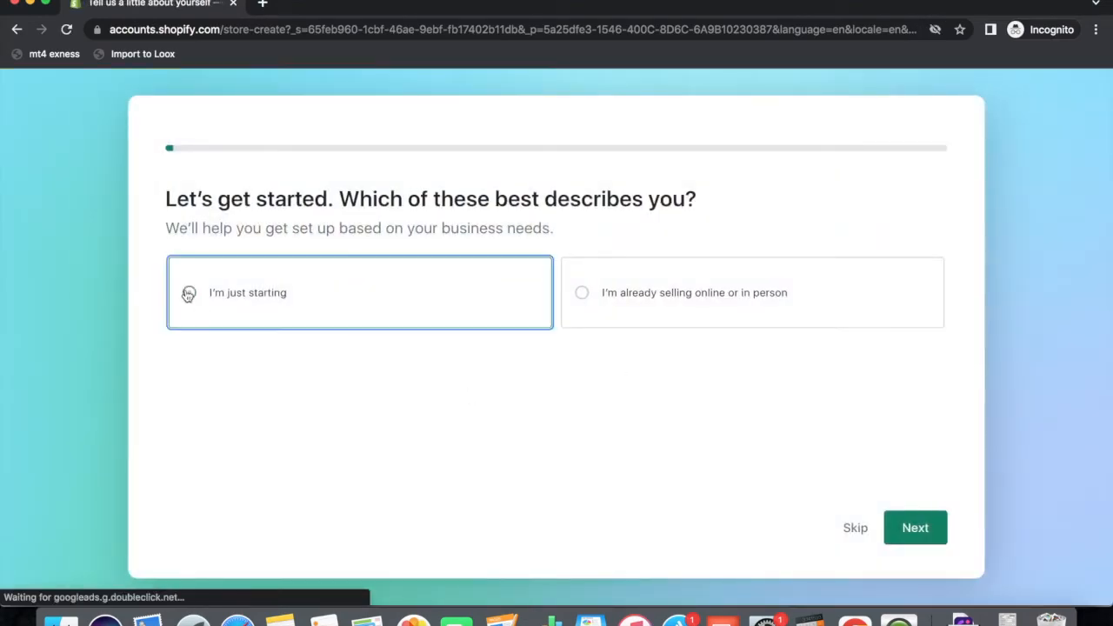
Answer the setup questions: just starting, selling through an online store, no existing audience.
left_click(189, 294)
left_click(910, 527)
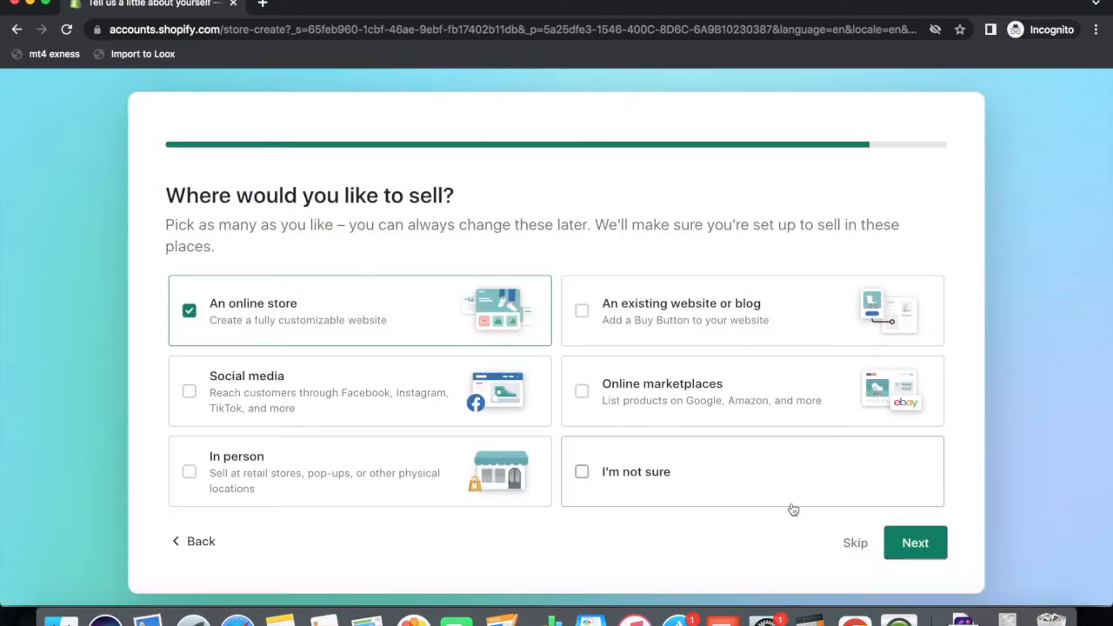
left_click(913, 541)
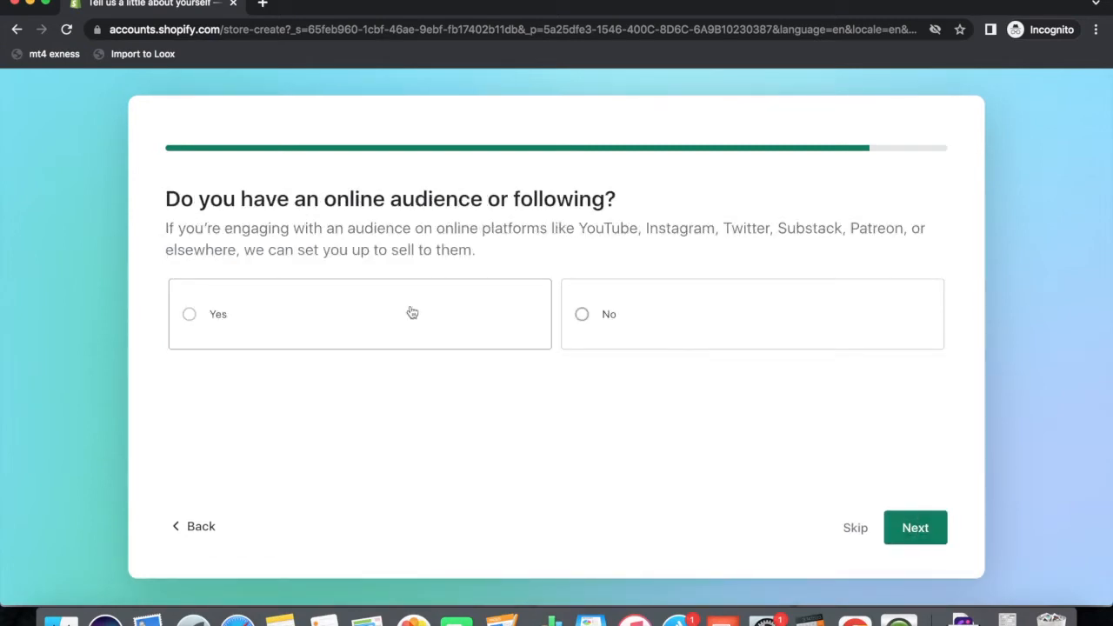
left_click(580, 316)
left_click(914, 531)
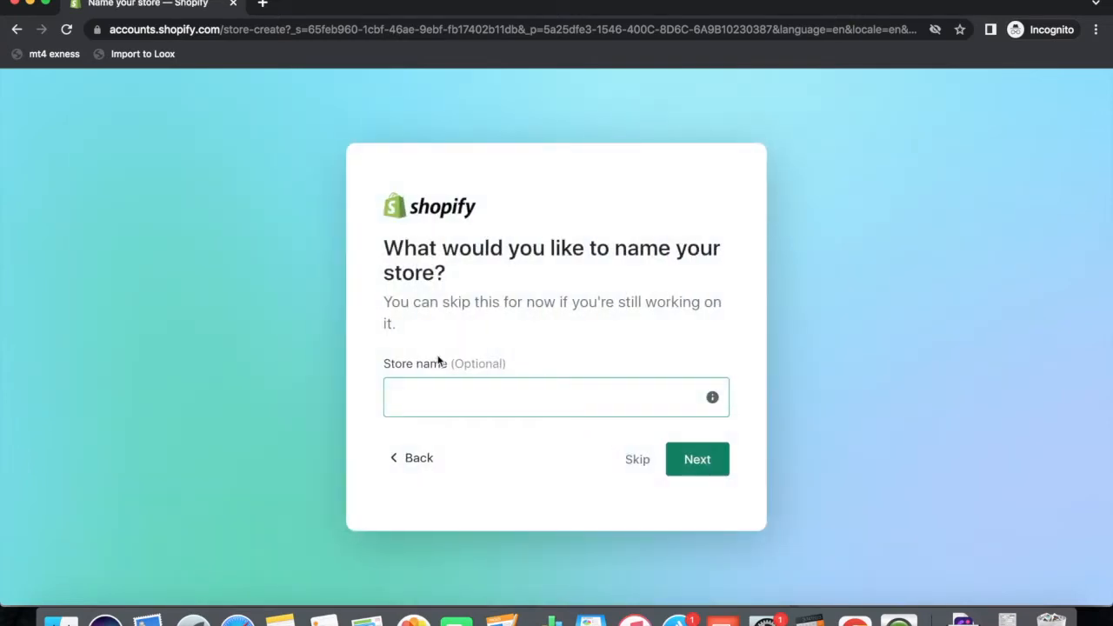
Name the store Fountainofcraft and continue.
left_click(442, 396)
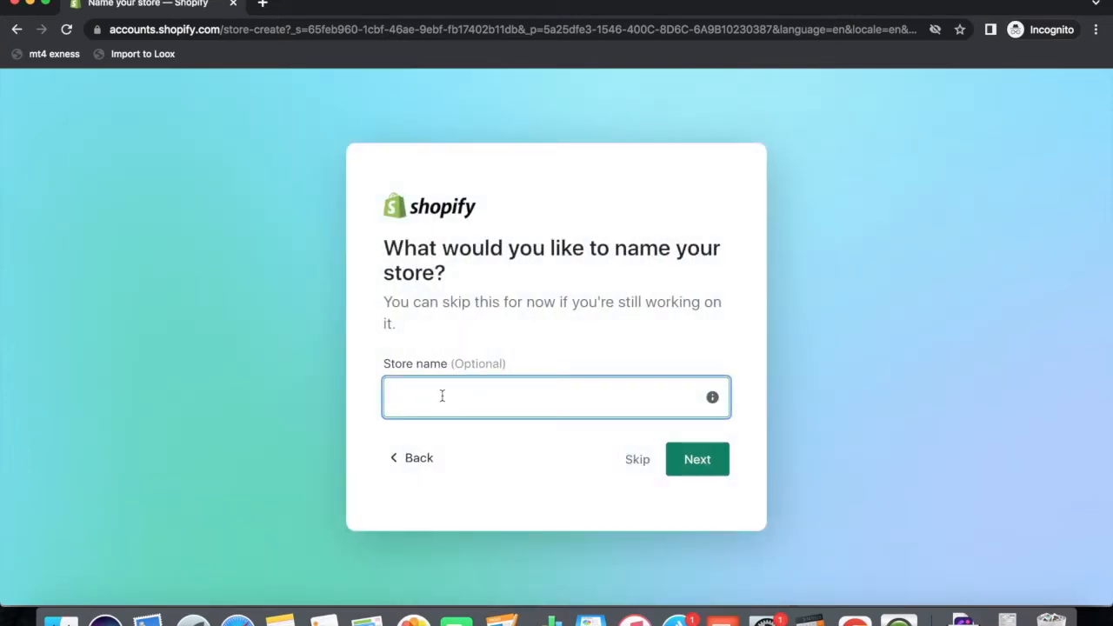
type("Fo")
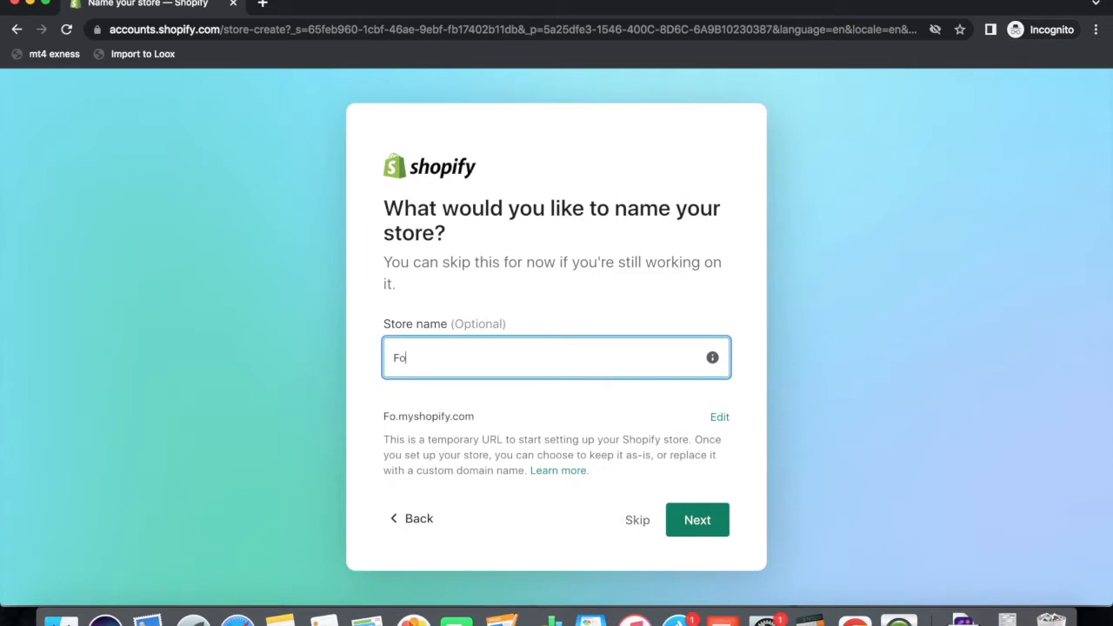
type("untainofcraft")
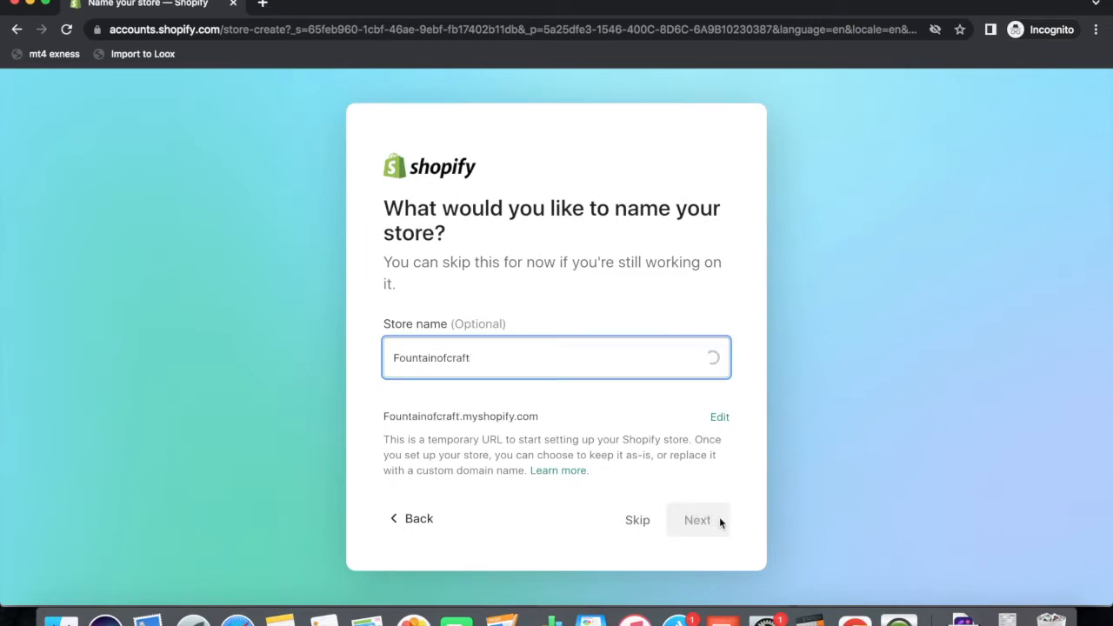
left_click(693, 522)
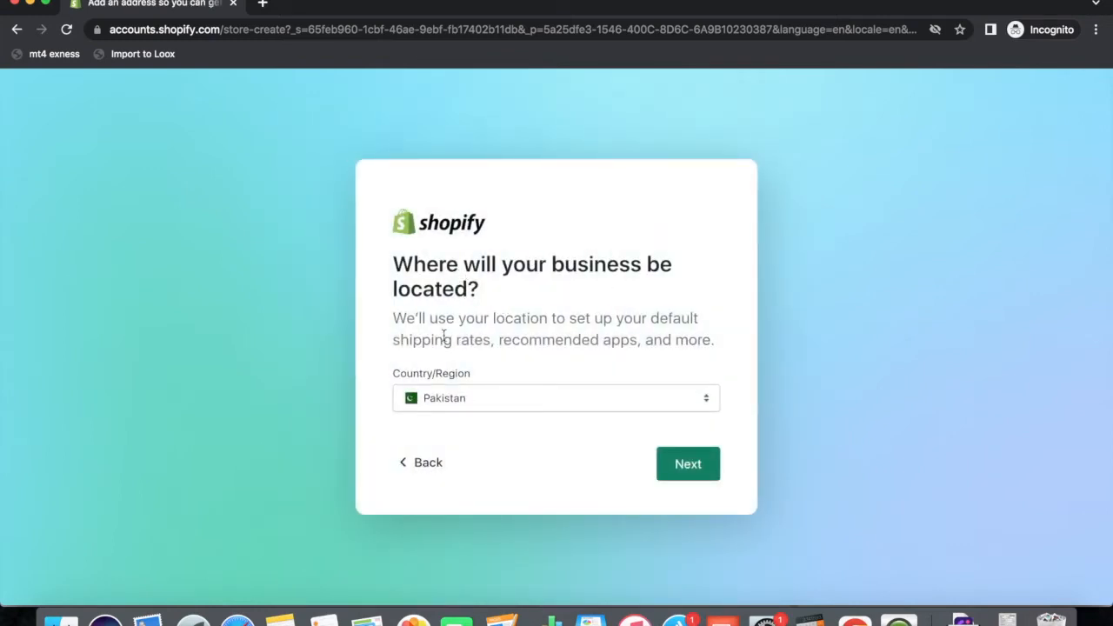
Choose United Kingdom as the business country/region and continue.
left_click(639, 398)
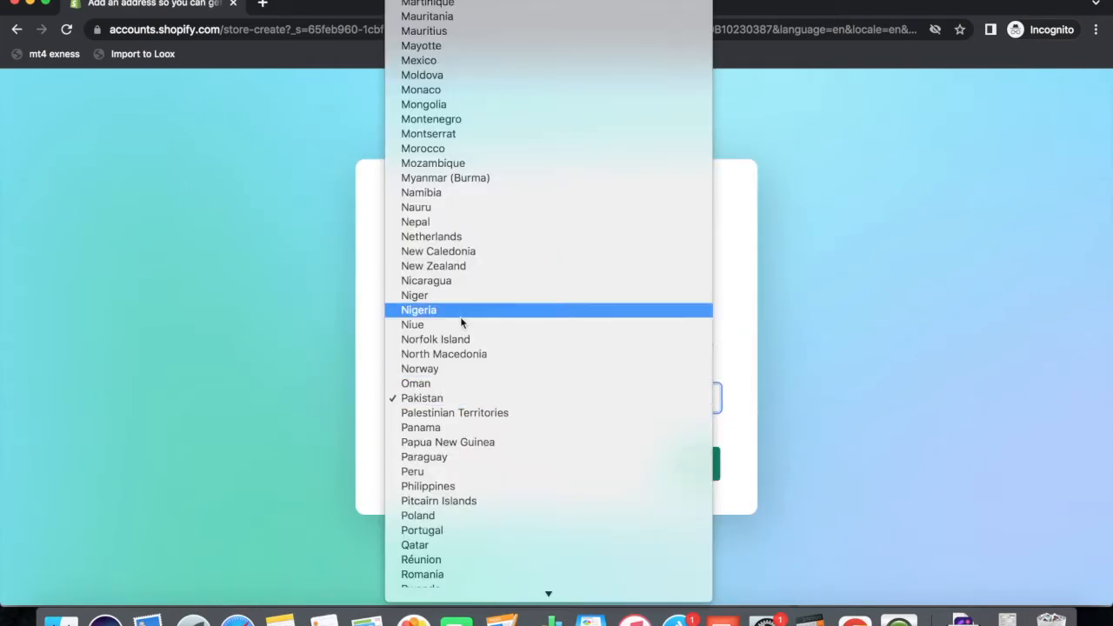
type("un")
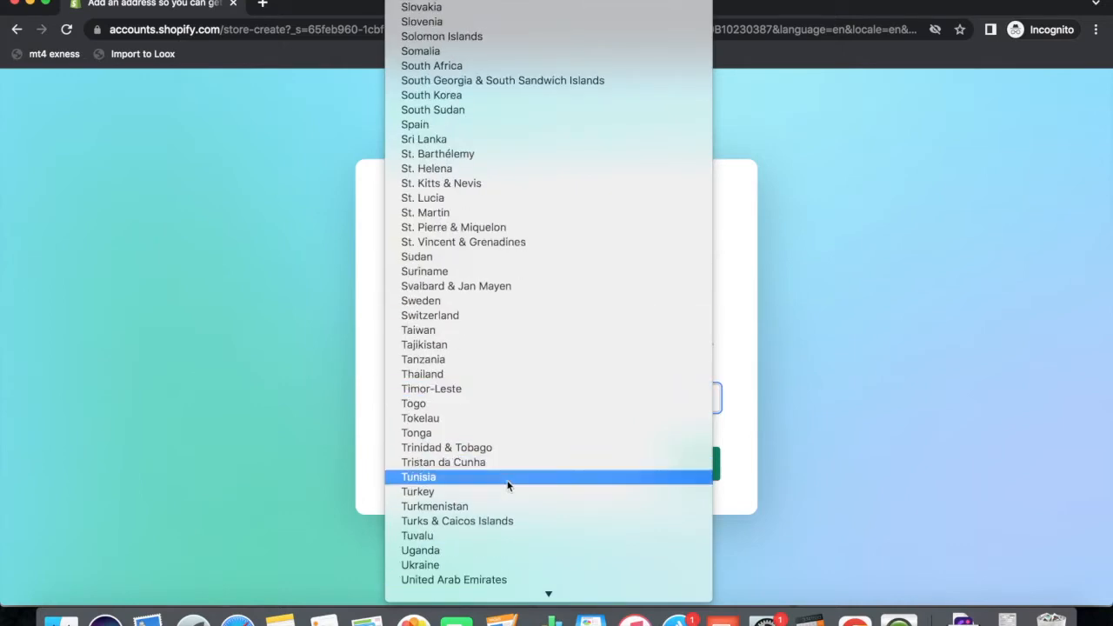
scroll(509, 485, "down", 3)
scroll(509, 485, "down", 1)
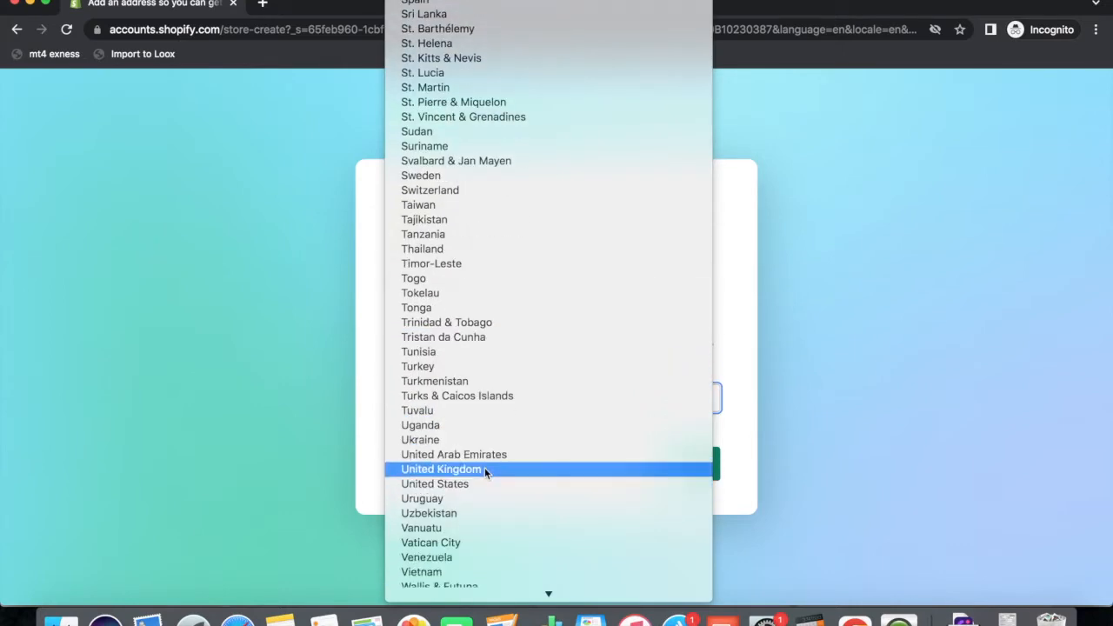
left_click(481, 474)
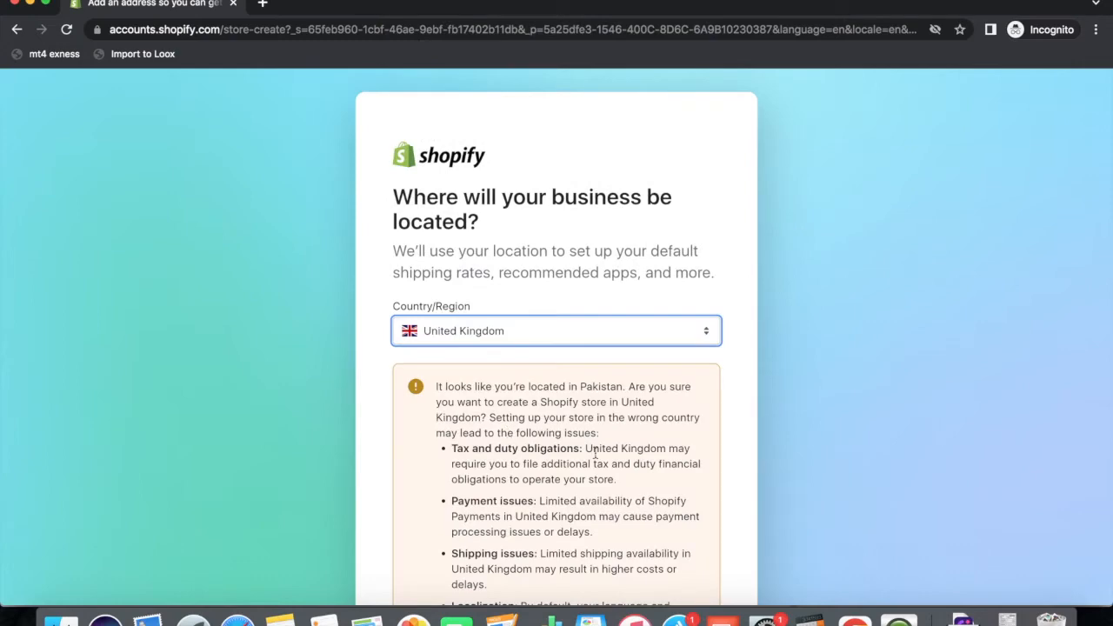
scroll(595, 453, "down", 2)
scroll(596, 452, "down", 5)
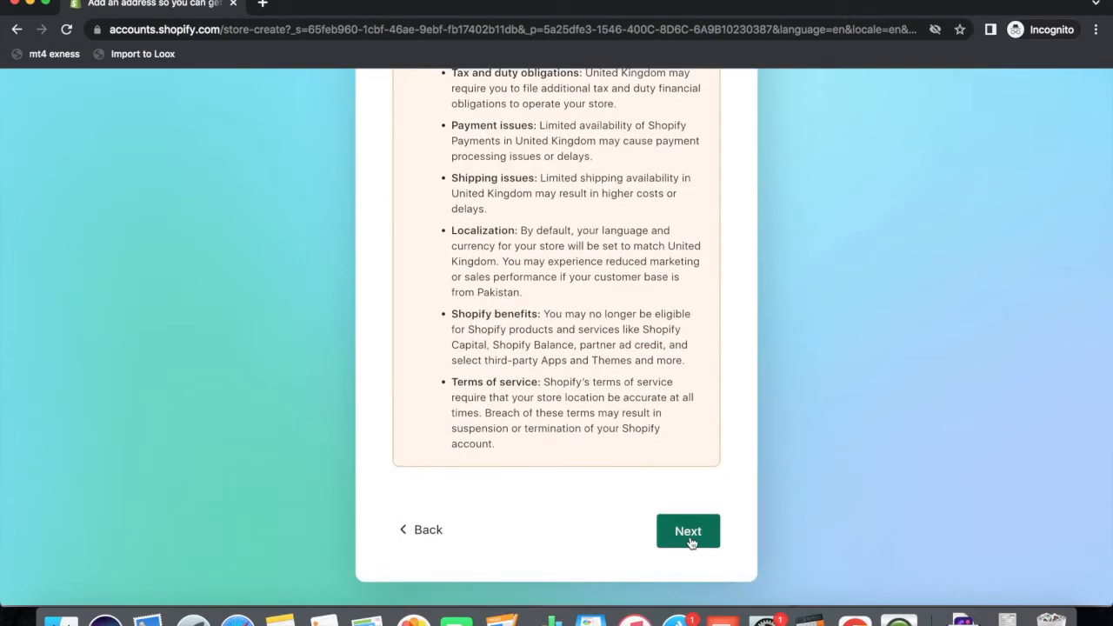
left_click(688, 530)
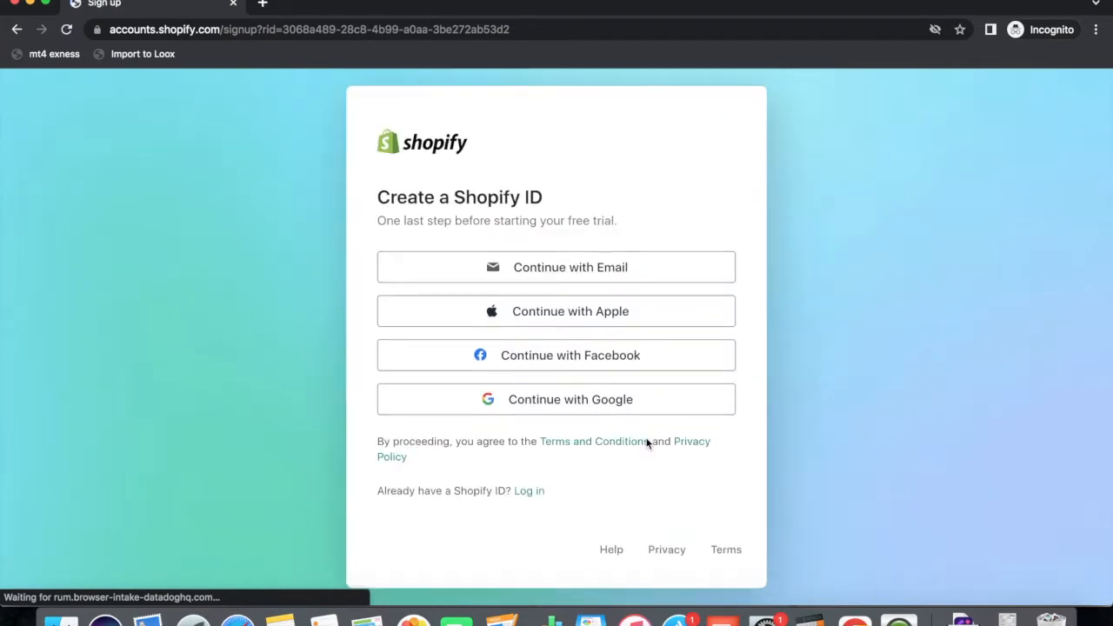
Continue with Google using the saved account and enter its password to sign in.
left_click(520, 404)
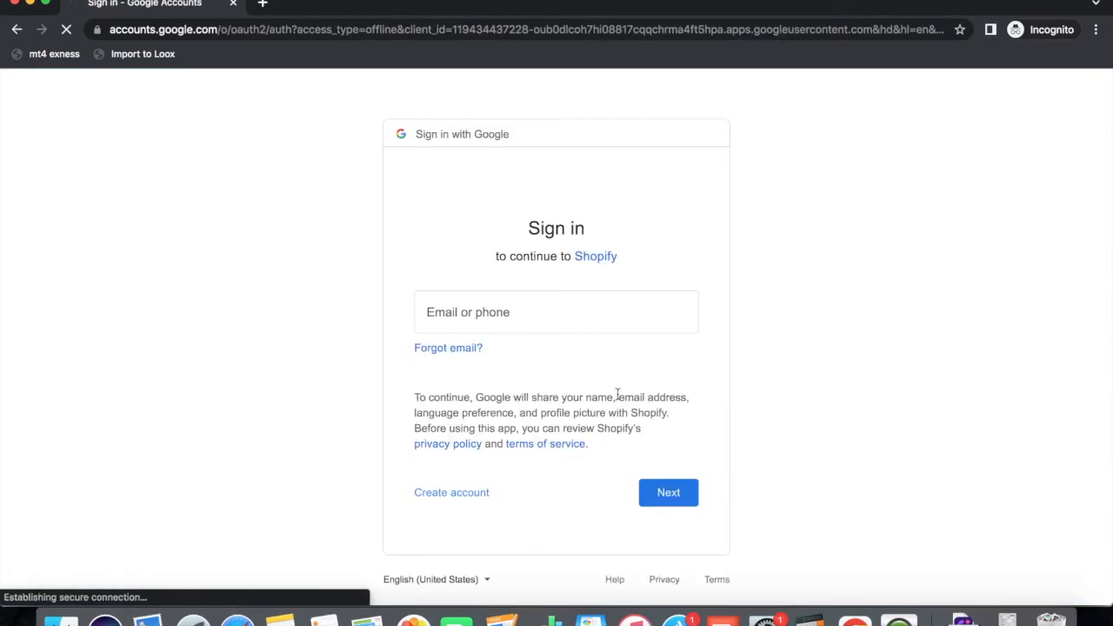
left_click(479, 302)
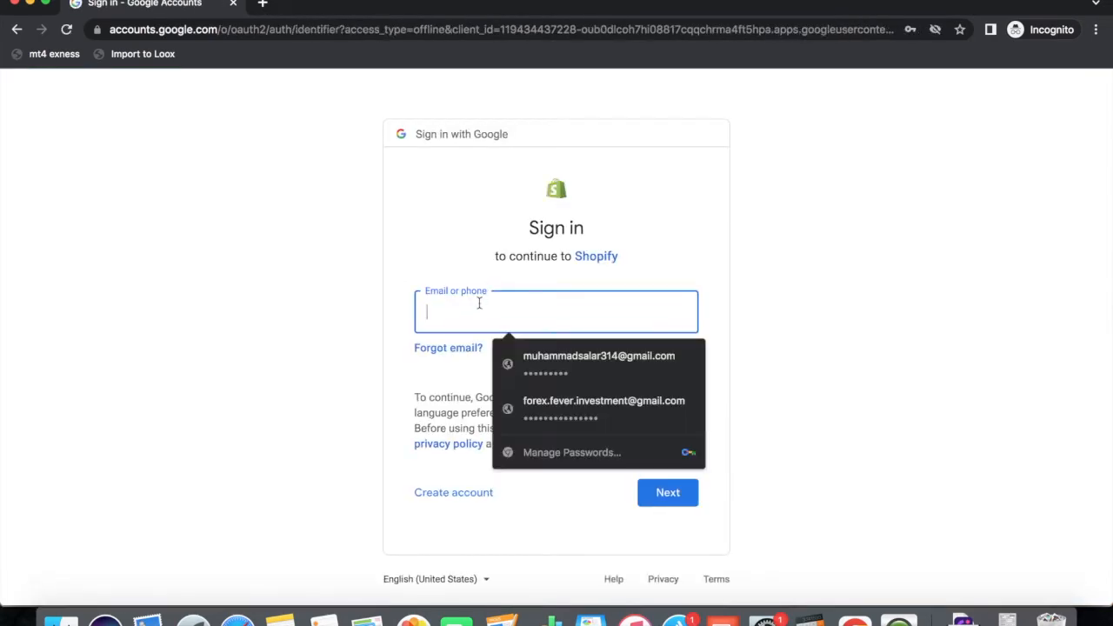
left_click(565, 404)
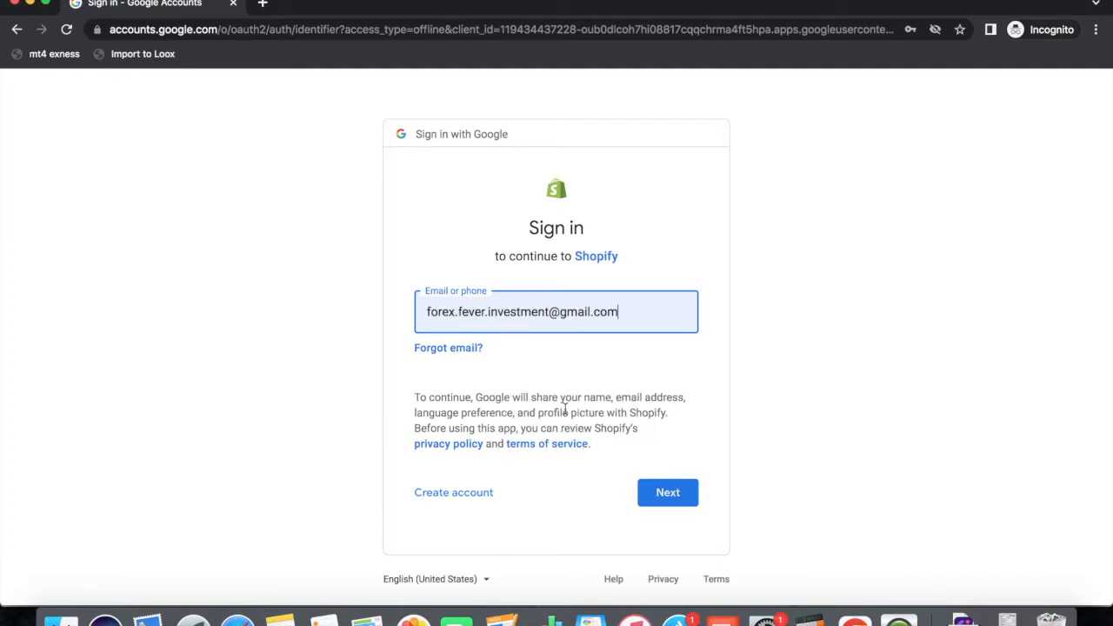
left_click(676, 505)
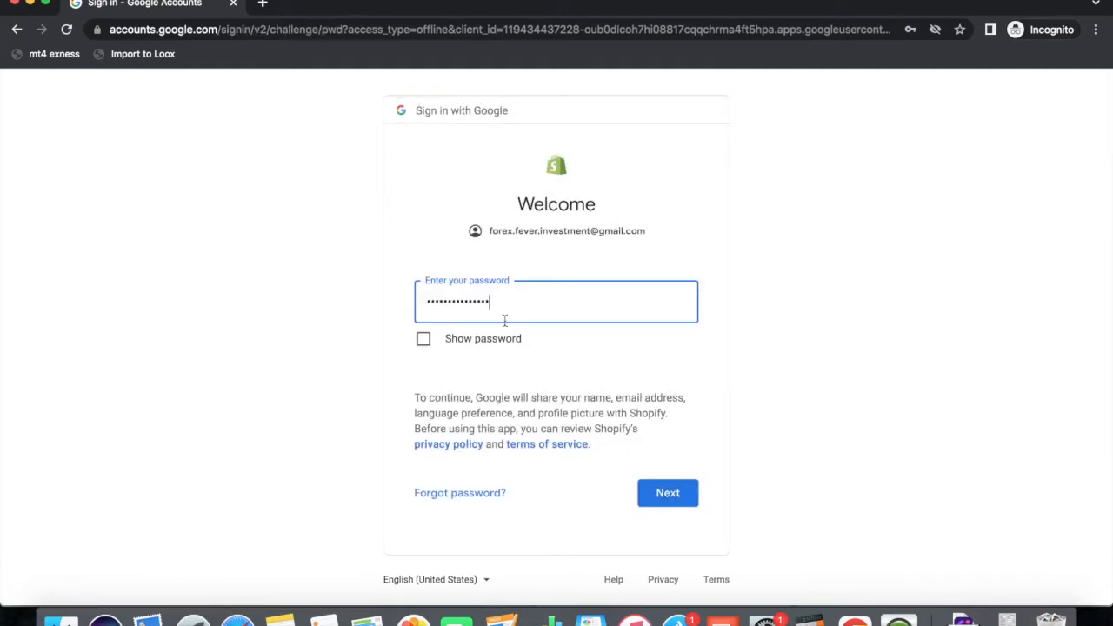
left_click(659, 492)
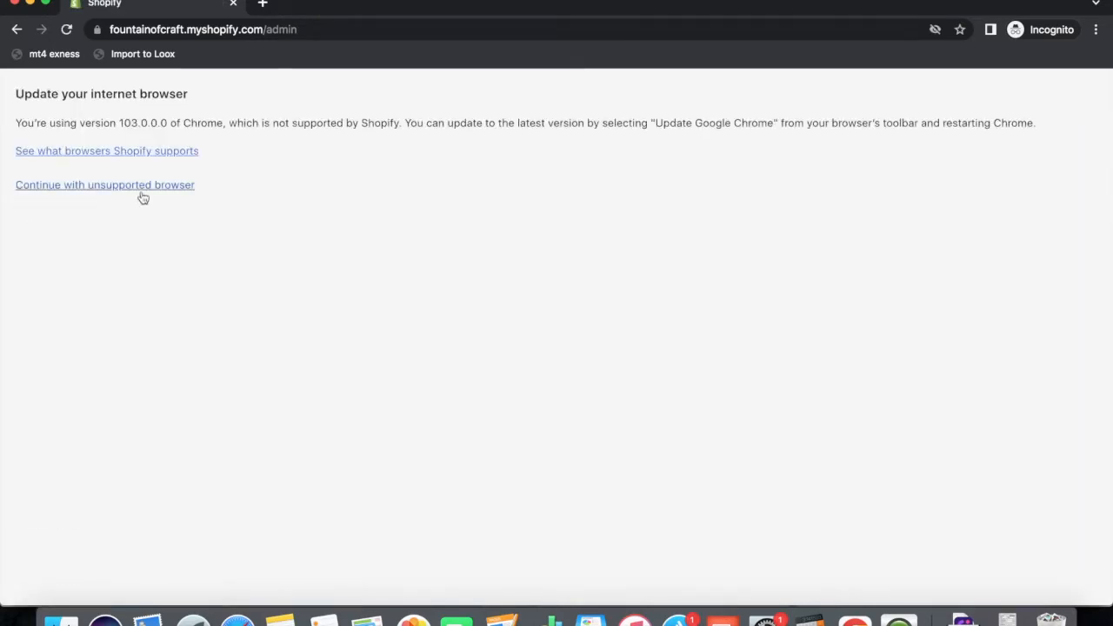
Proceed into the Fountainofcraft admin despite the Chrome 103 unsupported-browser notice.
left_click(140, 186)
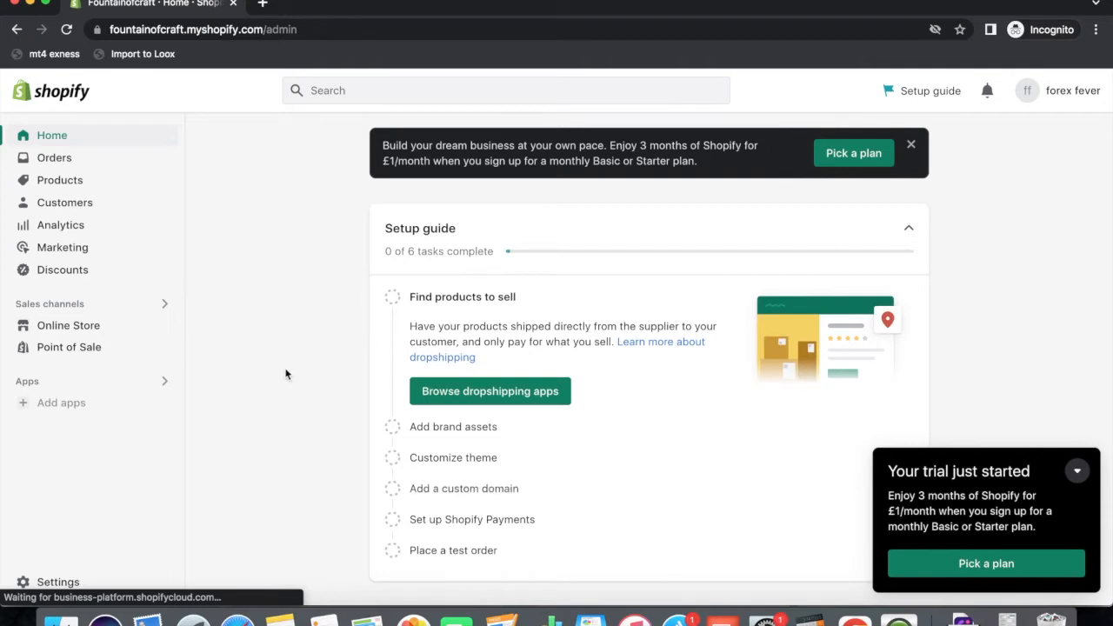
Go to Online Store to view Themes, with Dawn 7.0.1 as current theme.
left_click(65, 330)
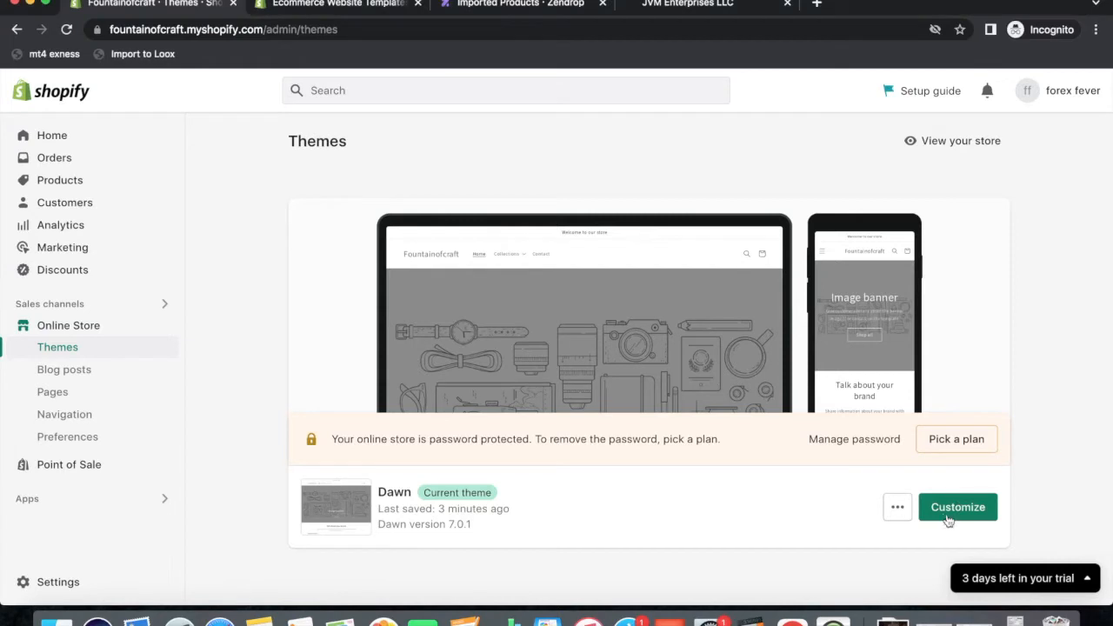
Launch the theme editor for Dawn from its actions menu, viewing the Home page.
left_click(898, 507)
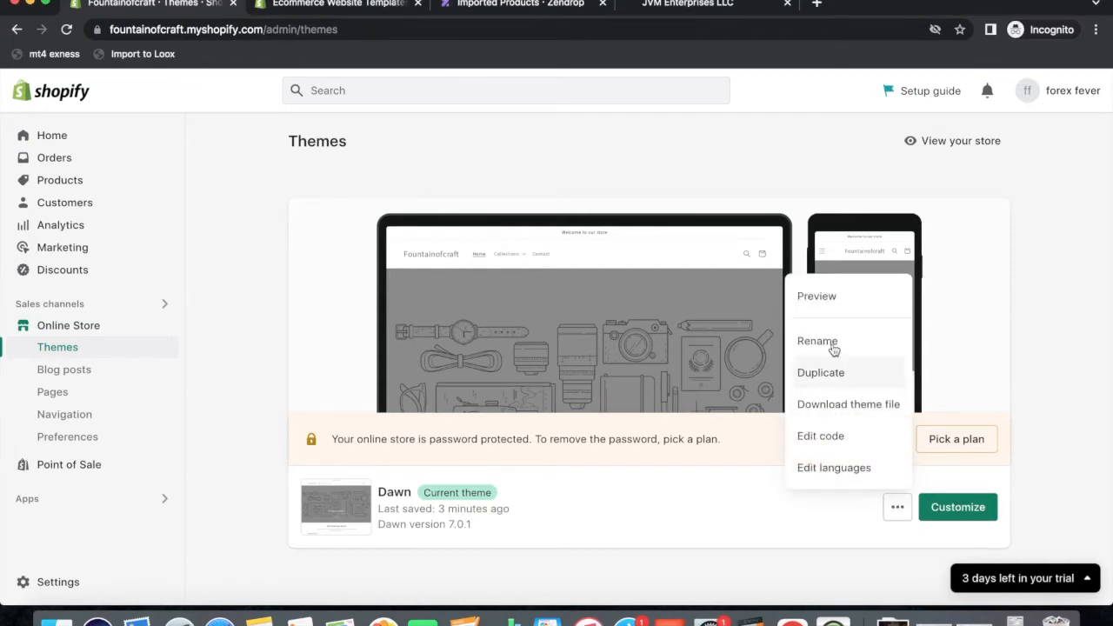
left_click(957, 511)
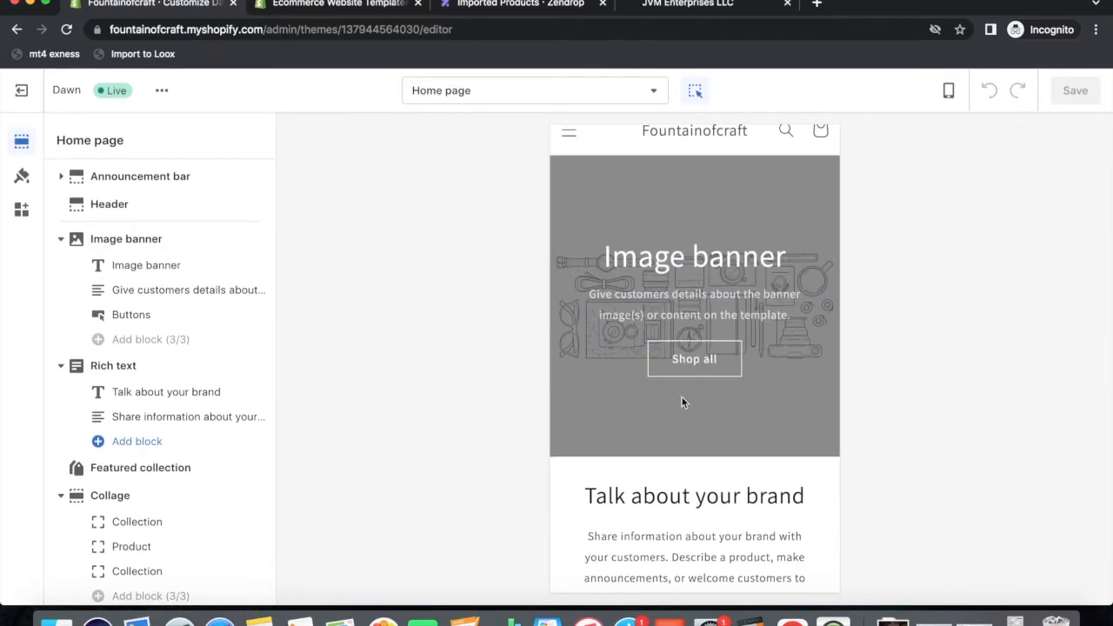
scroll(682, 400, "up", 2)
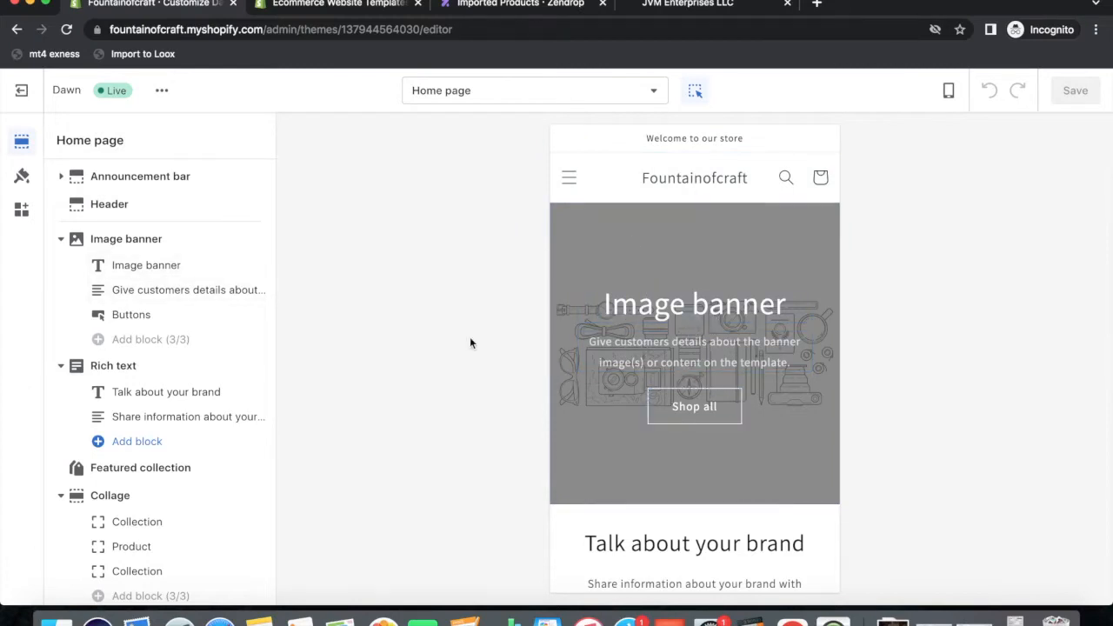
Leave the theme editor and bring up the Main menu under Navigation.
left_click(23, 91)
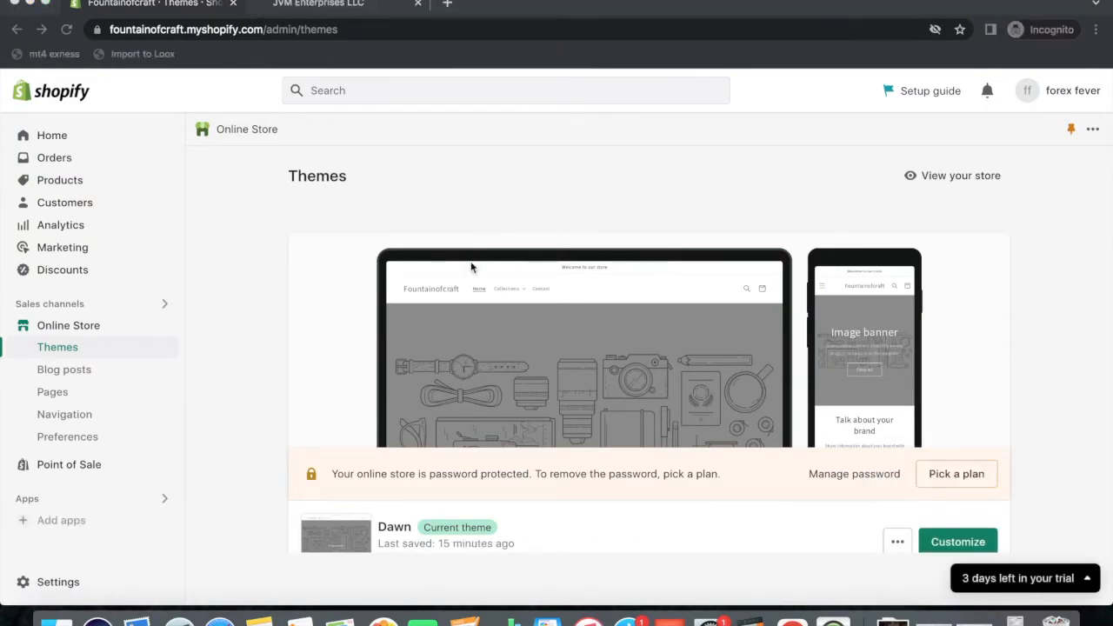
left_click(71, 415)
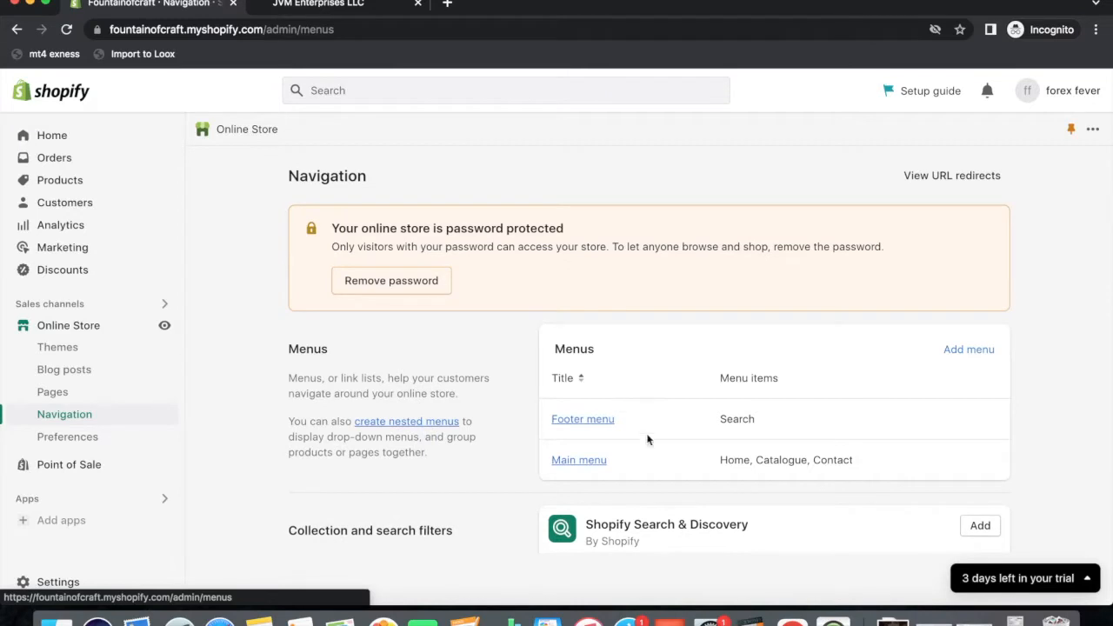
left_click(574, 463)
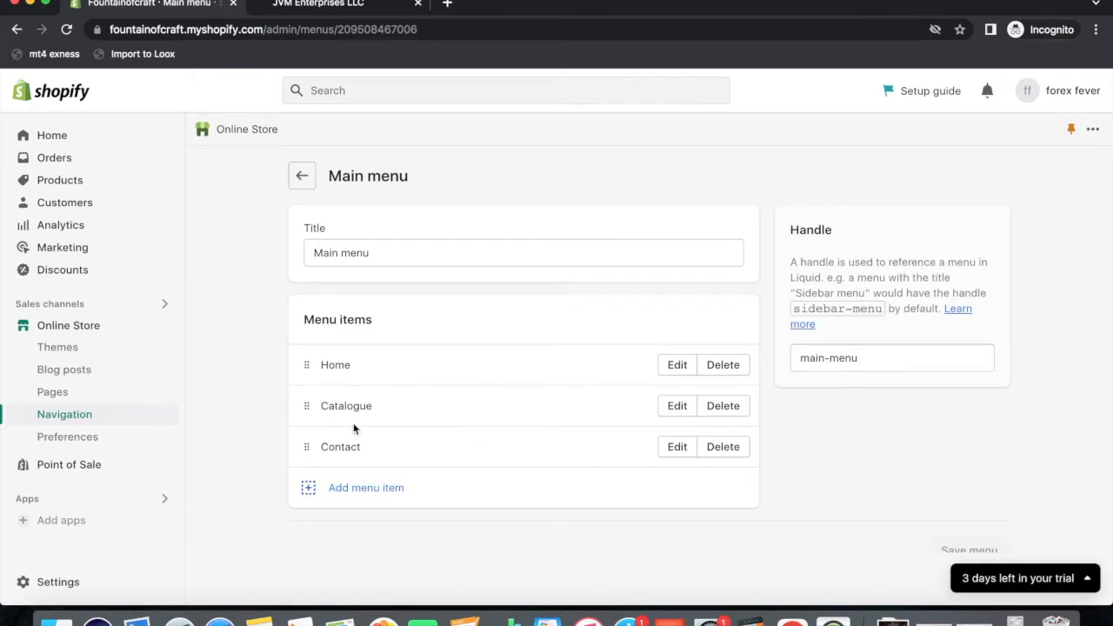
Rename the Catalogue menu item to Collections and save the Main menu.
left_click(681, 410)
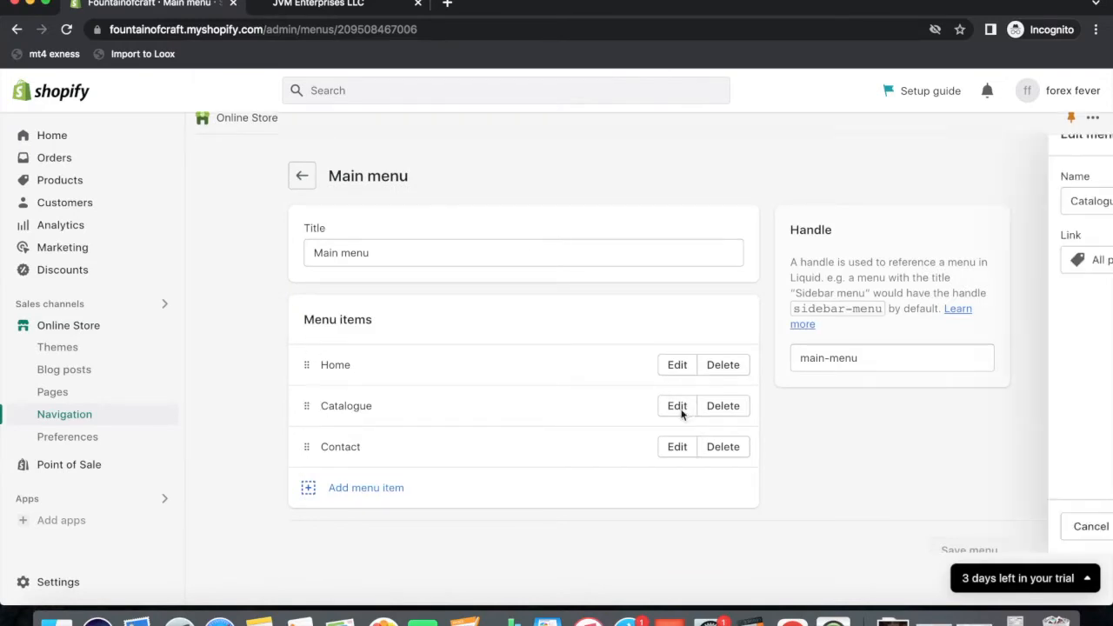
left_click_drag(904, 203, 713, 209)
type("d")
key("BackSpace")
type("Collections")
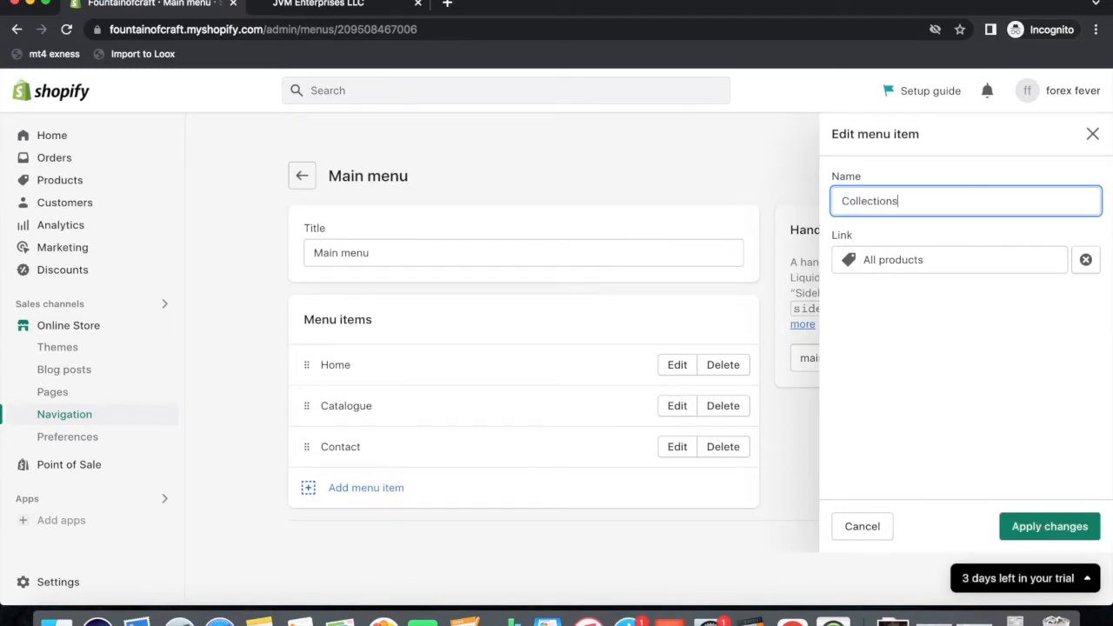
left_click(1013, 522)
left_click(983, 91)
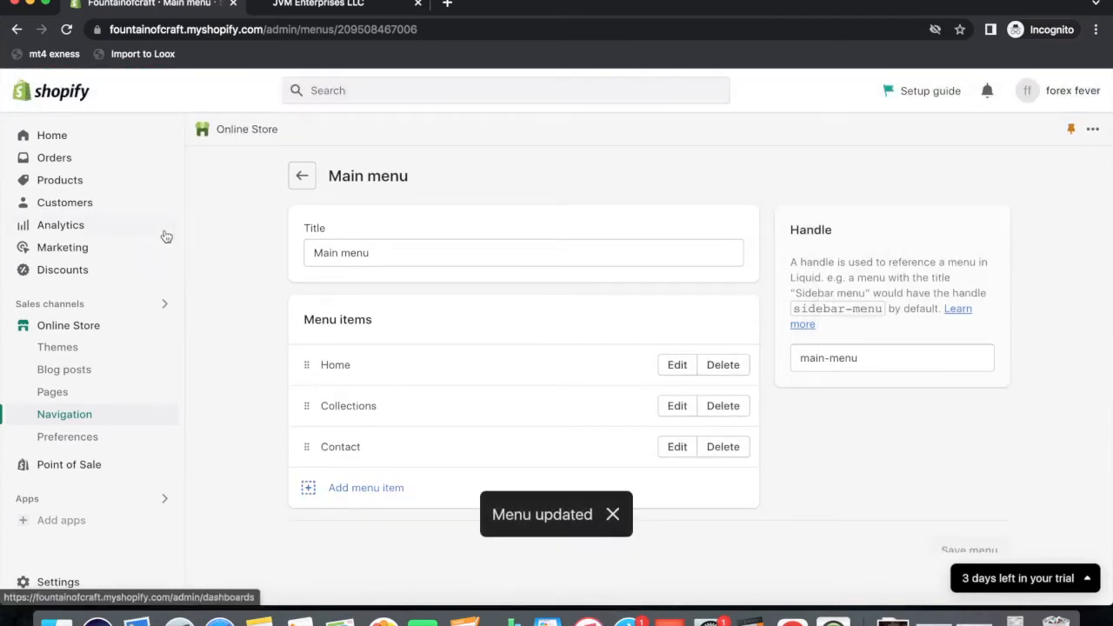
Create a manual collection titled New Arrivals, save it, and return to Collections.
left_click(39, 180)
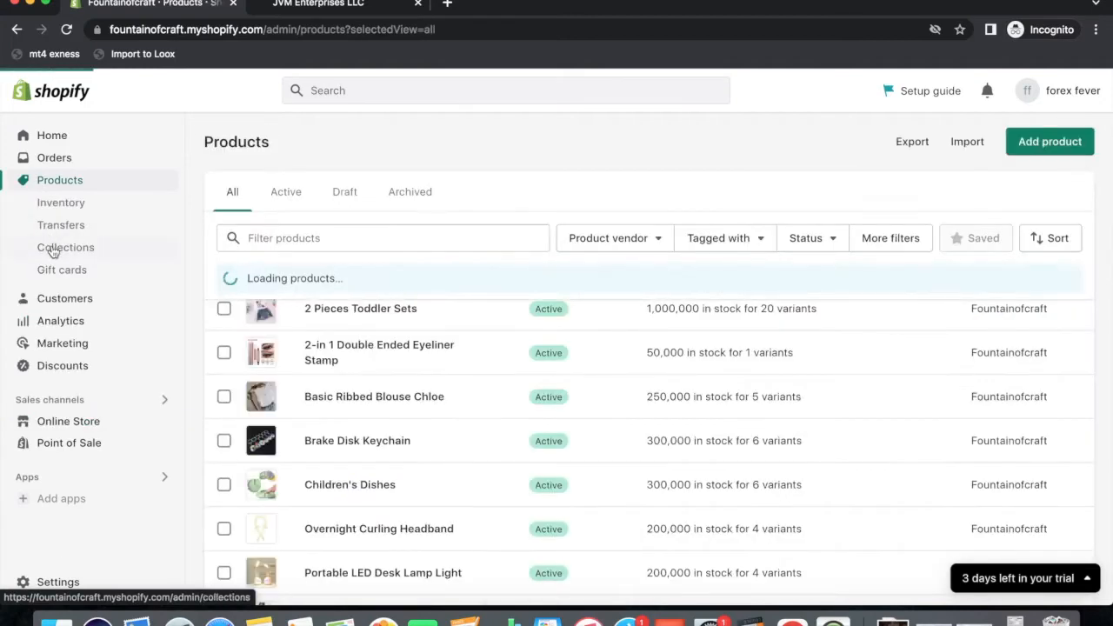
left_click(52, 248)
left_click(623, 488)
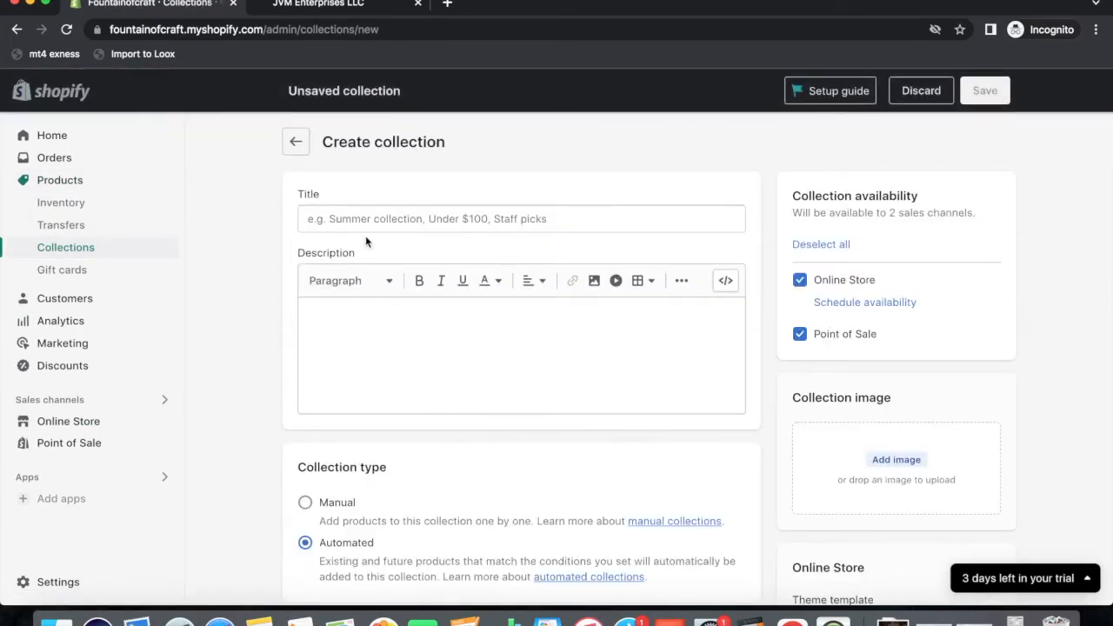
left_click(338, 213)
type("New Arrivals")
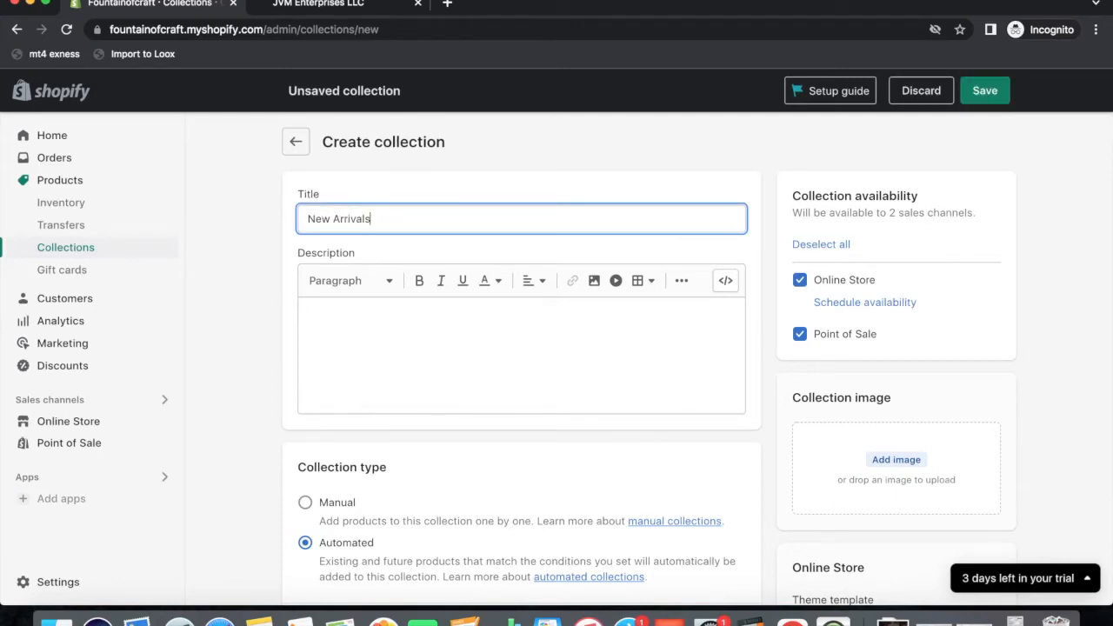
left_click(305, 502)
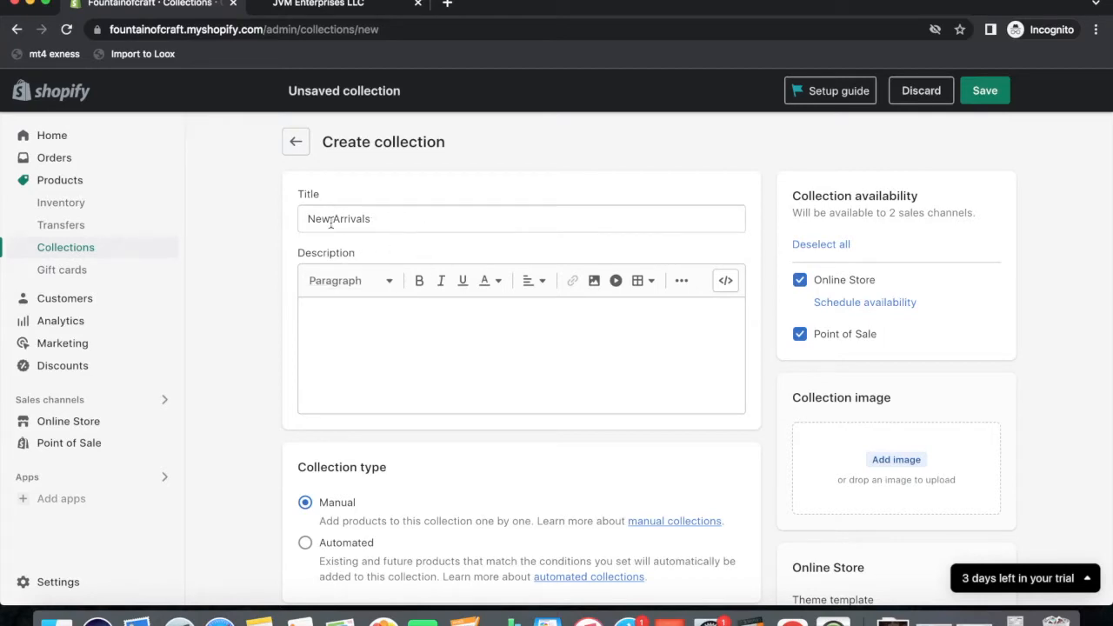
left_click(991, 98)
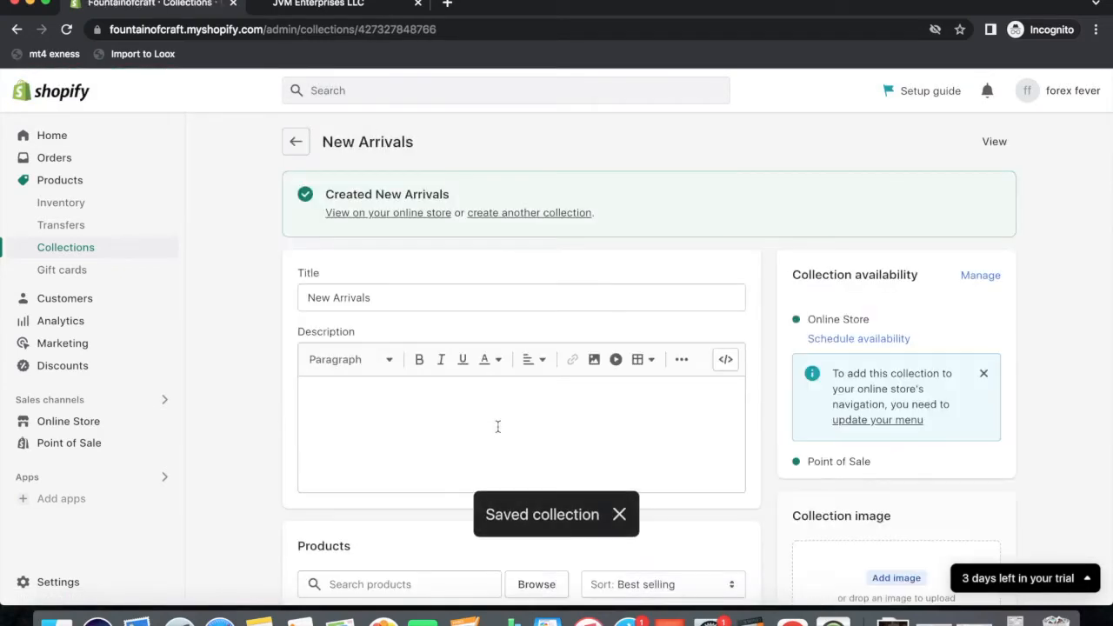
scroll(493, 462, "down", 5)
scroll(517, 461, "up", 5)
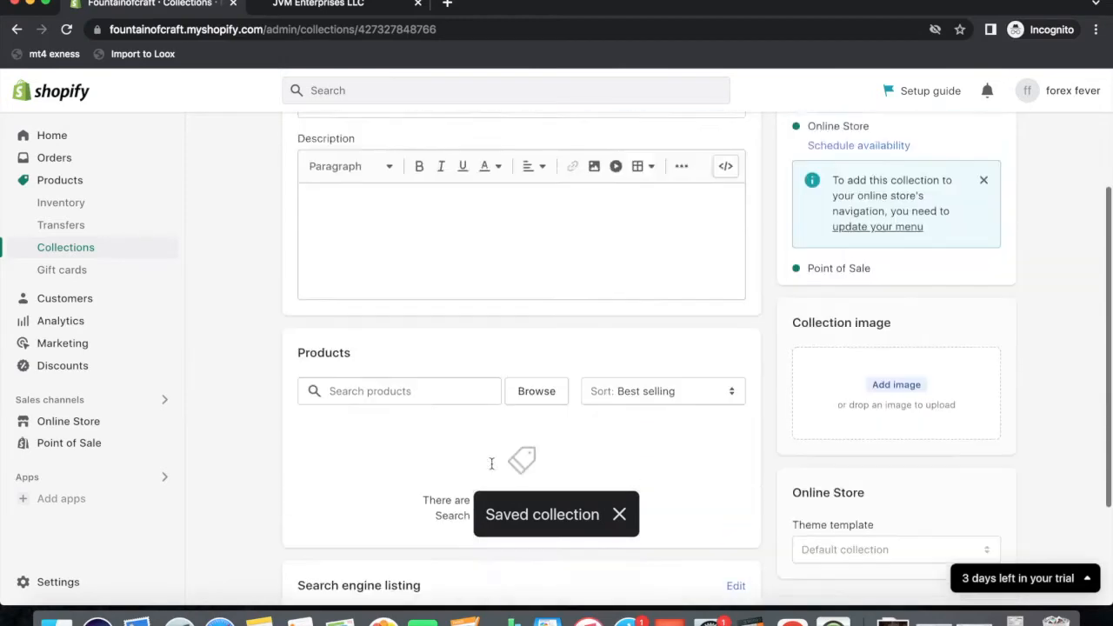
left_click(296, 143)
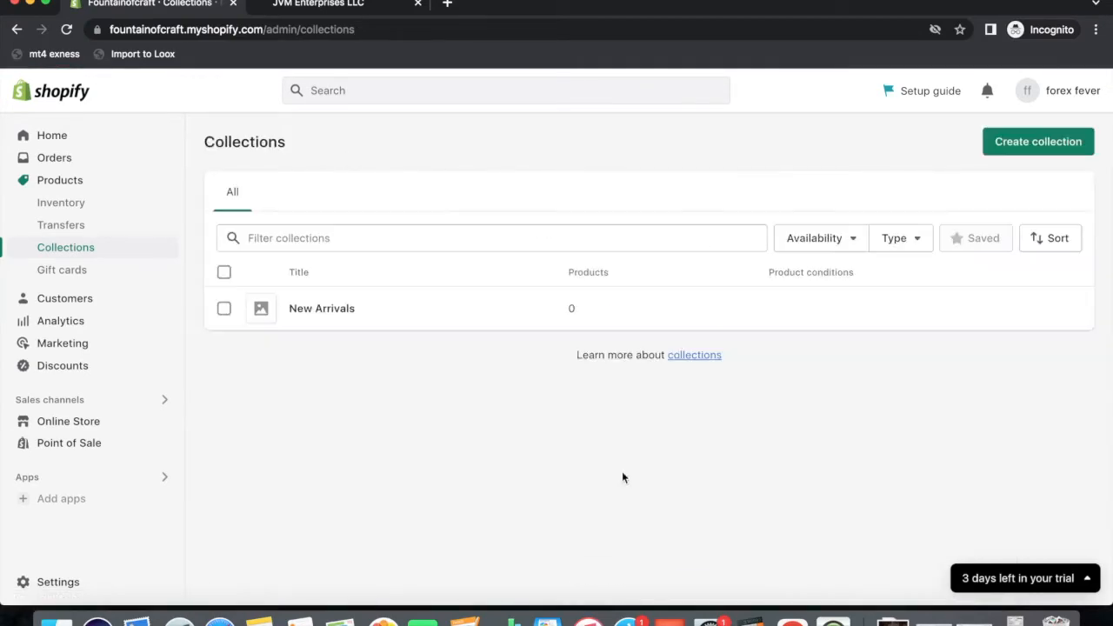
Create and save a manual collection titled Toys.
left_click(1039, 141)
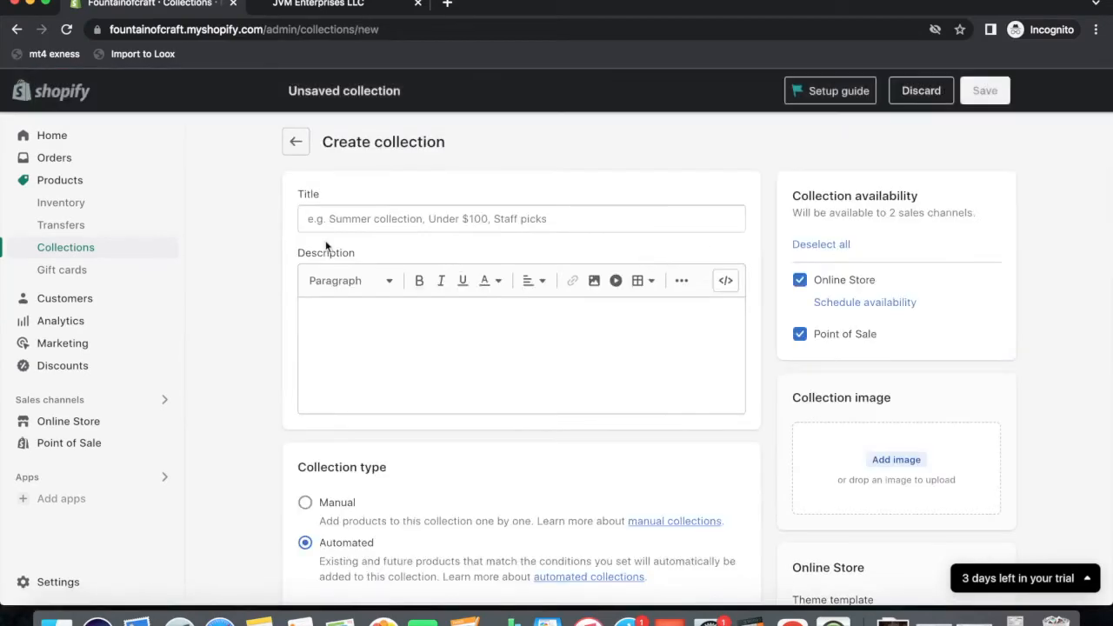
left_click(396, 219)
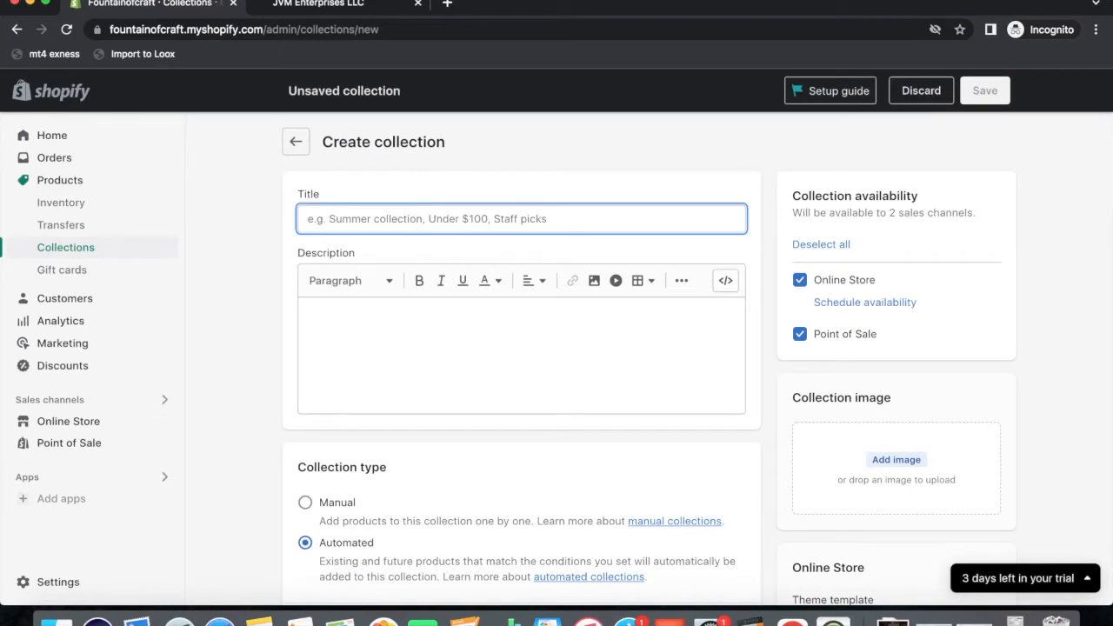
type("Toys")
left_click(990, 96)
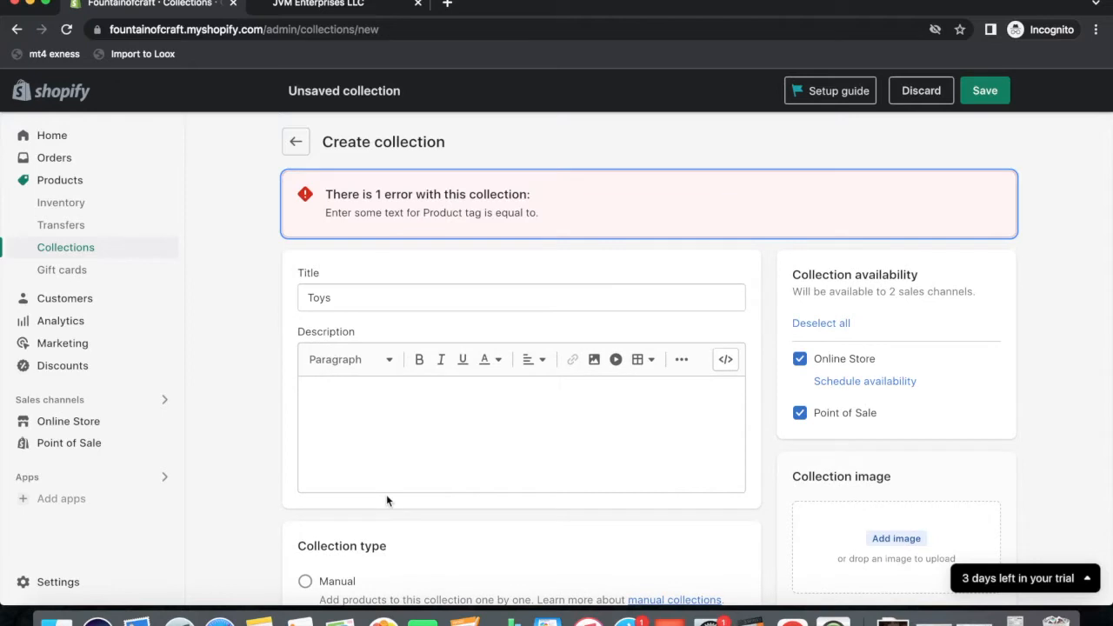
scroll(386, 500, "down", 2)
left_click(305, 515)
left_click(986, 94)
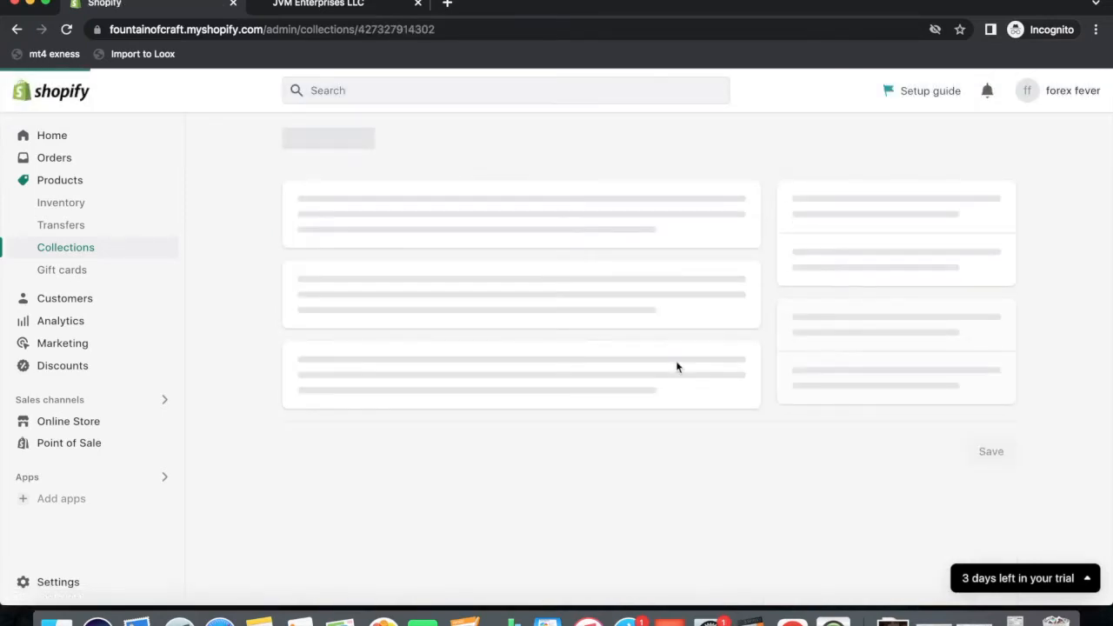
left_click(297, 144)
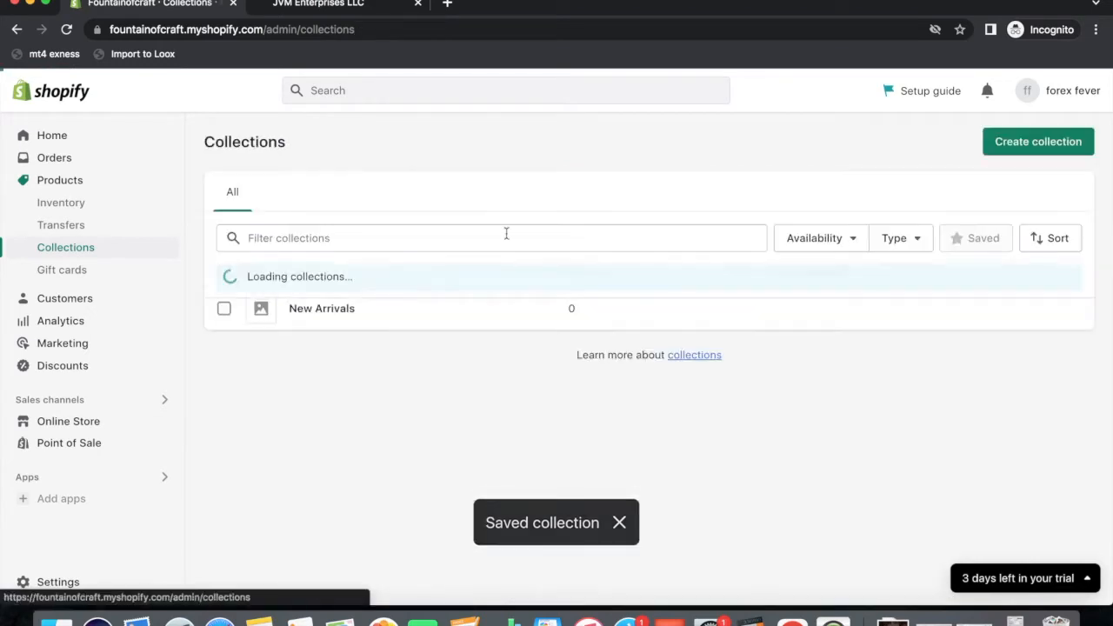
Create and save a manual collection titled Home Decor.
left_click(1030, 148)
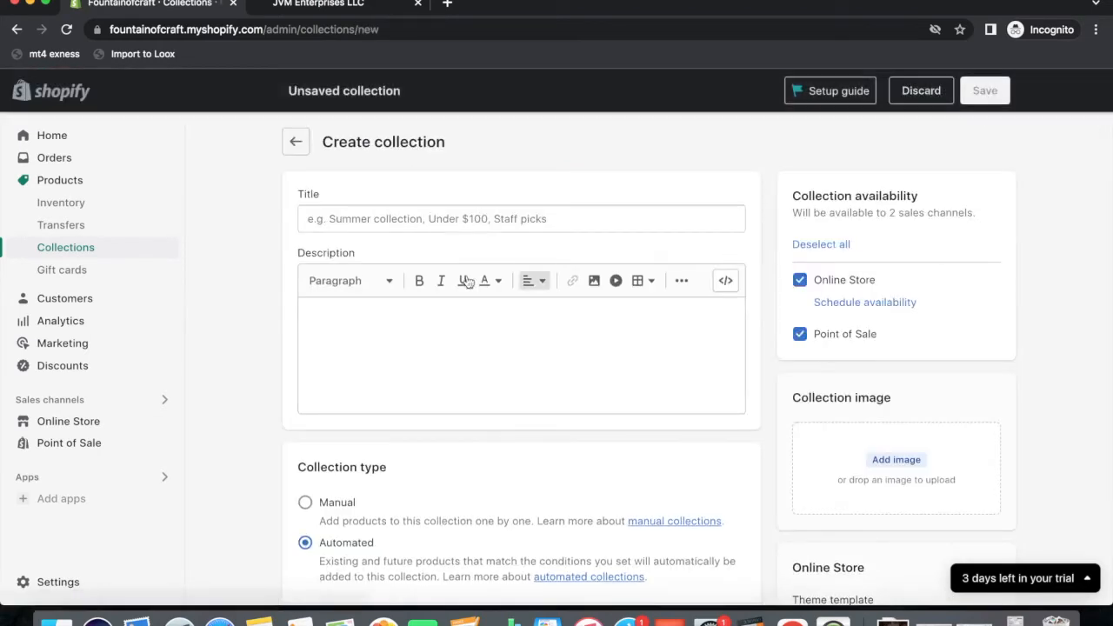
type("Home Decor")
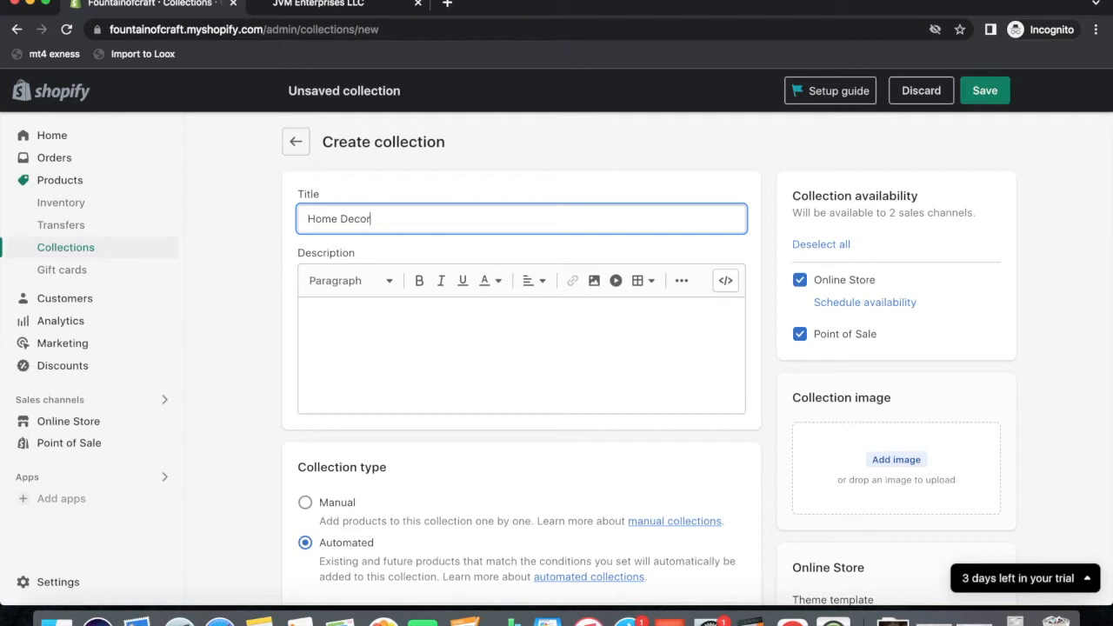
left_click(986, 91)
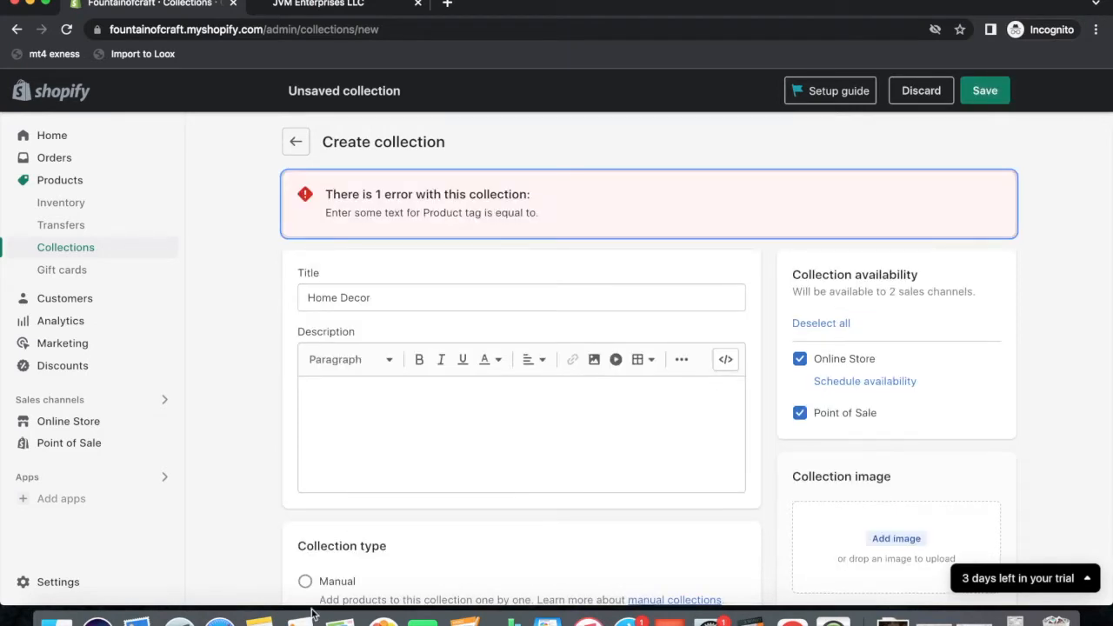
left_click(305, 582)
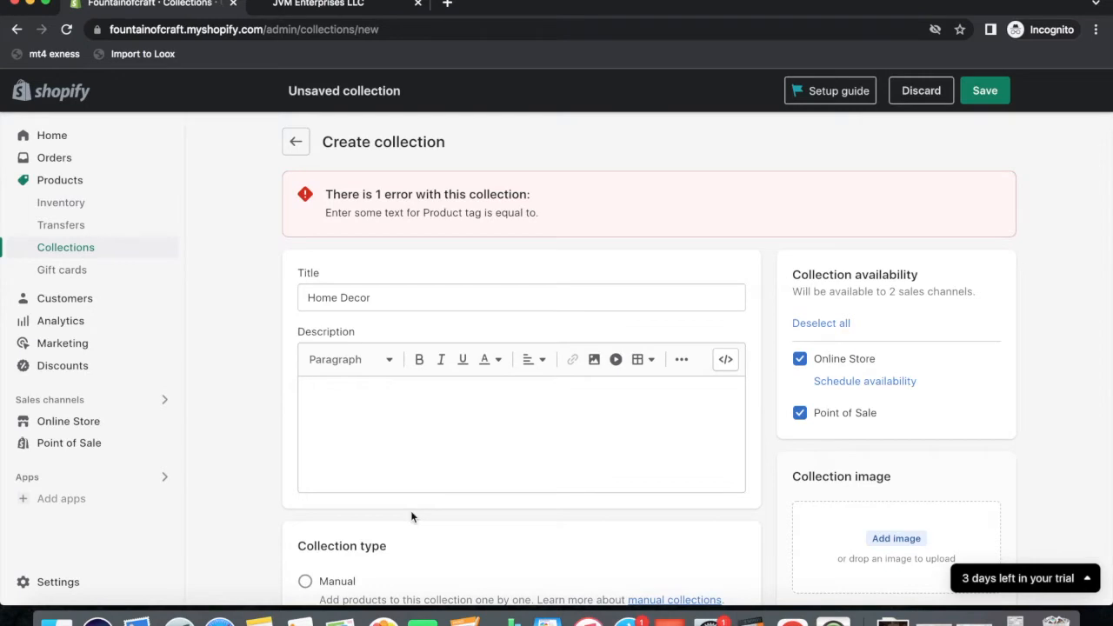
scroll(410, 517, "down", 3)
left_click(305, 438)
left_click(996, 93)
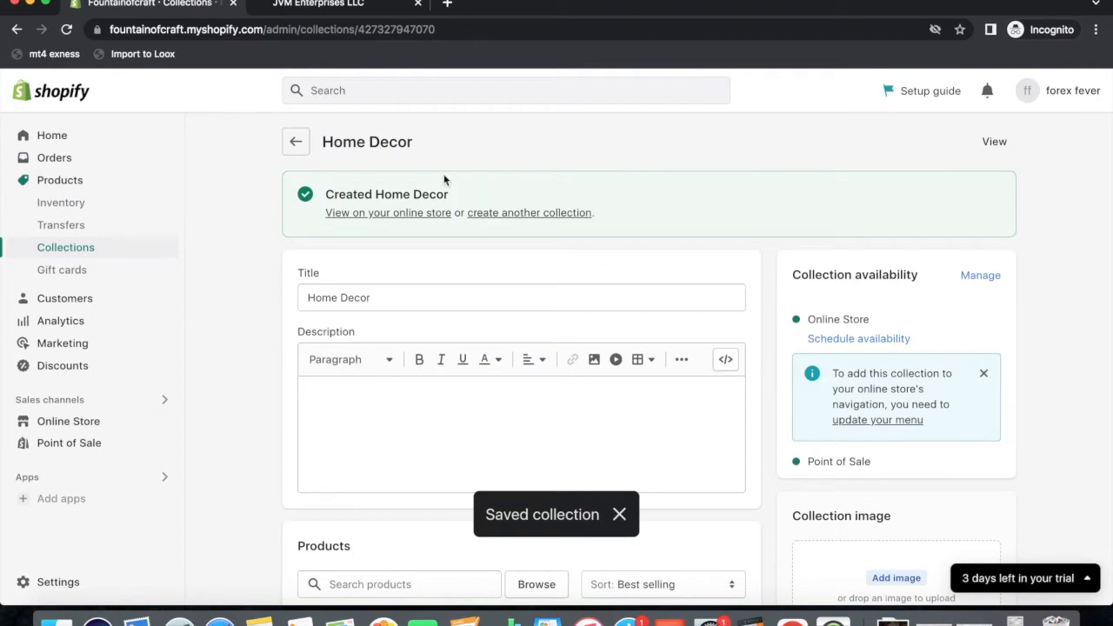
left_click(296, 141)
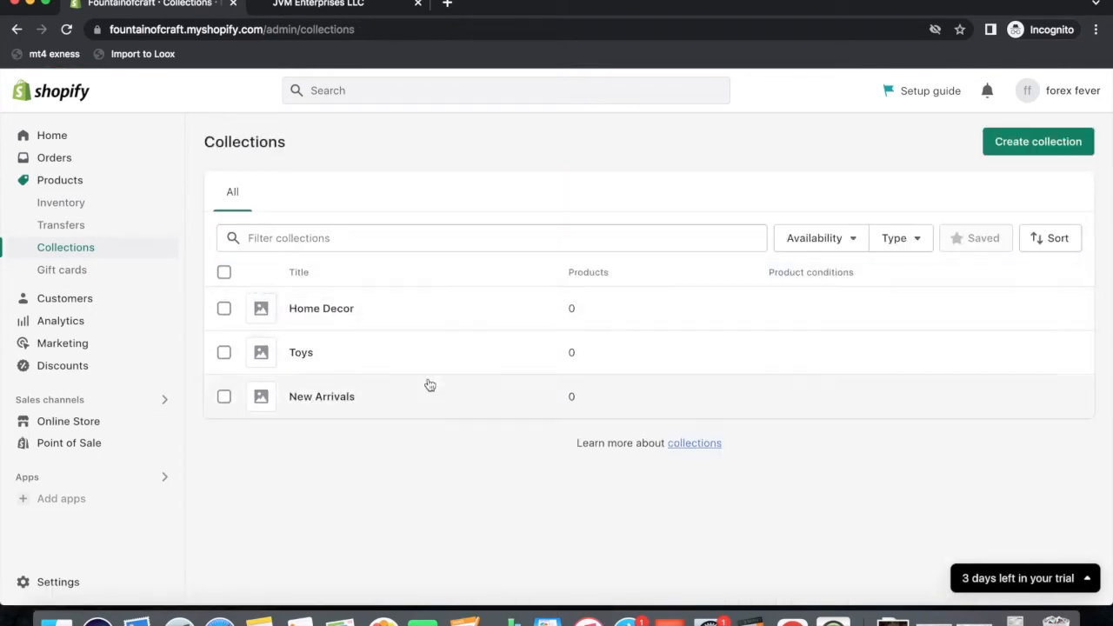
Create and save a manual collection titled Pets Den.
left_click(1044, 152)
left_click(345, 214)
type("Pets Den")
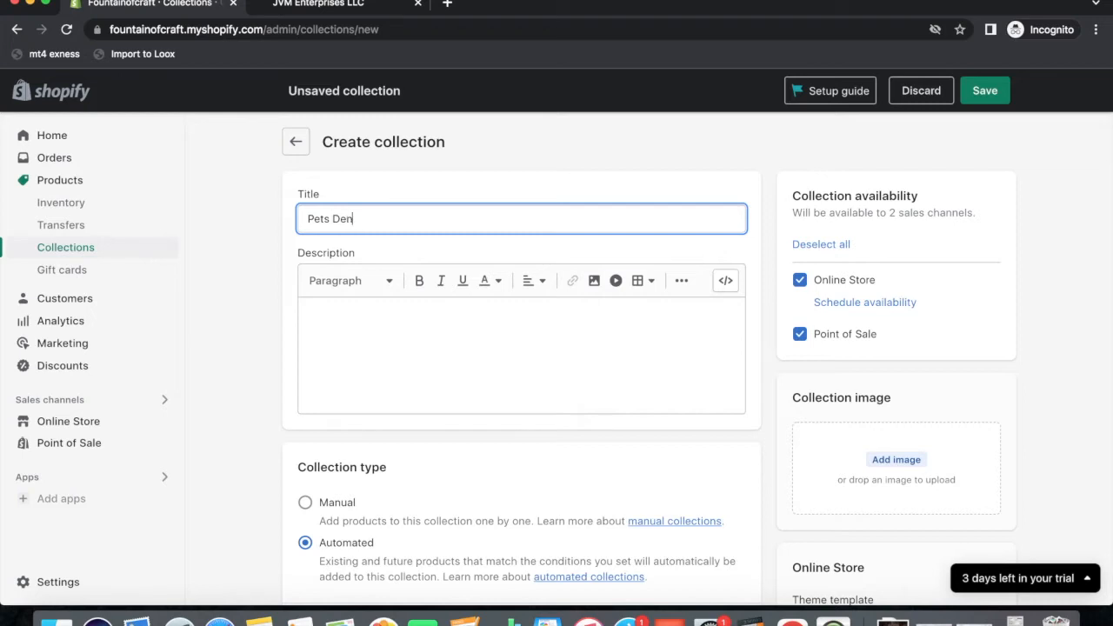
left_click(985, 91)
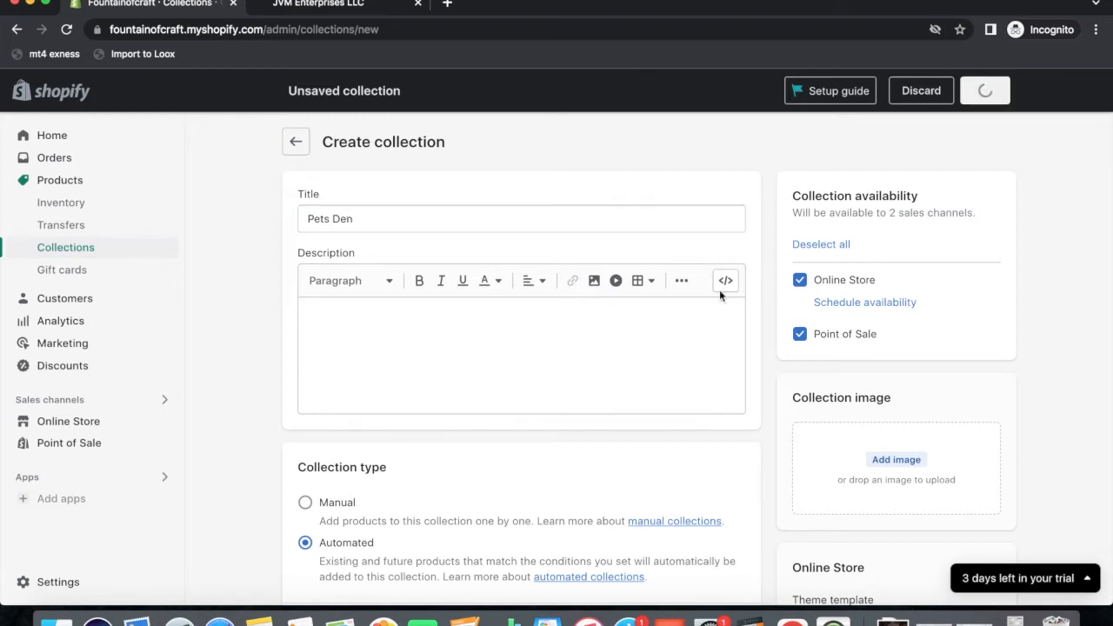
scroll(528, 445, "down", 3)
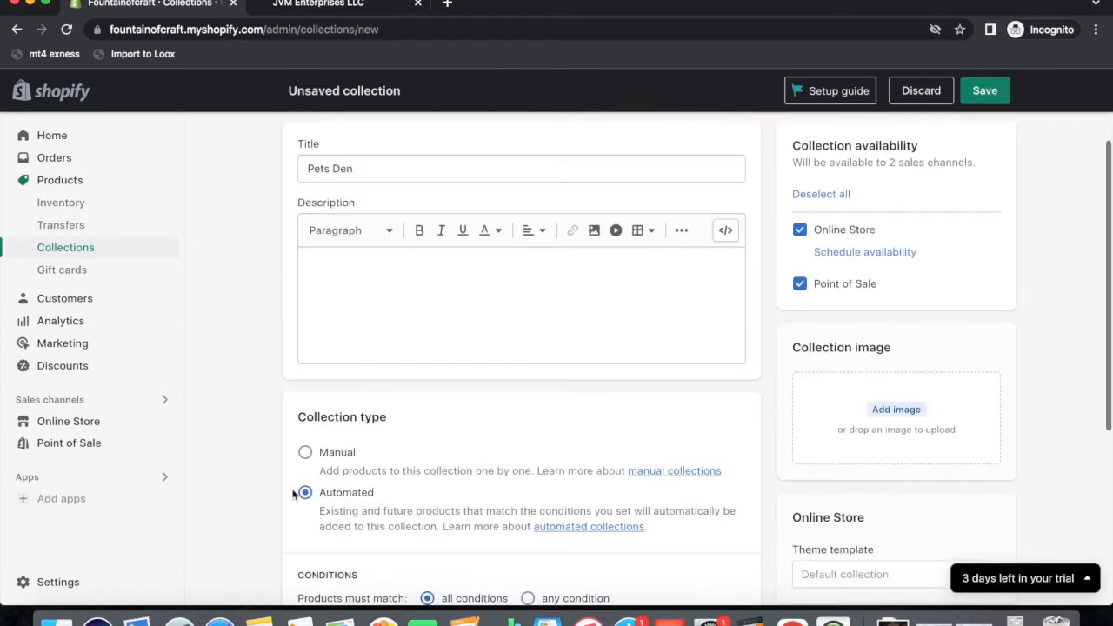
left_click(306, 452)
left_click(985, 90)
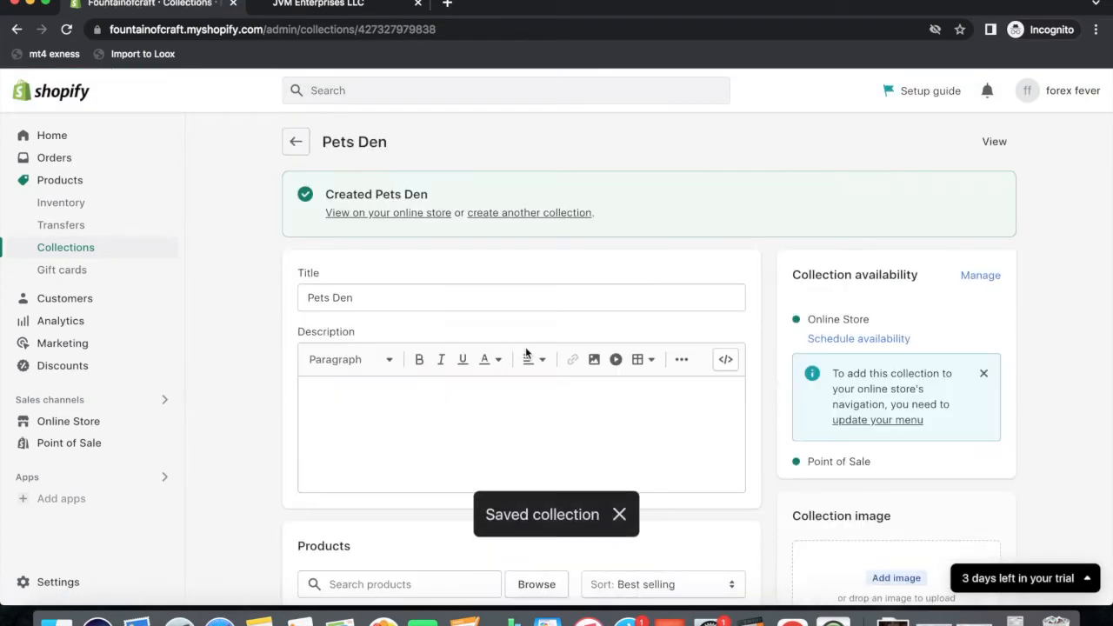
left_click(296, 144)
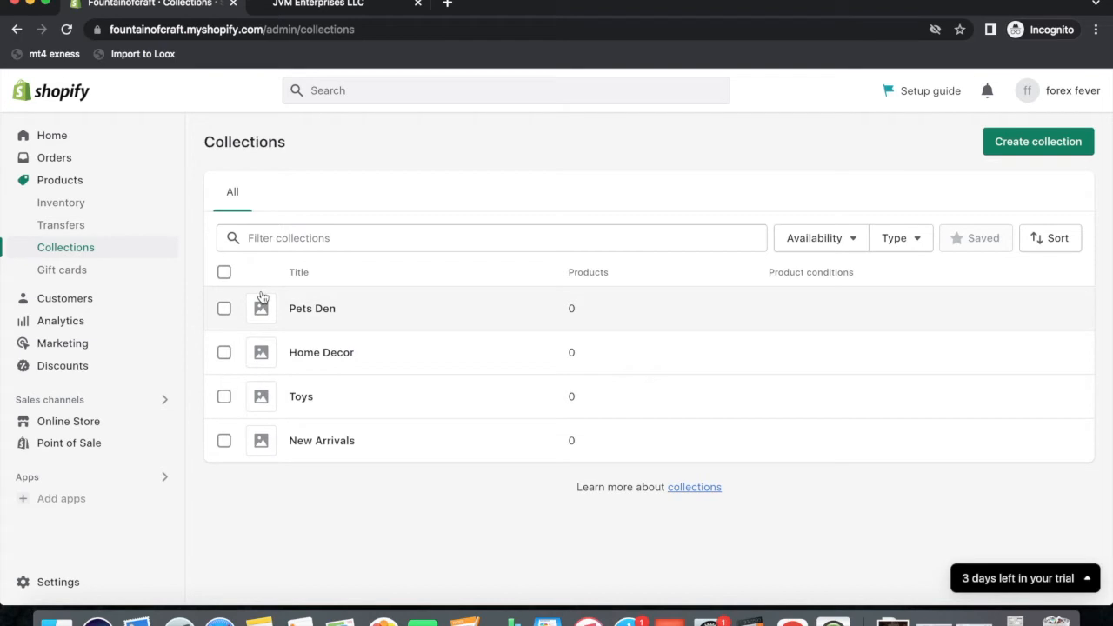
Add a Home Decor collection link to the Main menu, nested under Collections.
left_click(60, 426)
left_click(82, 418)
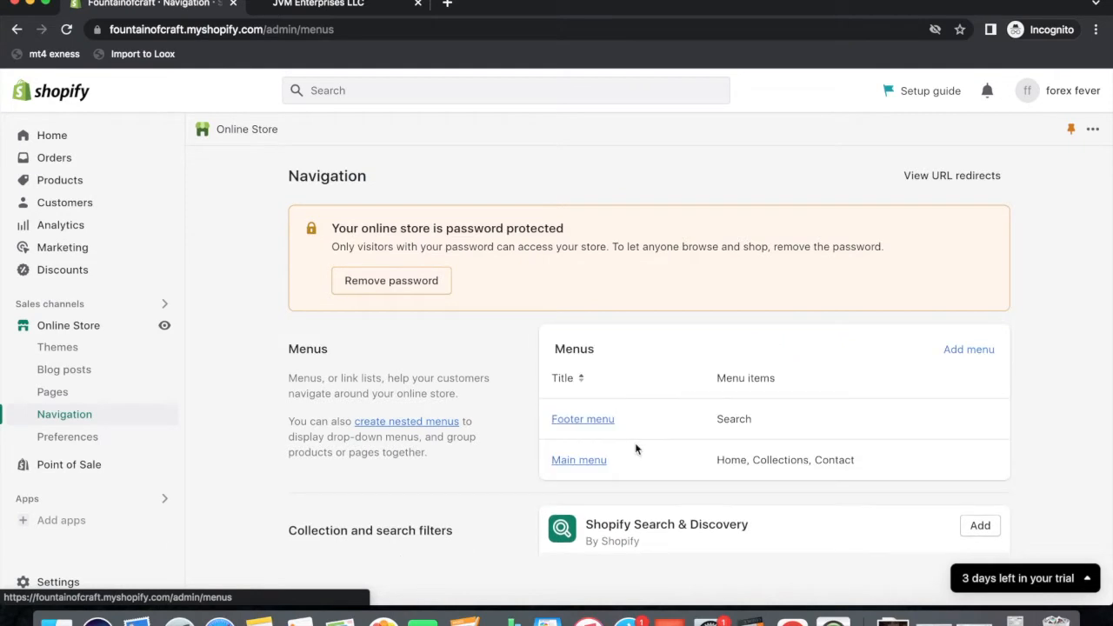
left_click(573, 461)
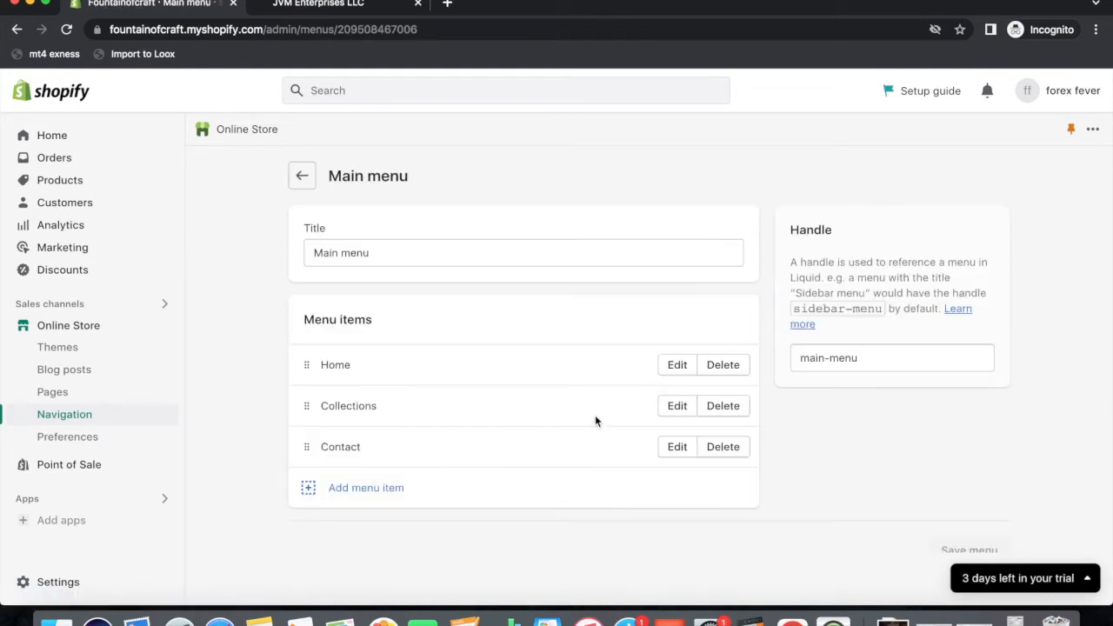
left_click(340, 495)
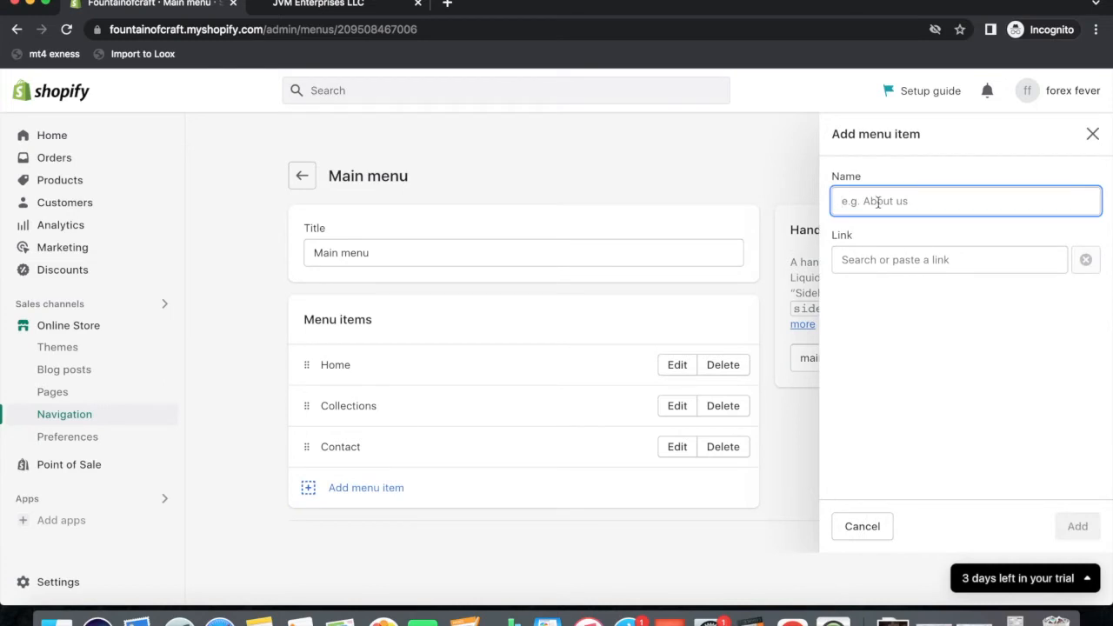
left_click(872, 261)
left_click(875, 354)
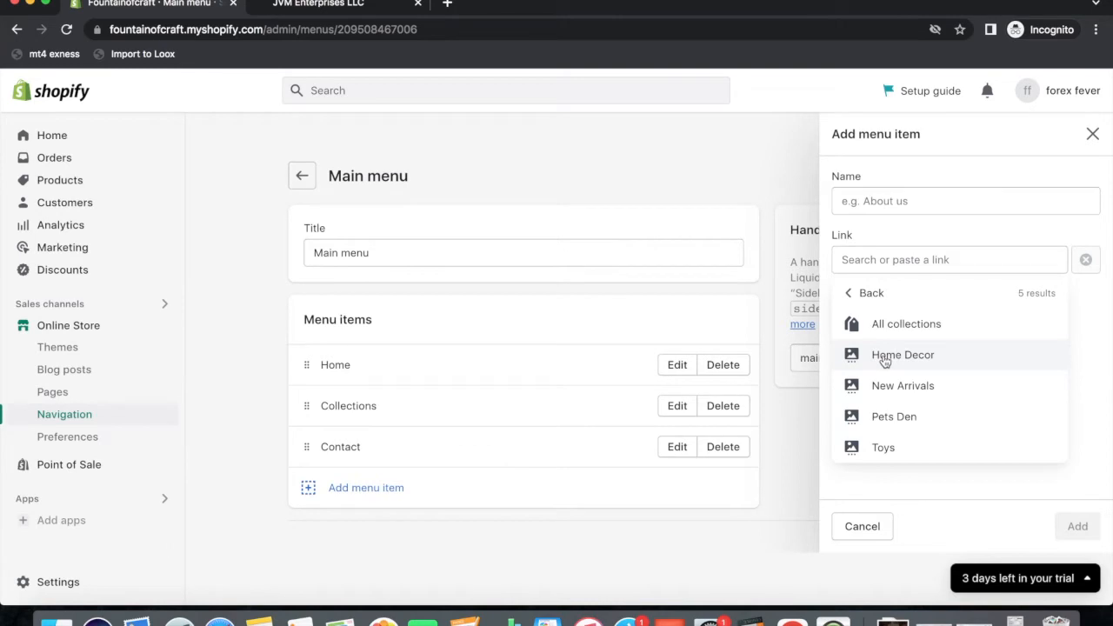
left_click(885, 361)
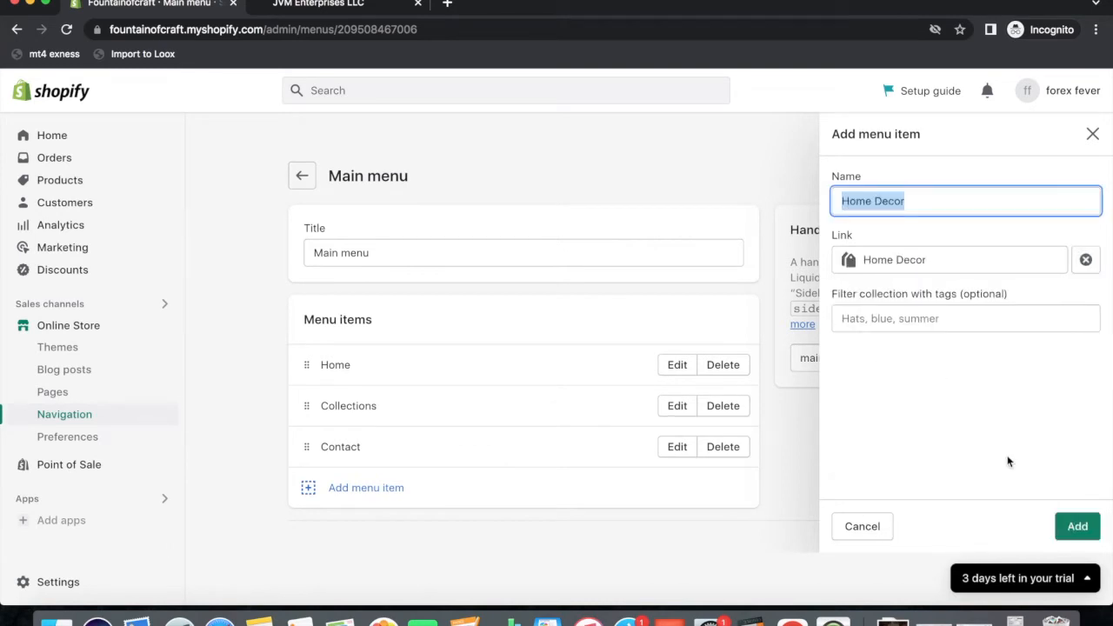
left_click(1076, 526)
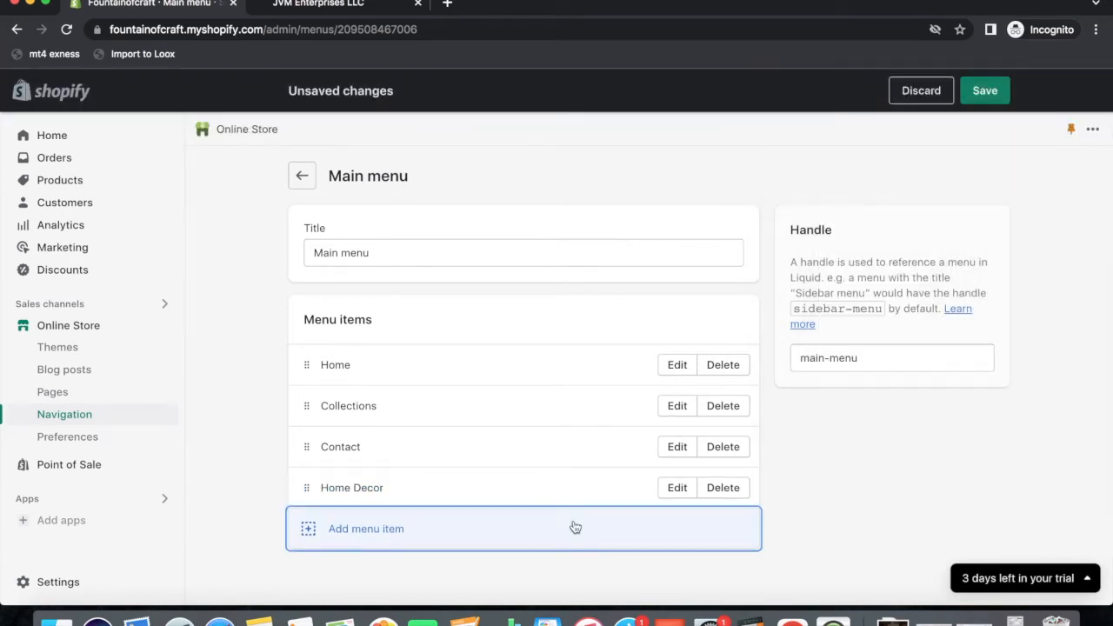
scroll(522, 527, "down", 2)
left_click_drag(308, 420, 327, 393)
Add a New Arrivals collection link, nested under Collections below Home Decor.
scroll(423, 447, "down", 2)
left_click(389, 467)
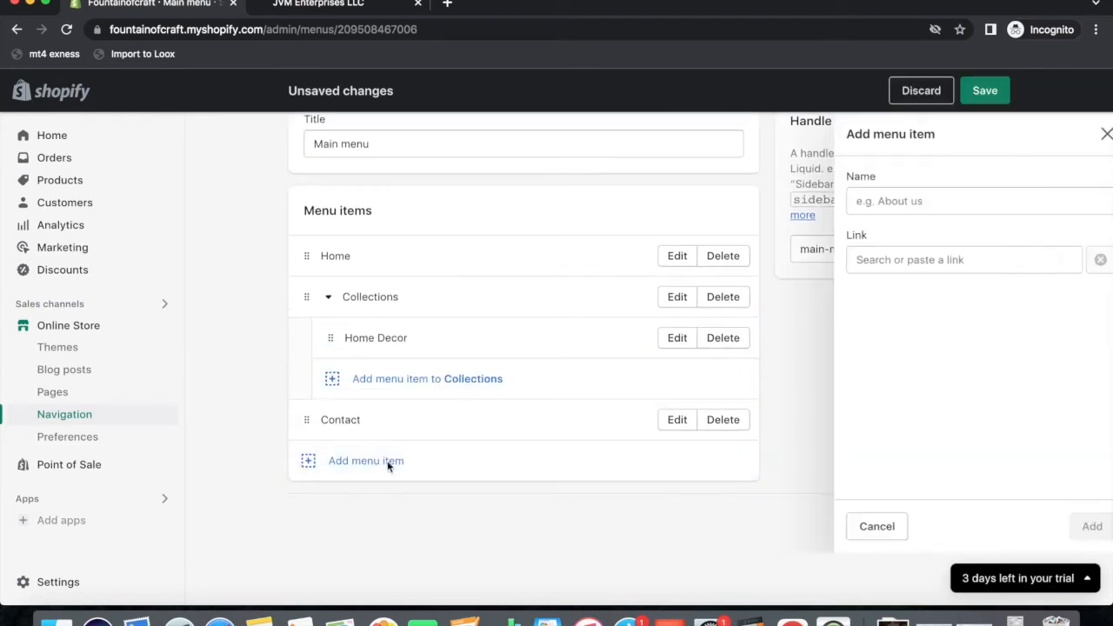
left_click(880, 260)
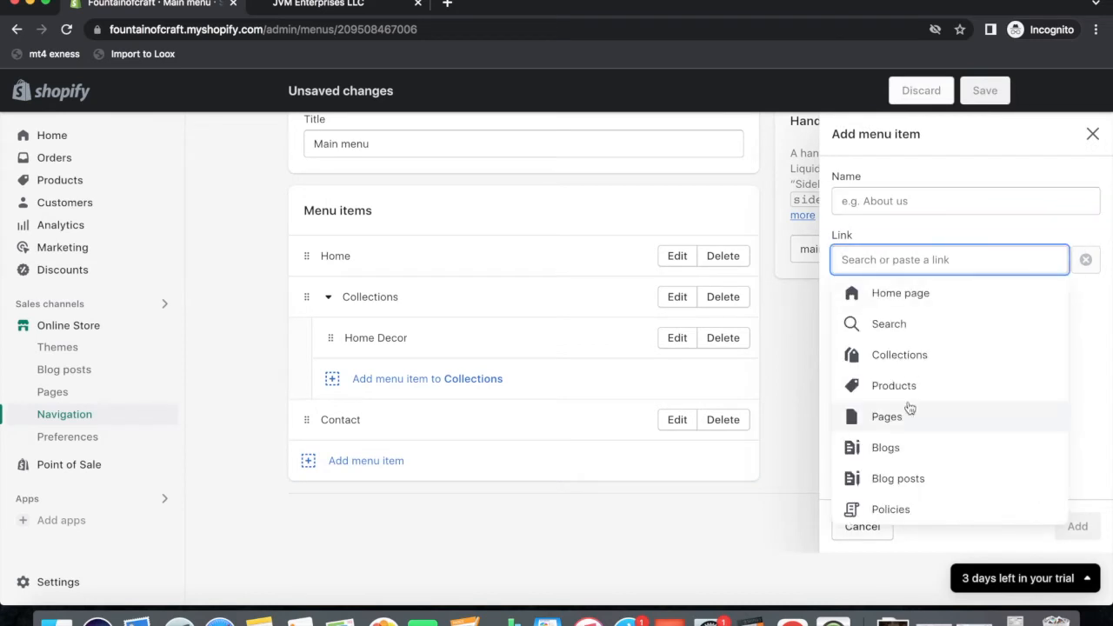
left_click(887, 355)
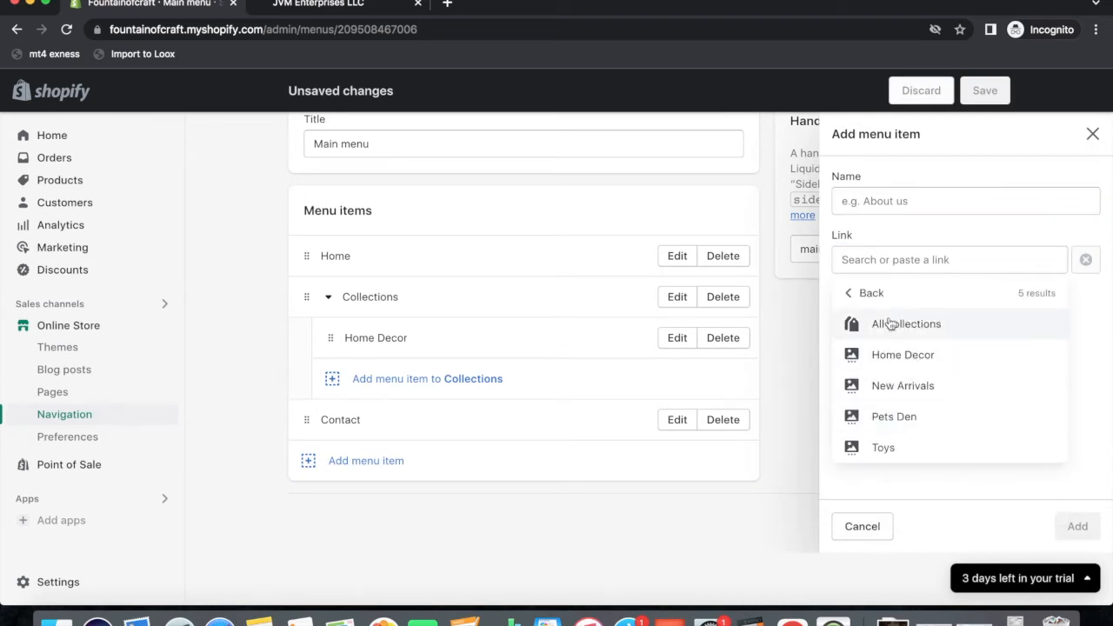
left_click(883, 385)
left_click(1075, 526)
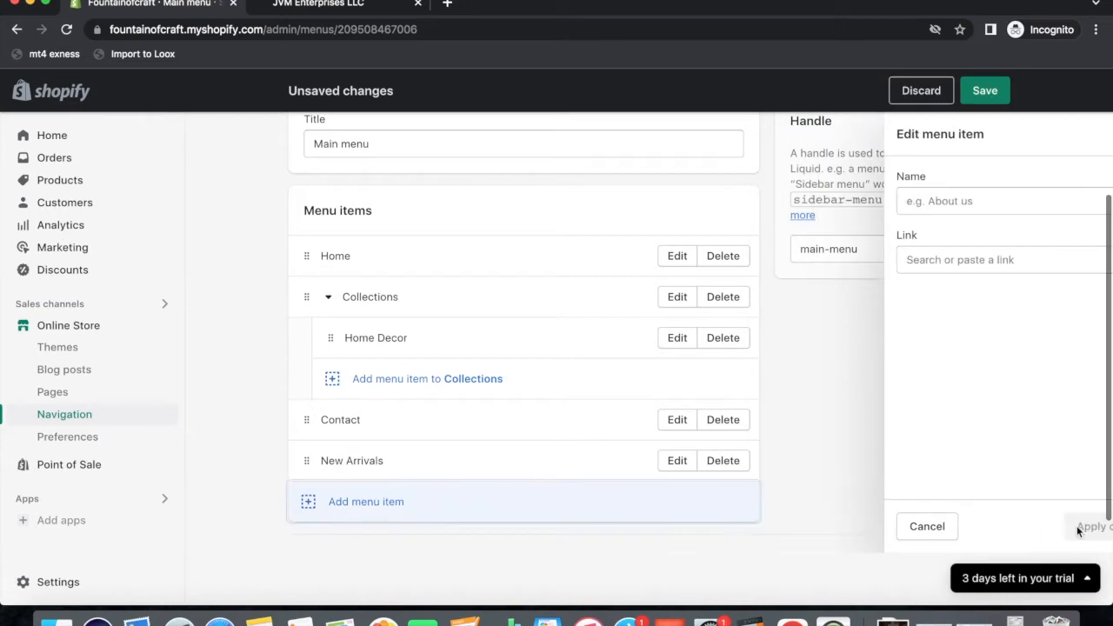
left_click_drag(302, 460, 296, 410)
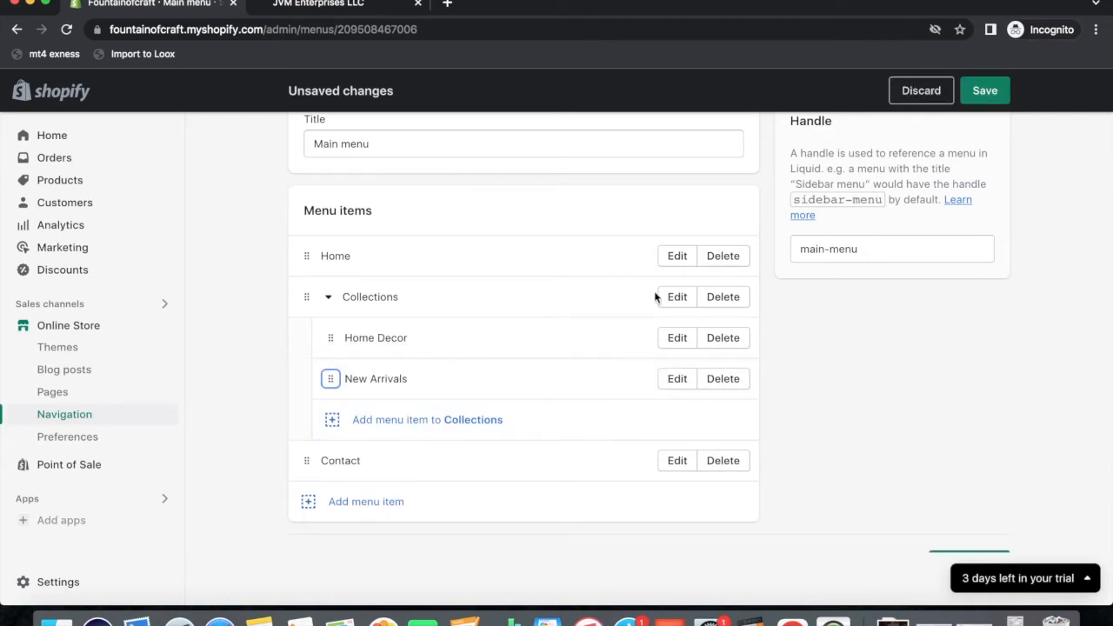
Add a Pets Den collection link to the main menu, nested under Collections below New Arrivals.
left_click(309, 506)
left_click(901, 260)
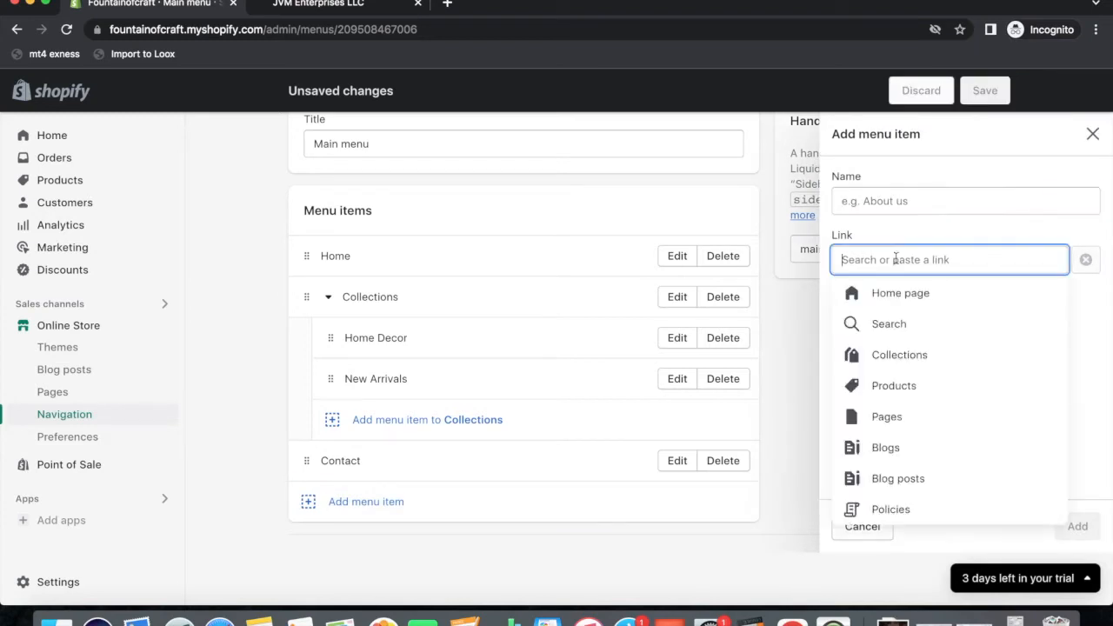
left_click(893, 365)
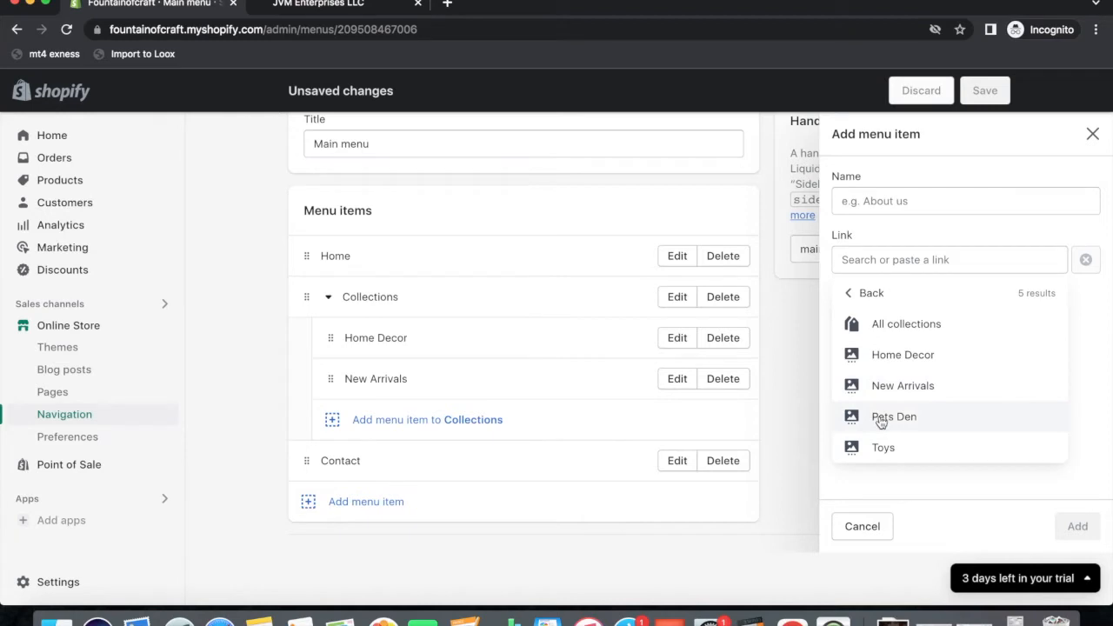
left_click(881, 419)
left_click(1078, 526)
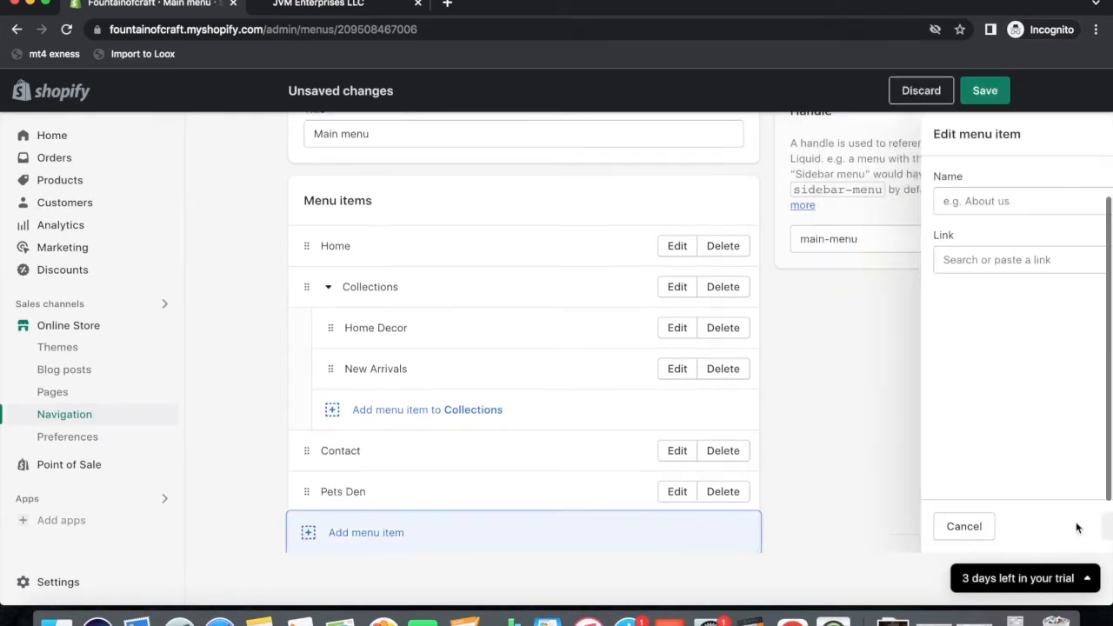
left_click_drag(307, 498, 329, 410)
Add a Toys collection link and nest it under Collections below Pets Den.
left_click(307, 533)
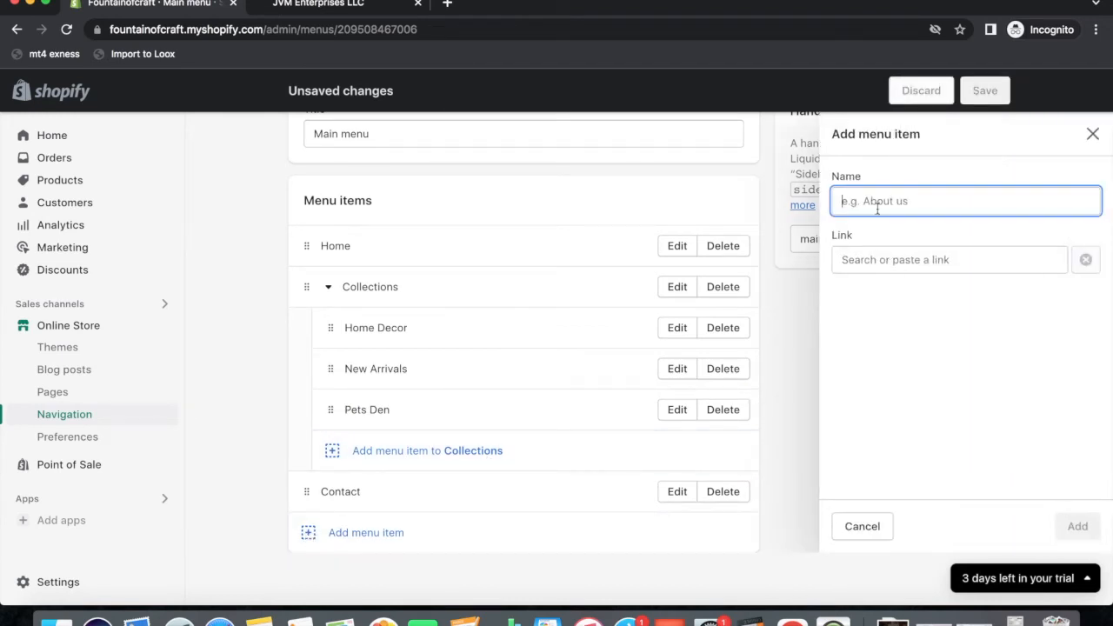
left_click(878, 259)
left_click(885, 372)
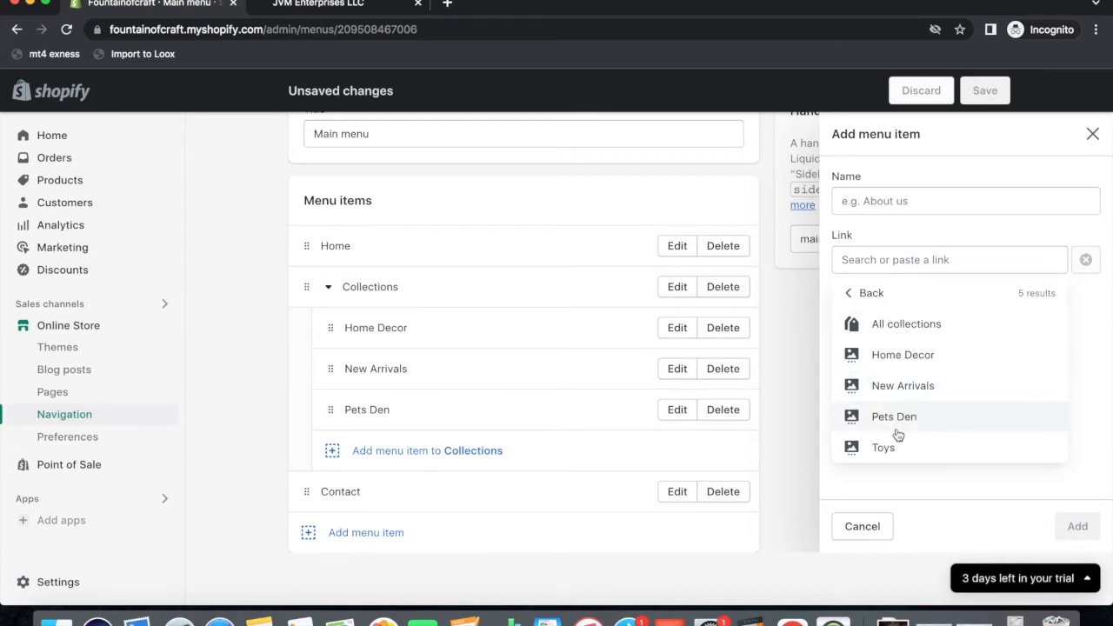
left_click(892, 448)
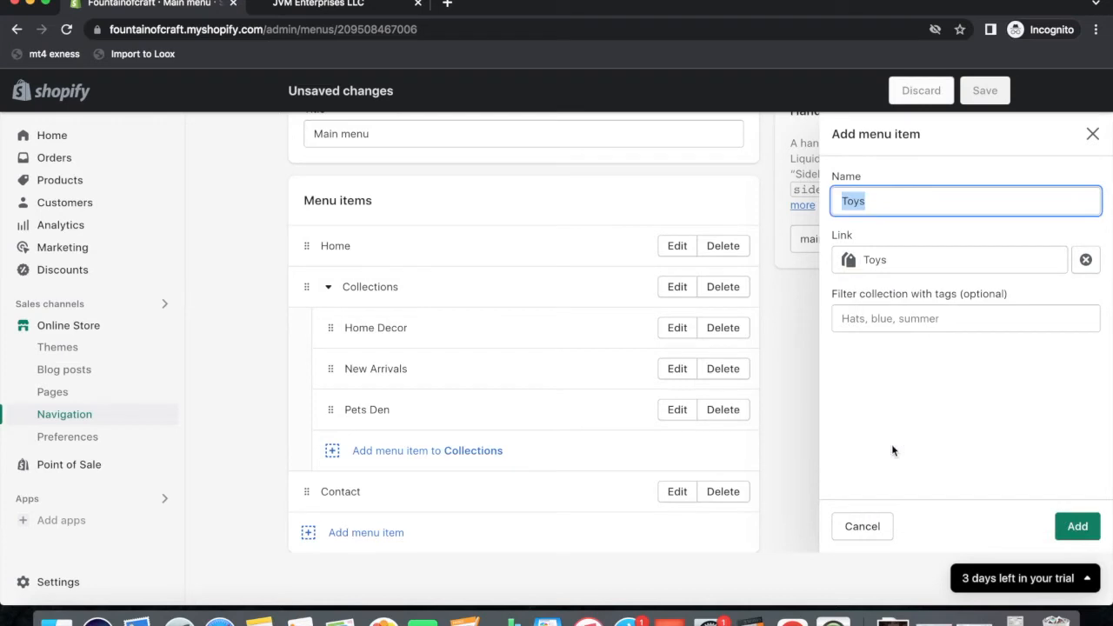
left_click(1077, 526)
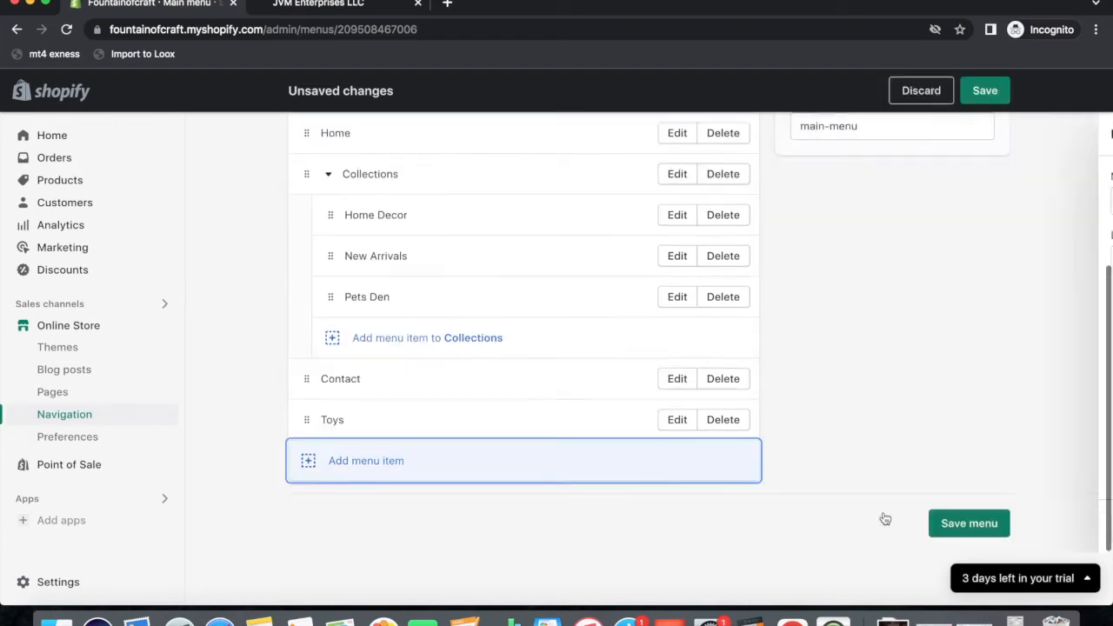
left_click(311, 420)
left_click_drag(306, 461, 331, 376)
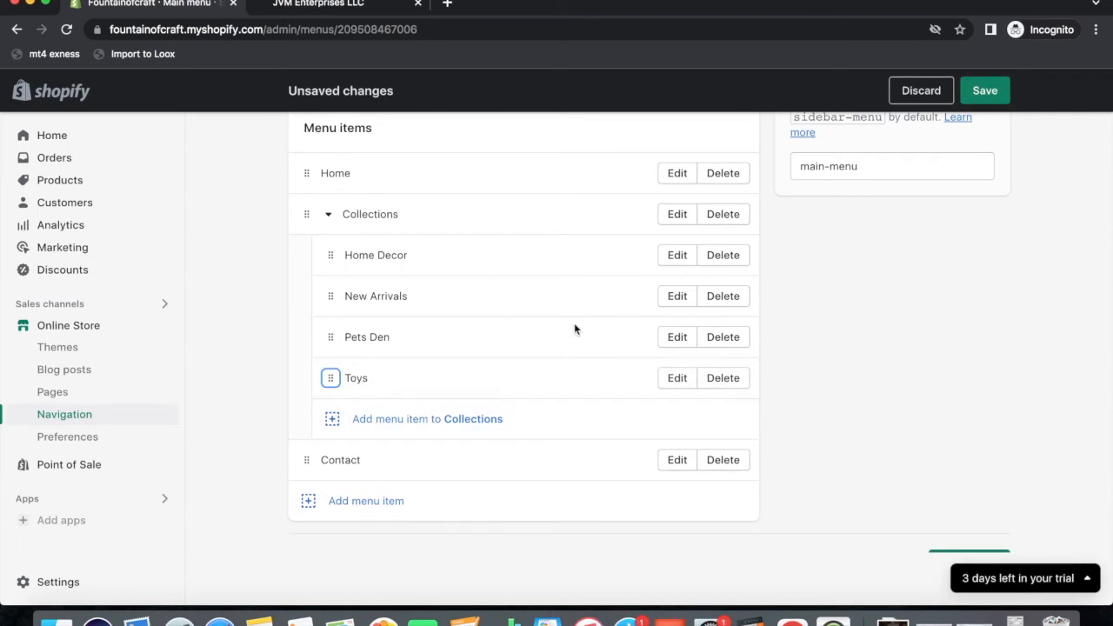
Save the updated main menu.
left_click(985, 90)
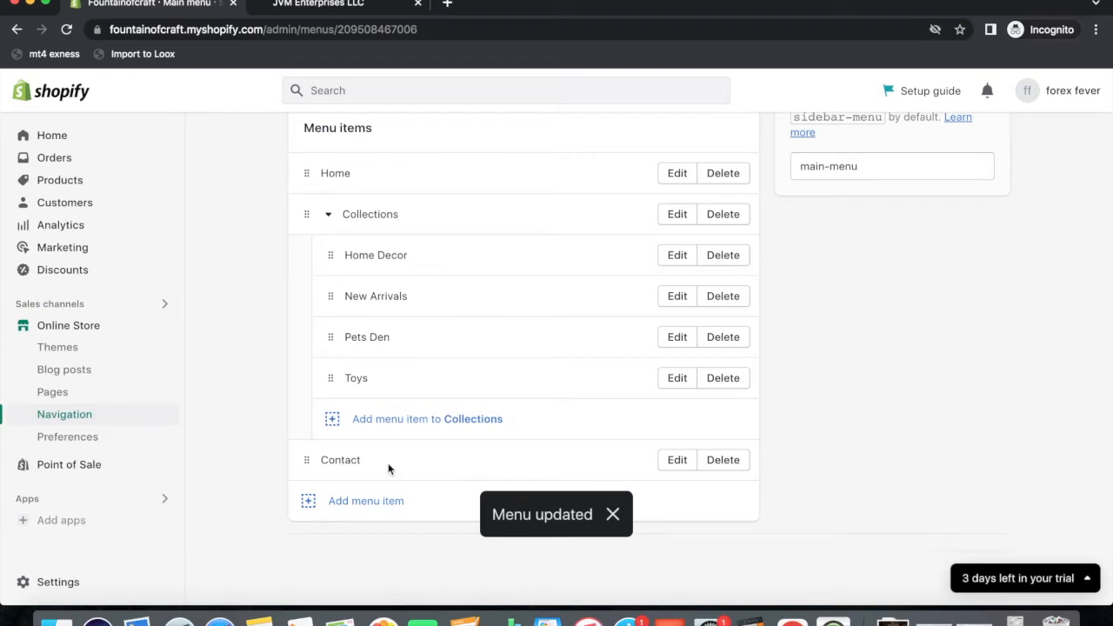
scroll(509, 375, "up", 2)
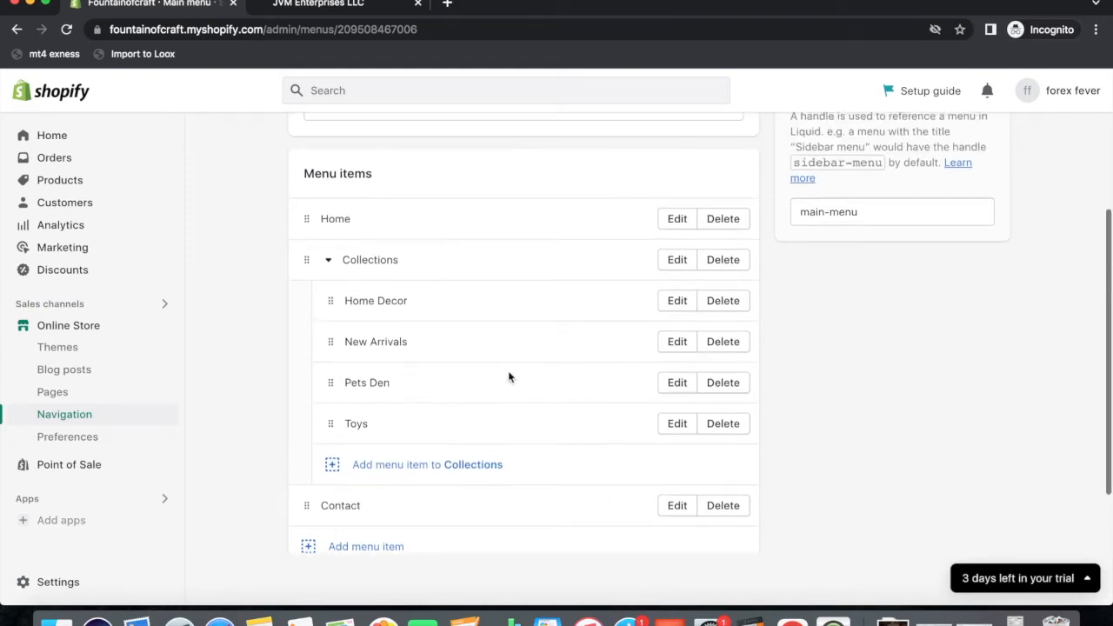
scroll(509, 377, "up", 3)
Open Settings > Policies and look over the empty Refund, Privacy, Terms and Shipping editors.
left_click(158, 581)
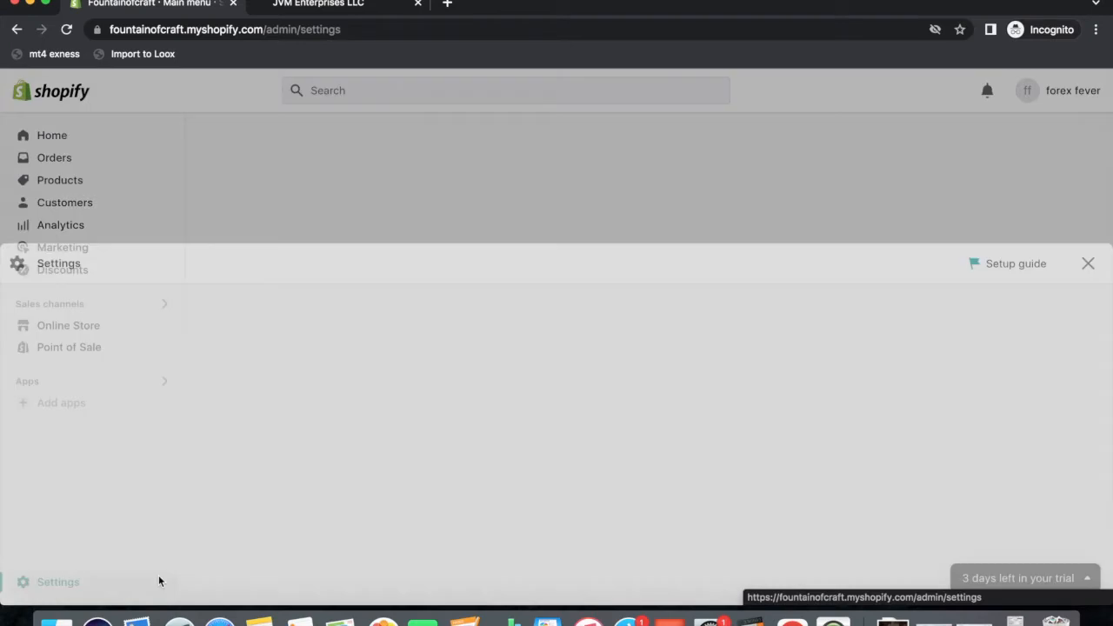
scroll(279, 398, "down", 10)
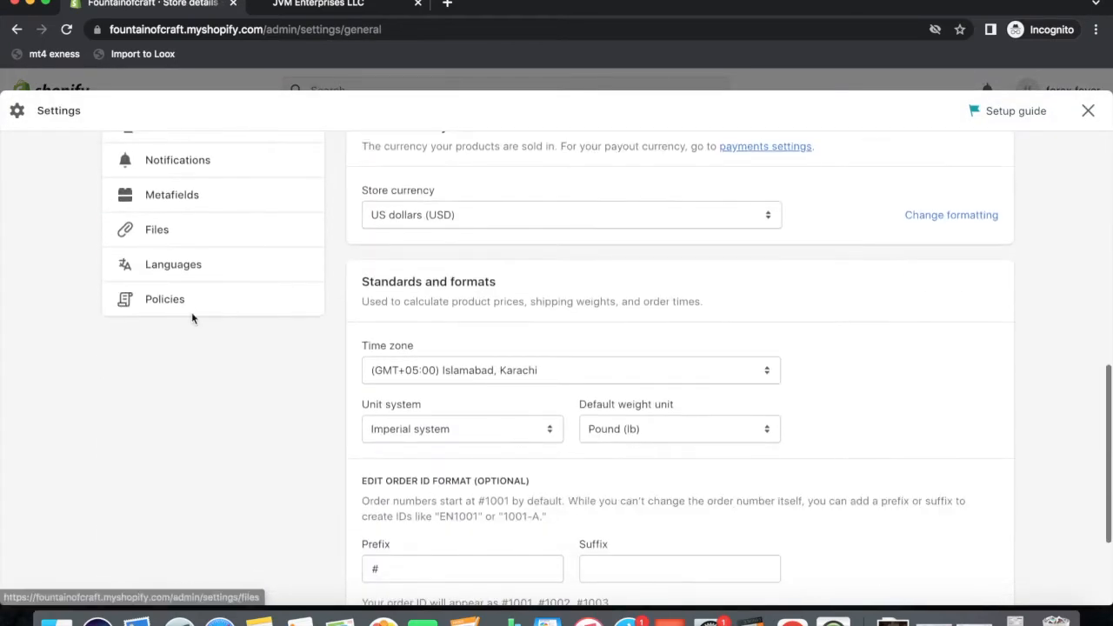
left_click(179, 299)
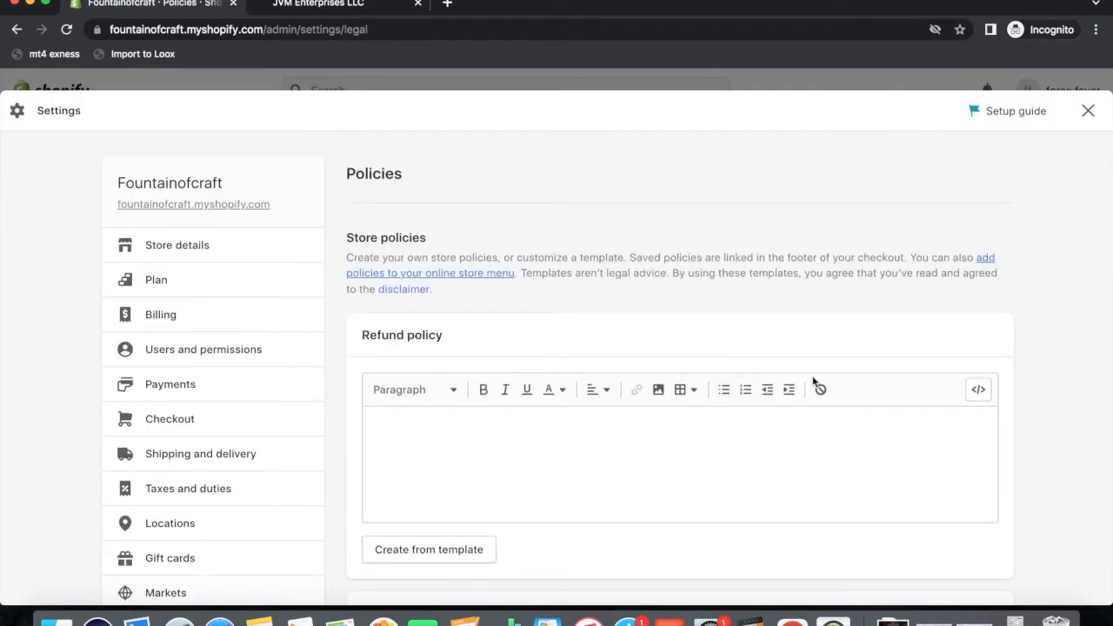
left_click(429, 440)
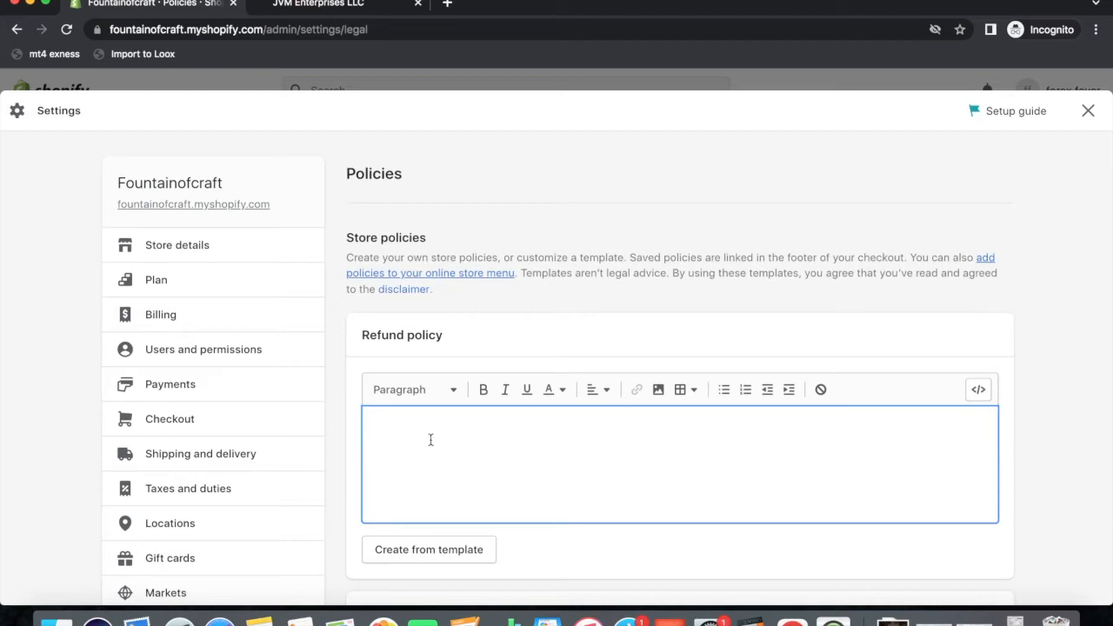
scroll(559, 481, "down", 4)
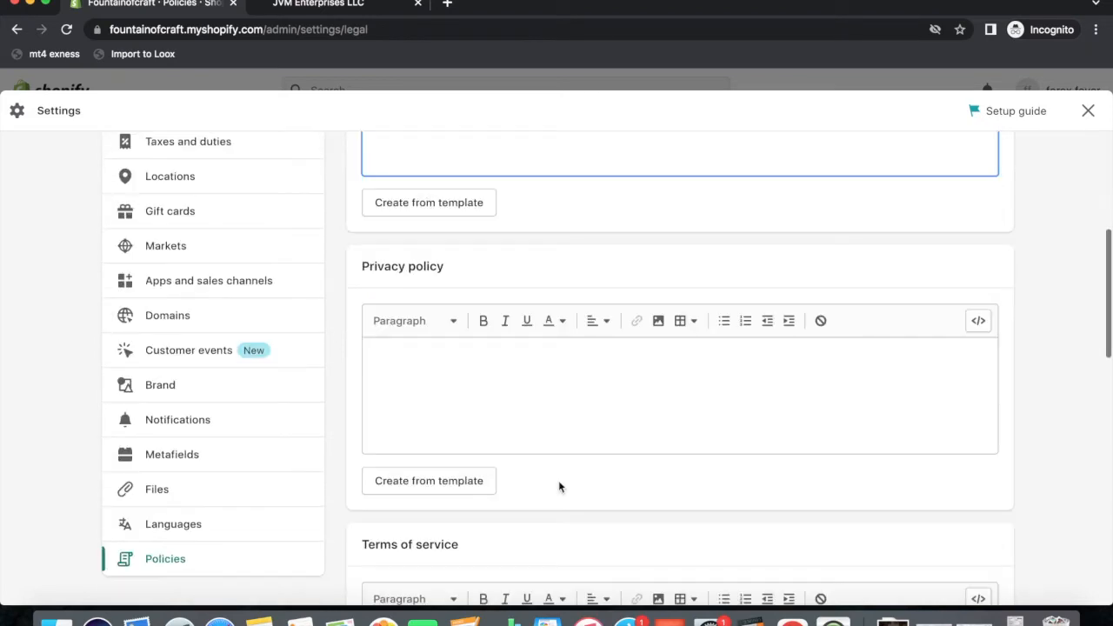
scroll(415, 422, "down", 5)
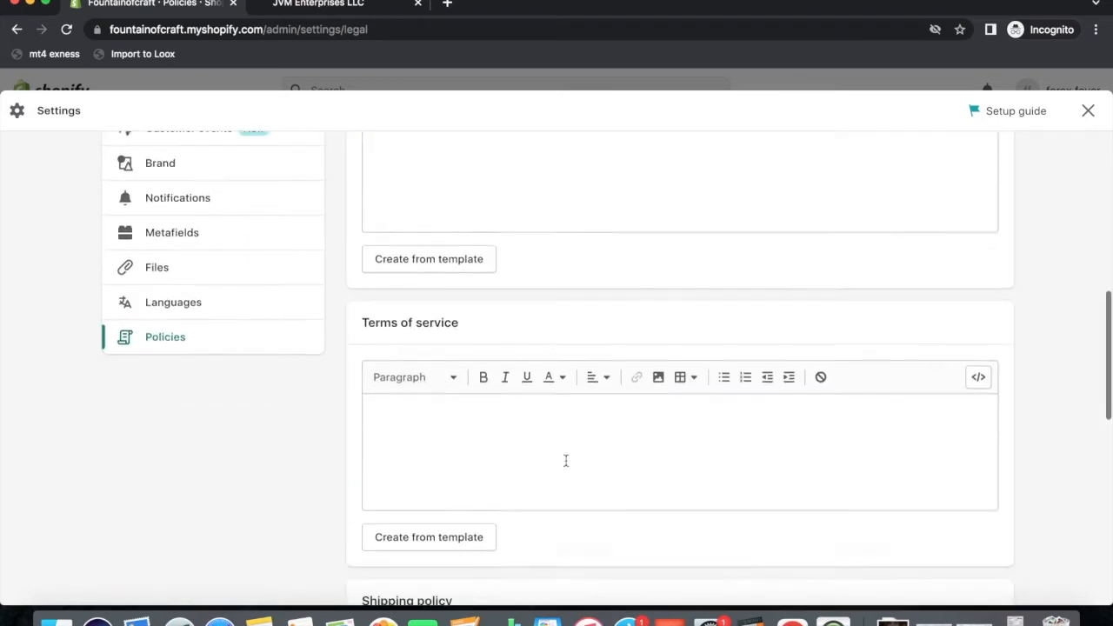
scroll(537, 411, "down", 4)
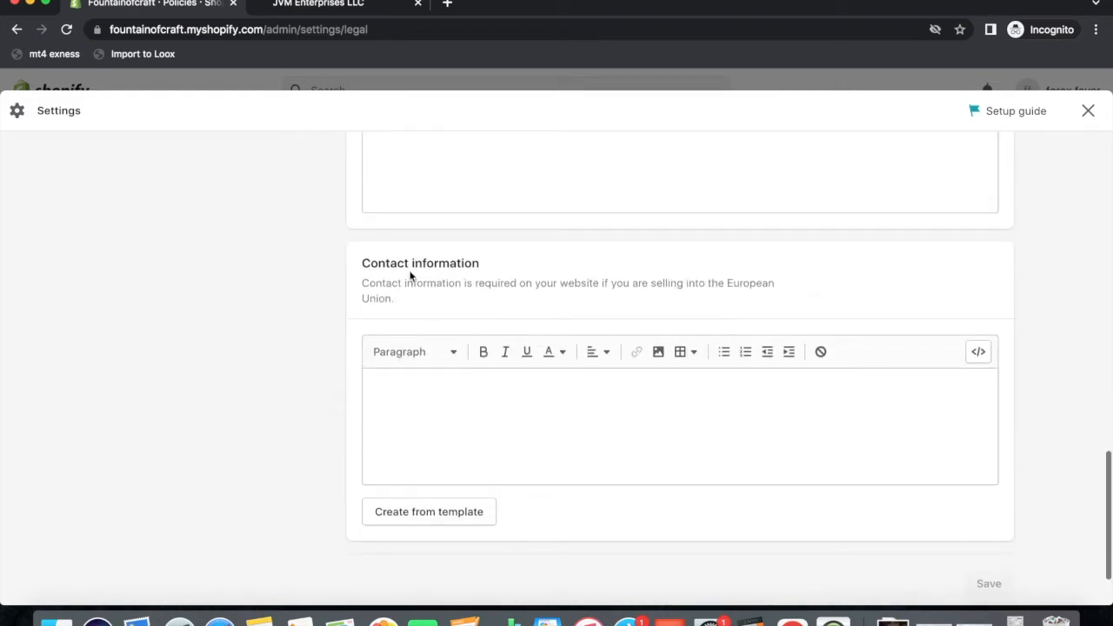
scroll(551, 409, "up", 15)
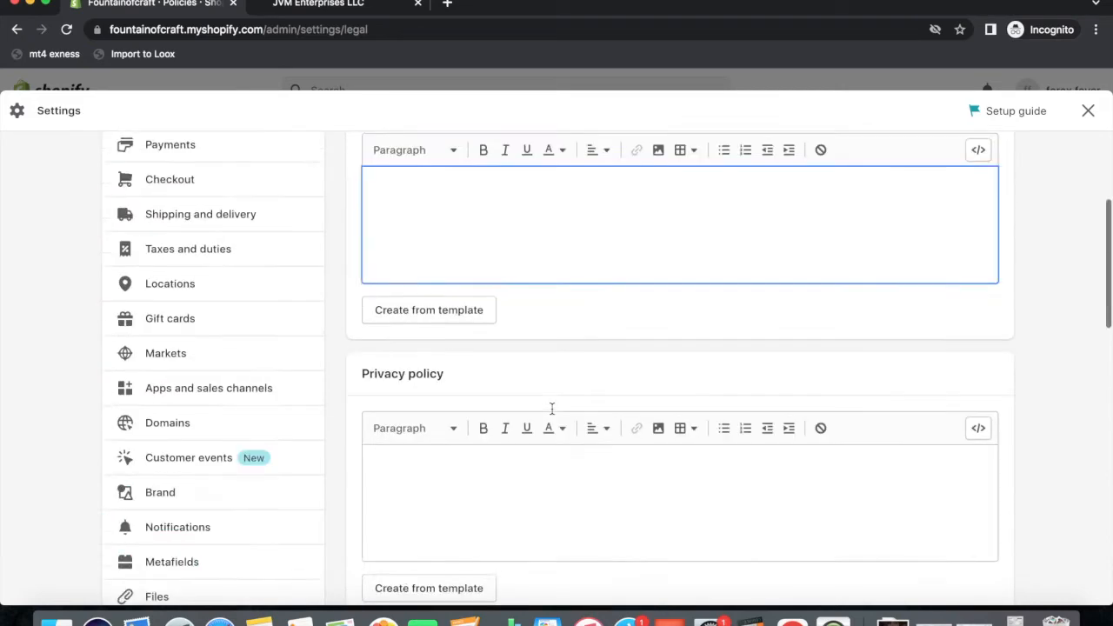
scroll(561, 414, "up", 1)
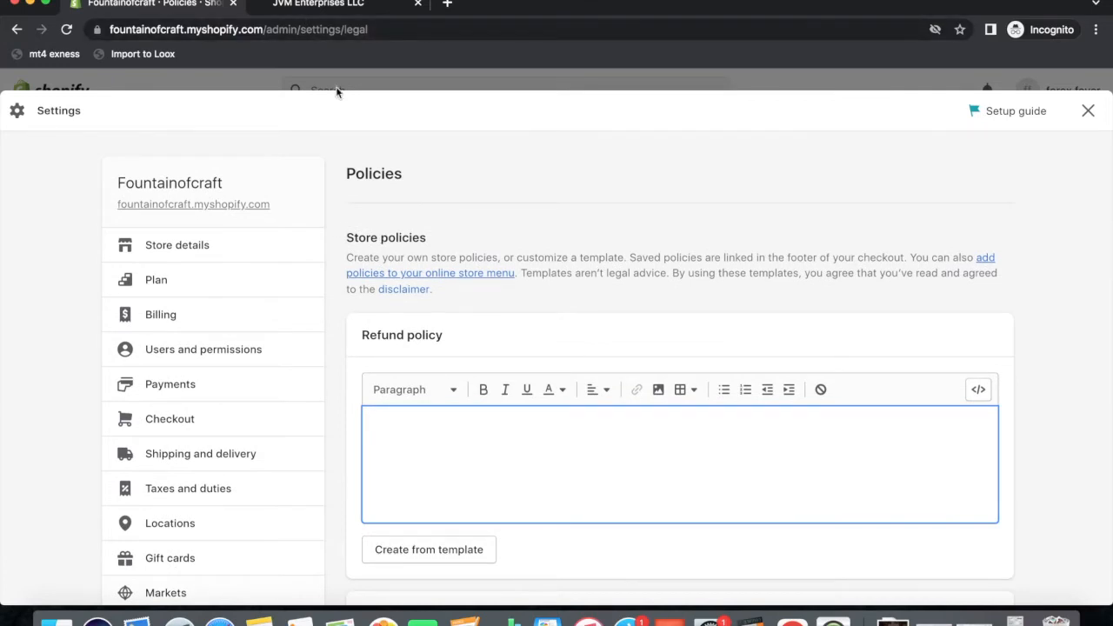
On the JVM Enterprises store, open the Privacy Policy page and select its full text.
left_click(312, 6)
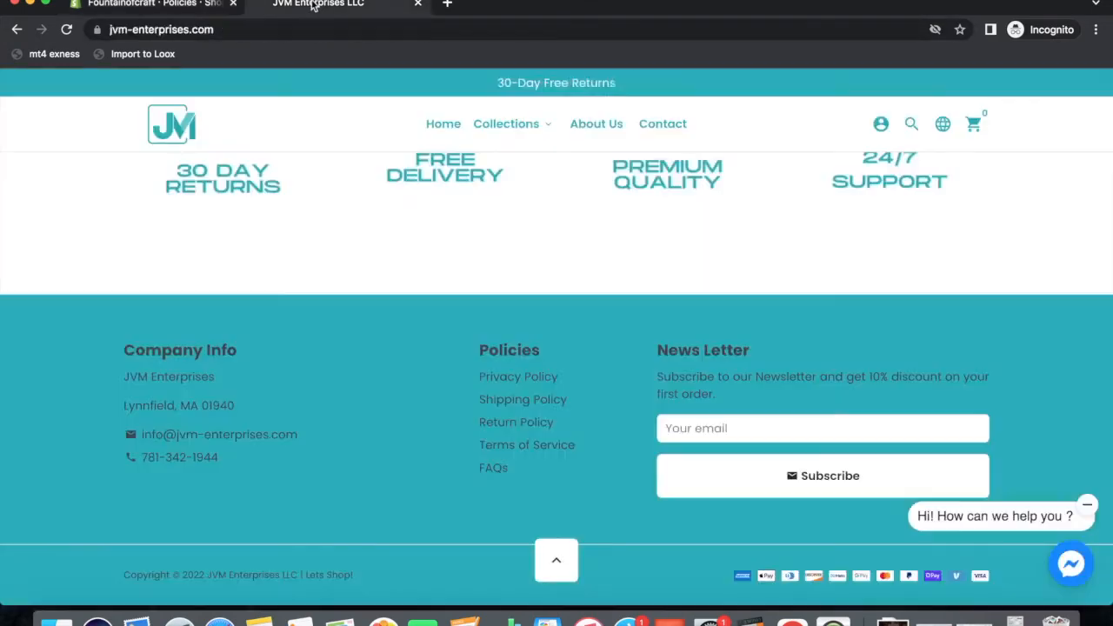
left_click(499, 383)
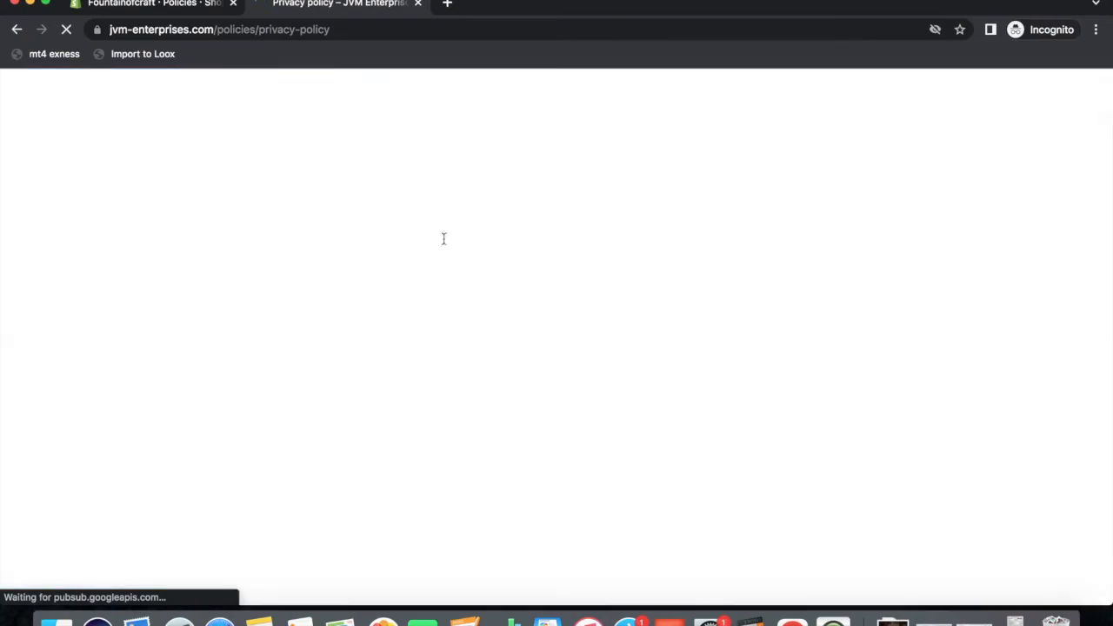
scroll(449, 330, "down", 10)
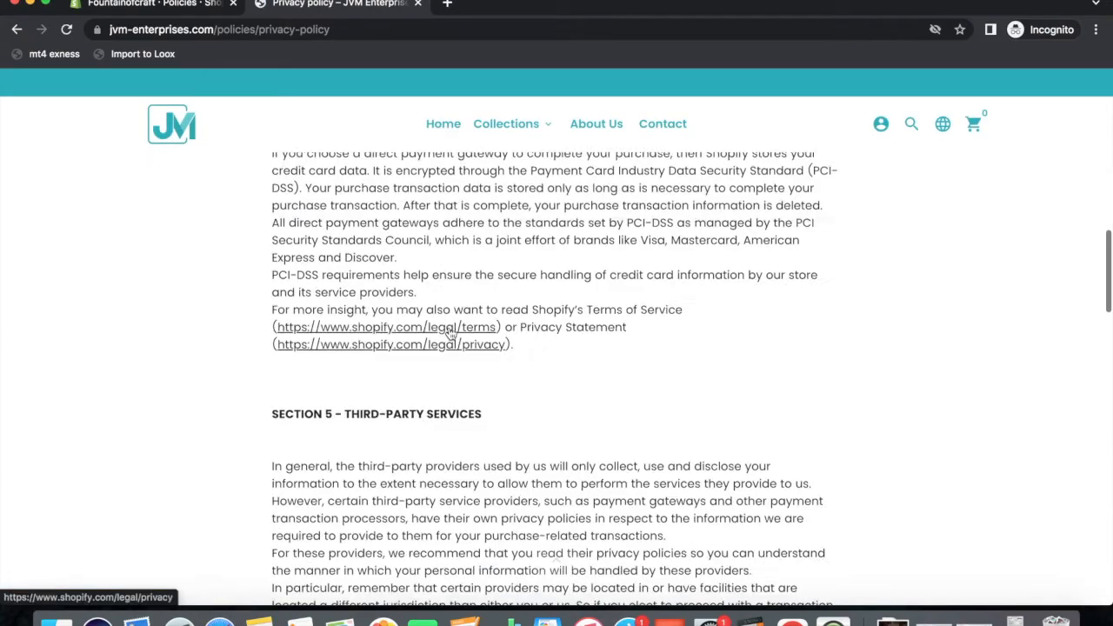
scroll(450, 332, "down", 15)
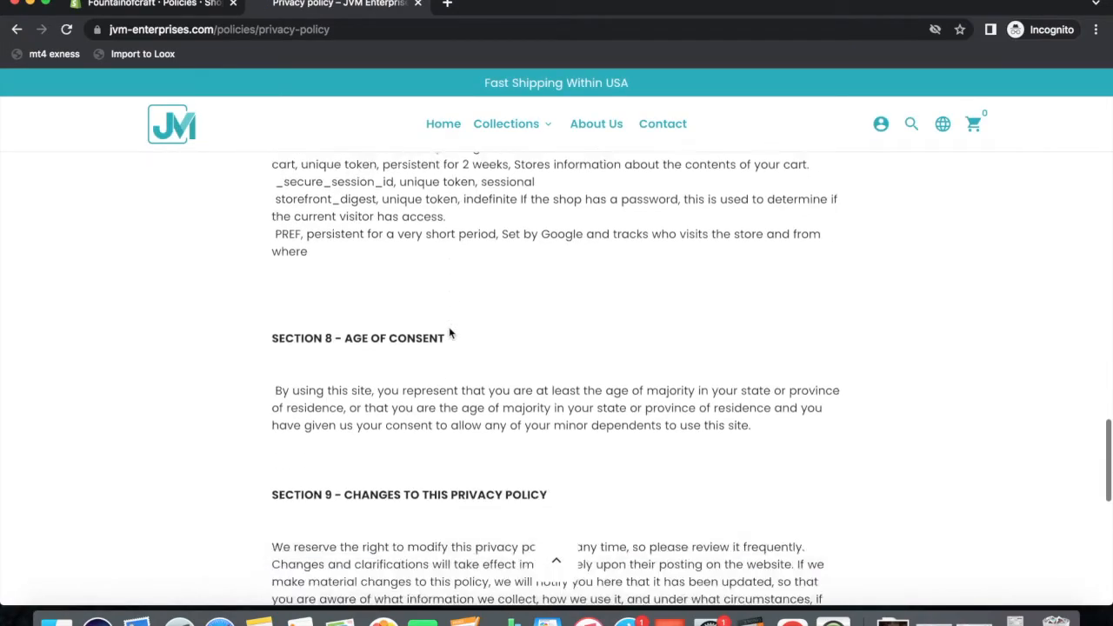
scroll(450, 333, "down", 8)
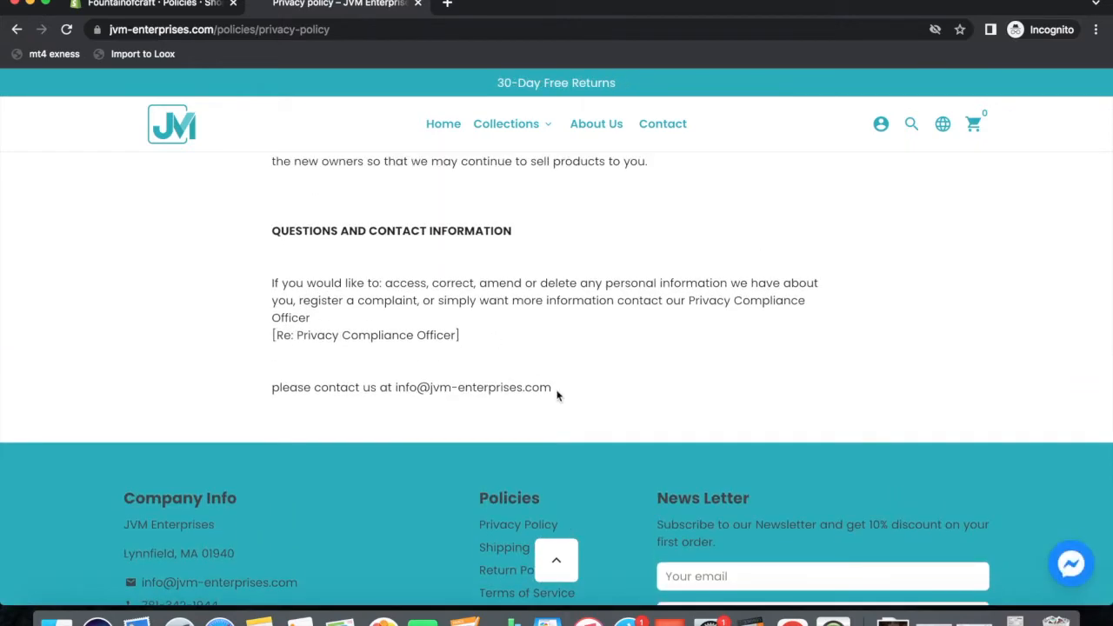
left_click_drag(550, 389, 256, 308)
left_click(260, 75)
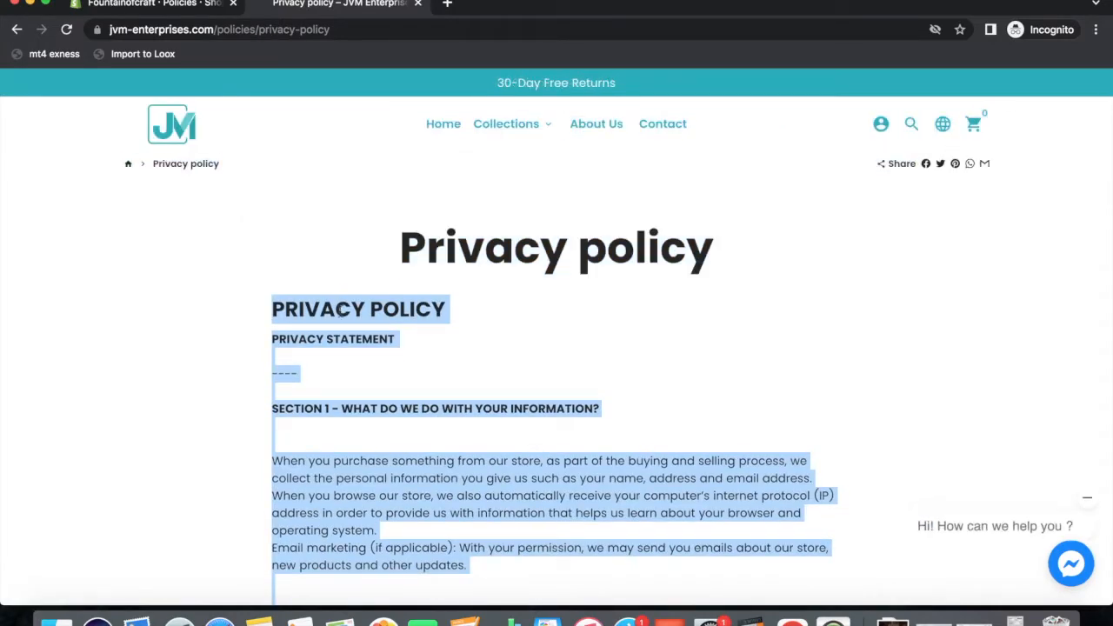
Paste the copied text into the Fountainofcraft Privacy policy editor.
left_click(152, 5)
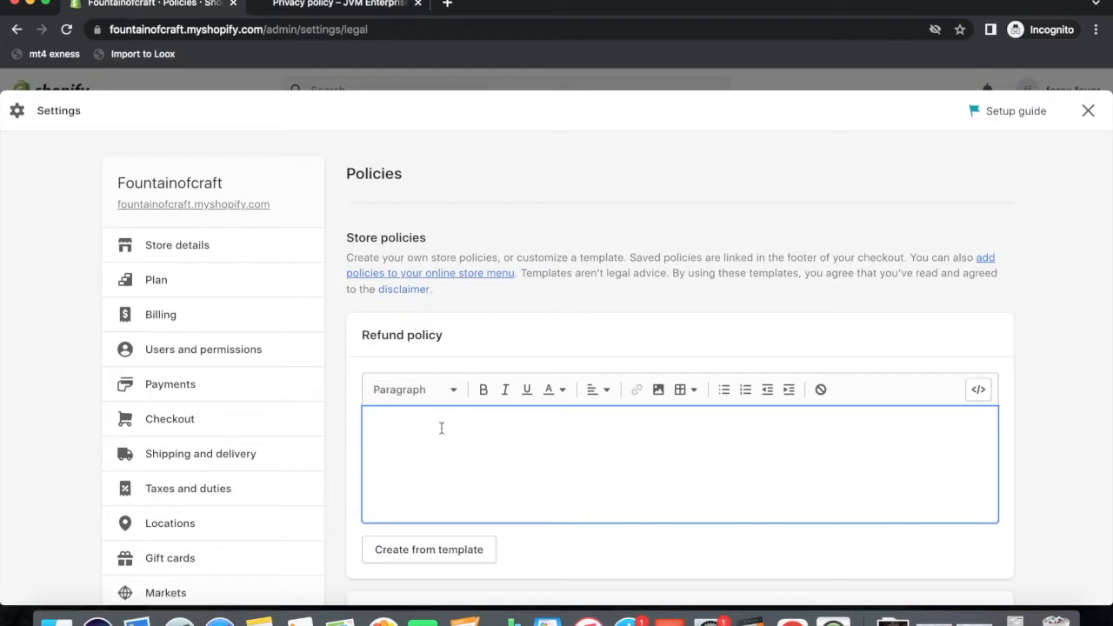
scroll(427, 441, "down", 5)
left_click(427, 485)
key("ctrl+v")
scroll(513, 531, "up", 3)
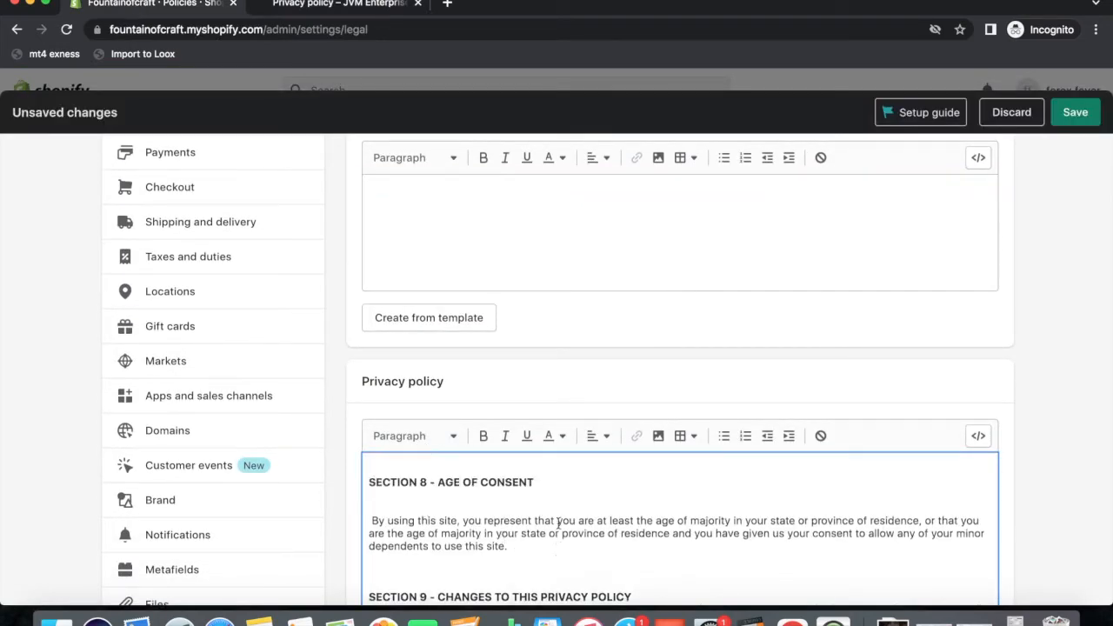
left_click(339, 4)
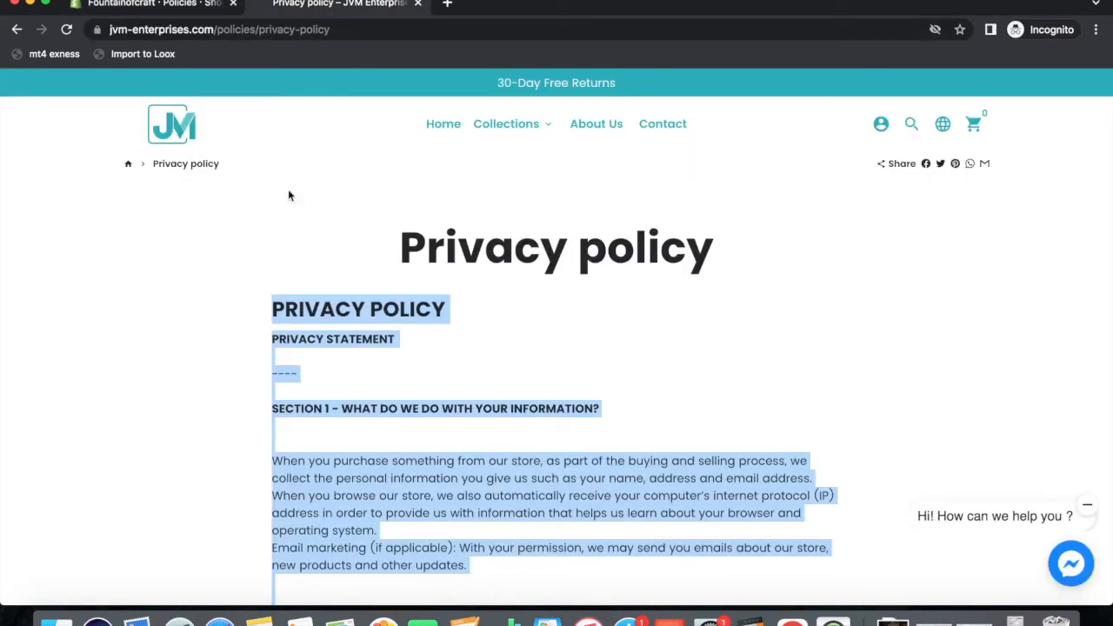
Copy the JVM store's Shipping Policy text, from the title through the business hours line.
scroll(290, 195, "down", 20)
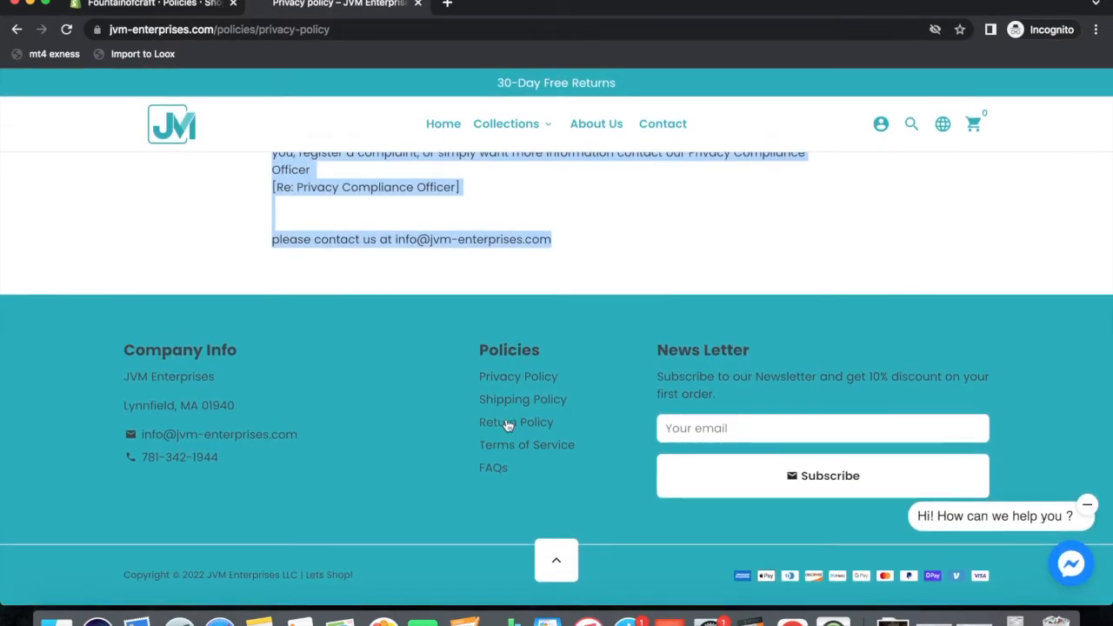
left_click(506, 401)
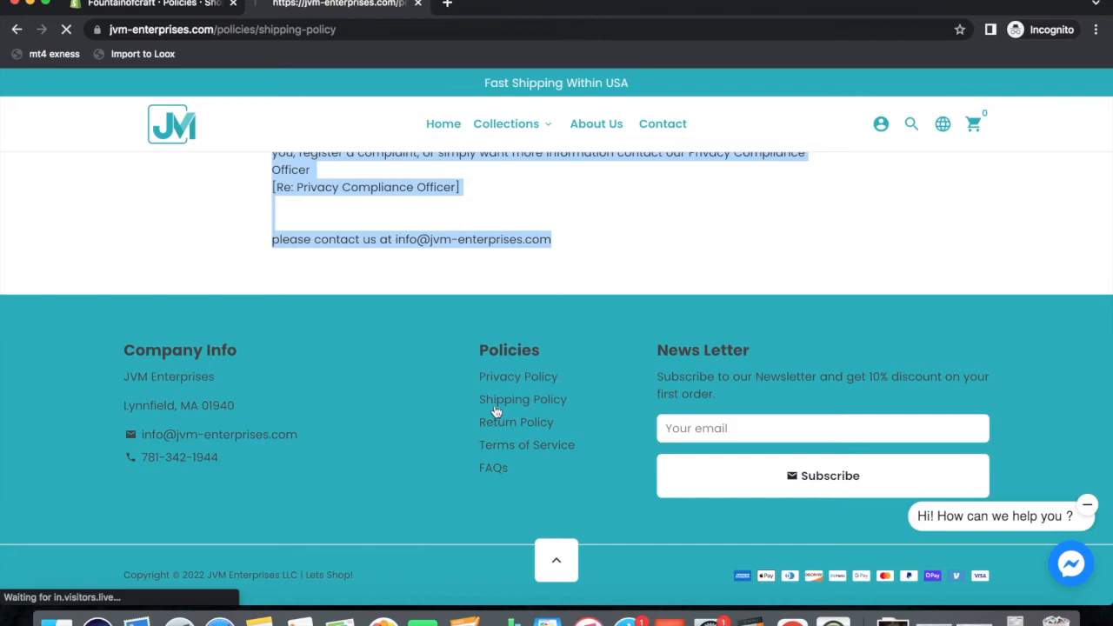
scroll(452, 469, "down", 5)
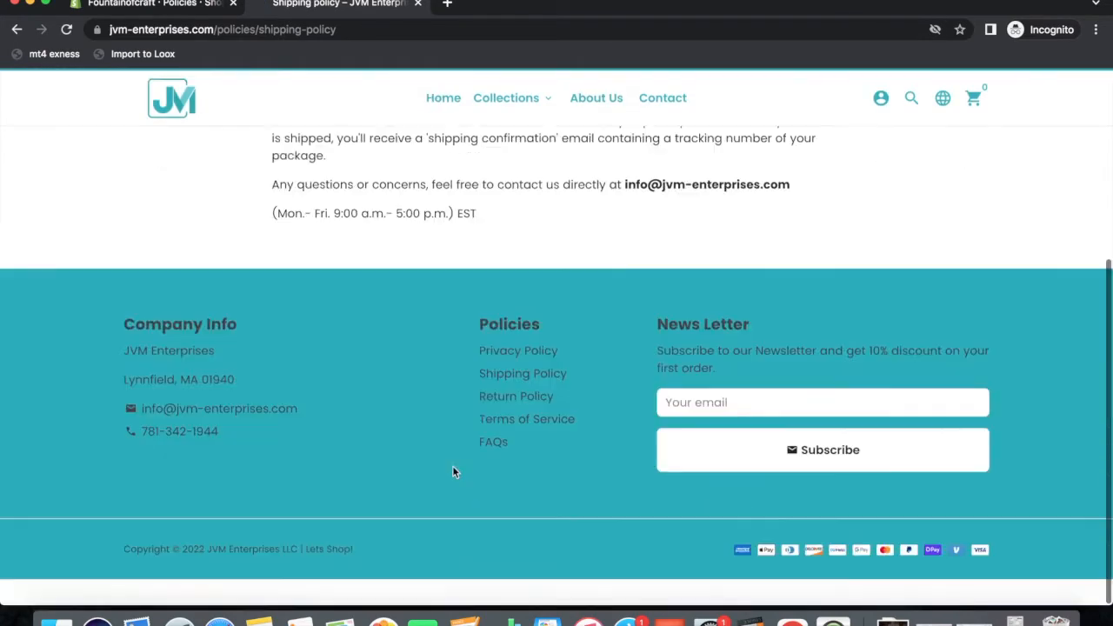
scroll(452, 472, "up", 3)
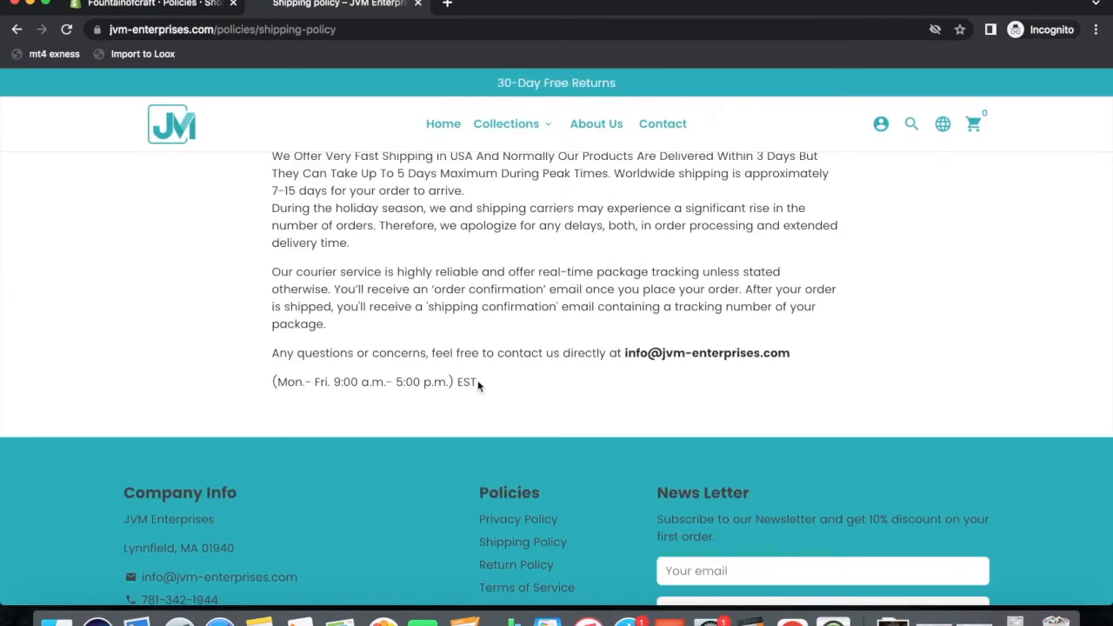
left_click_drag(477, 385, 254, 90)
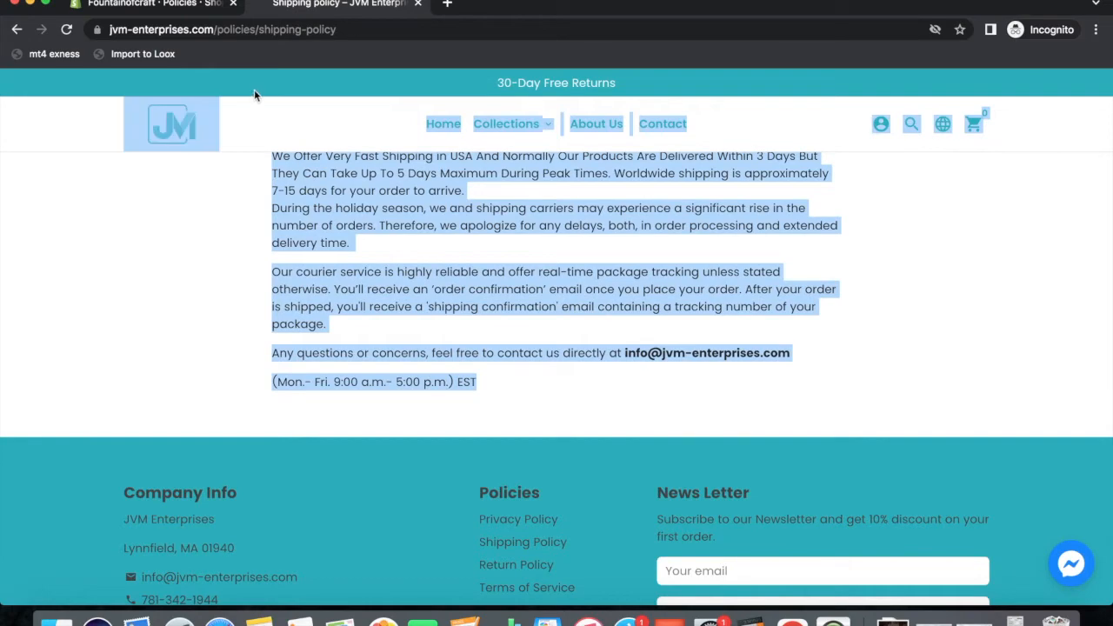
left_click_drag(413, 84, 249, 236)
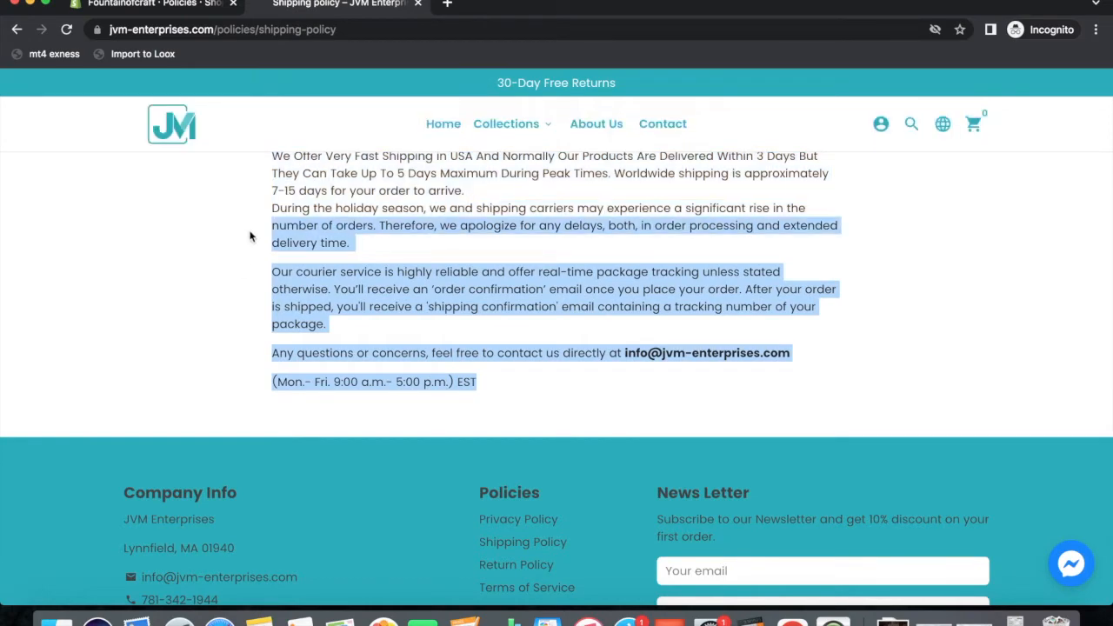
scroll(250, 236, "down", 2)
scroll(249, 236, "up", 4)
left_click(484, 534)
triple_click(484, 534)
left_click_drag(387, 525, 307, 230)
right_click(472, 233)
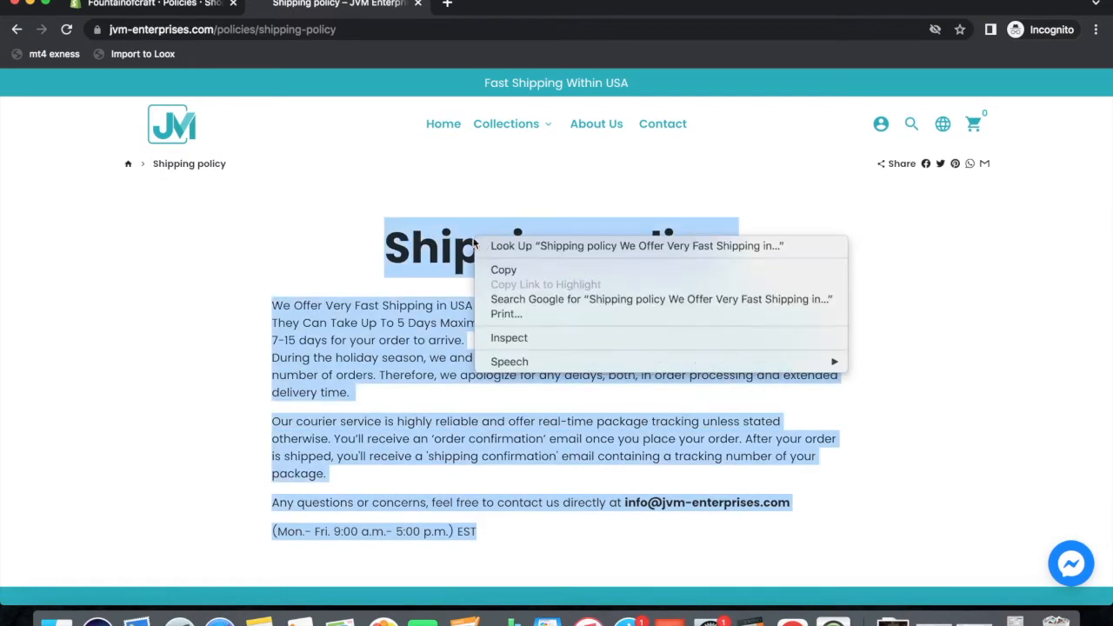
left_click(496, 268)
Paste the copied text into the Fountainofcraft Shipping policy editor.
left_click(174, 9)
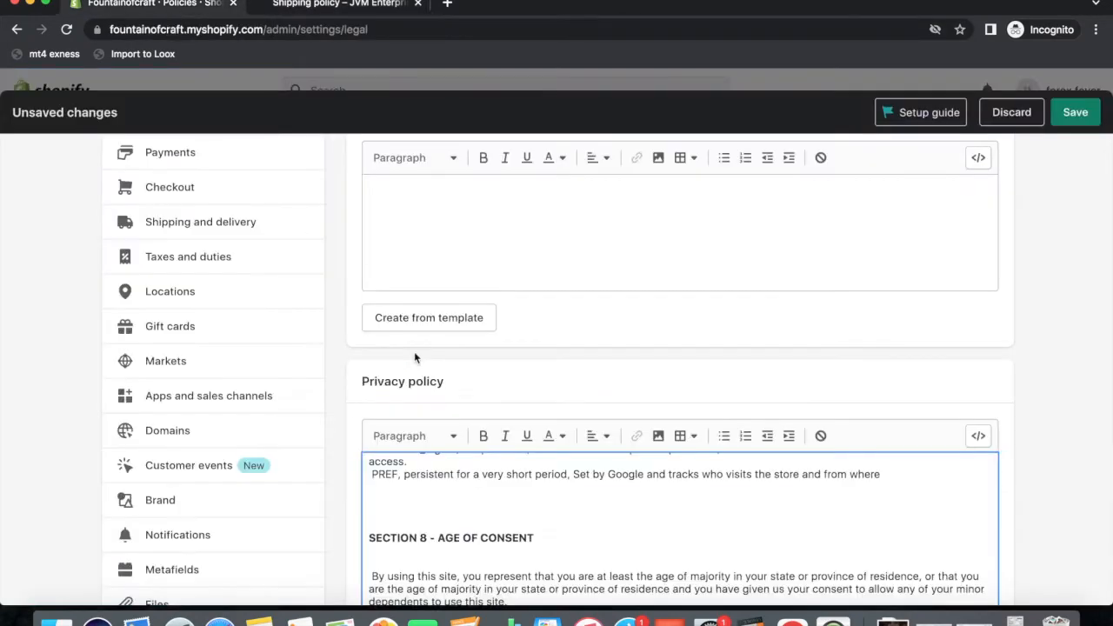
scroll(514, 391, "up", 3)
scroll(514, 394, "down", 15)
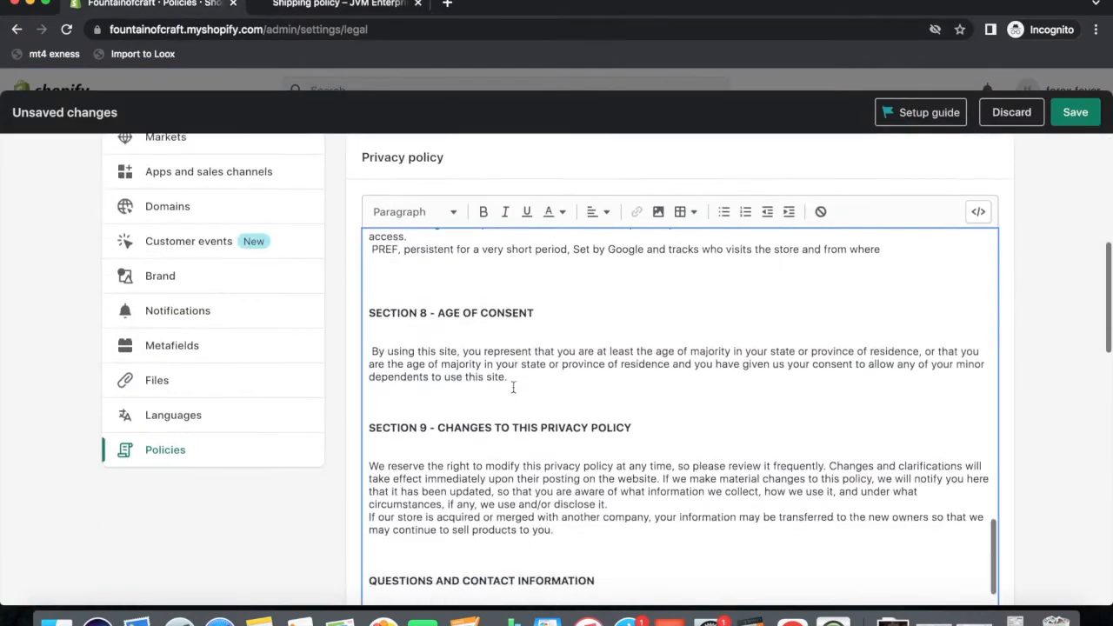
scroll(493, 473, "down", 5)
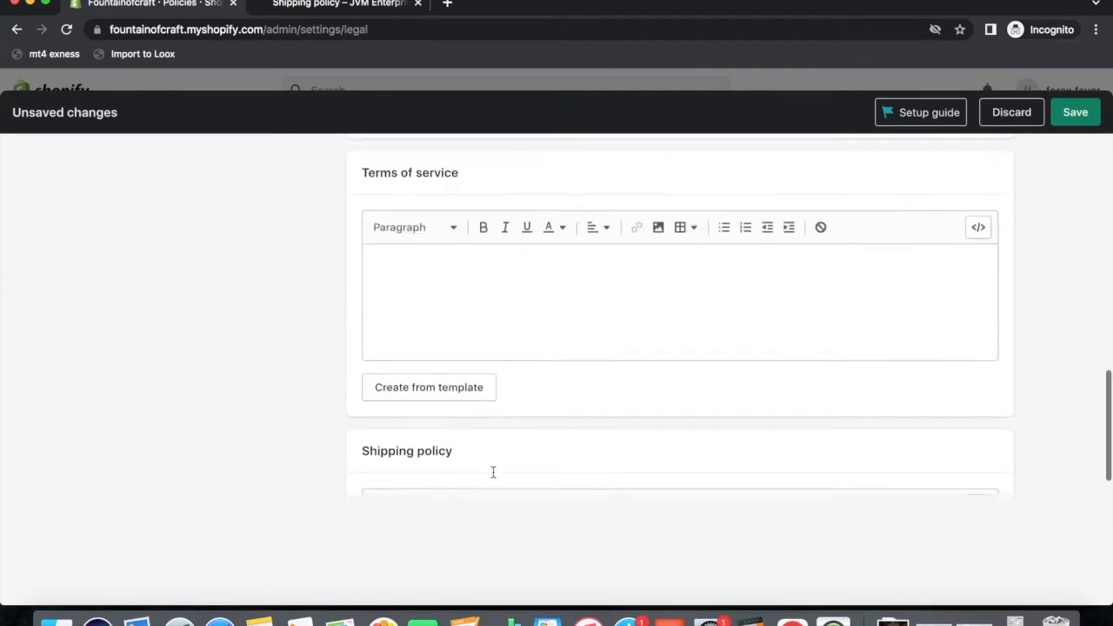
left_click(467, 427)
key("super+v")
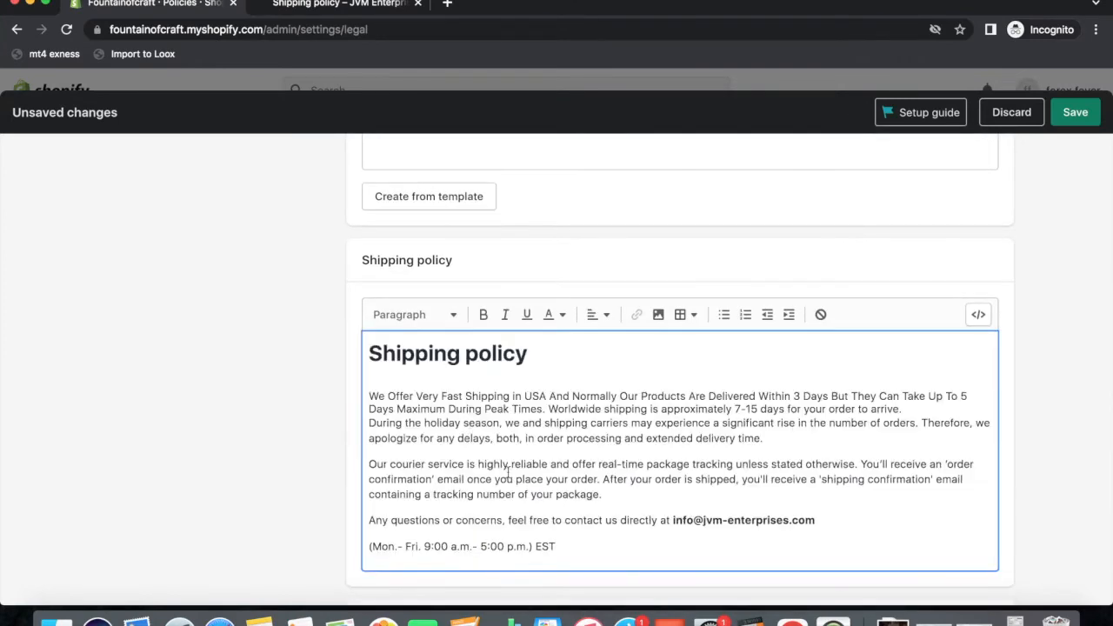
scroll(509, 474, "up", 4)
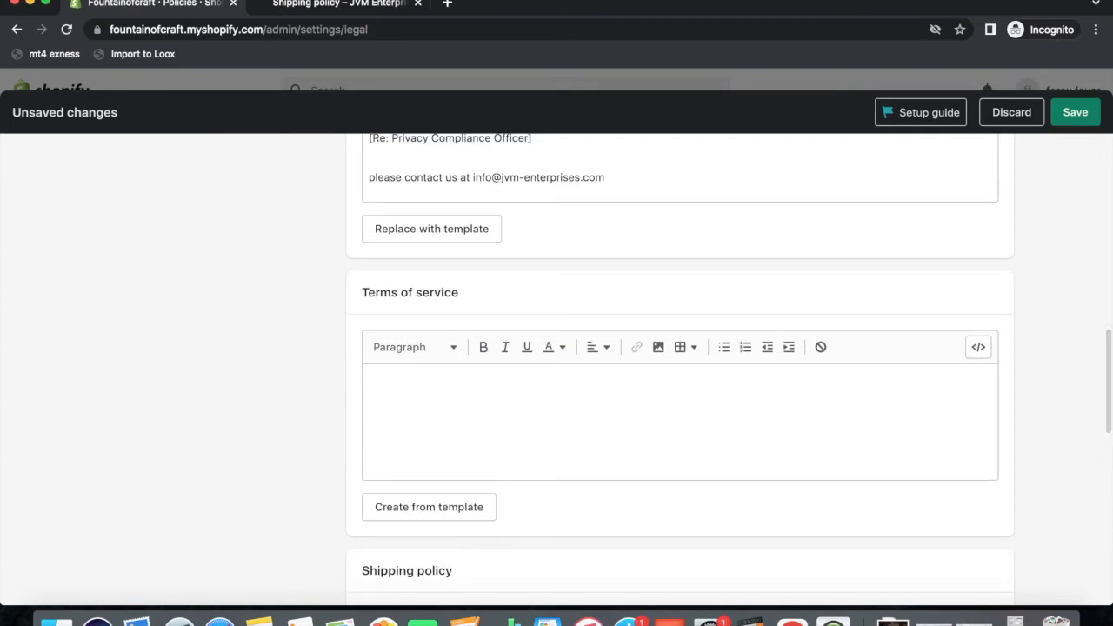
Open the JVM store's Terms of Service page and scroll down to Section 20 – Contact Information.
left_click(316, 5)
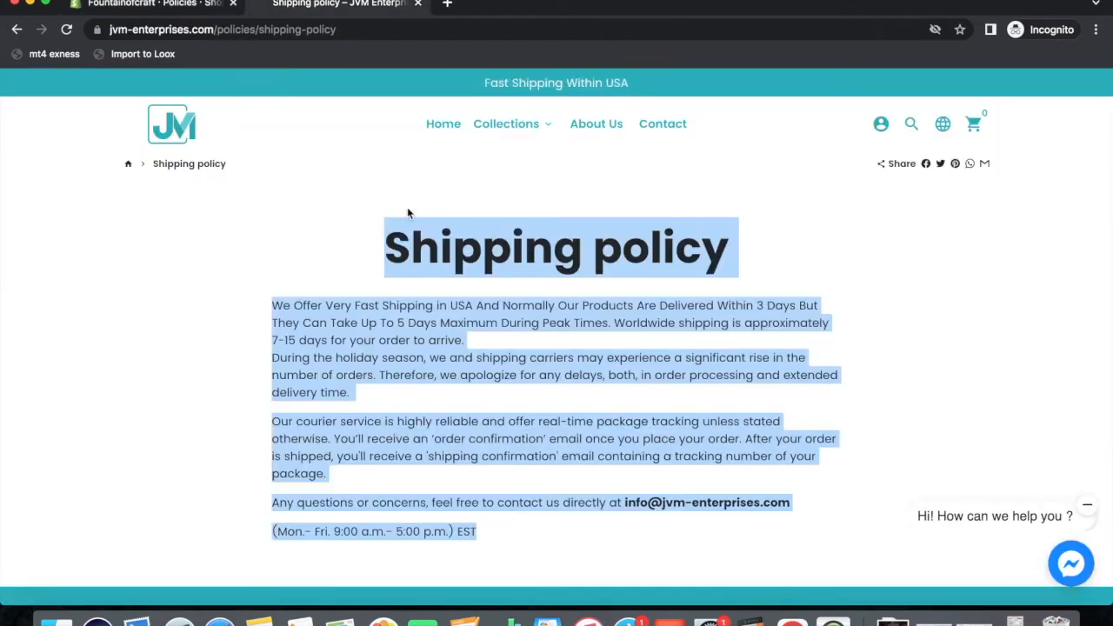
scroll(459, 261, "down", 5)
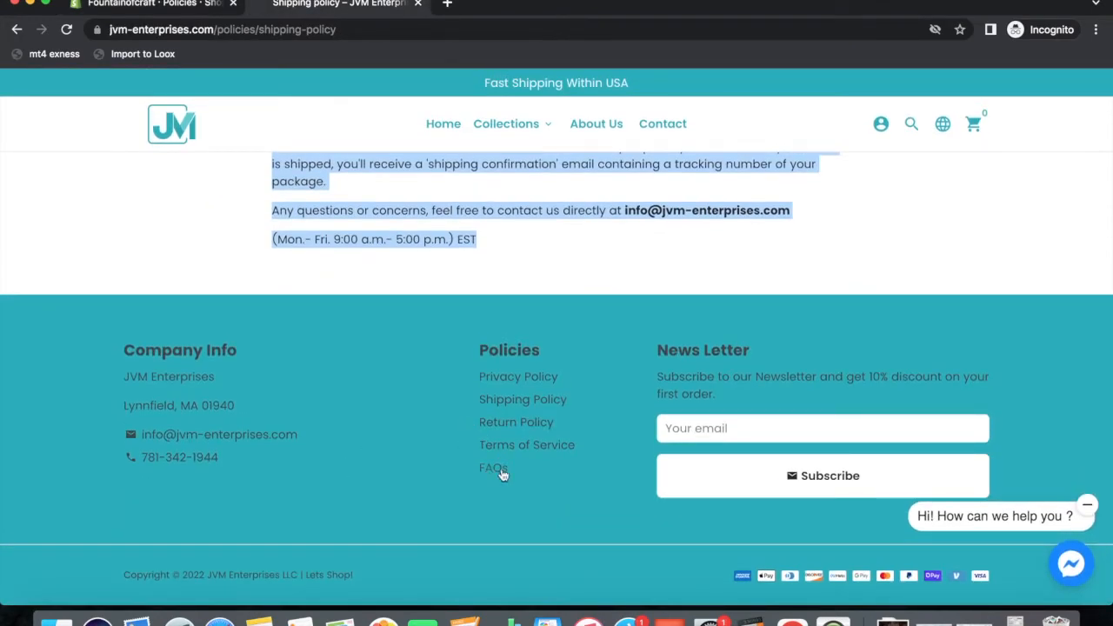
left_click(484, 451)
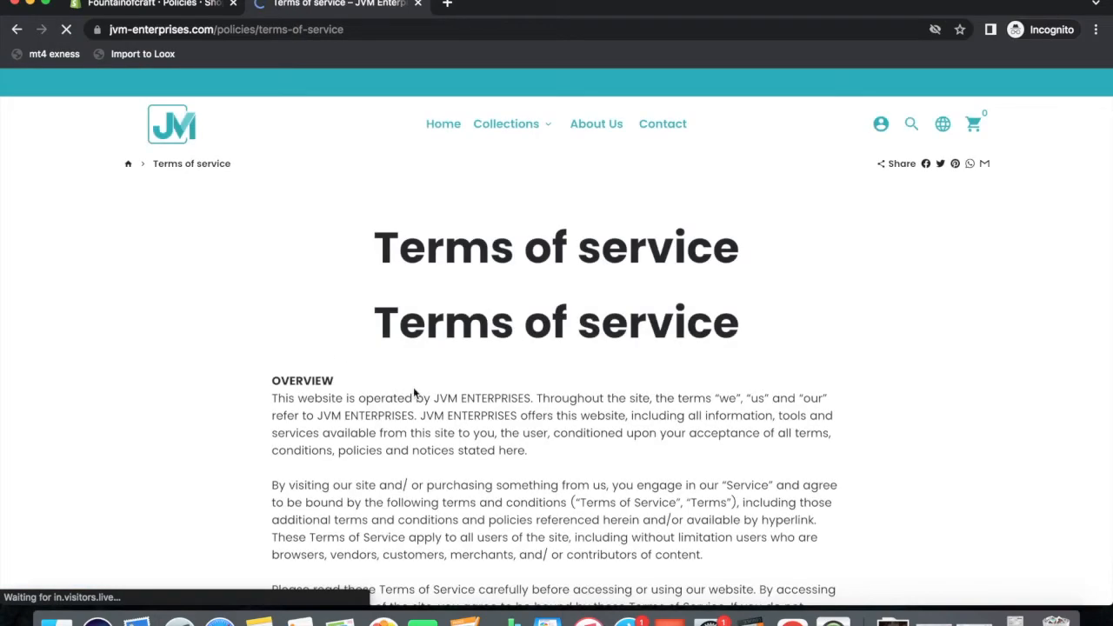
scroll(502, 373, "down", 15)
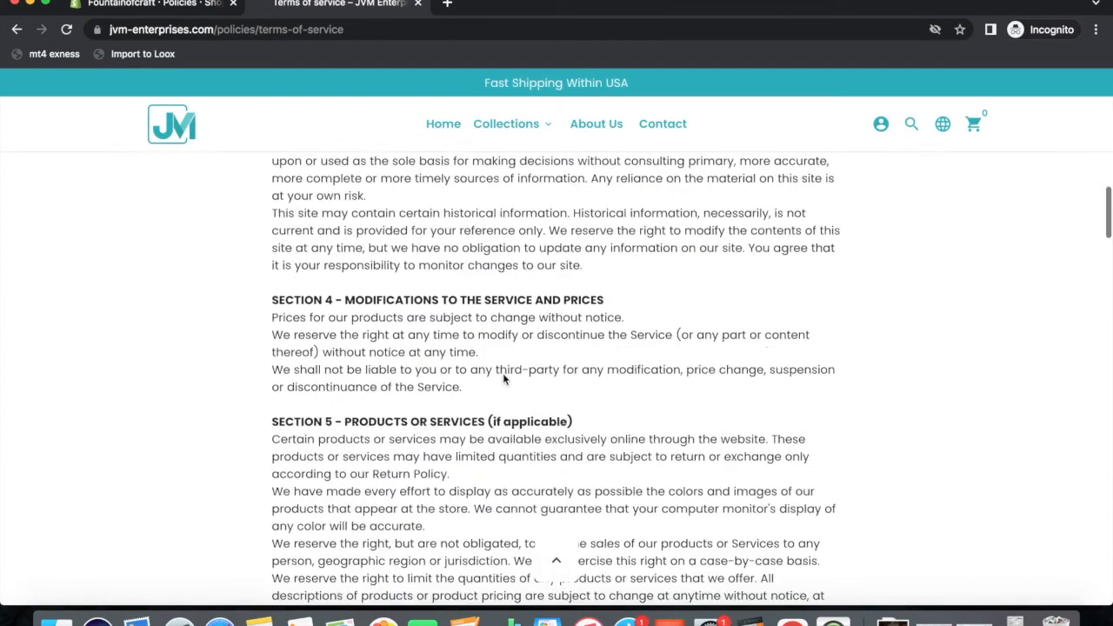
scroll(503, 373, "down", 20)
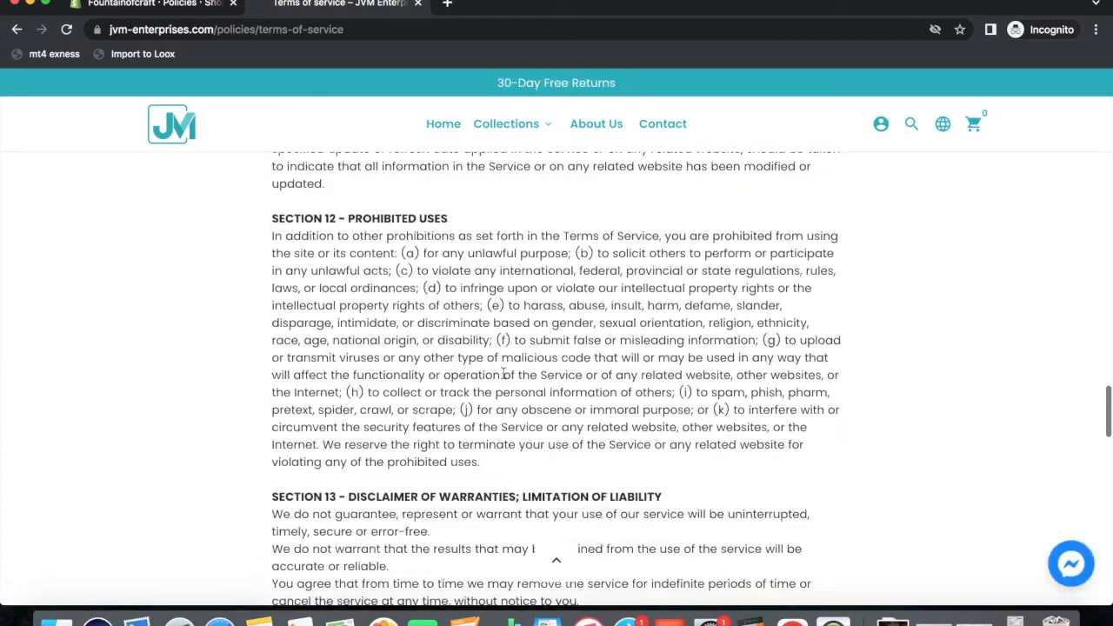
scroll(503, 372, "down", 15)
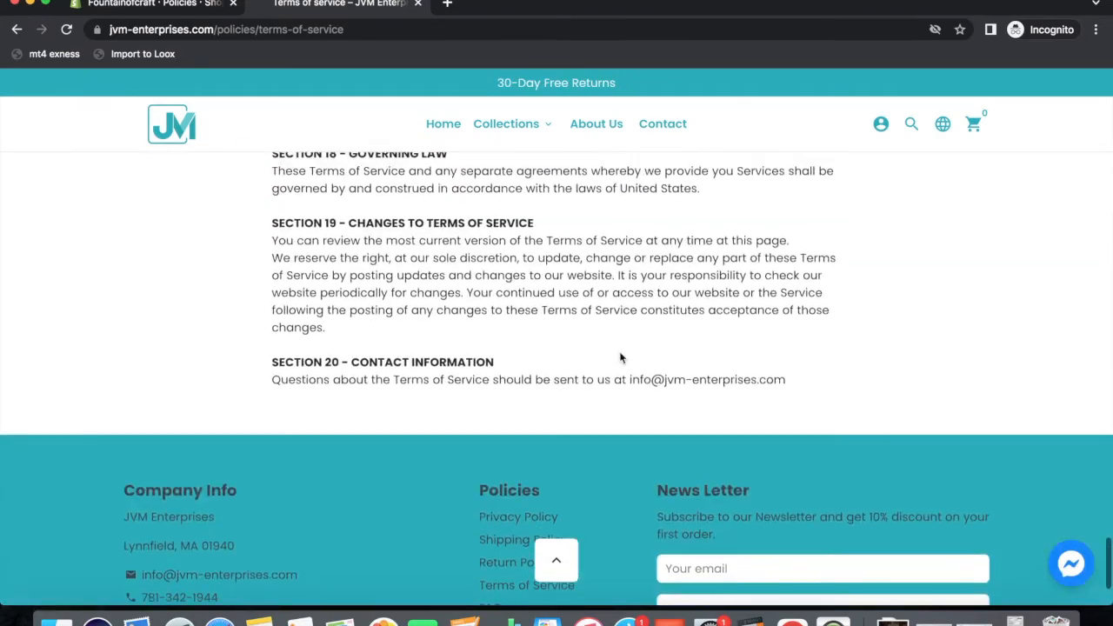
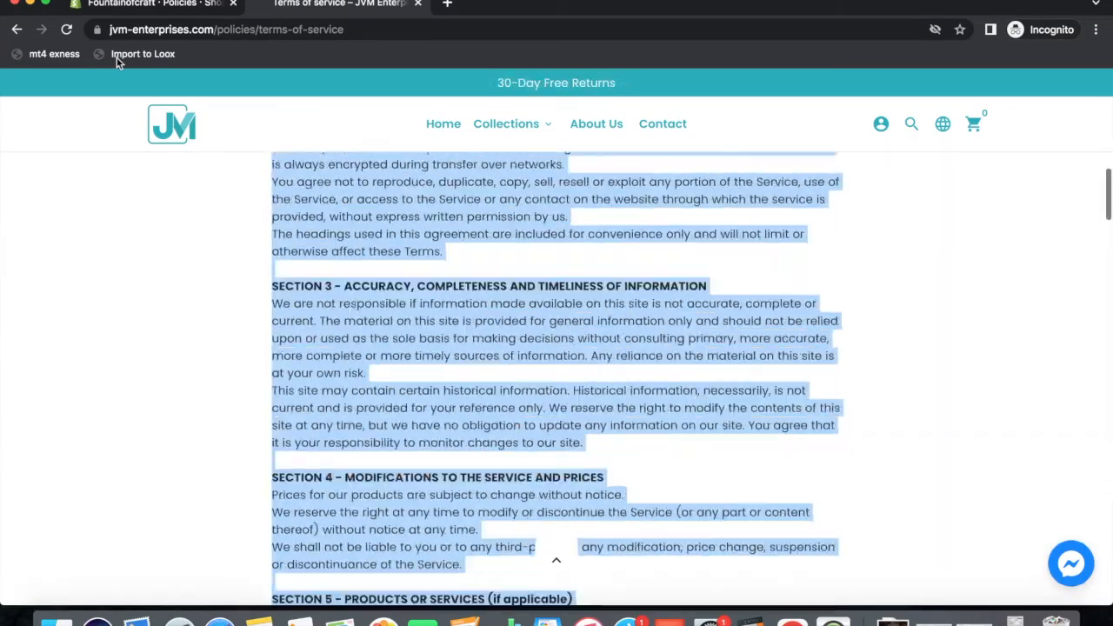
Copy the full JVM Terms of Service text, including the page title.
key("Up")
key("Up")
key("Up")
key("Up")
key("Up")
key("Up")
key("Up")
key("Up")
key("Up")
key("Up")
key("Up")
key("Up")
key("Up")
key("Up")
key("Up")
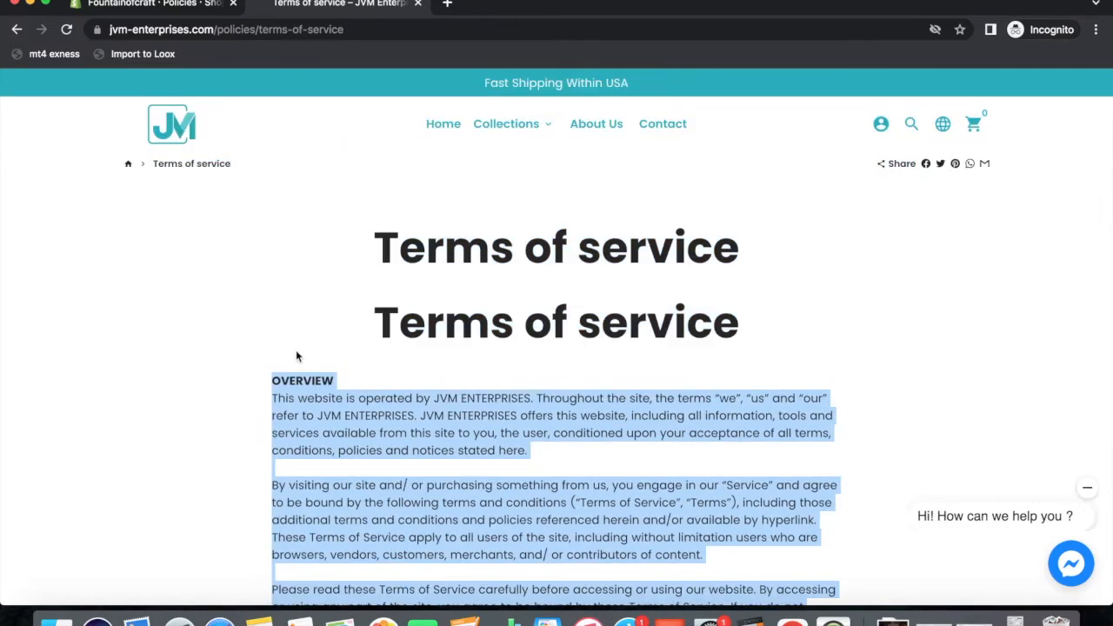
left_click_drag(297, 352, 310, 337)
right_click(420, 308)
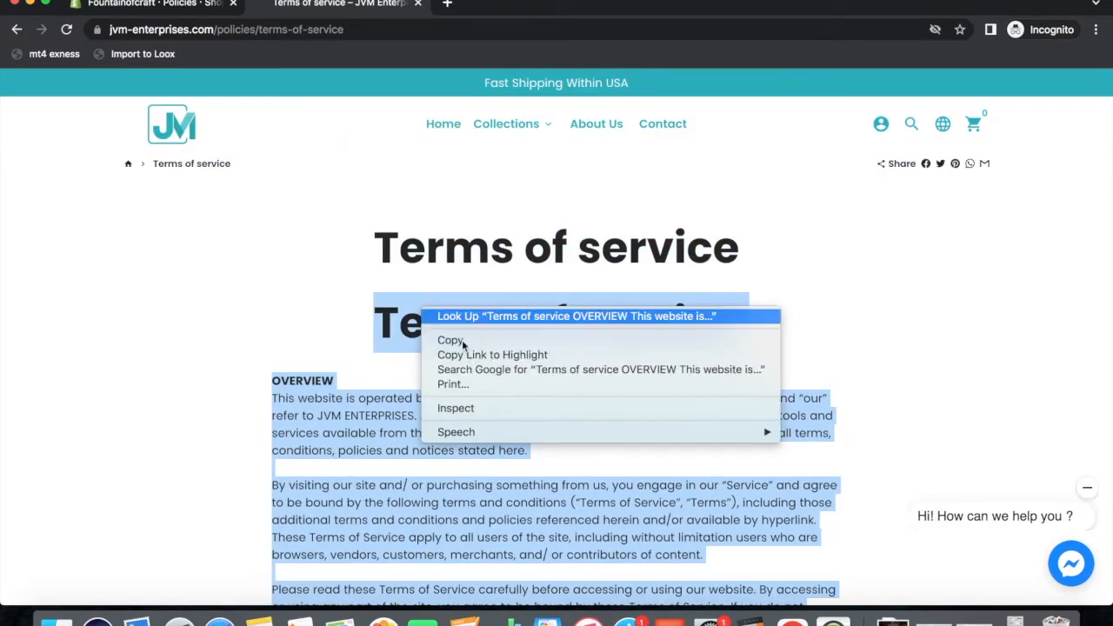
left_click(435, 342)
left_click(169, 16)
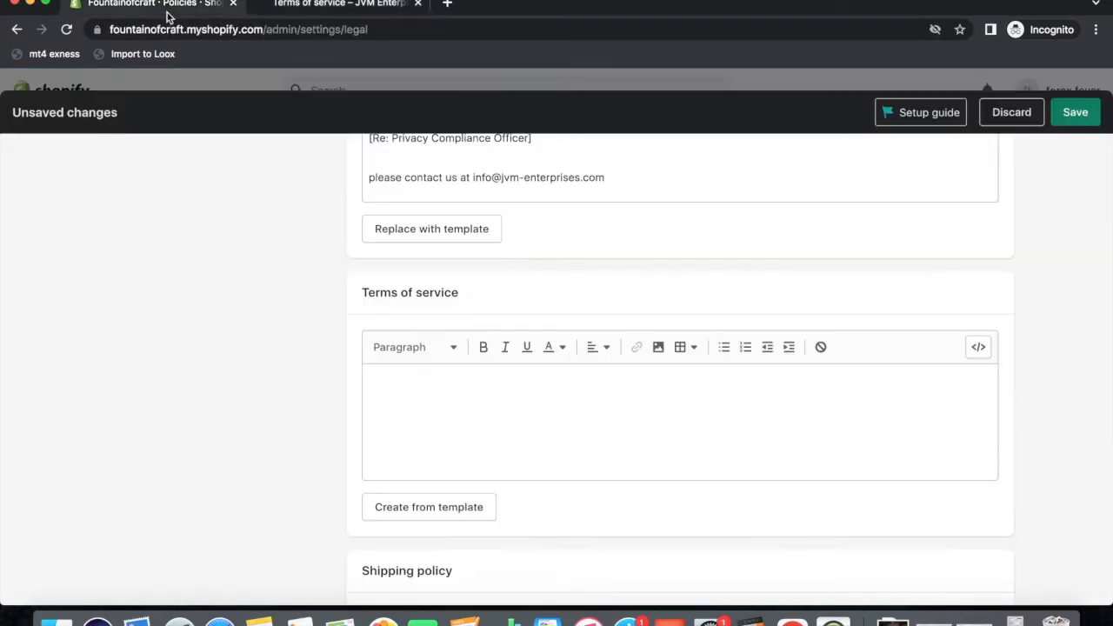
Paste the copied terms into Terms of service, add the store's contact details, and save the policies.
left_click(441, 403)
key("super+v")
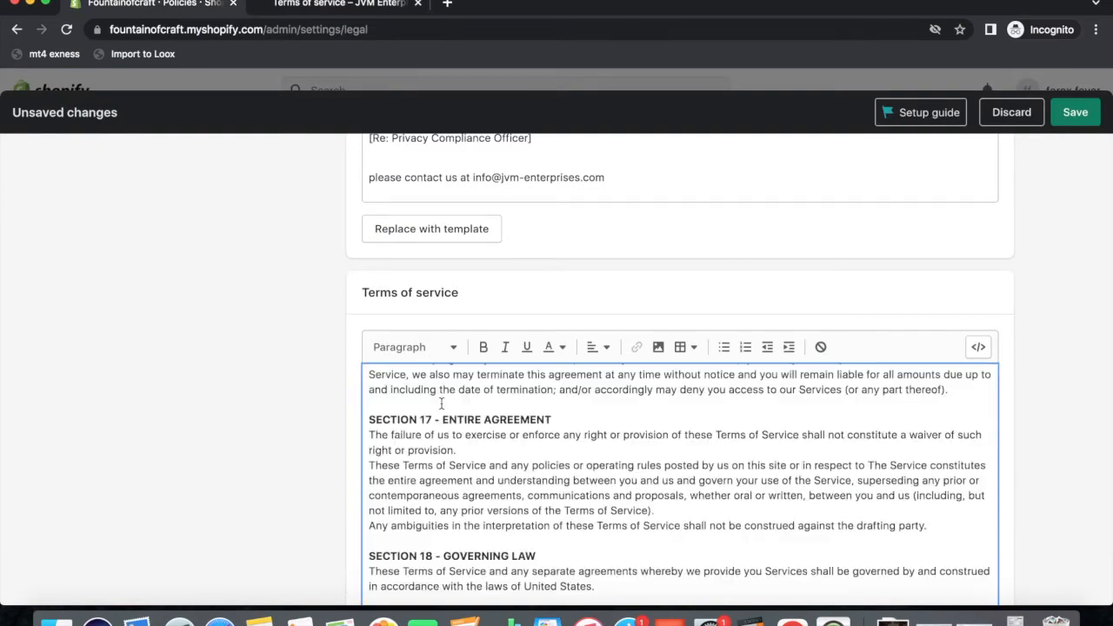
scroll(443, 476, "down", 1)
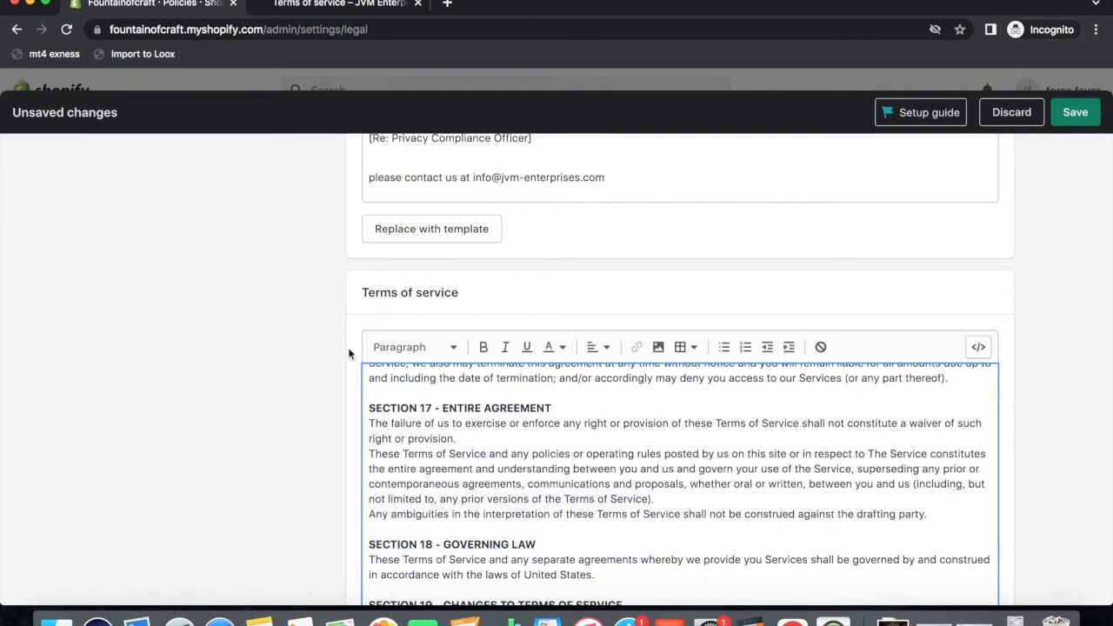
scroll(325, 418, "down", 15)
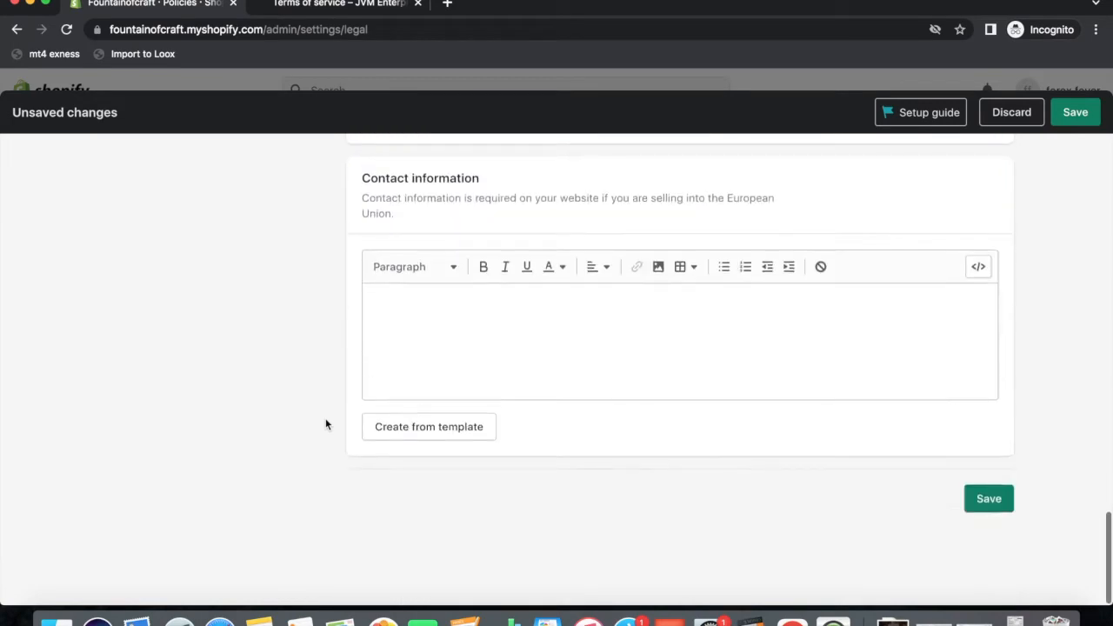
left_click(434, 361)
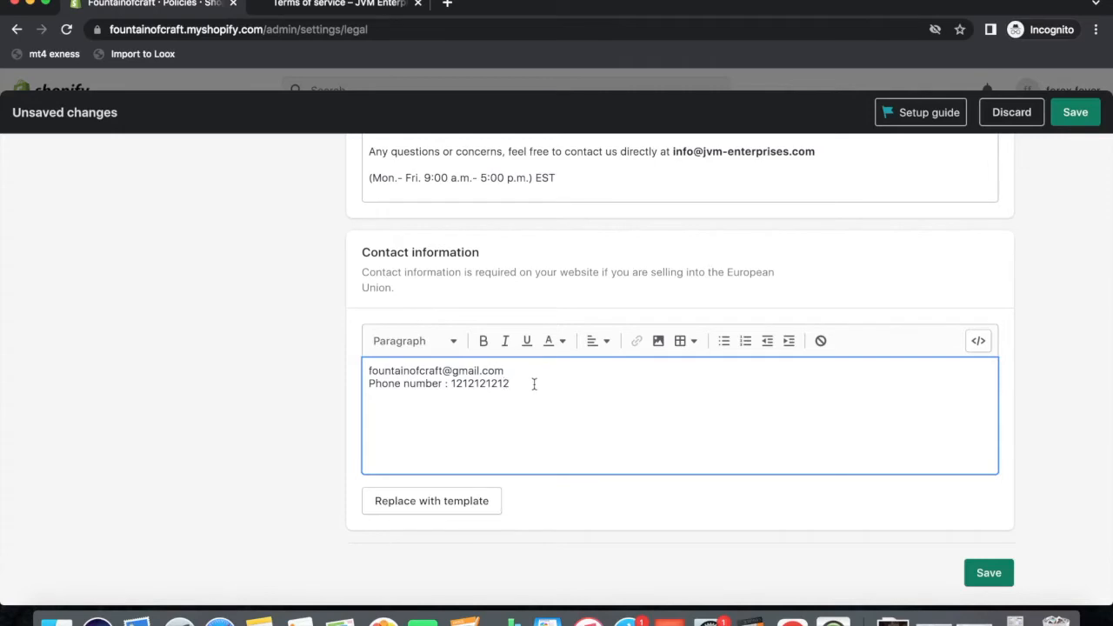
left_click(988, 573)
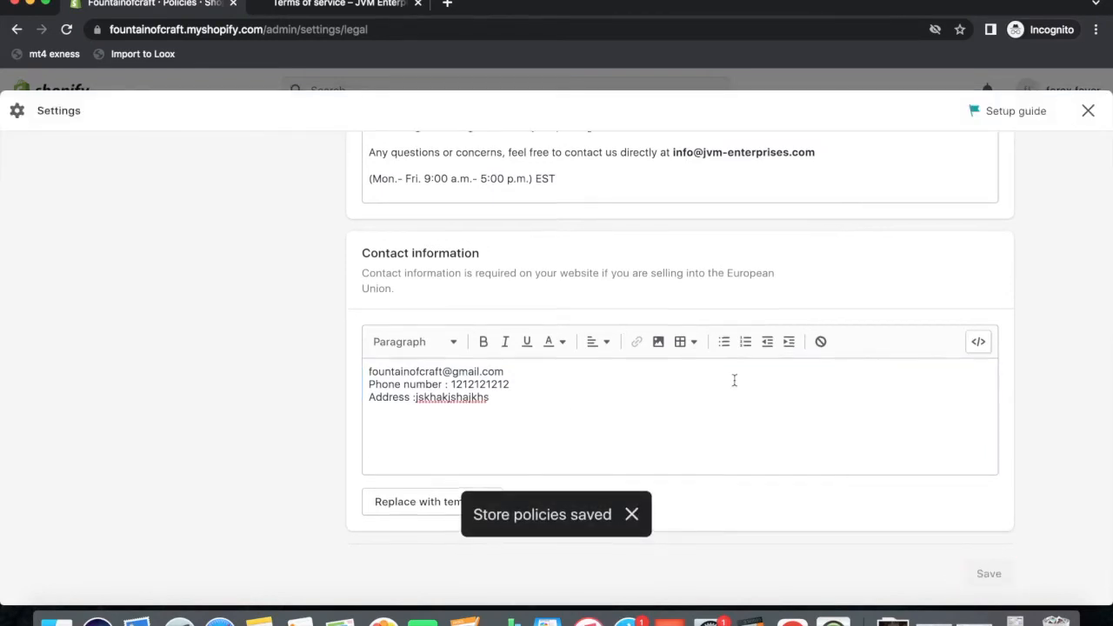
Paste the same terms text into the Refund policy editor.
scroll(734, 379, "down", 10)
scroll(735, 379, "up", 5)
scroll(734, 379, "up", 5)
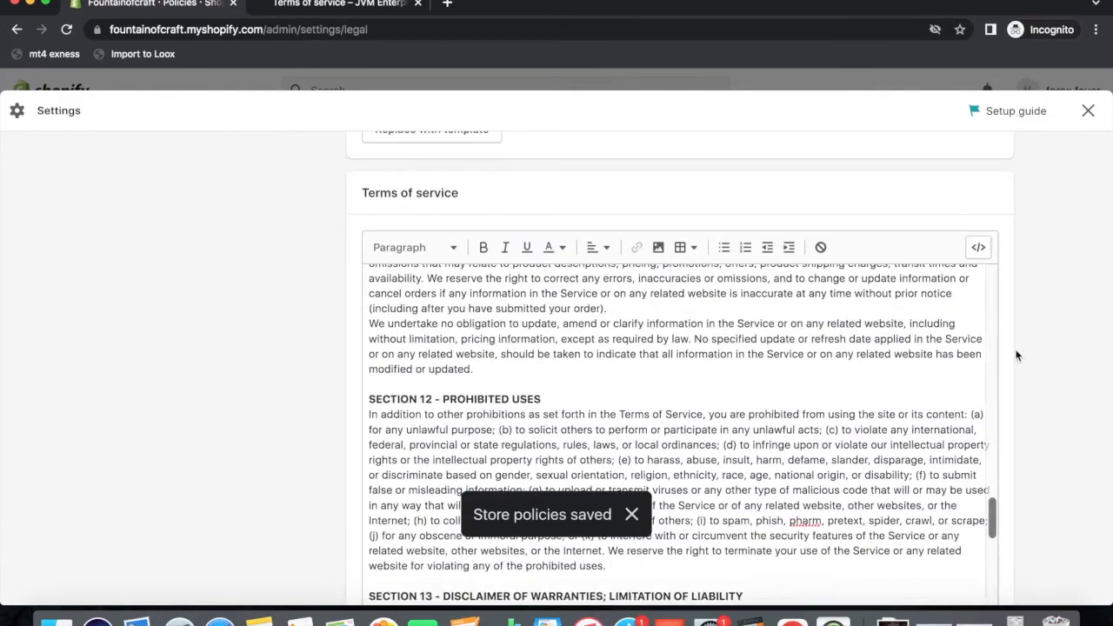
scroll(1016, 355, "up", 10)
scroll(1017, 355, "up", 3)
left_click(516, 376)
key("super+v")
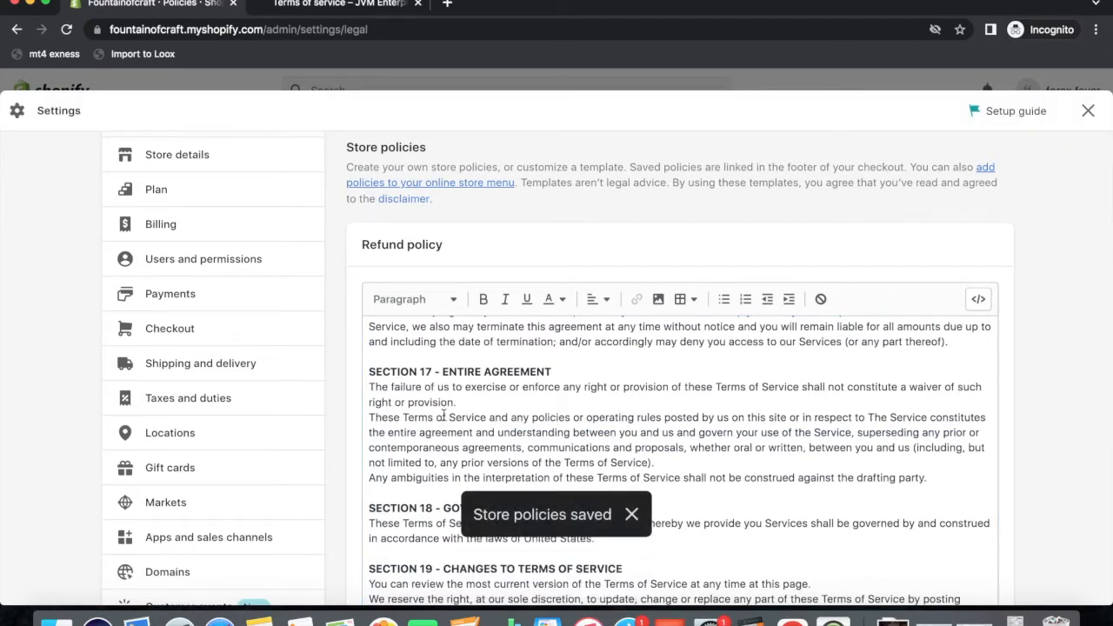
Point the Main menu's Contact item to the Contact Information policy and save the menu.
left_click(1087, 111)
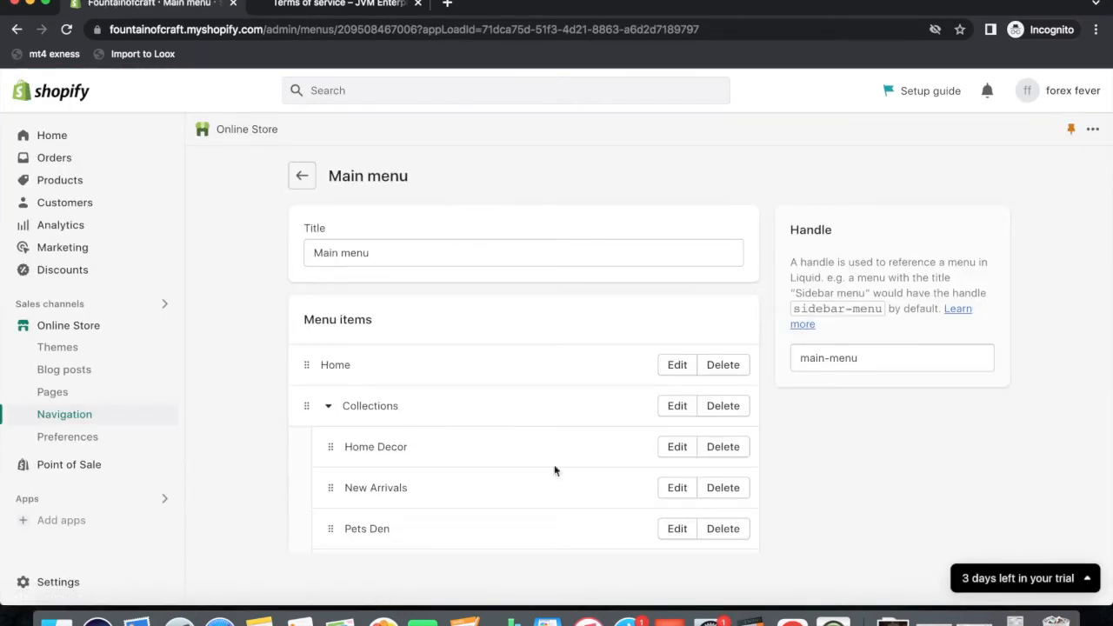
scroll(488, 441, "down", 4)
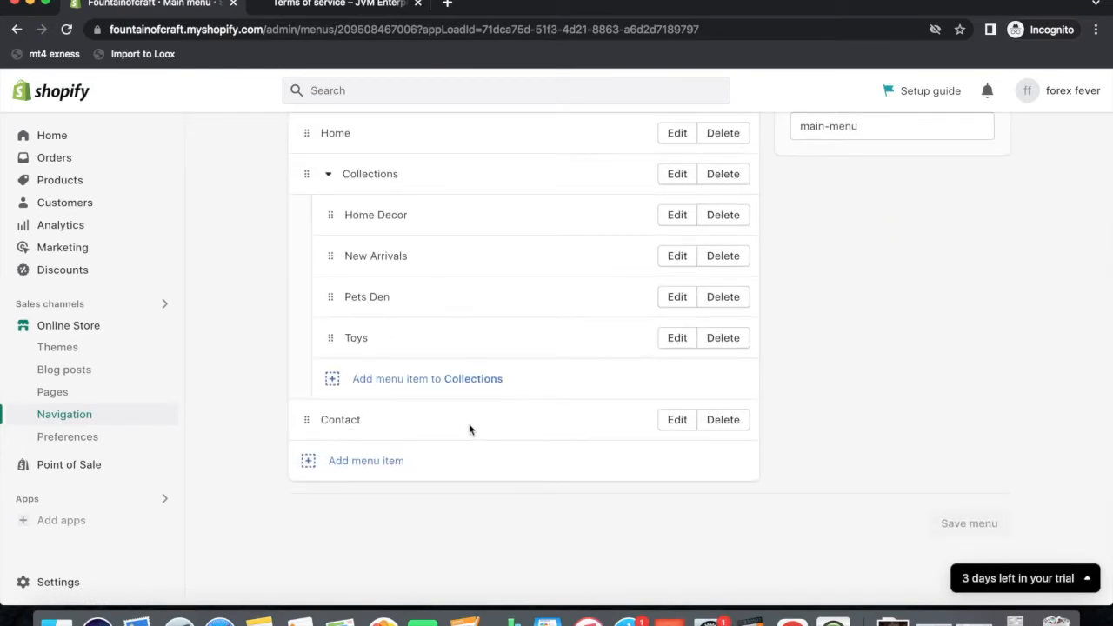
left_click(677, 421)
left_click(876, 261)
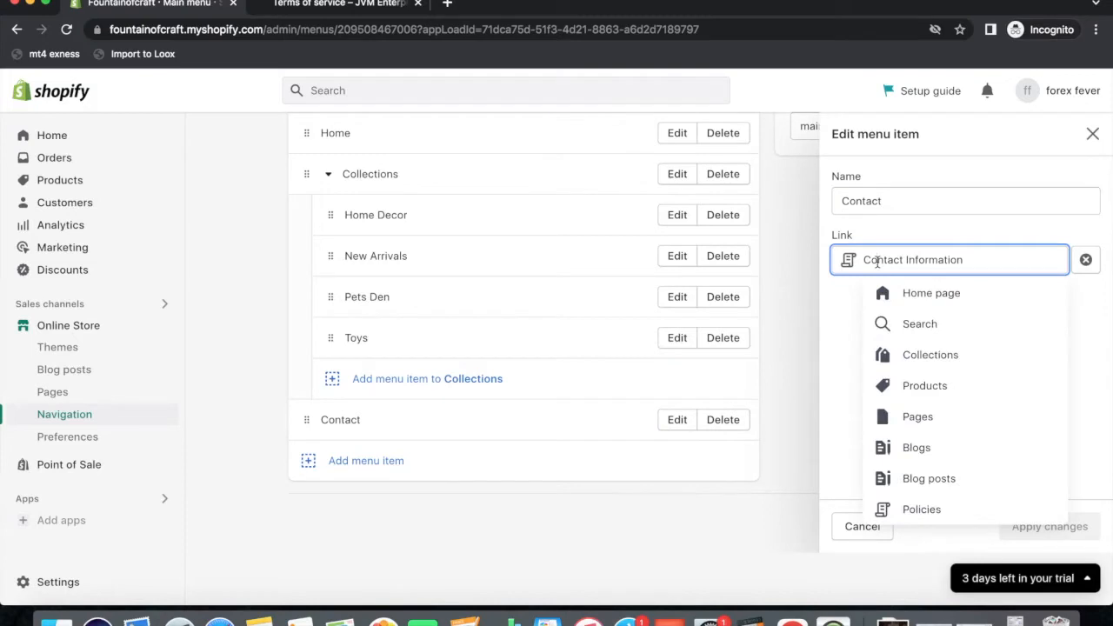
left_click(907, 511)
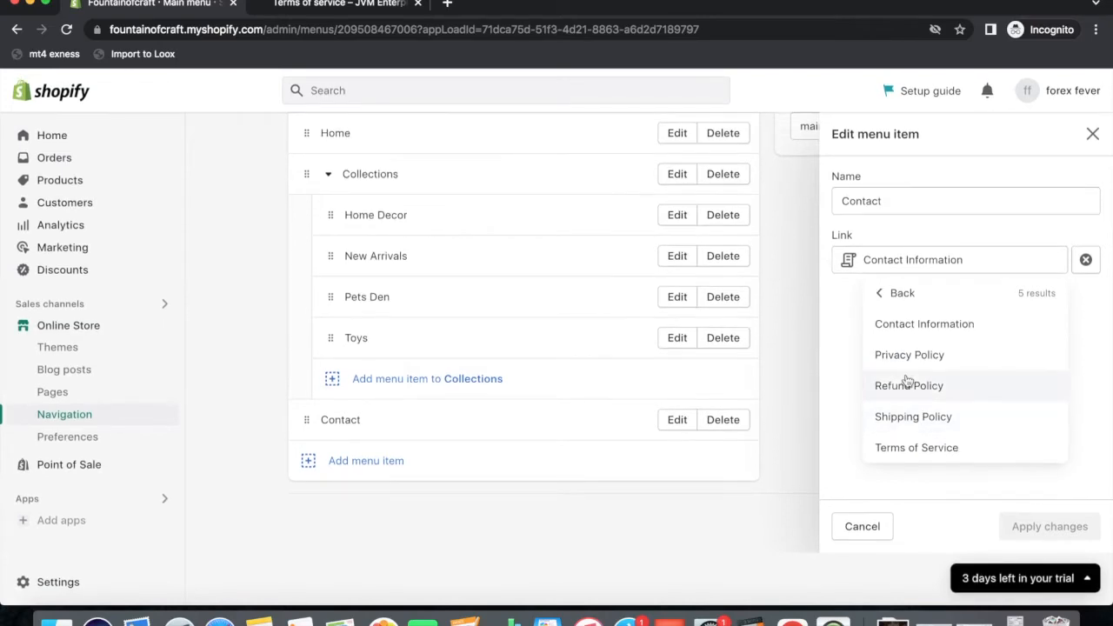
left_click(910, 325)
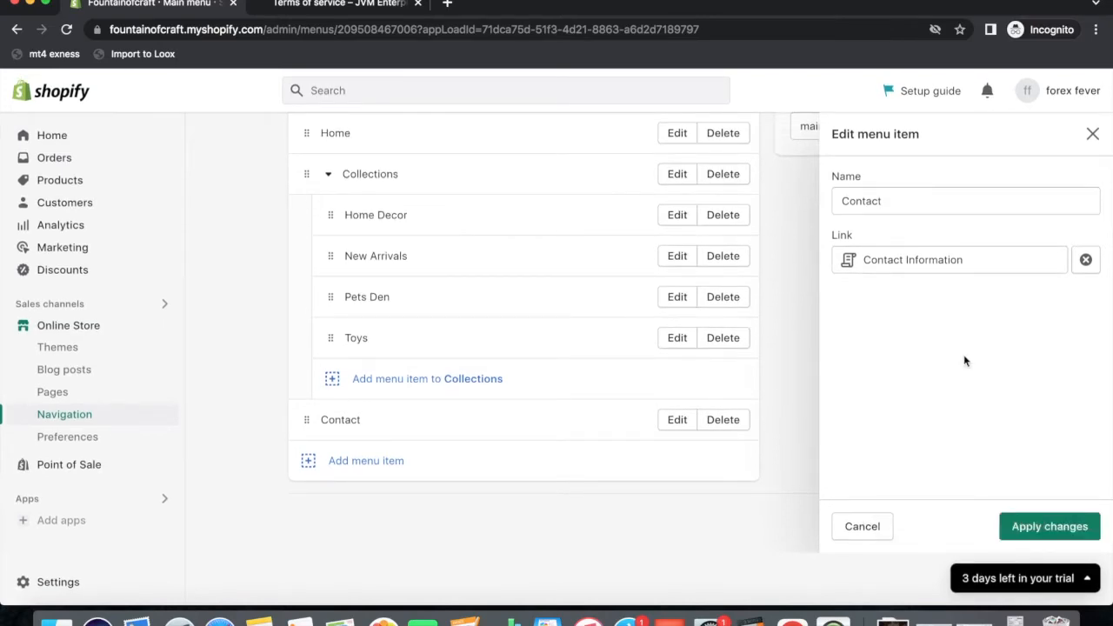
left_click(1030, 526)
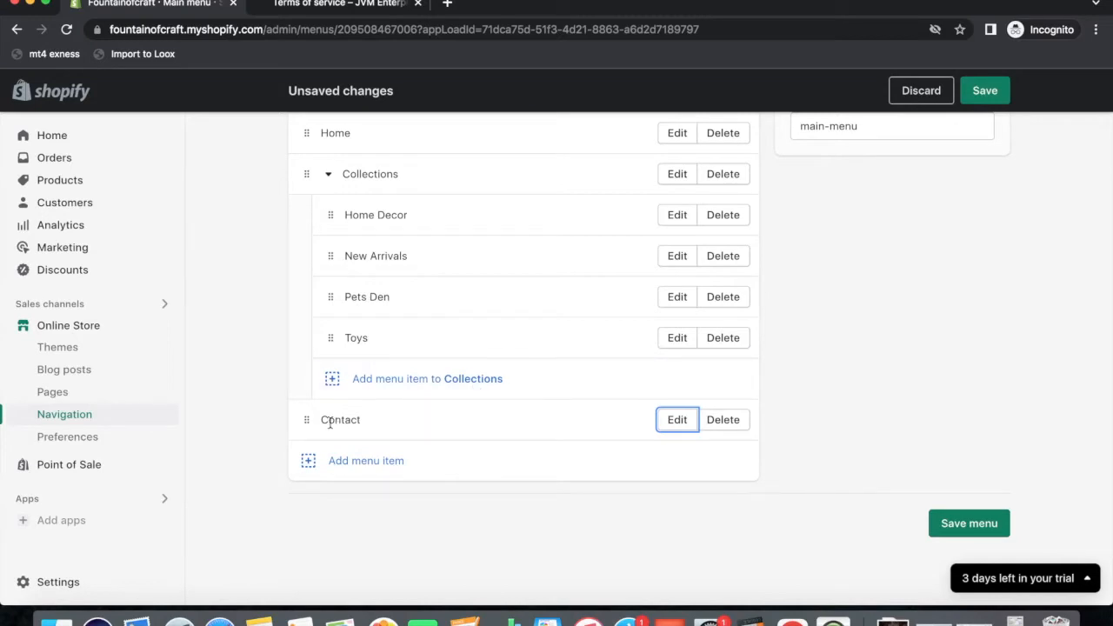
scroll(462, 427, "up", 3)
scroll(462, 427, "down", 2)
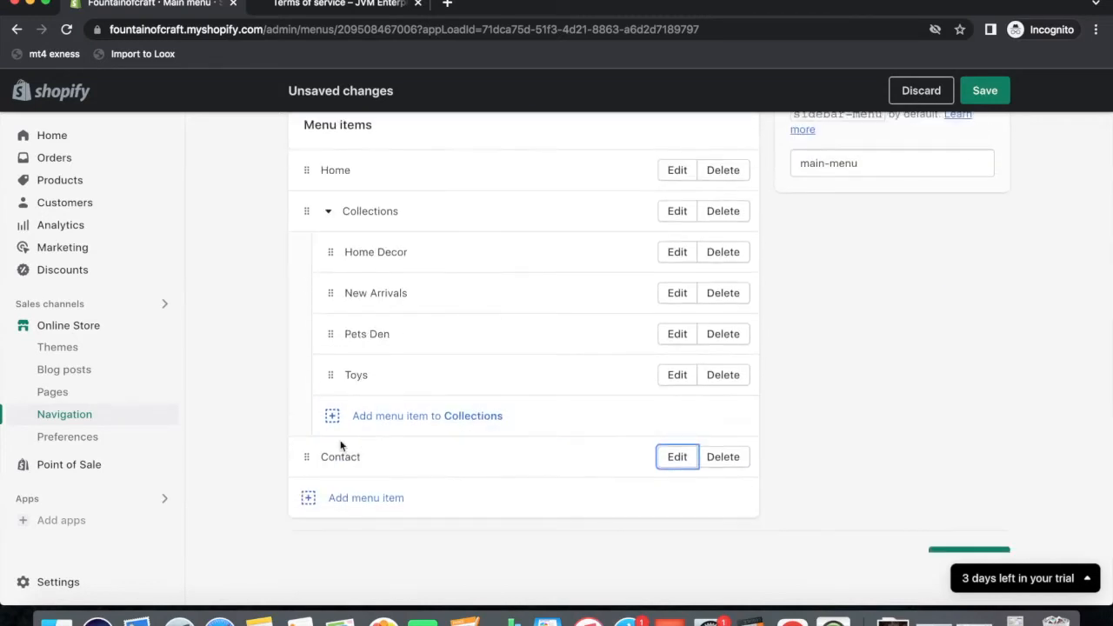
left_click(985, 91)
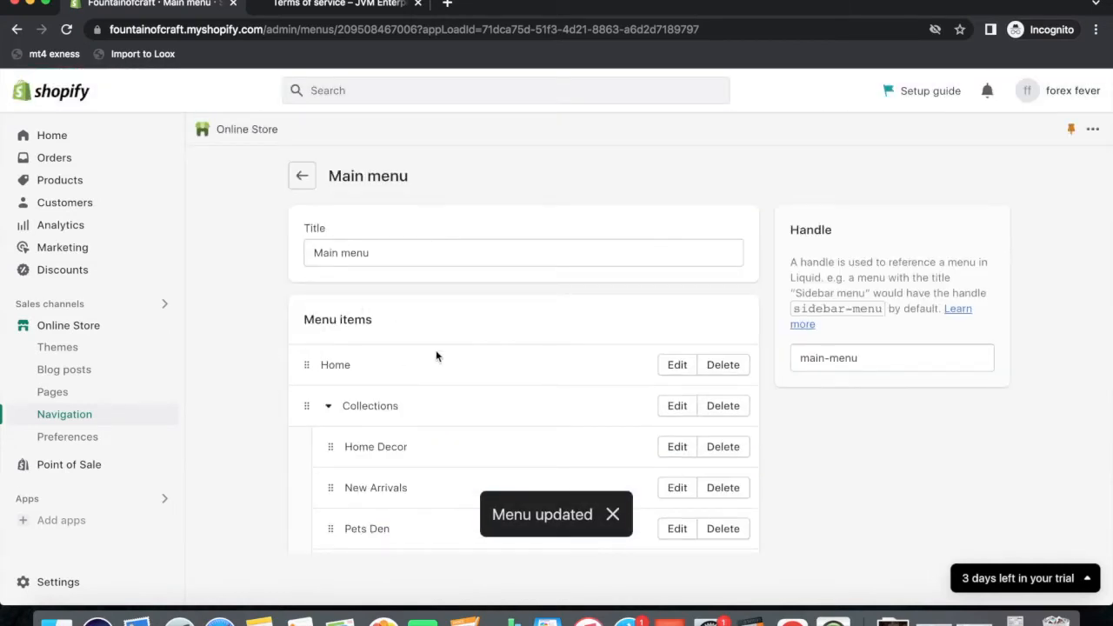
left_click(301, 178)
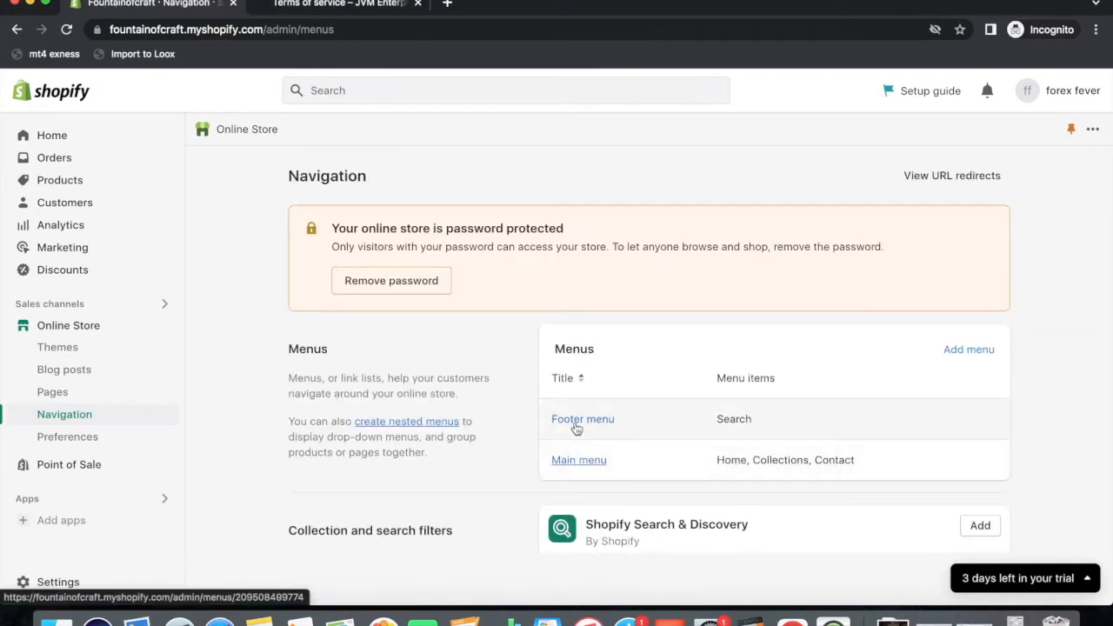
Remove Search from the Footer menu and add a Privacy Policy link.
left_click(576, 421)
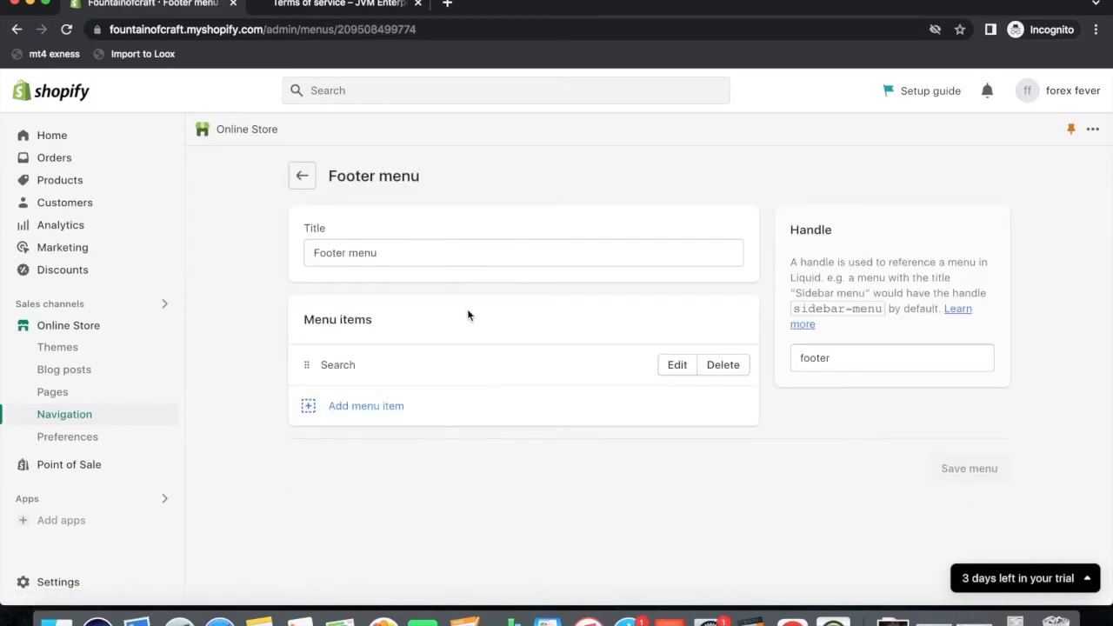
left_click(731, 365)
left_click(742, 391)
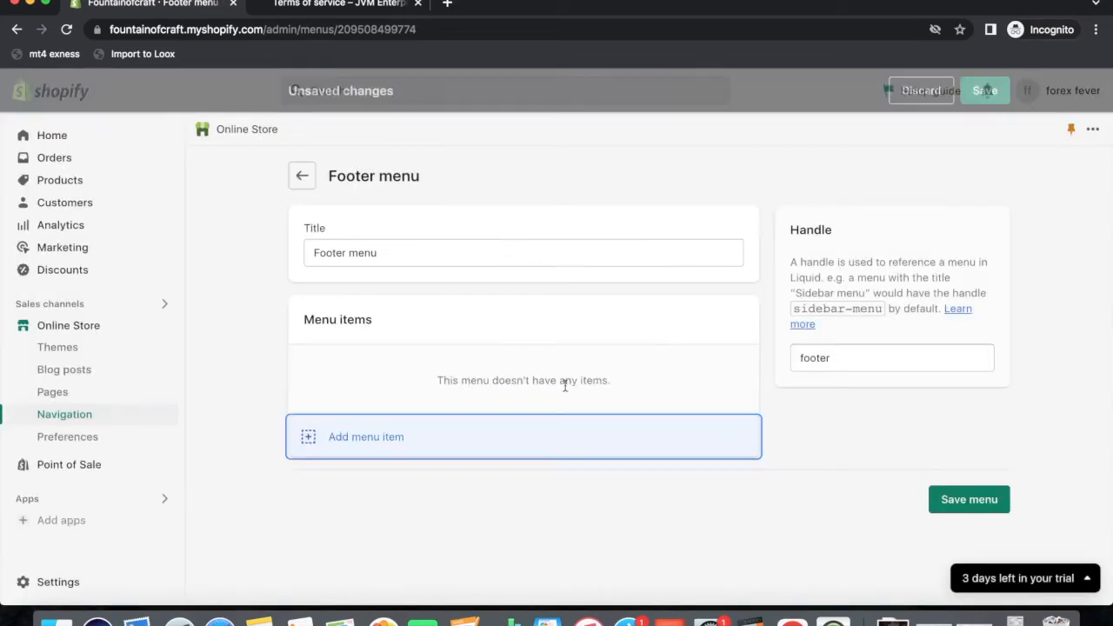
left_click(313, 437)
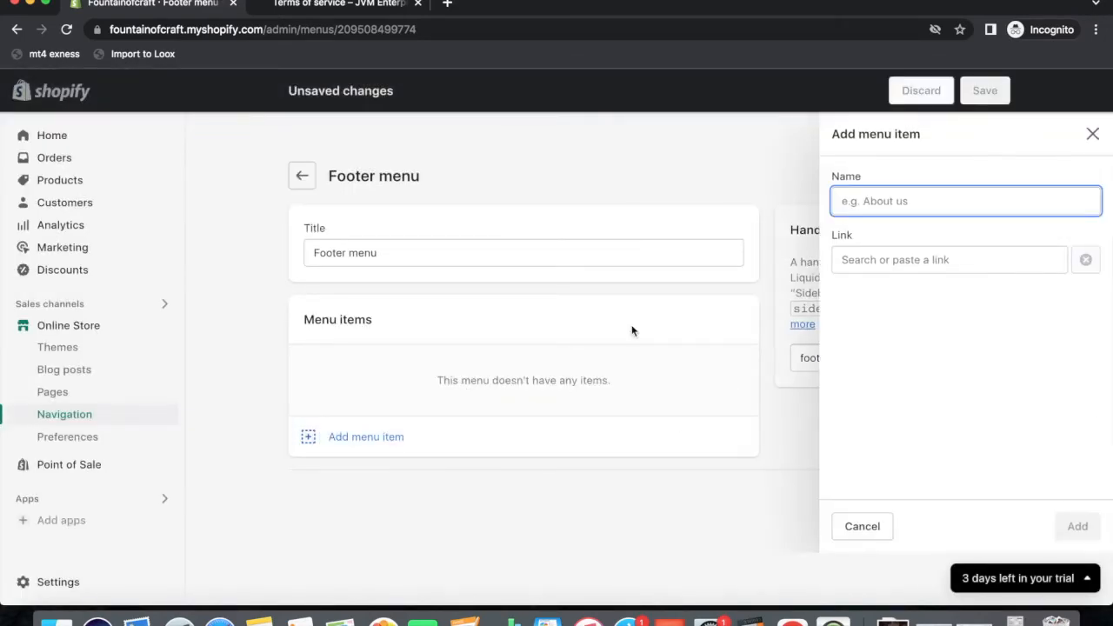
left_click(872, 260)
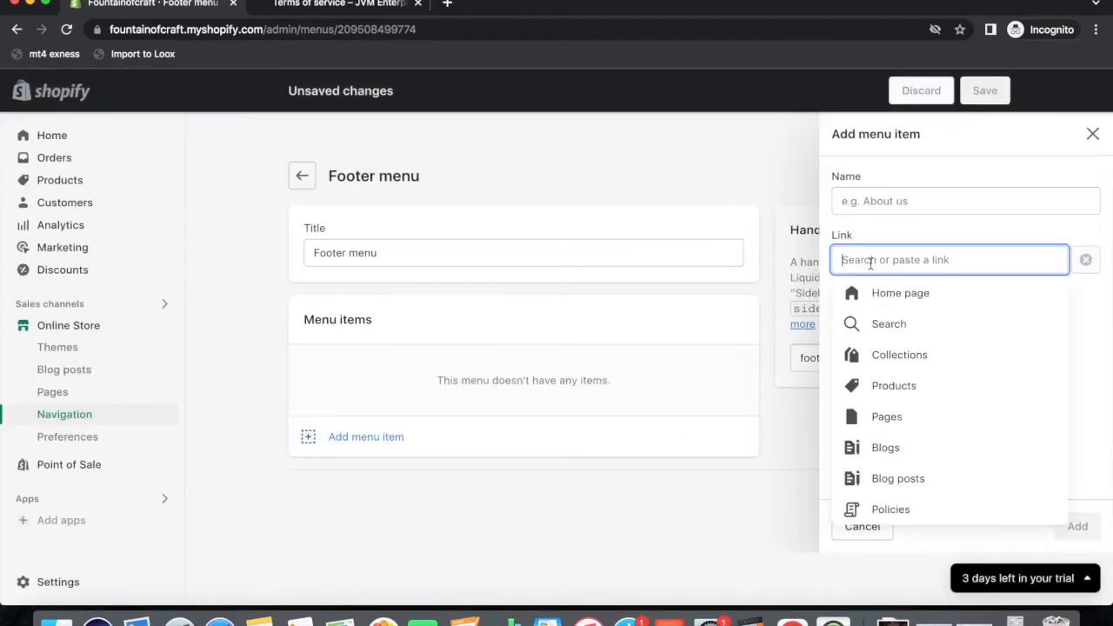
left_click(889, 508)
left_click(905, 358)
left_click(1074, 526)
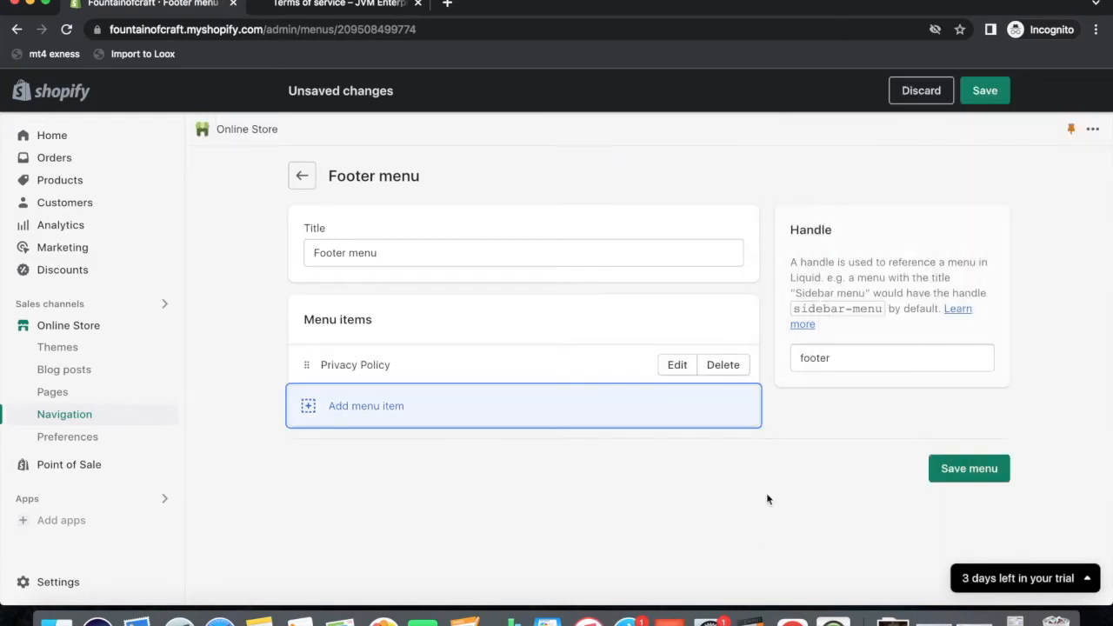
Add Refund Policy and Shipping Policy links to the Footer menu.
left_click(306, 406)
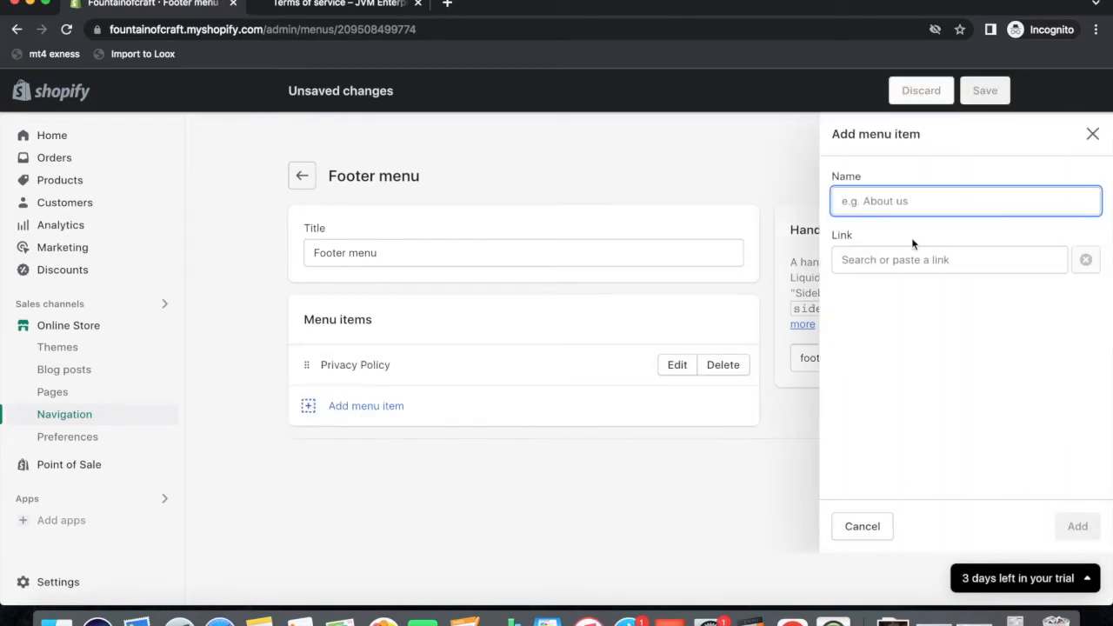
left_click(911, 257)
left_click(884, 507)
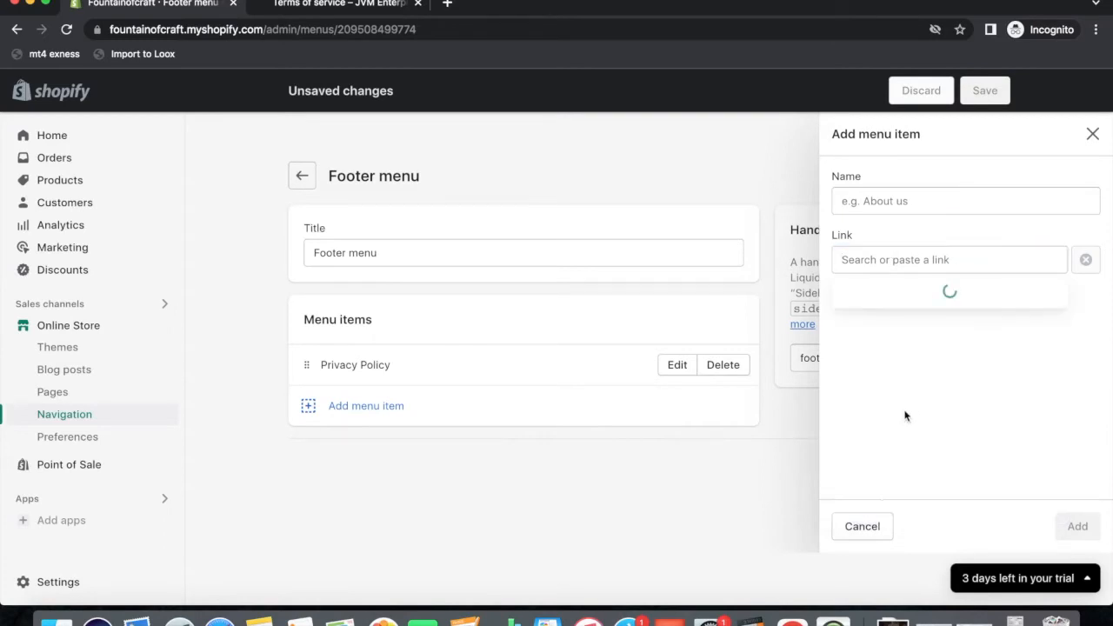
left_click(870, 386)
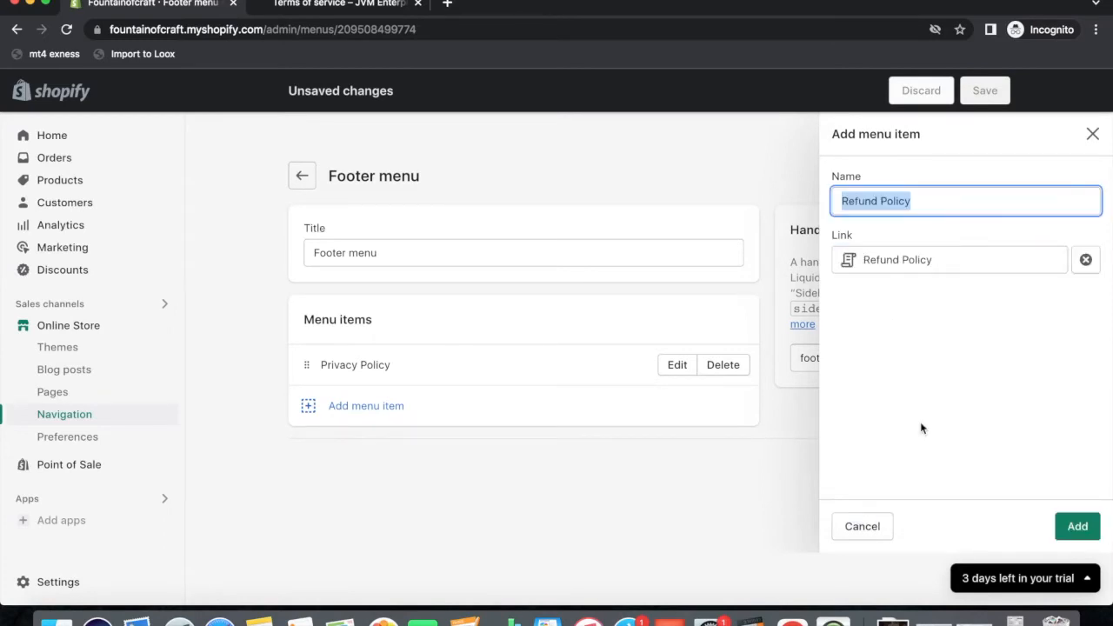
left_click(1072, 526)
left_click(348, 446)
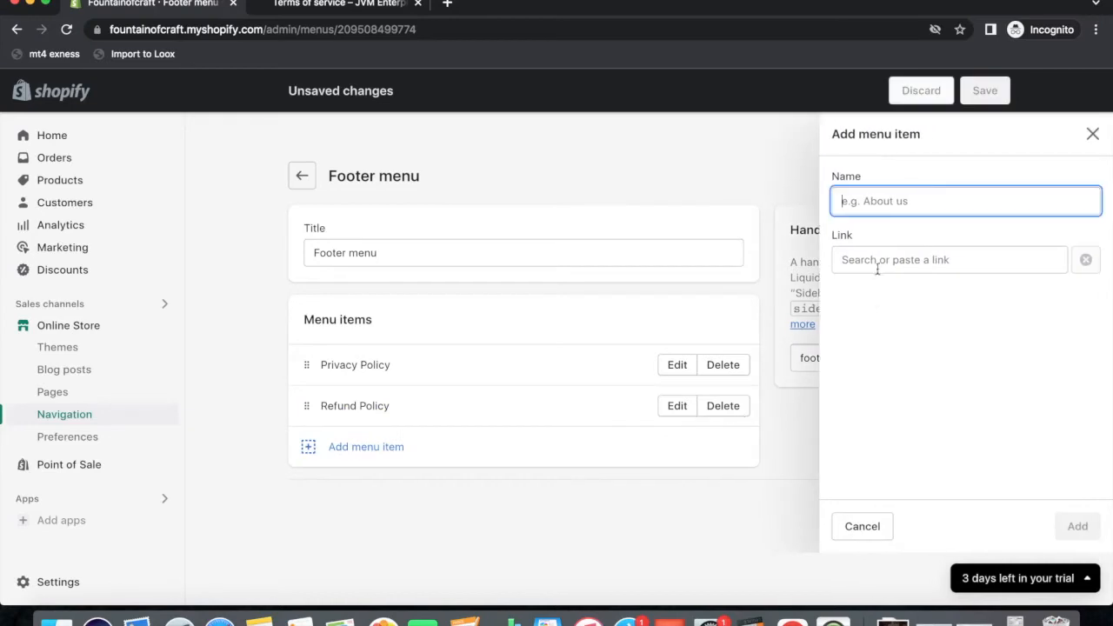
left_click(880, 260)
left_click(887, 507)
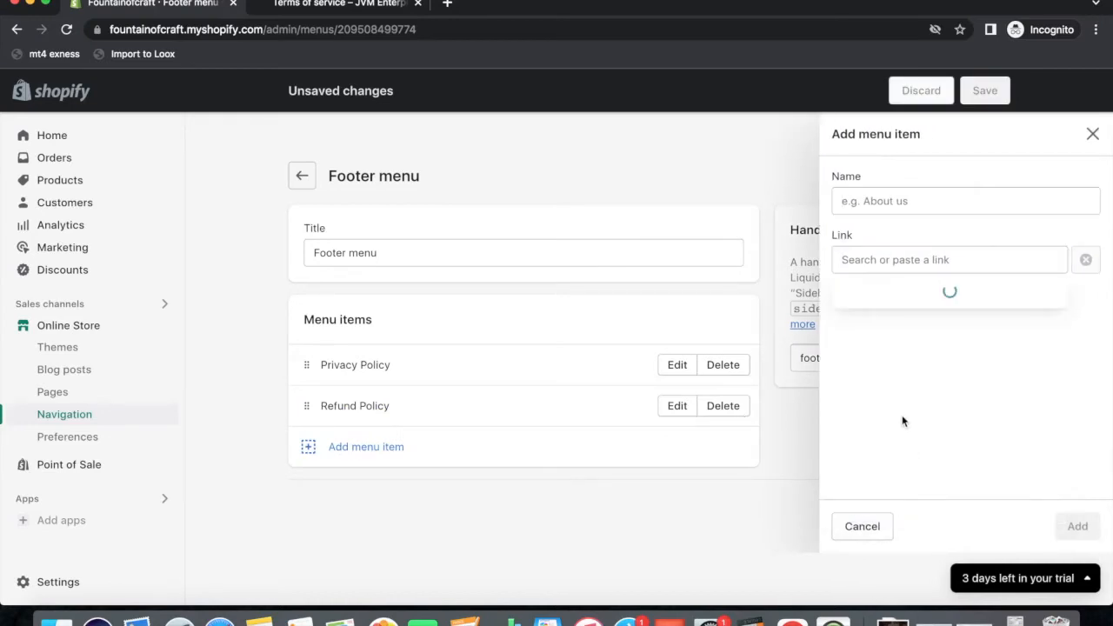
left_click(883, 415)
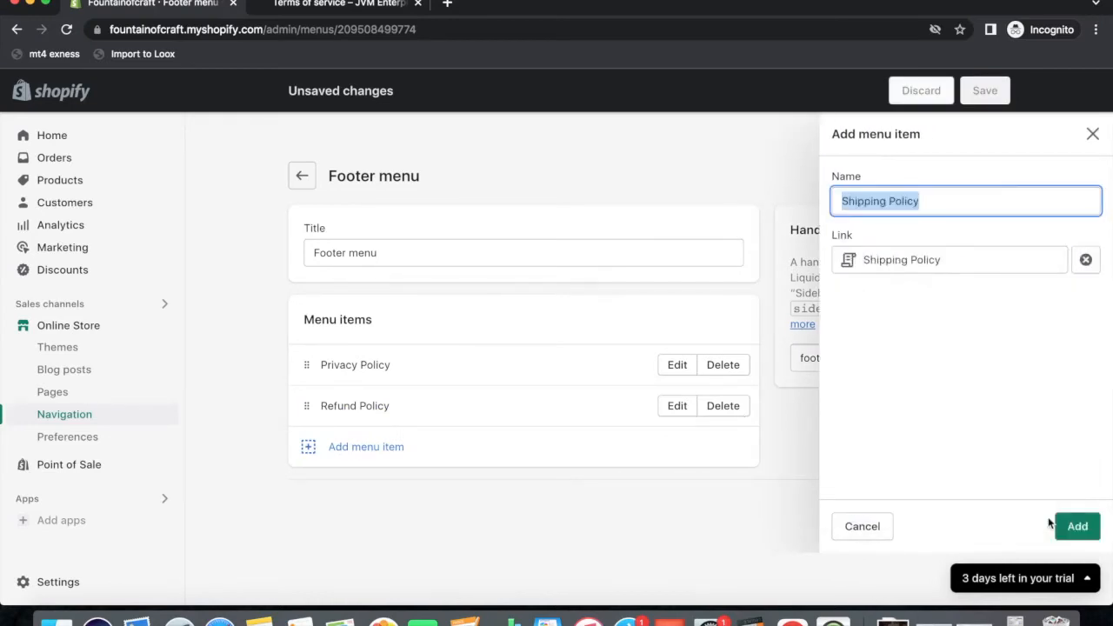
left_click(1054, 524)
Add a Terms of Service link to the Footer menu and save it.
left_click(380, 492)
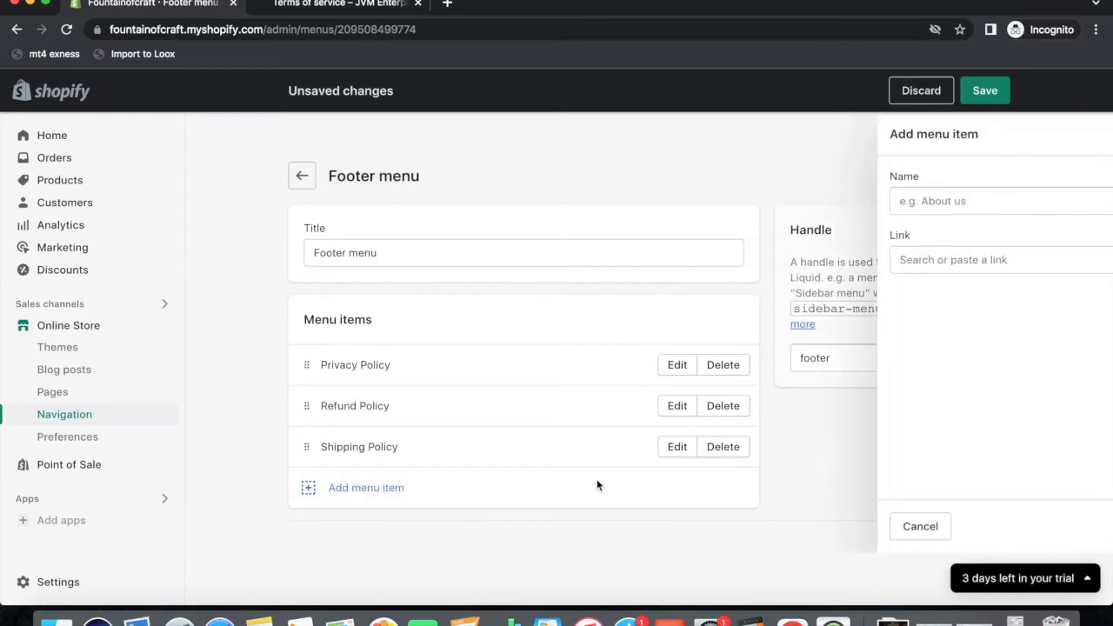
left_click(888, 260)
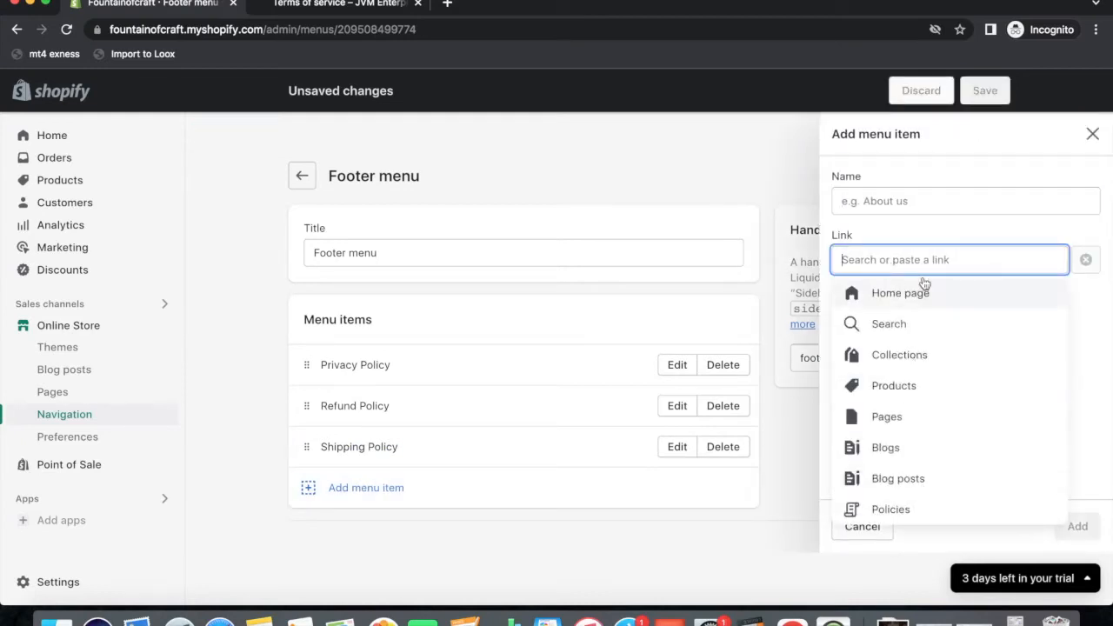
left_click(884, 508)
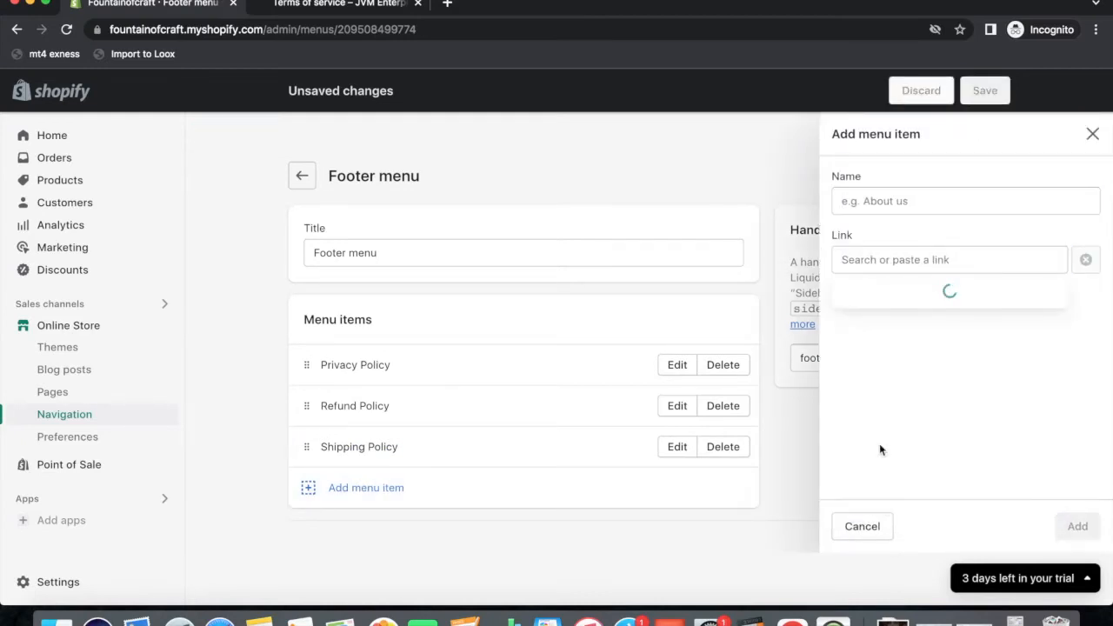
left_click(895, 448)
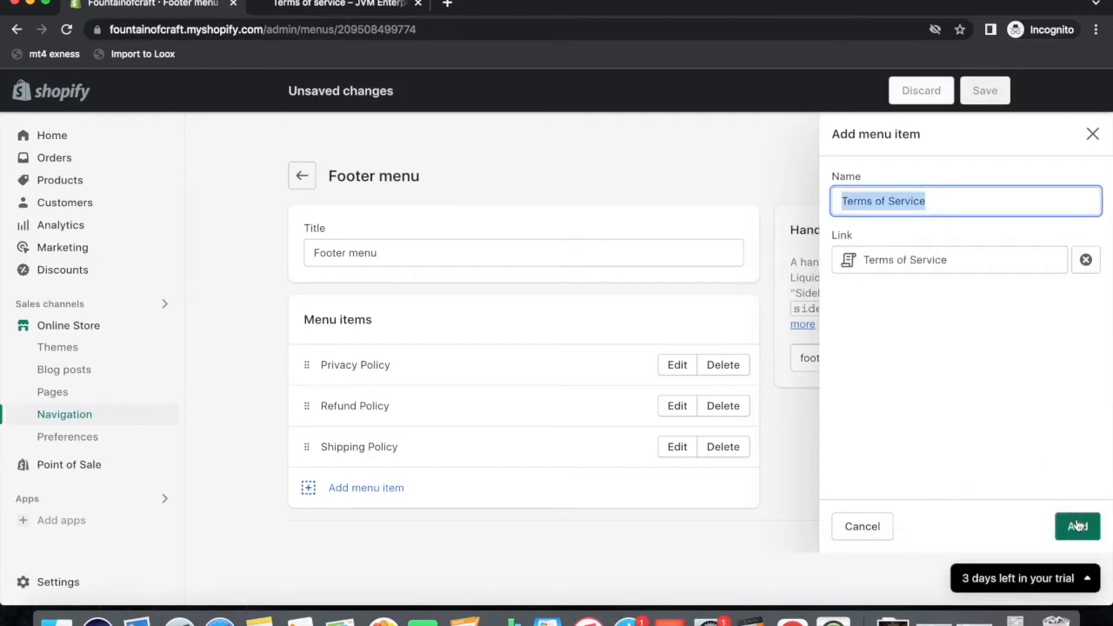
left_click(1076, 525)
left_click(986, 91)
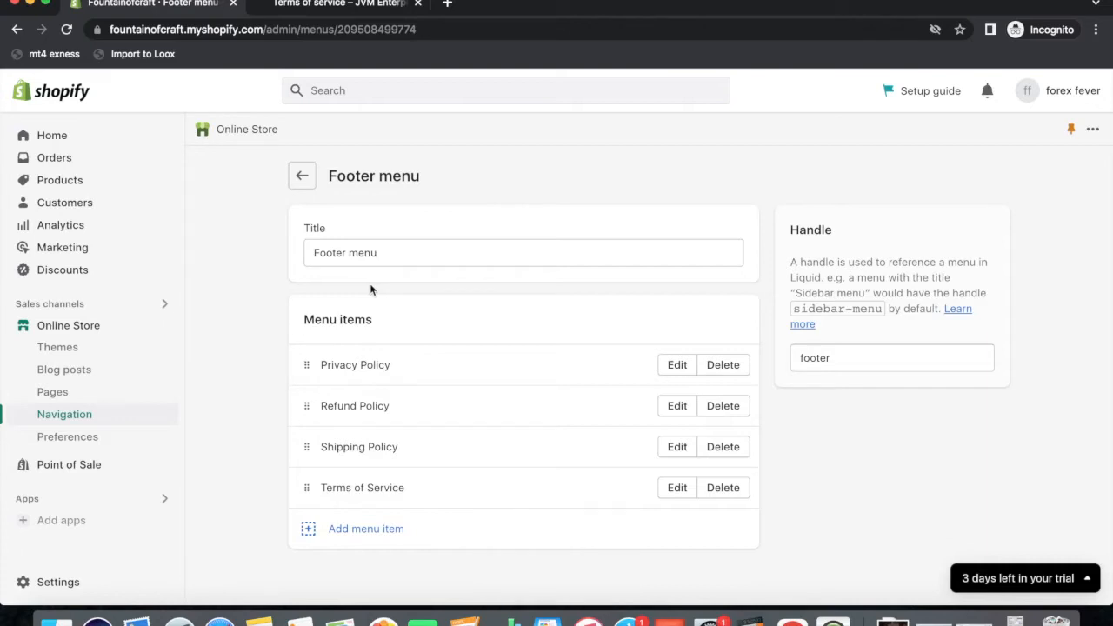
left_click(73, 325)
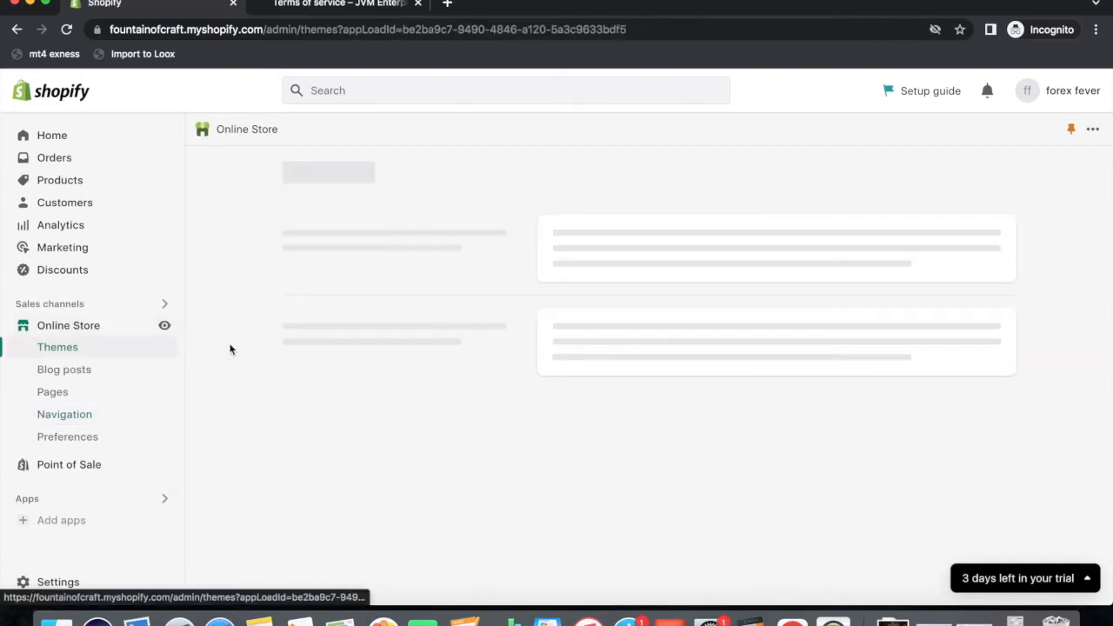
Open the live Dawn theme in the theme editor with Customize.
left_click(959, 537)
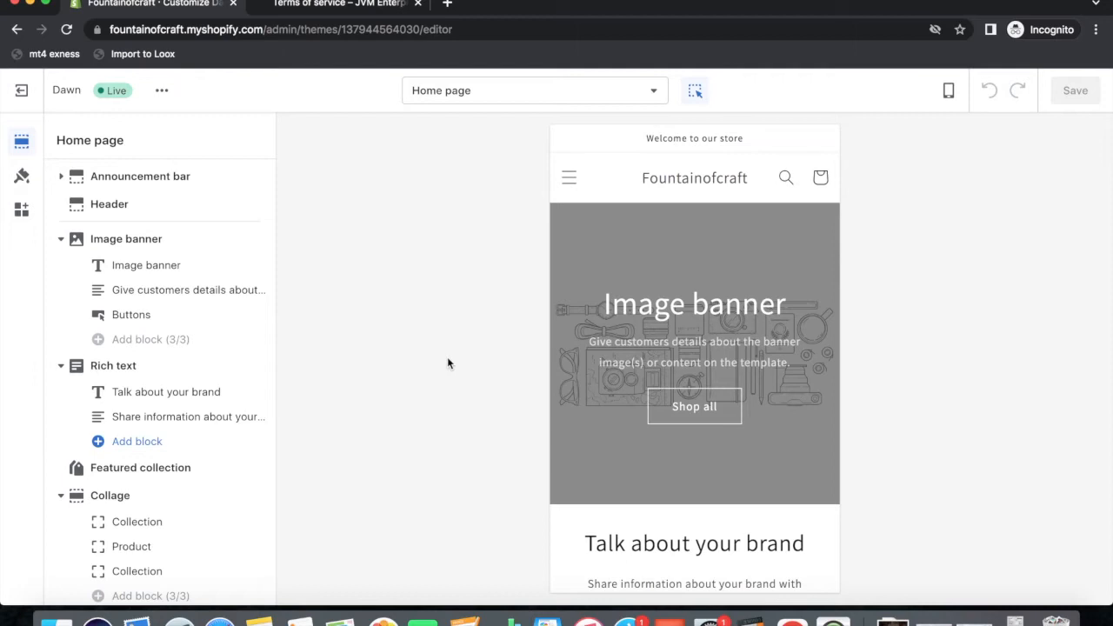
Replace the announcement bar text with 'Fast Shipping Within USA' and save the theme.
left_click(636, 138)
left_click_drag(176, 207, 13, 214)
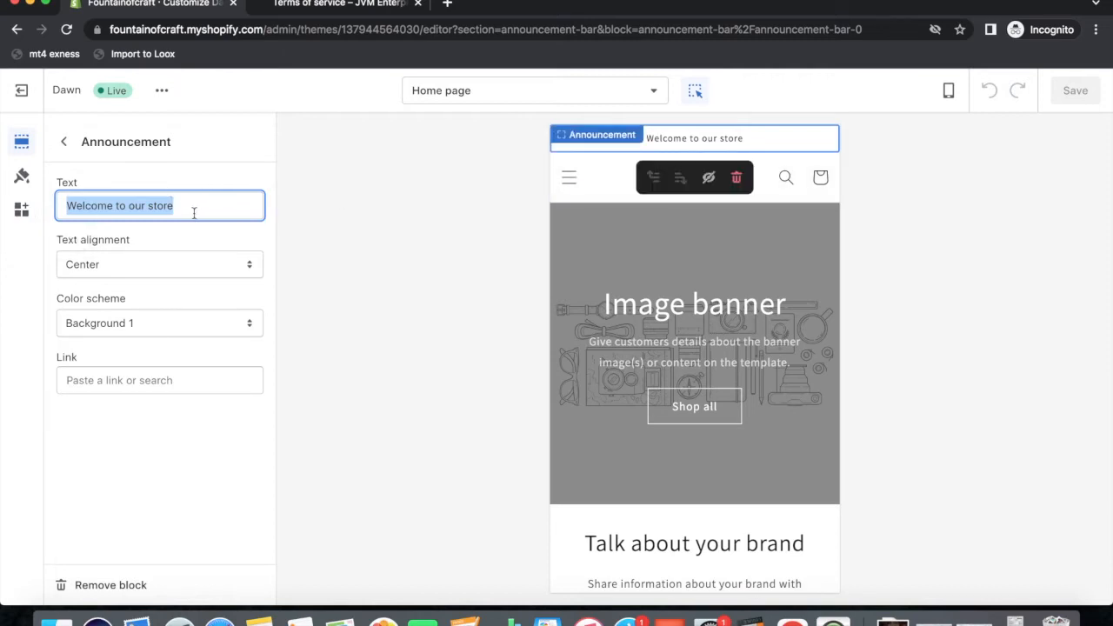
type("fa")
key("BackSpace")
key("BackSpace")
type("Fast Shi")
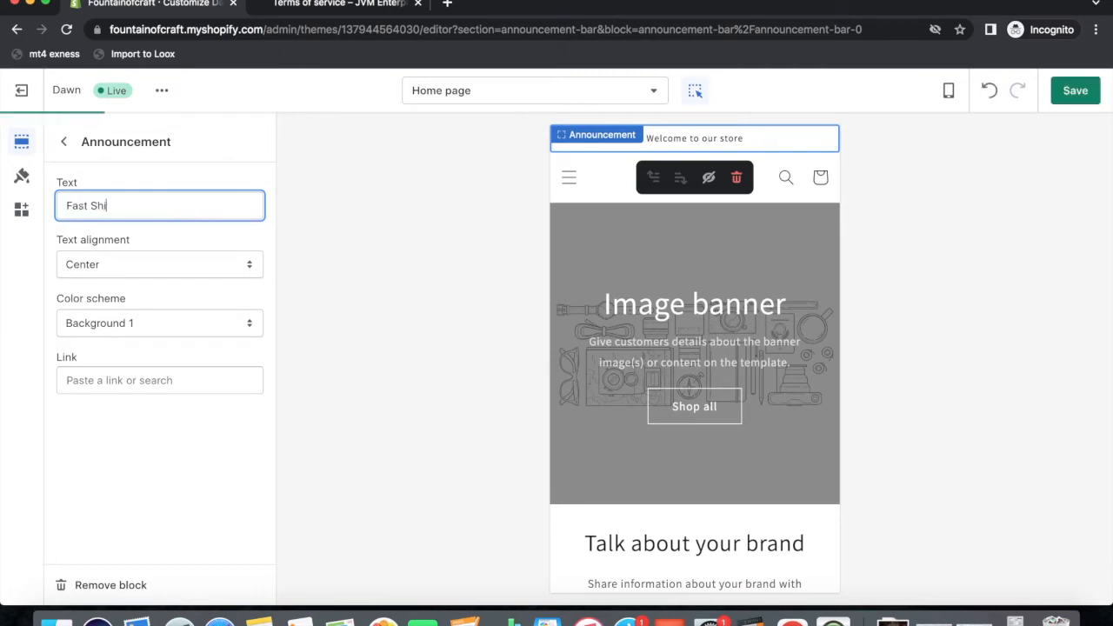
type("pping Wi")
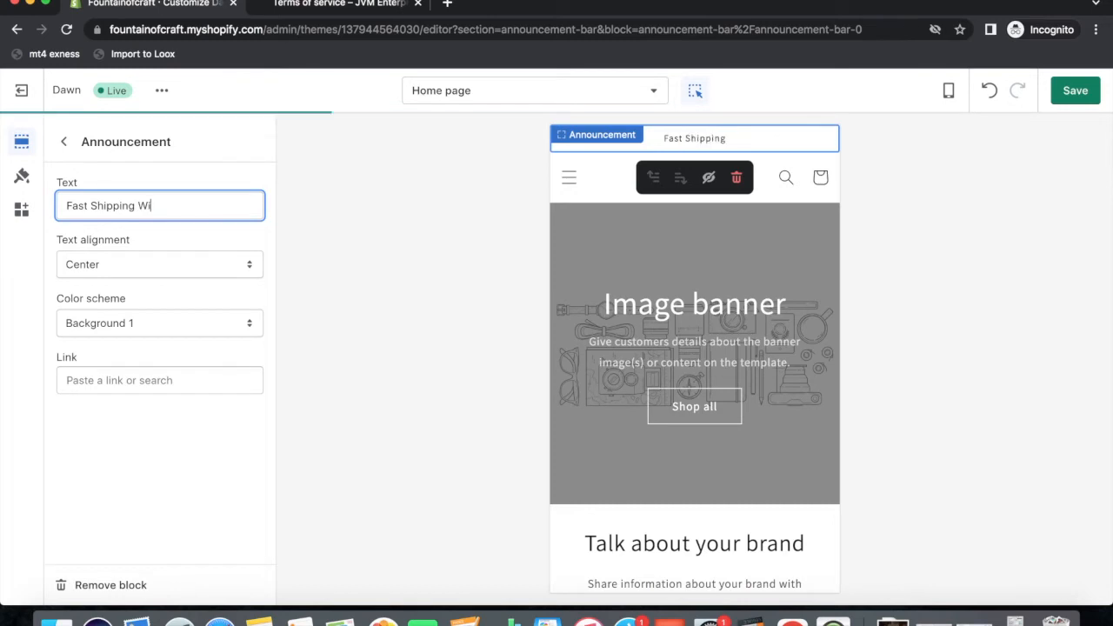
type("thin USA")
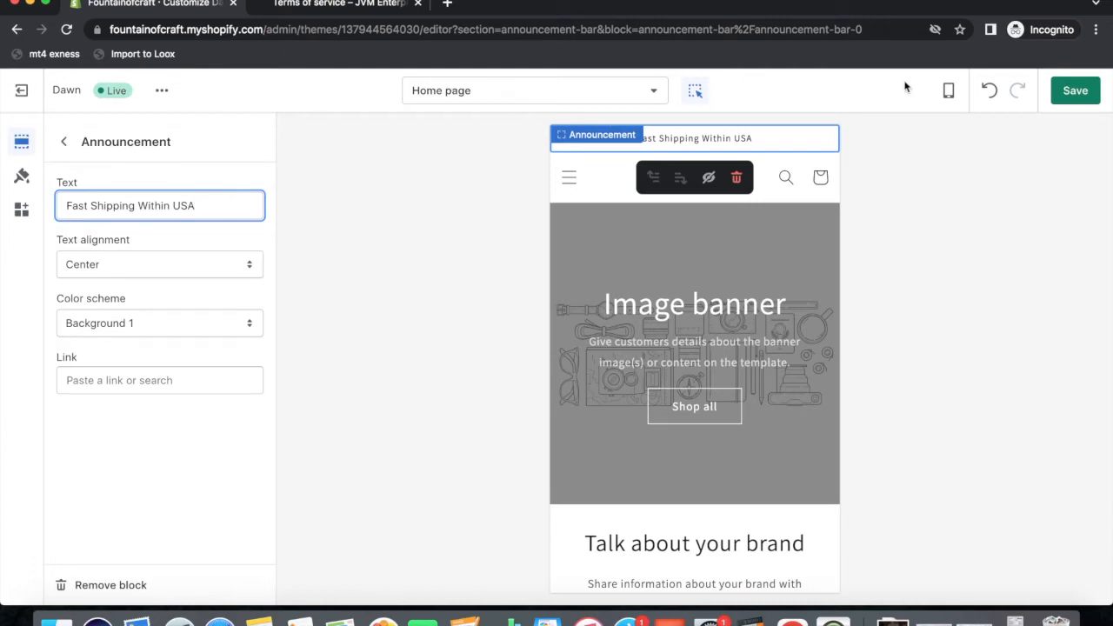
left_click(1075, 90)
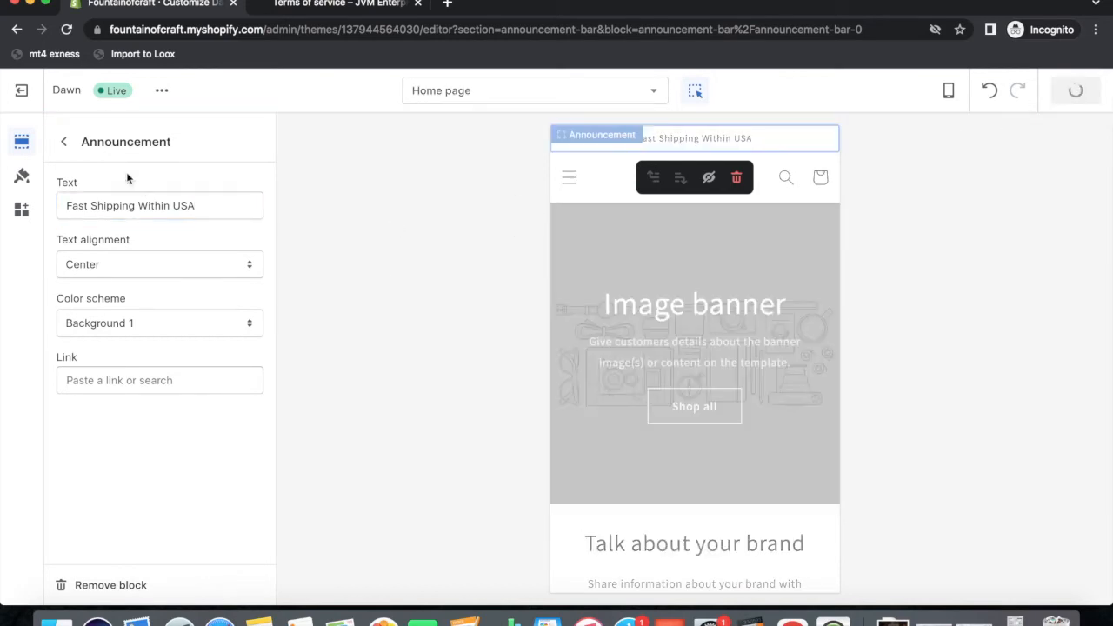
left_click(63, 141)
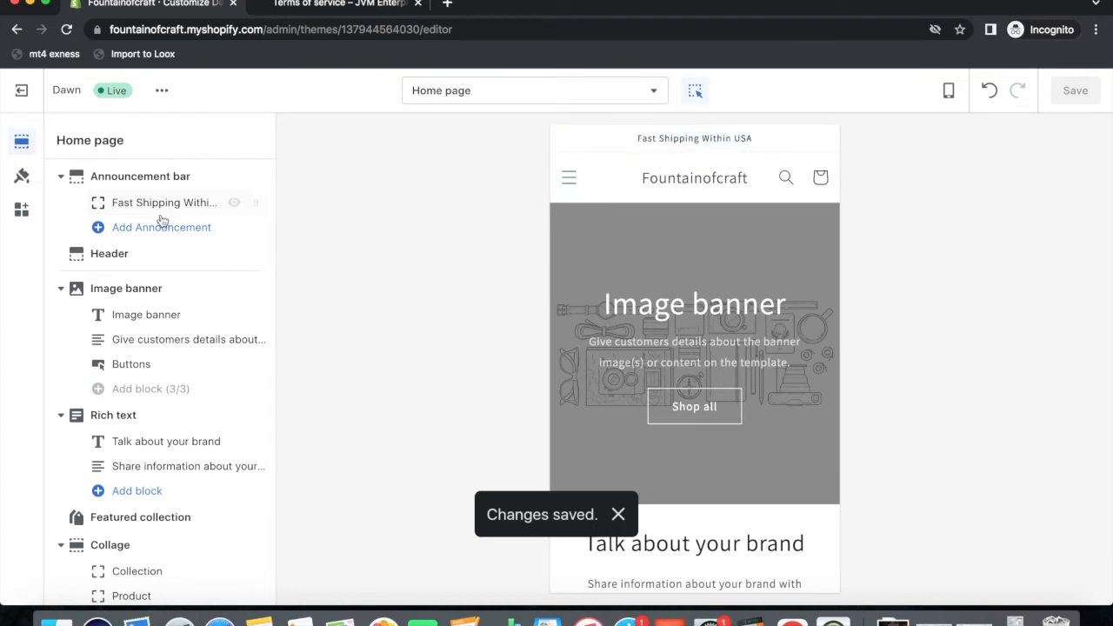
left_click(22, 175)
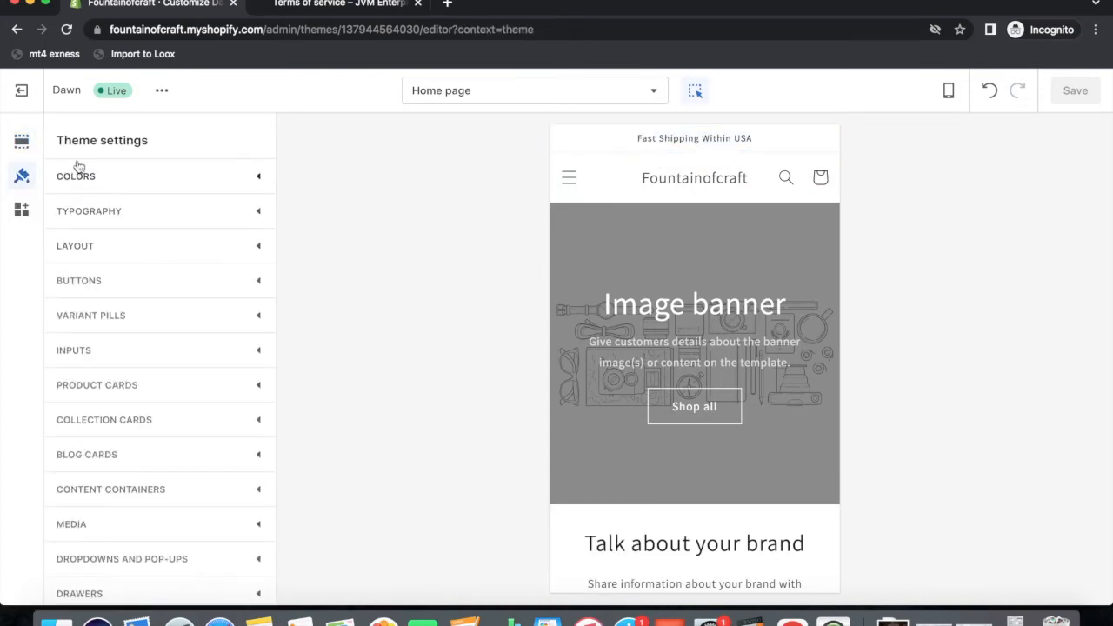
left_click(112, 179)
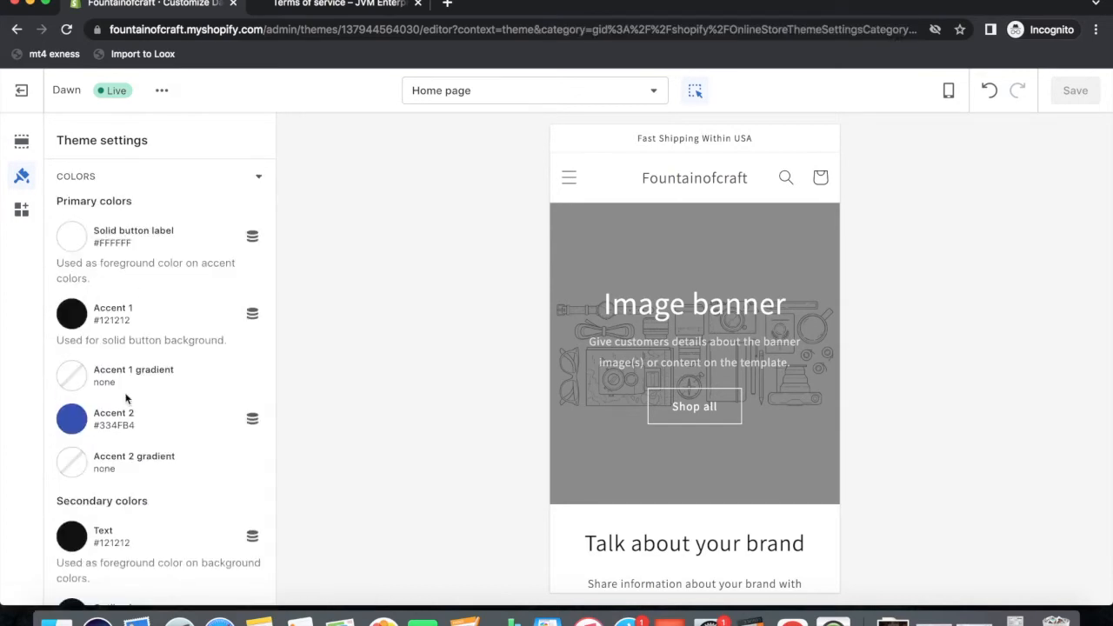
scroll(121, 314, "down", 1)
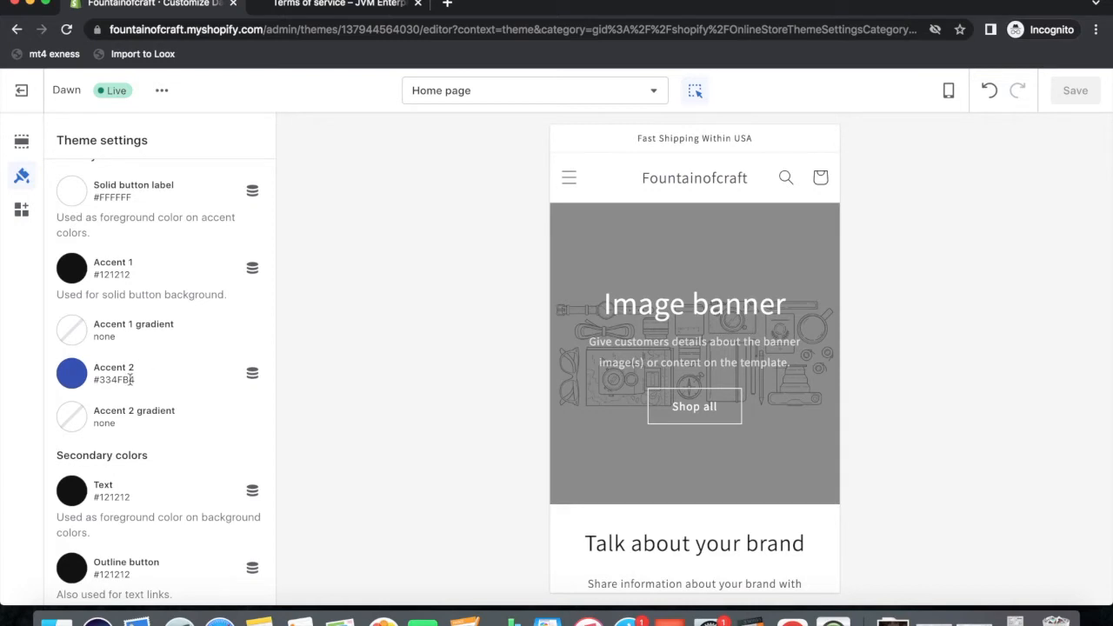
scroll(155, 414, "down", 5)
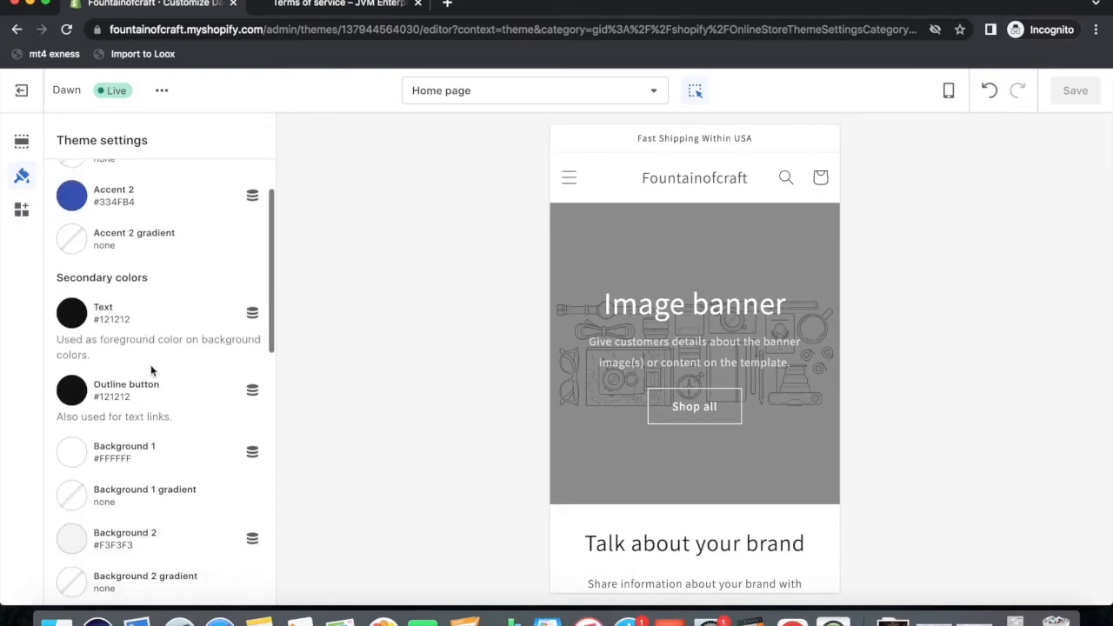
scroll(148, 441, "down", 4)
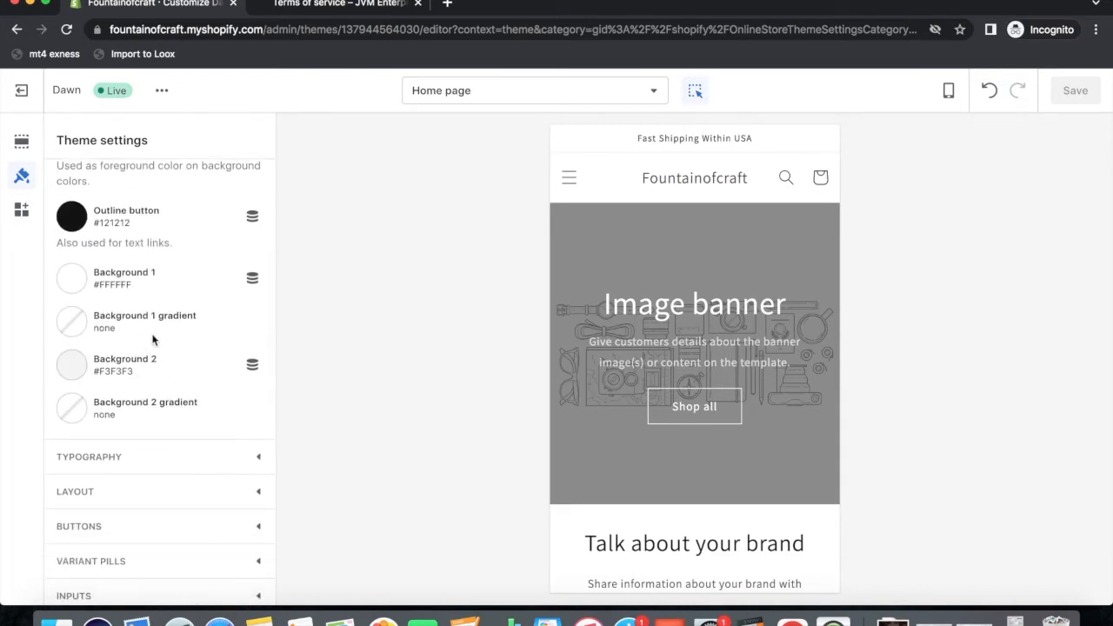
scroll(153, 339, "up", 7)
scroll(153, 340, "up", 2)
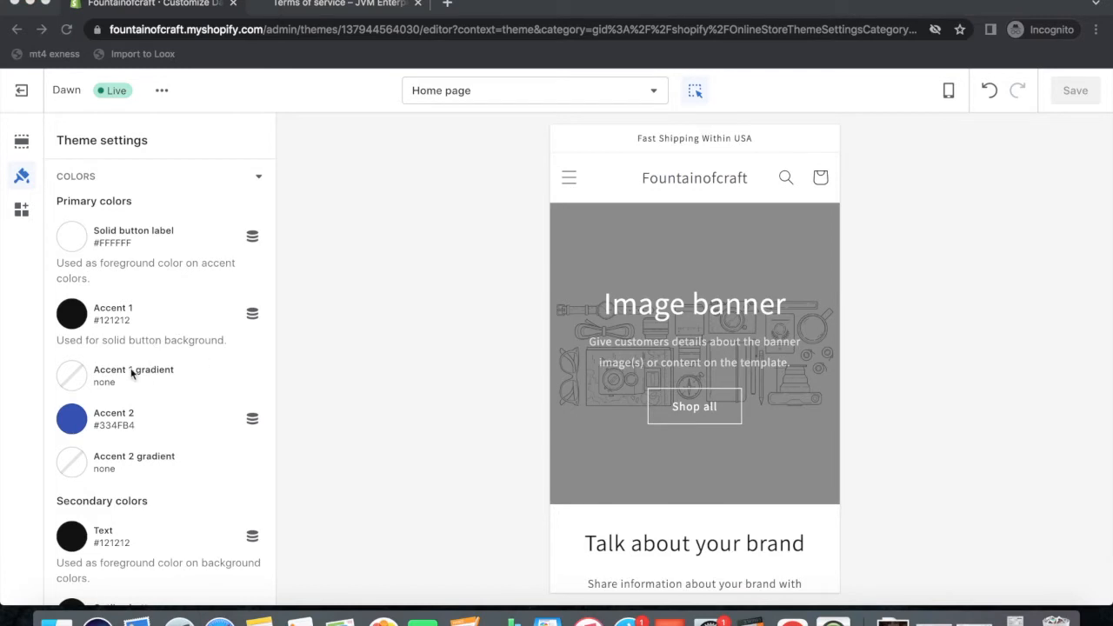
left_click(22, 210)
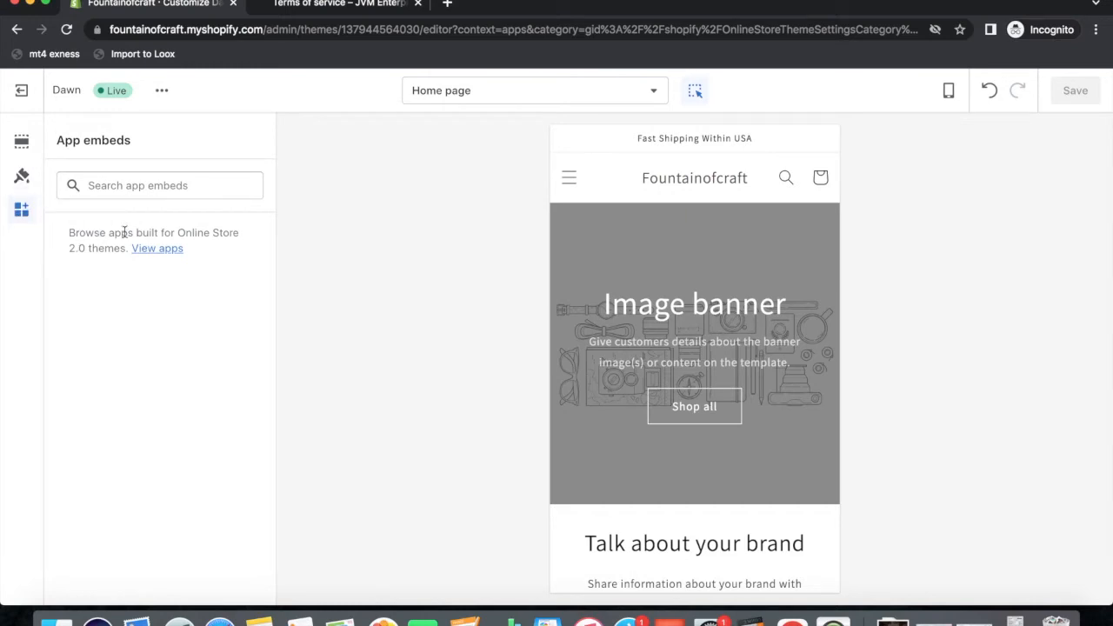
left_click(22, 141)
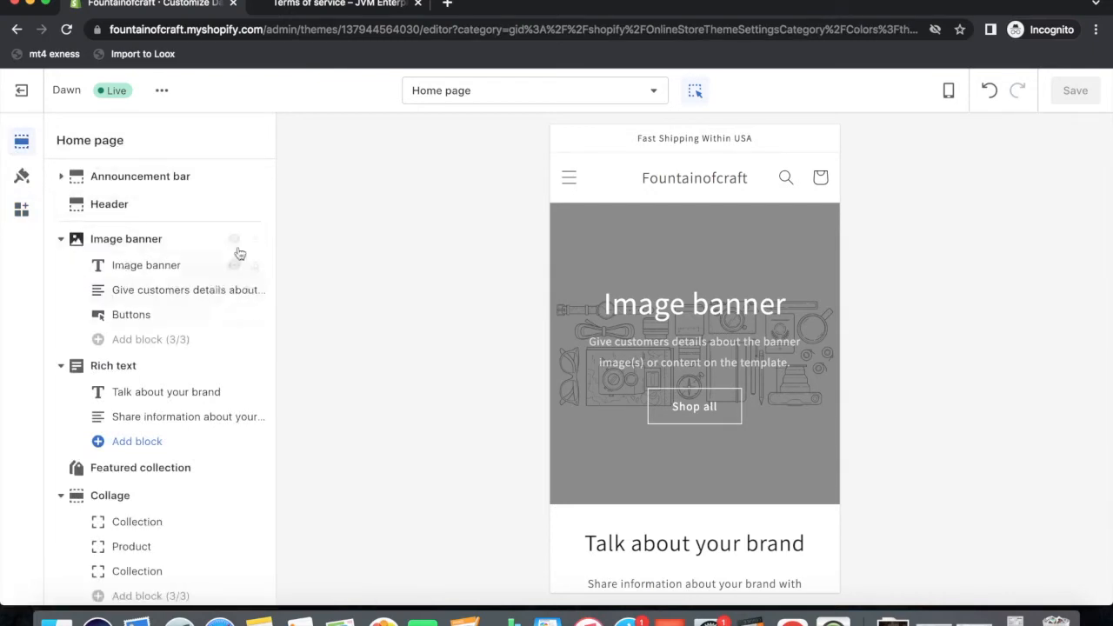
left_click(666, 191)
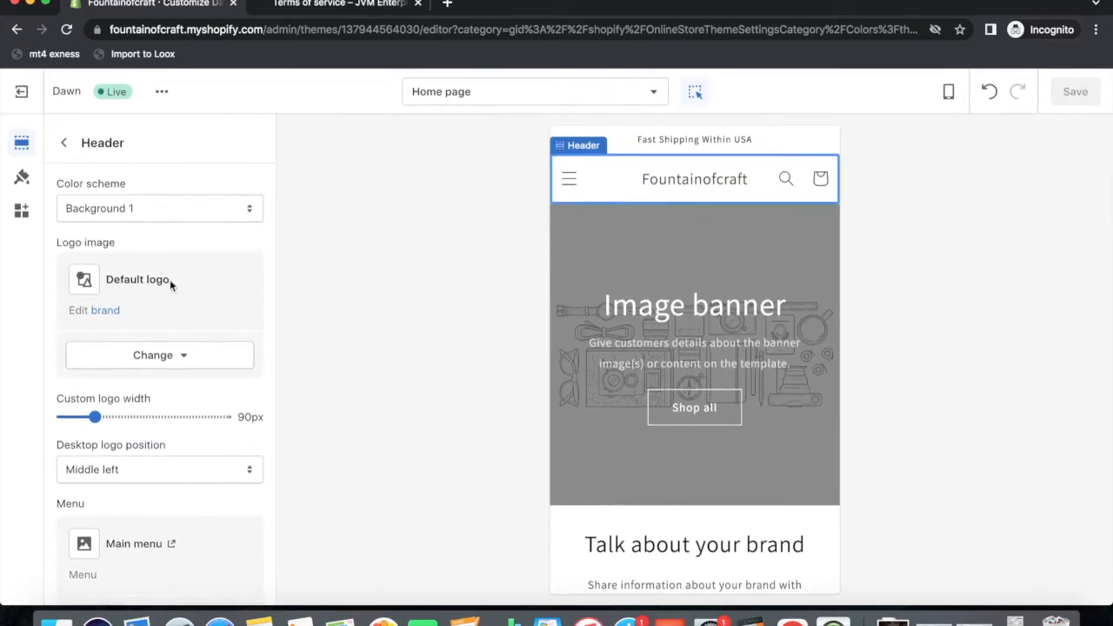
left_click(155, 354)
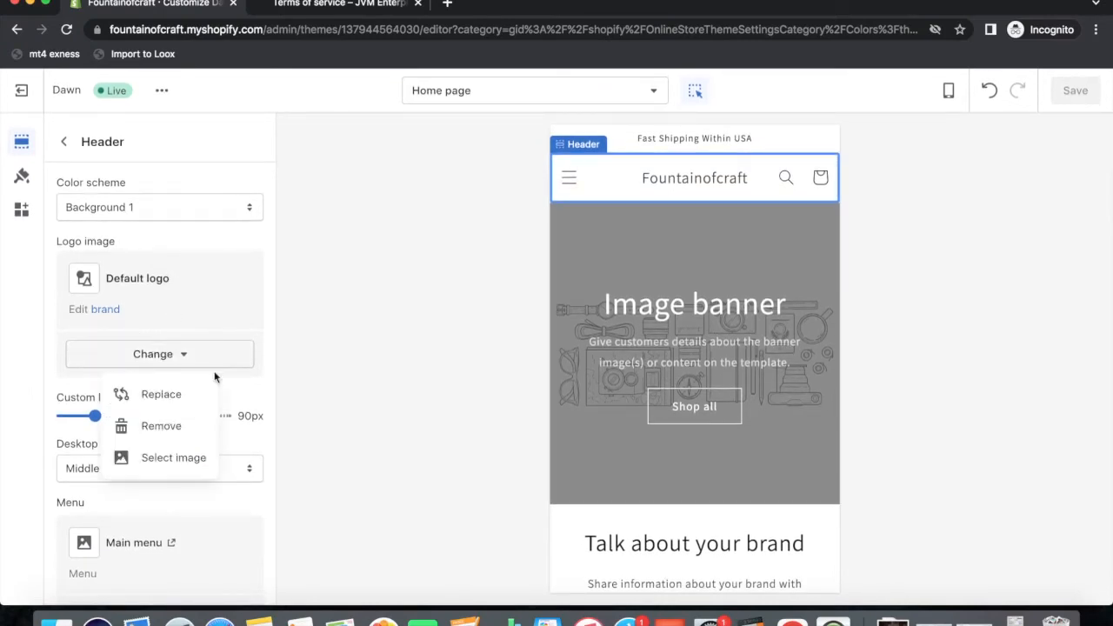
left_click(151, 455)
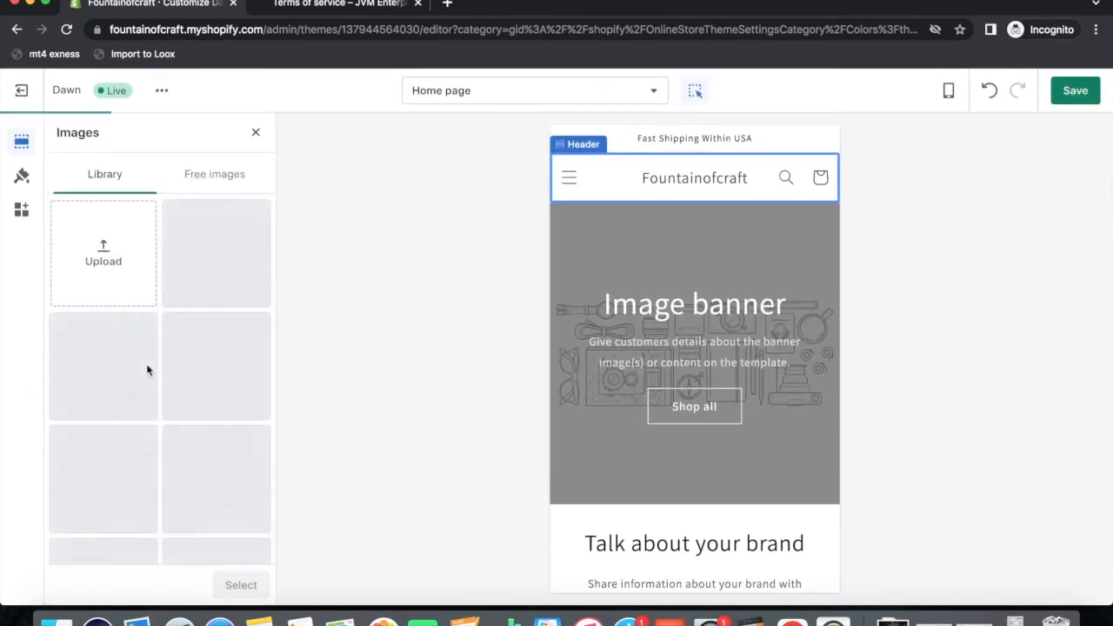
scroll(148, 442, "down", 5)
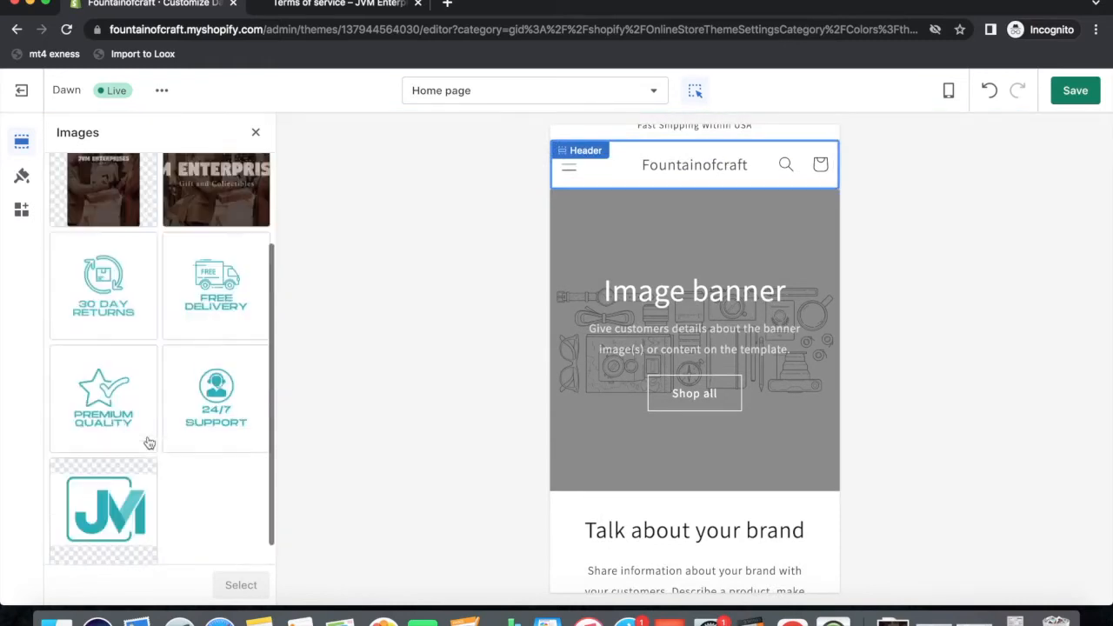
left_click(116, 505)
left_click(229, 586)
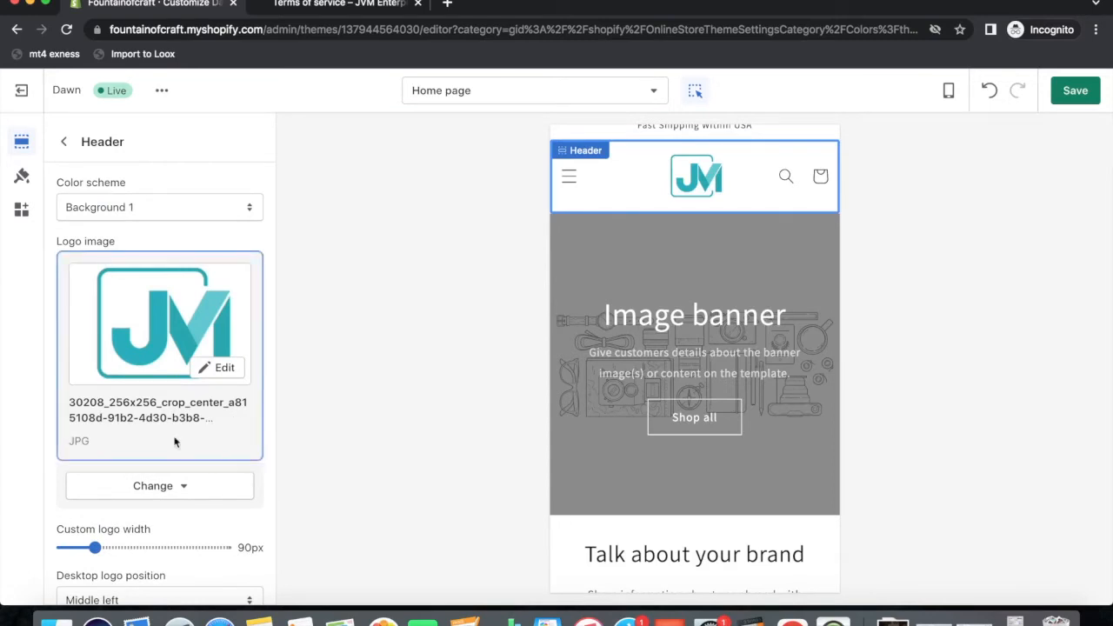
scroll(175, 441, "down", 1)
scroll(175, 441, "down", 3)
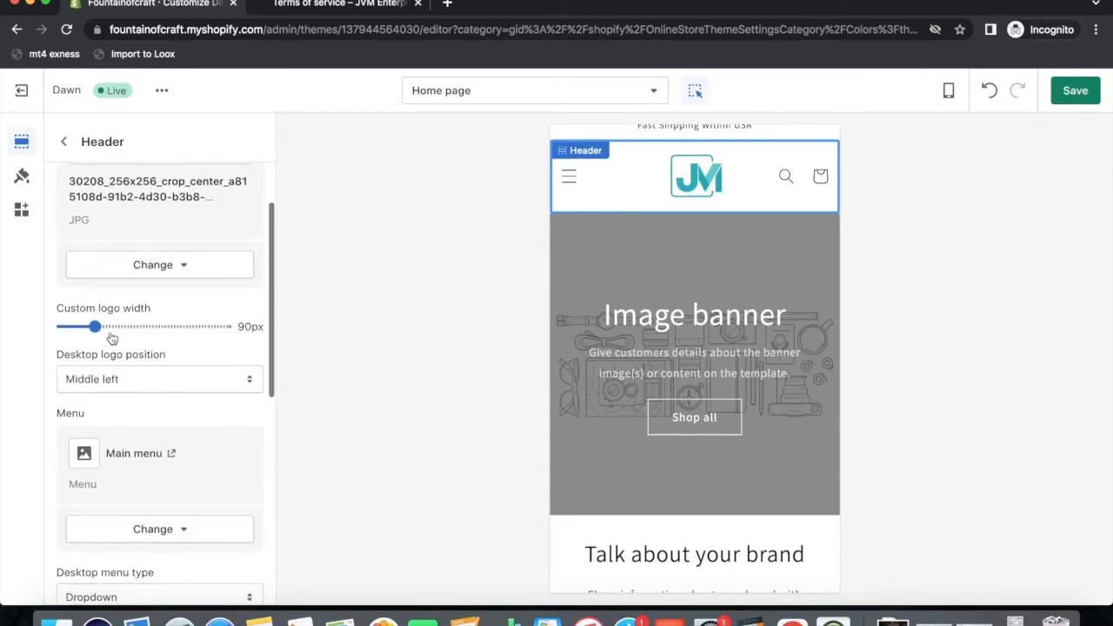
left_click_drag(95, 326, 79, 326)
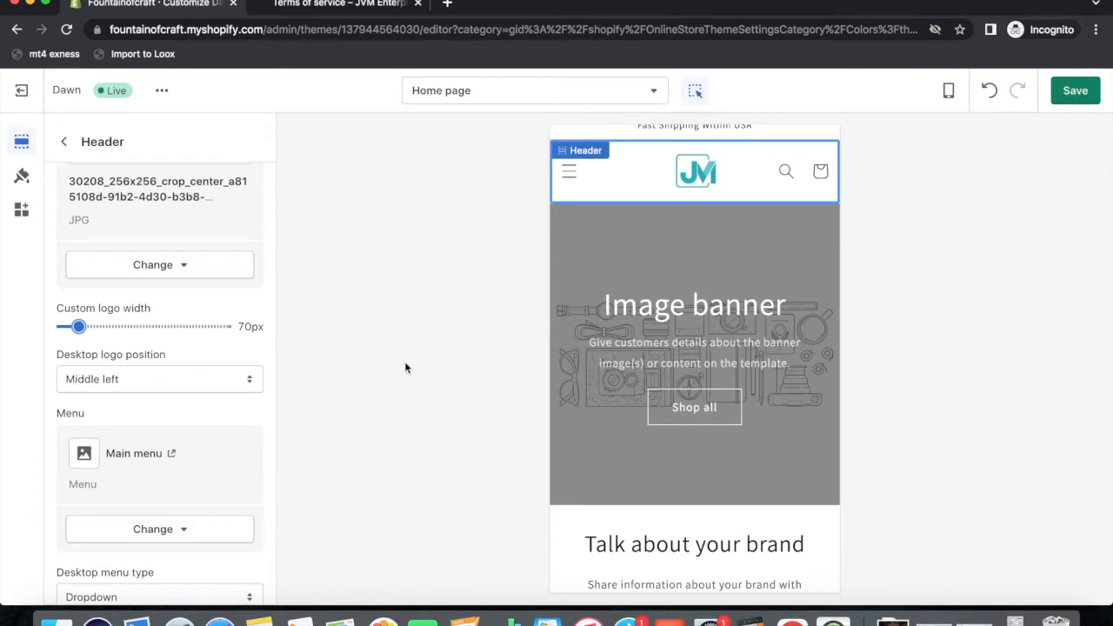
Preview the header at desktop and mobile widths, including the mobile menu drawer.
left_click(953, 92)
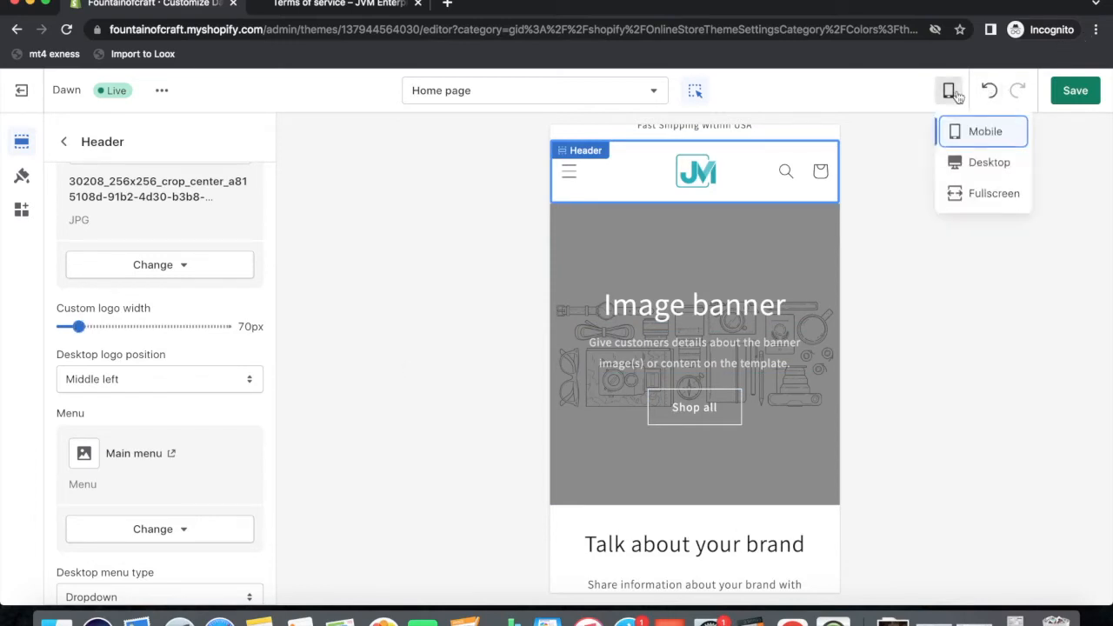
left_click(968, 167)
left_click(949, 90)
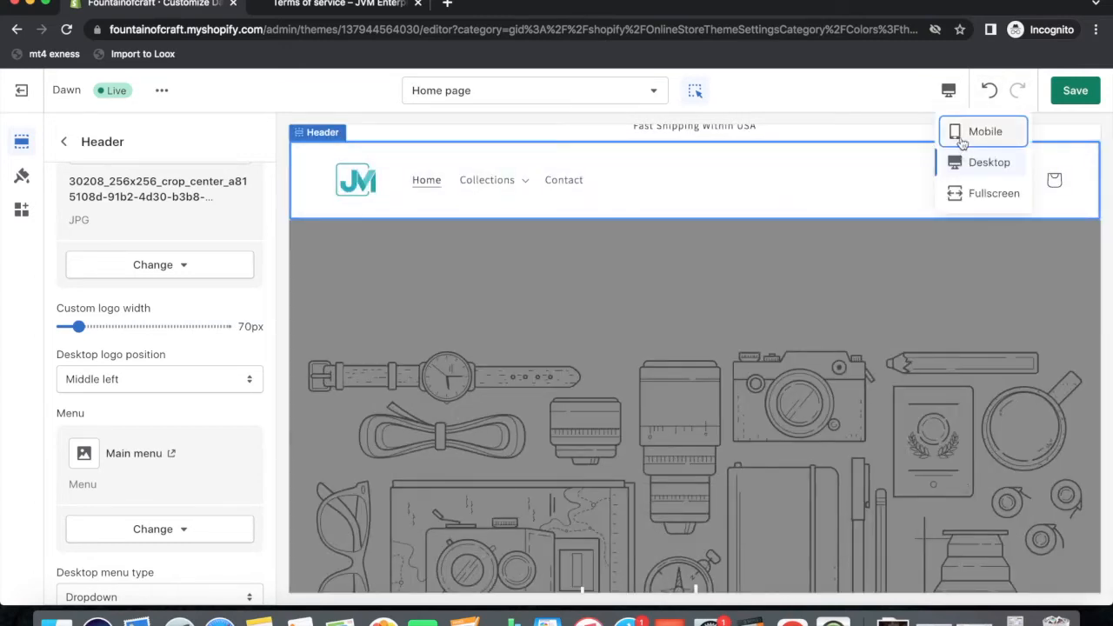
left_click(963, 139)
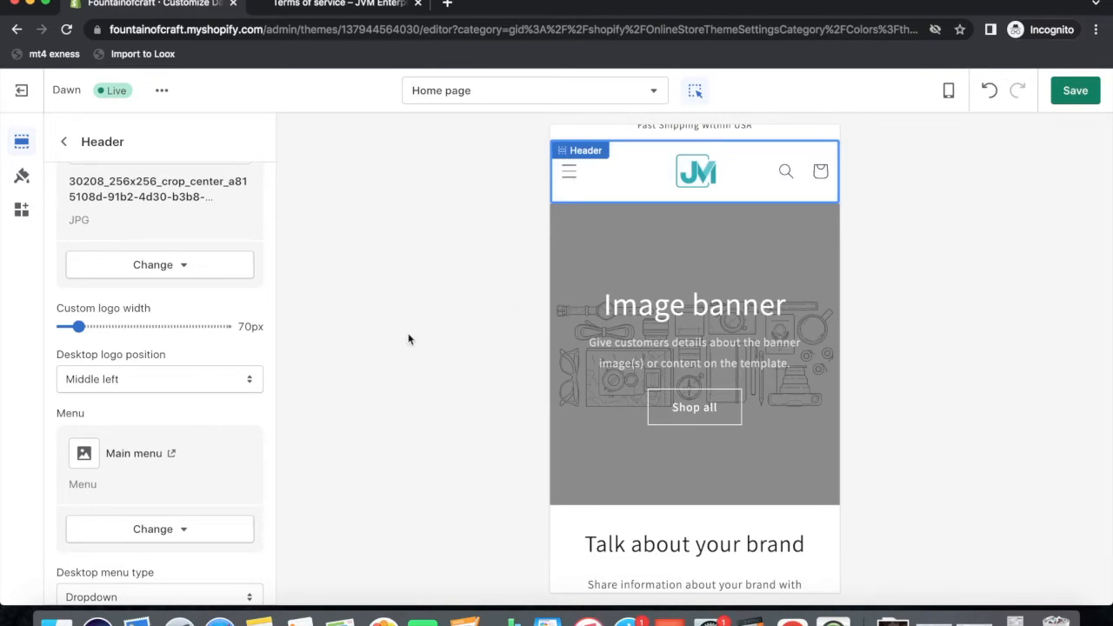
scroll(144, 330, "up", 5)
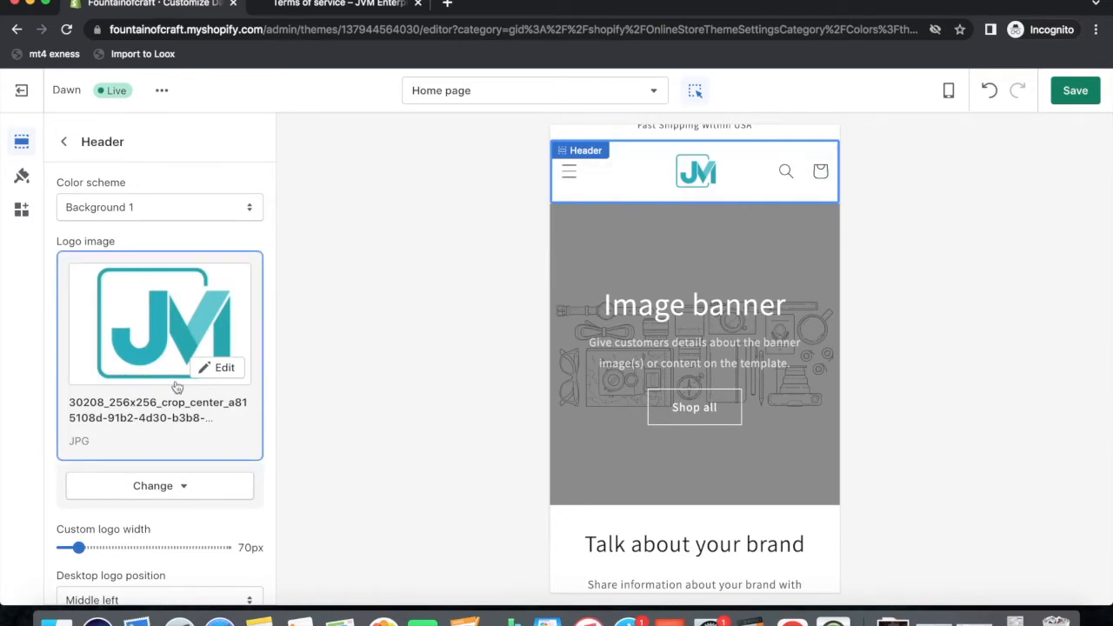
left_click(568, 172)
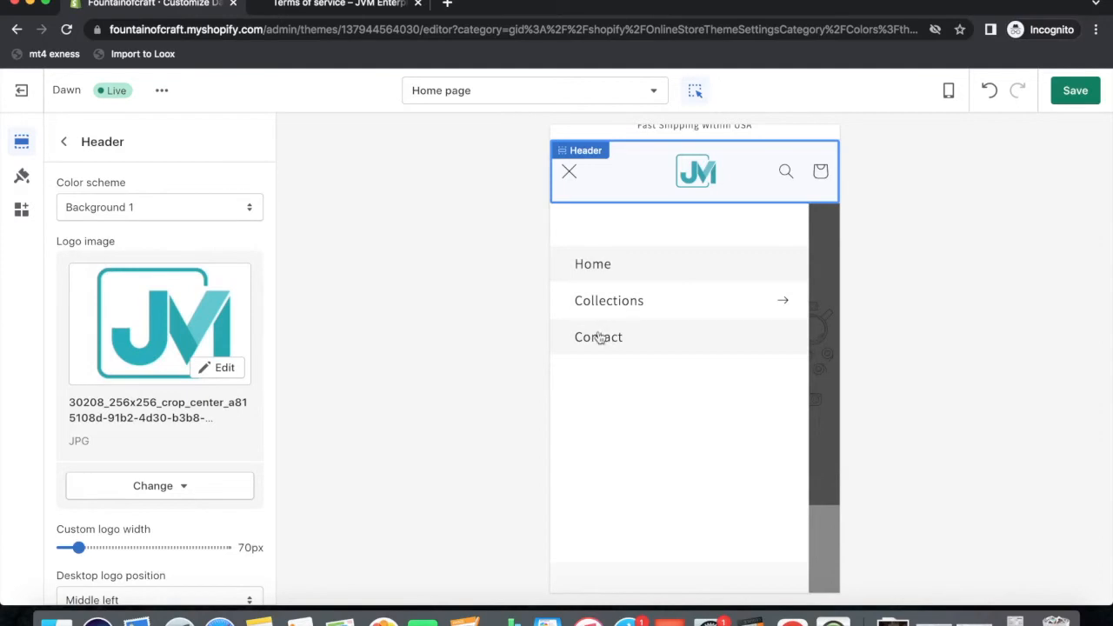
left_click(572, 174)
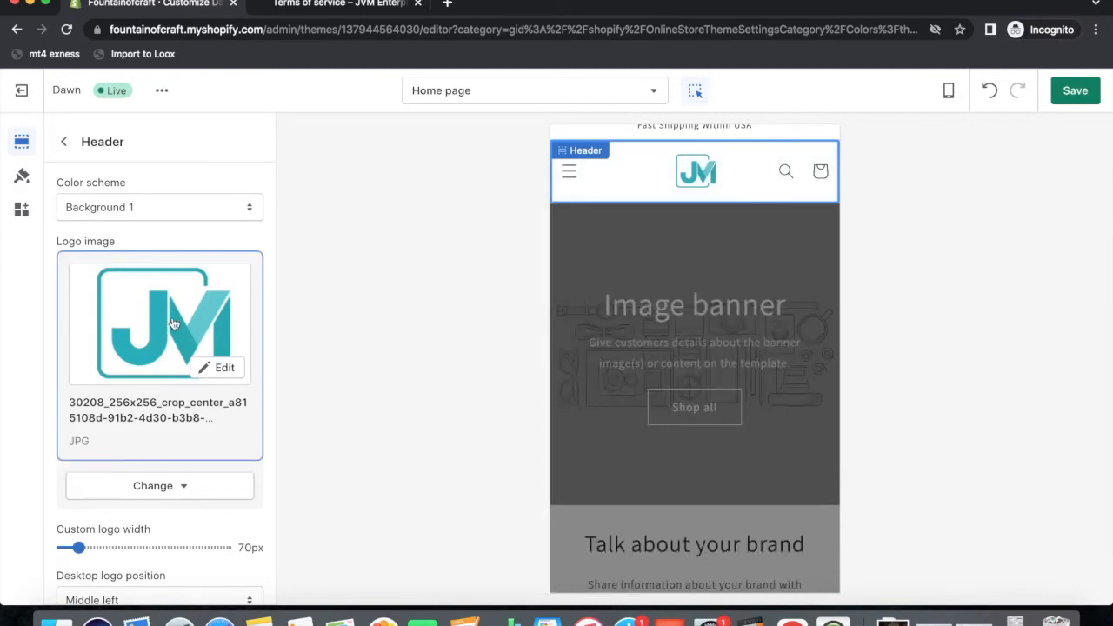
left_click(63, 141)
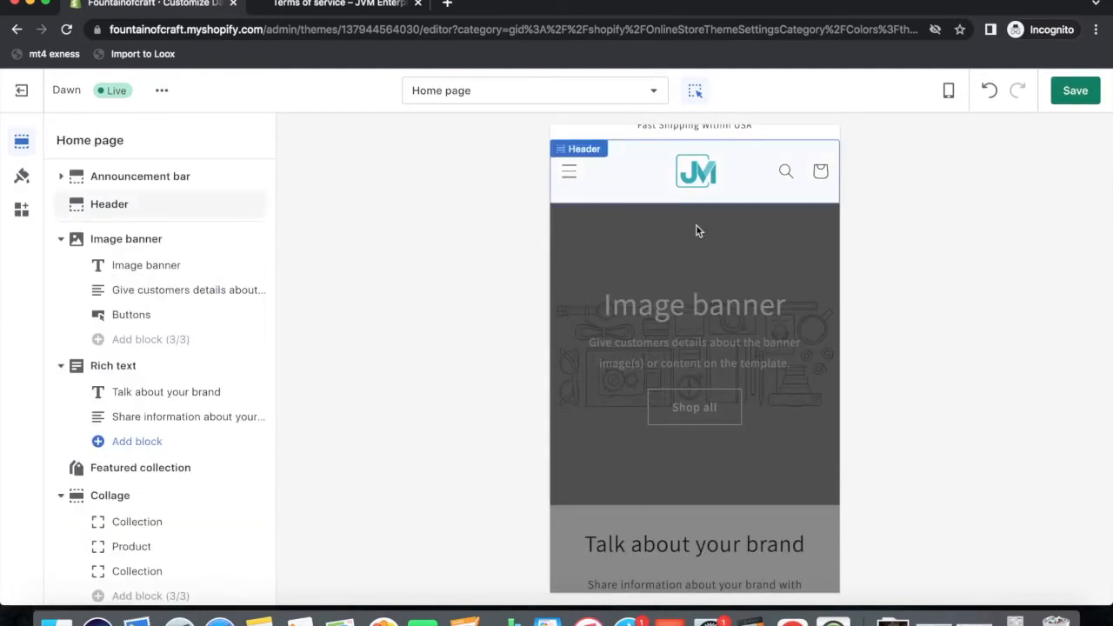
Clear the Image banner's heading text.
scroll(668, 224, "down", 1)
scroll(668, 225, "down", 1)
scroll(668, 224, "up", 1)
scroll(668, 225, "down", 1)
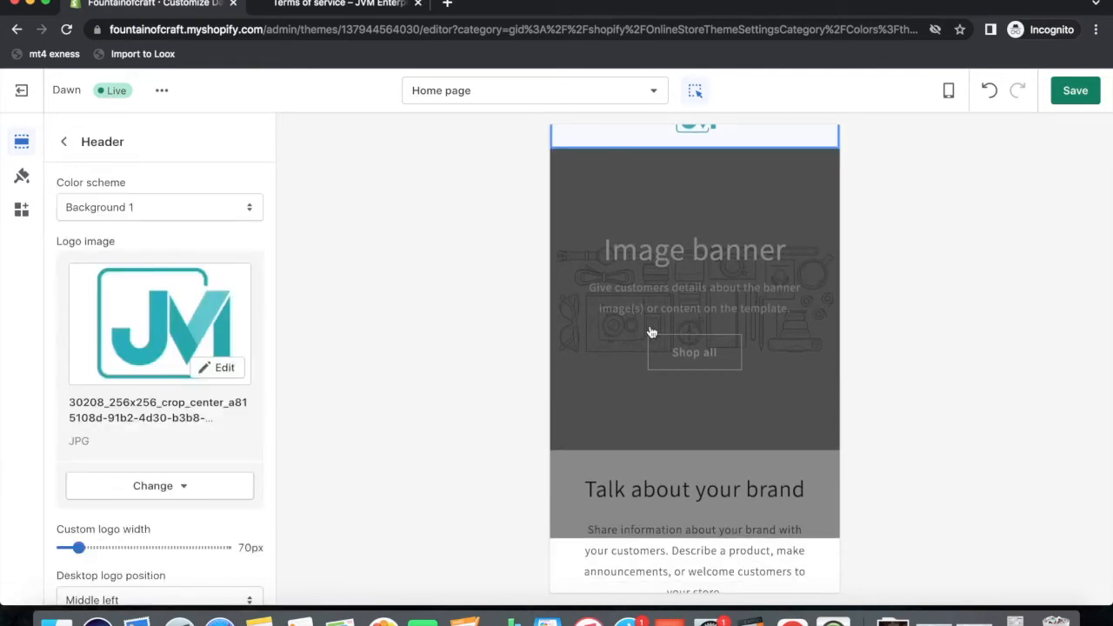
scroll(652, 332, "up", 1)
left_click(63, 141)
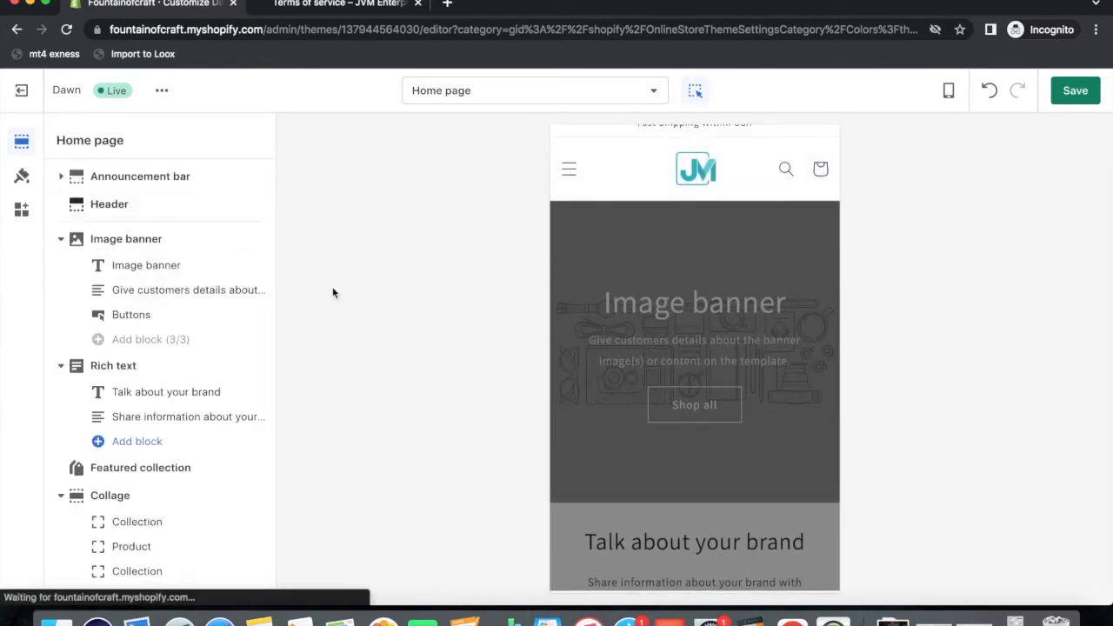
scroll(144, 391, "down", 1)
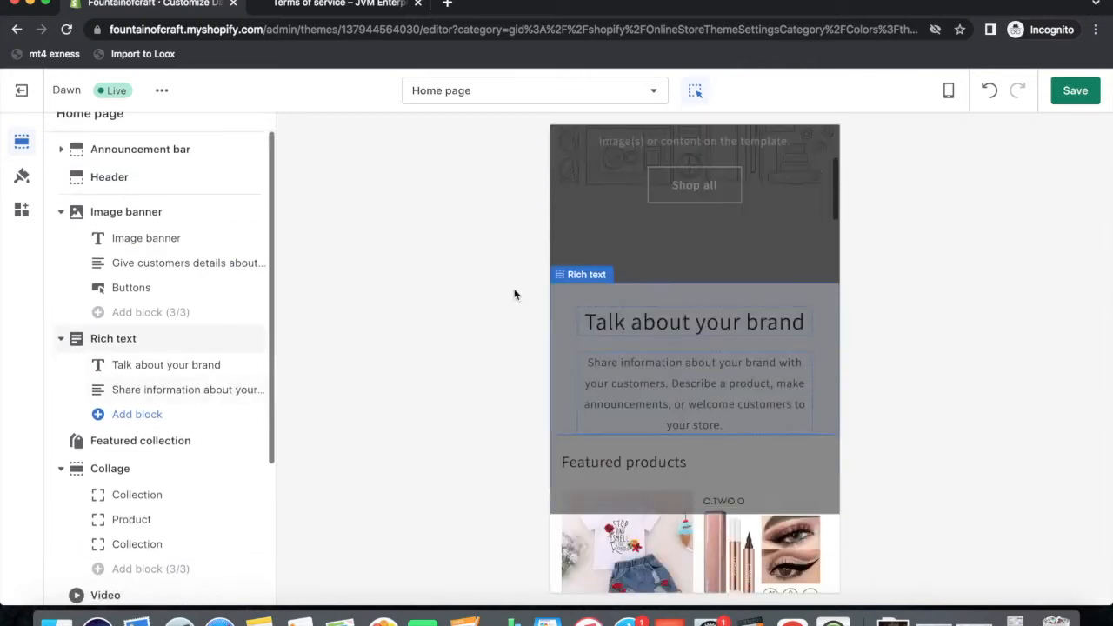
left_click(109, 176)
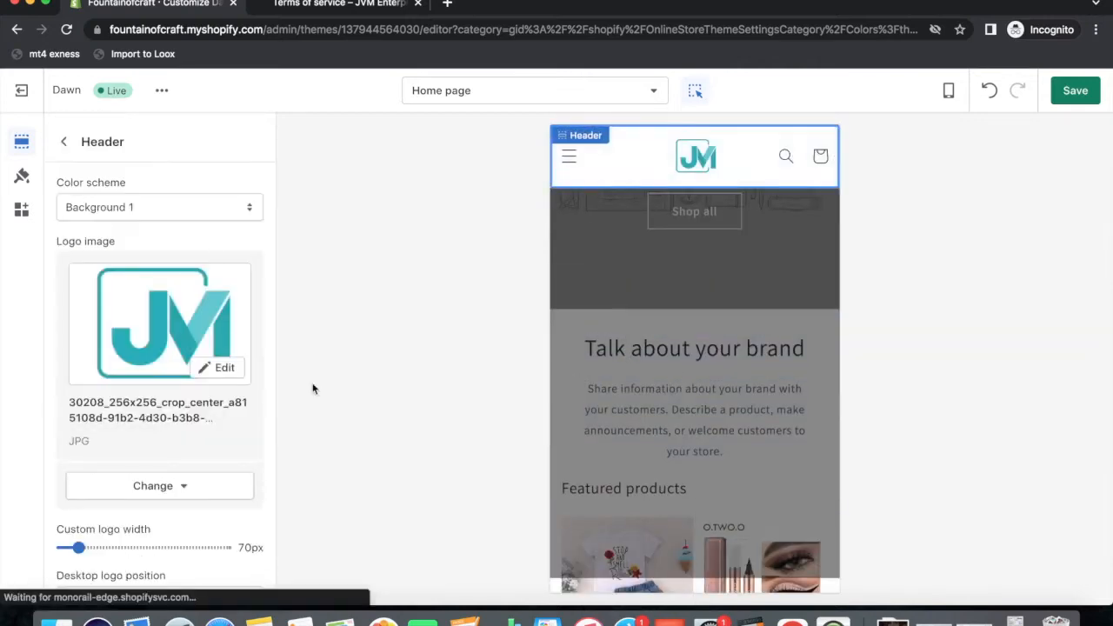
left_click(64, 142)
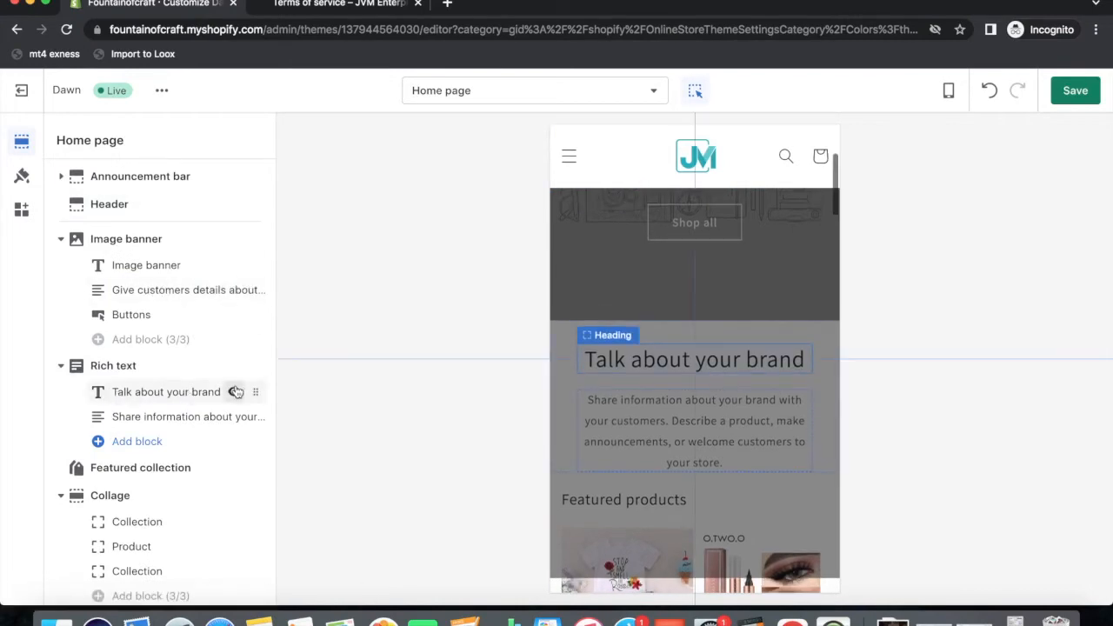
left_click(149, 270)
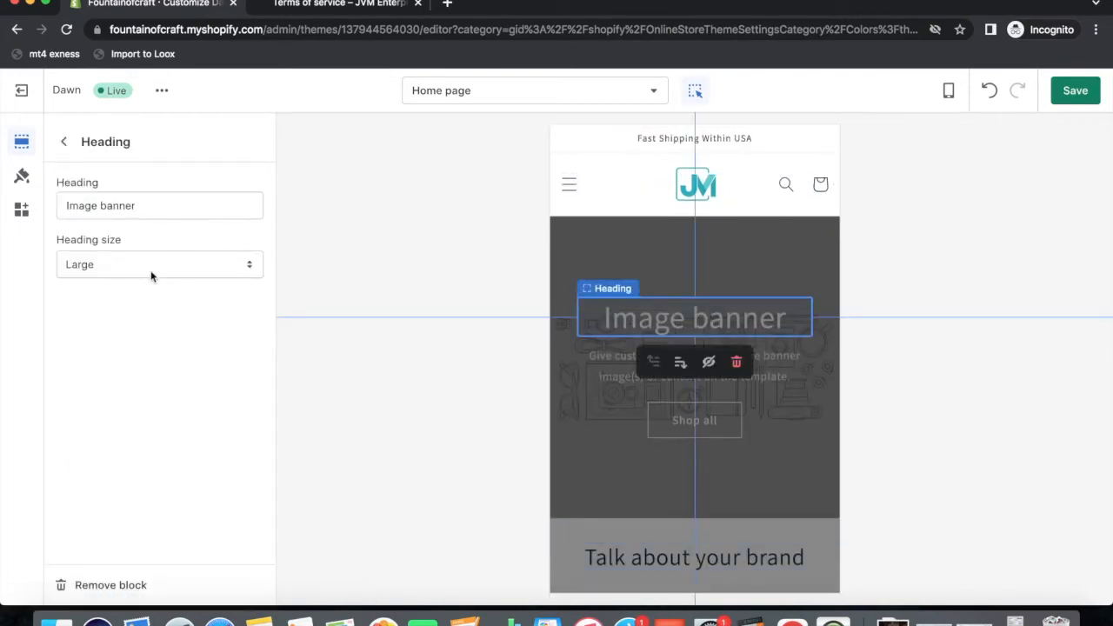
left_click(148, 209)
left_click_drag(149, 209, 40, 217)
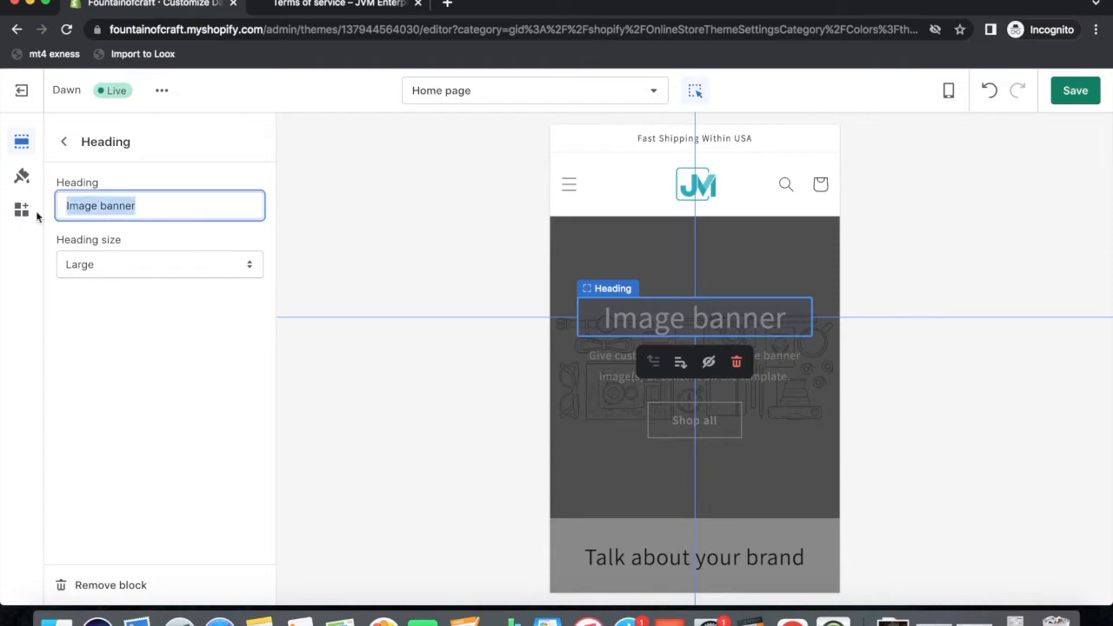
key("BackSpace")
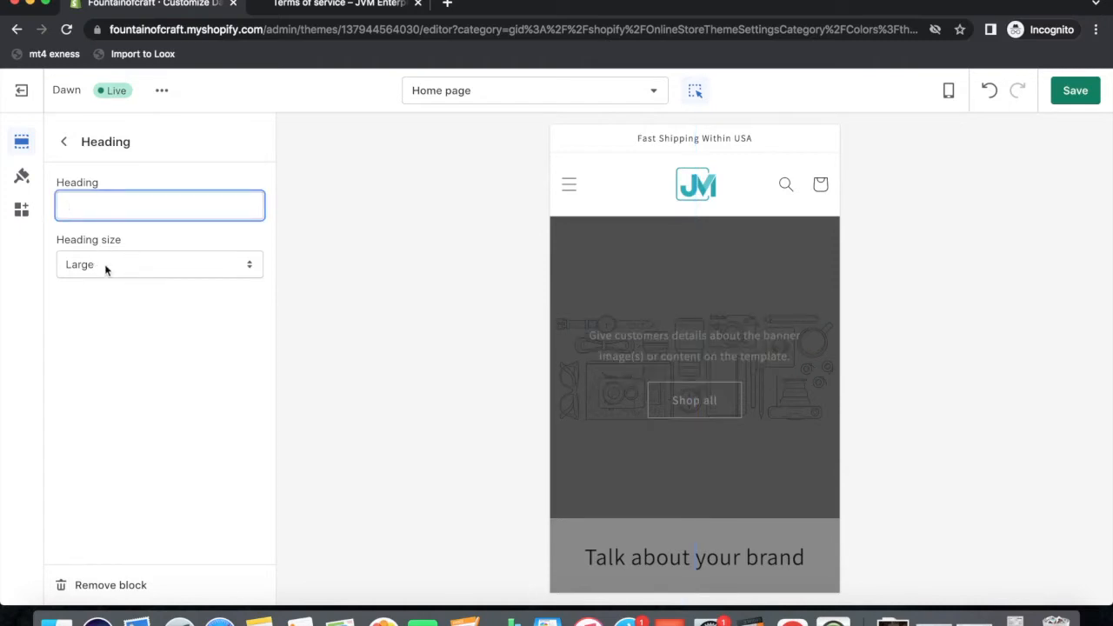
Hide the banner's description text and Heading blocks, then recheck the mobile menu drawer.
left_click(64, 143)
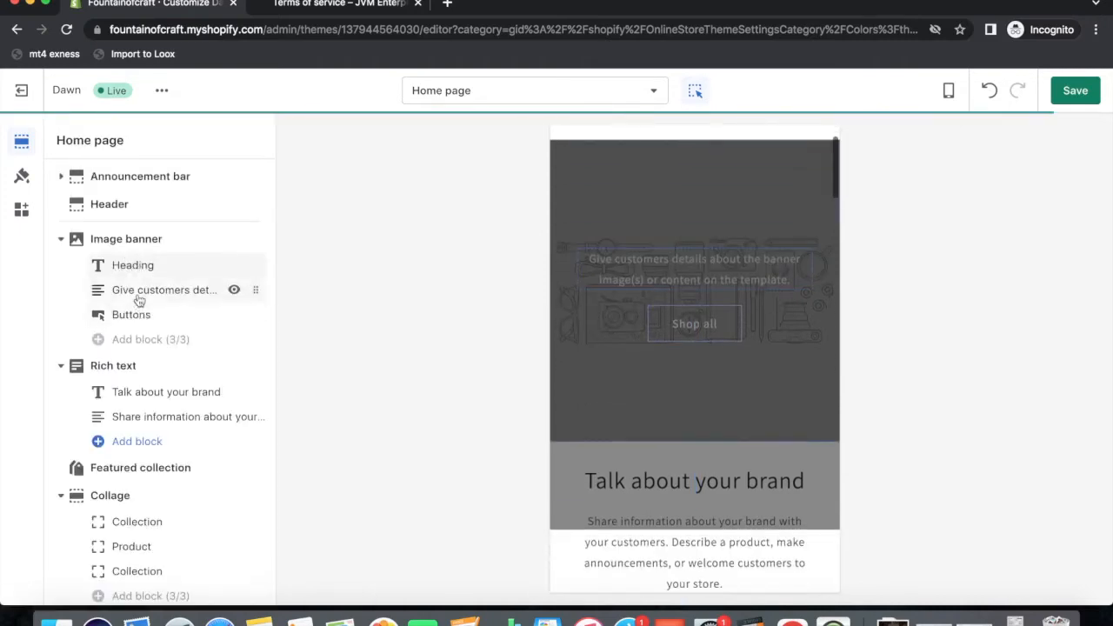
left_click(139, 290)
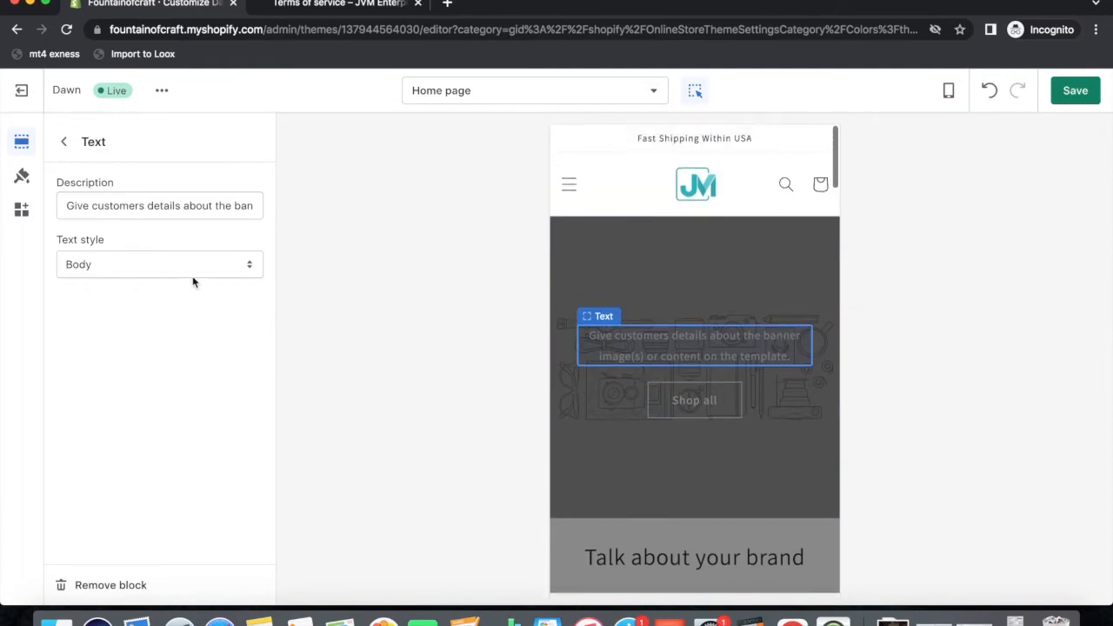
left_click(61, 139)
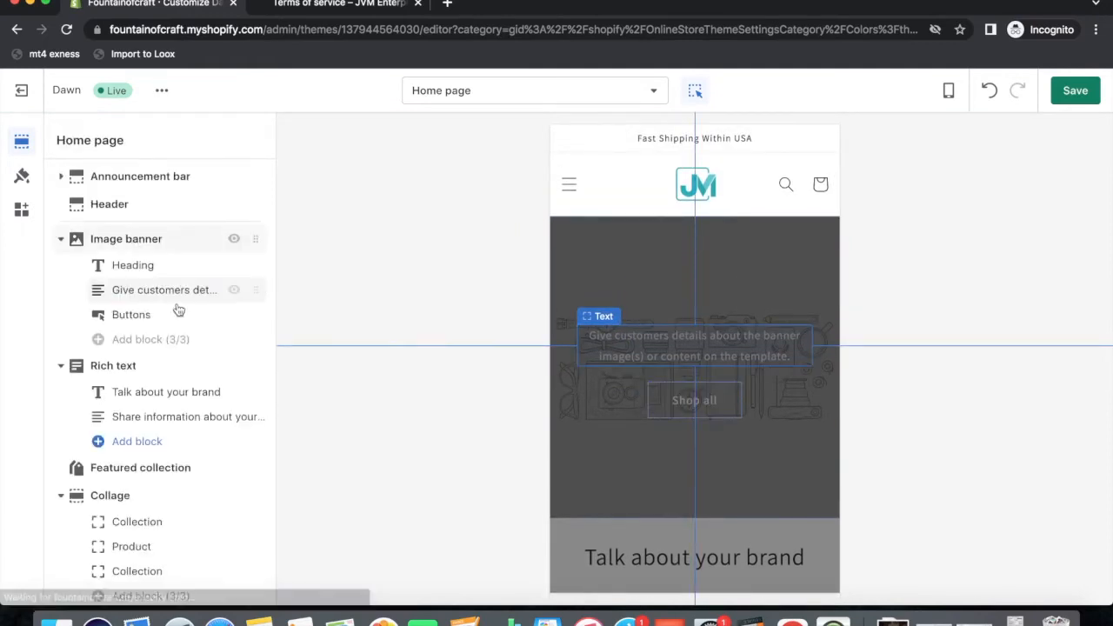
left_click(234, 290)
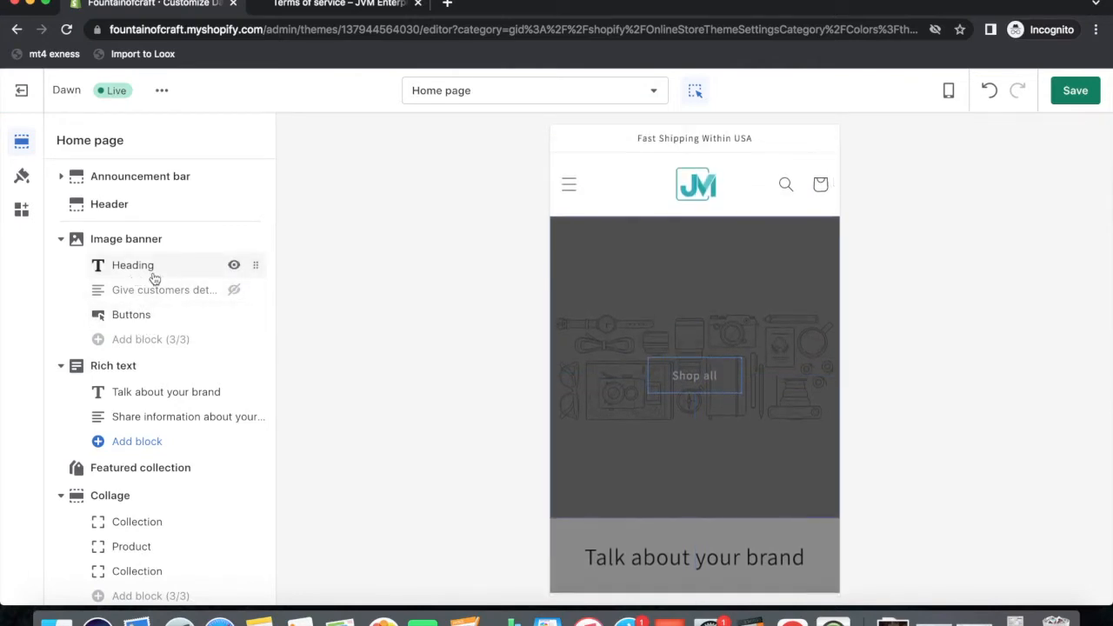
left_click(233, 266)
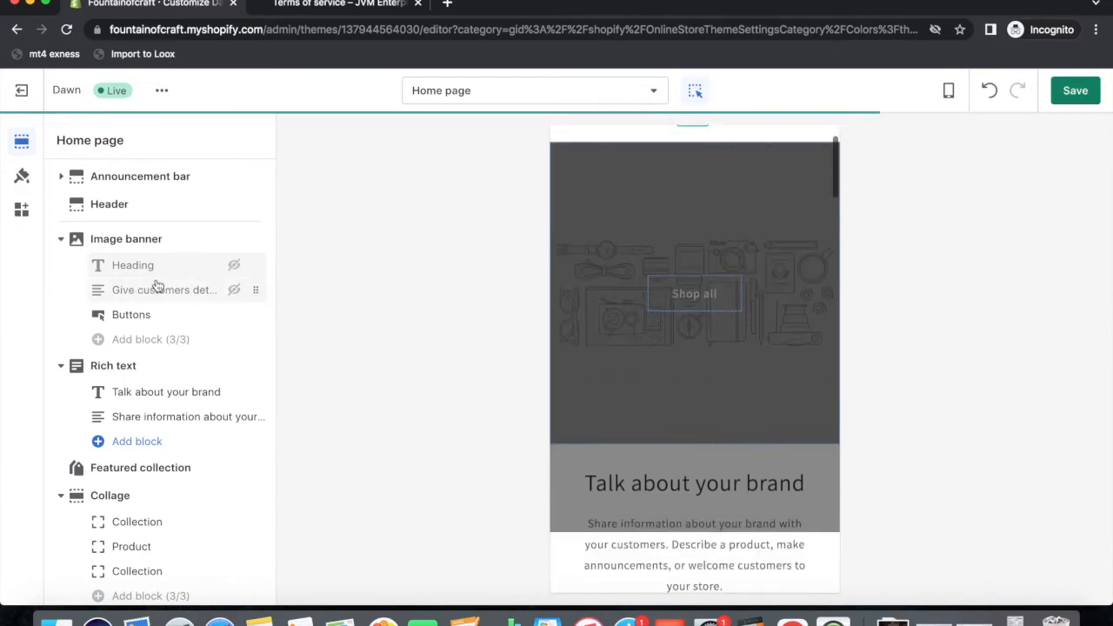
left_click(641, 248)
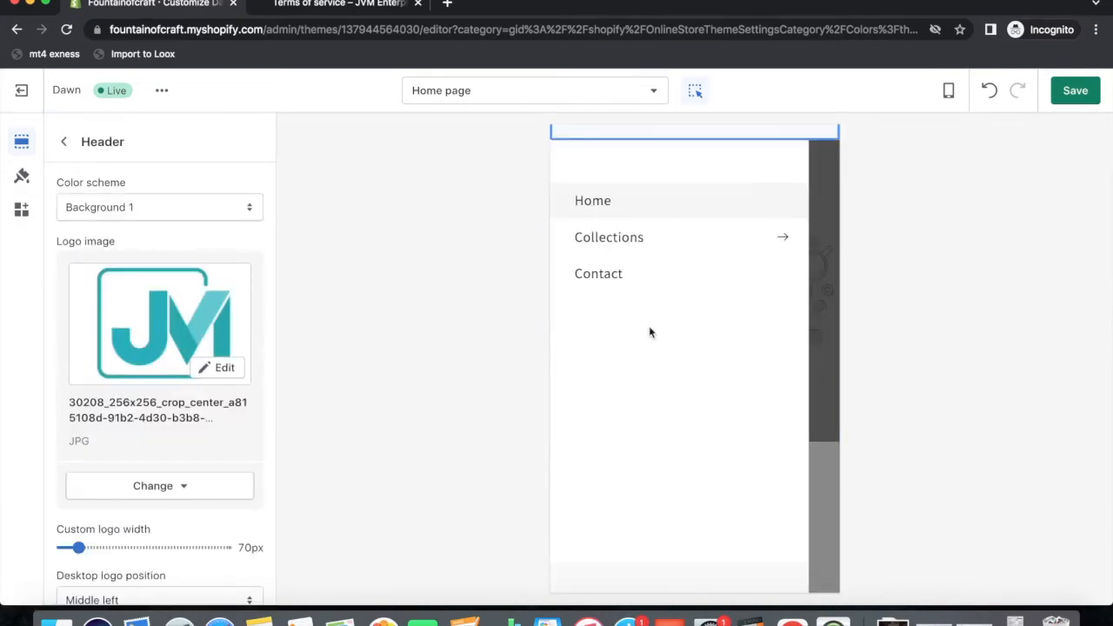
left_click(815, 276)
left_click(63, 141)
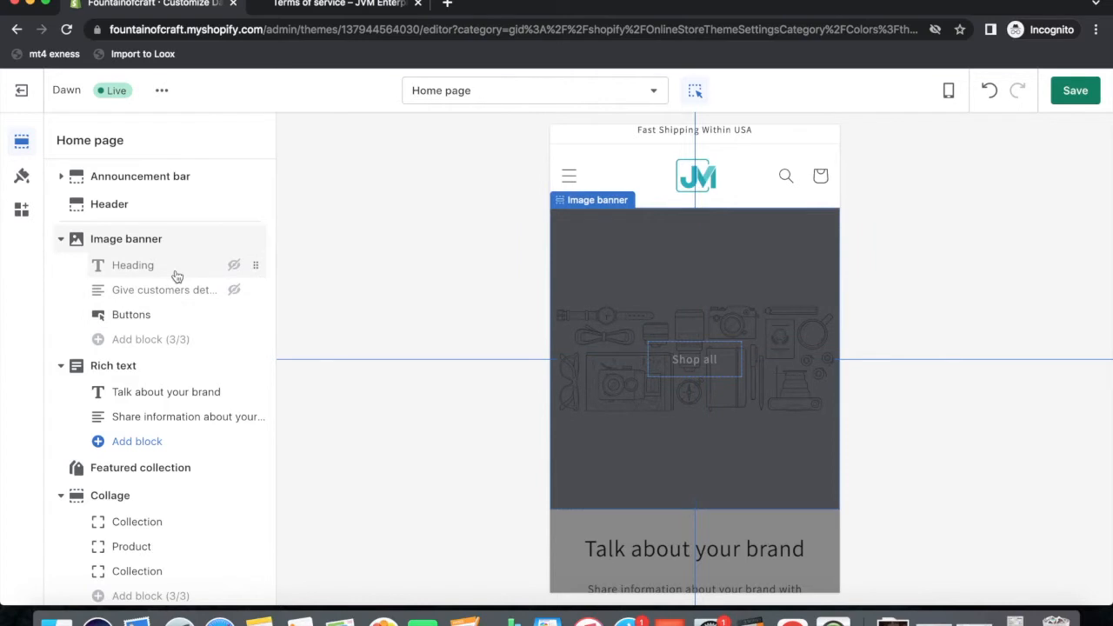
Set the Image banner's first image to the JVM Enterprises new_banner picture from the library.
left_click(144, 237)
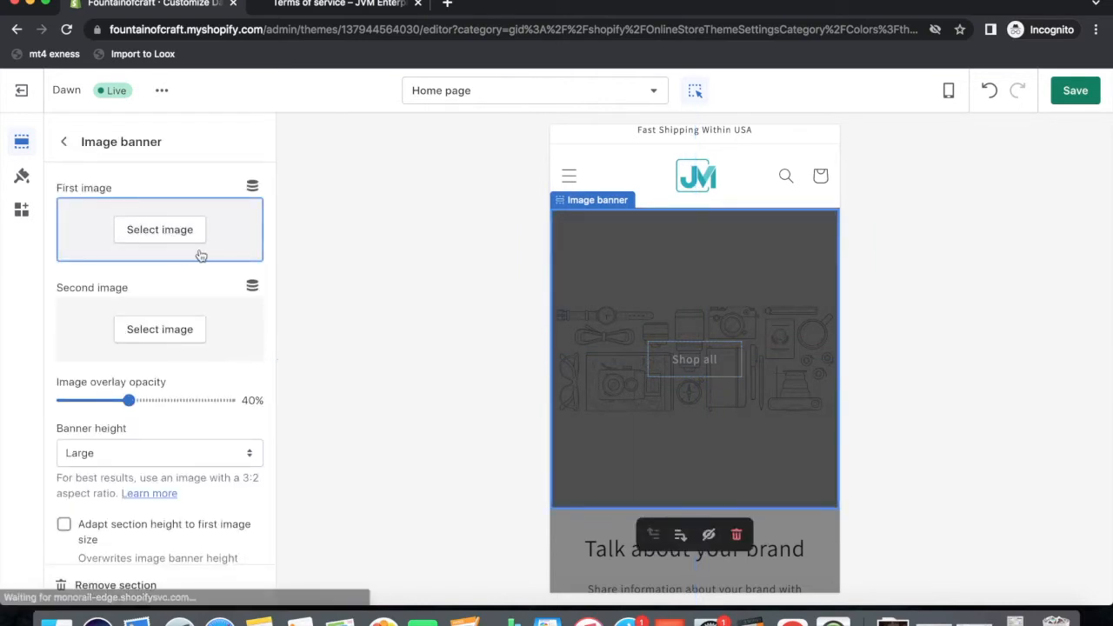
left_click(160, 230)
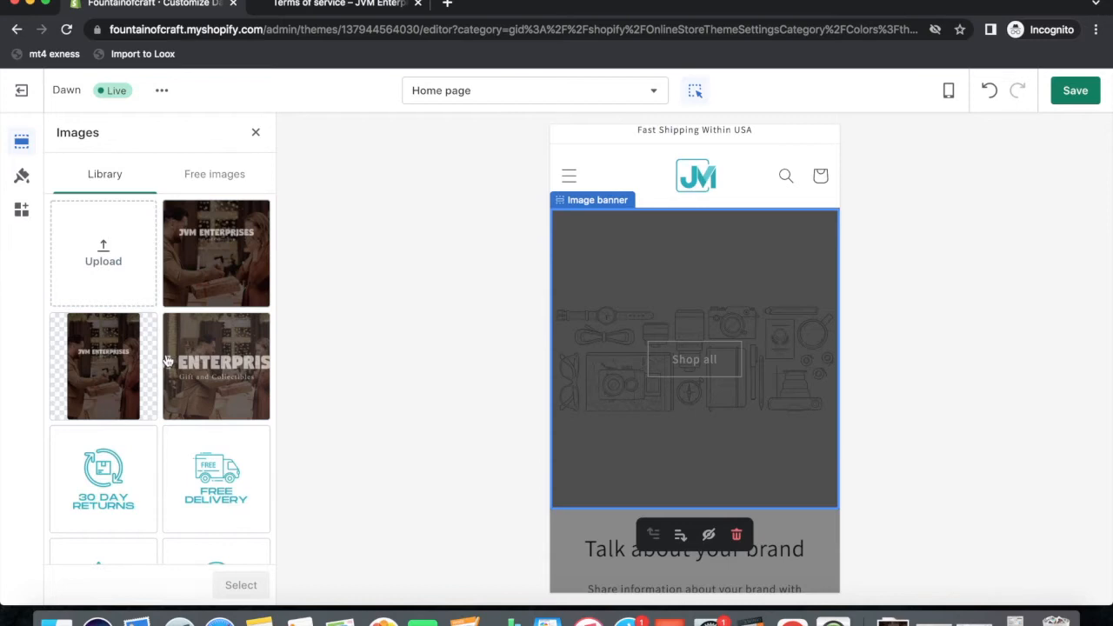
left_click(220, 265)
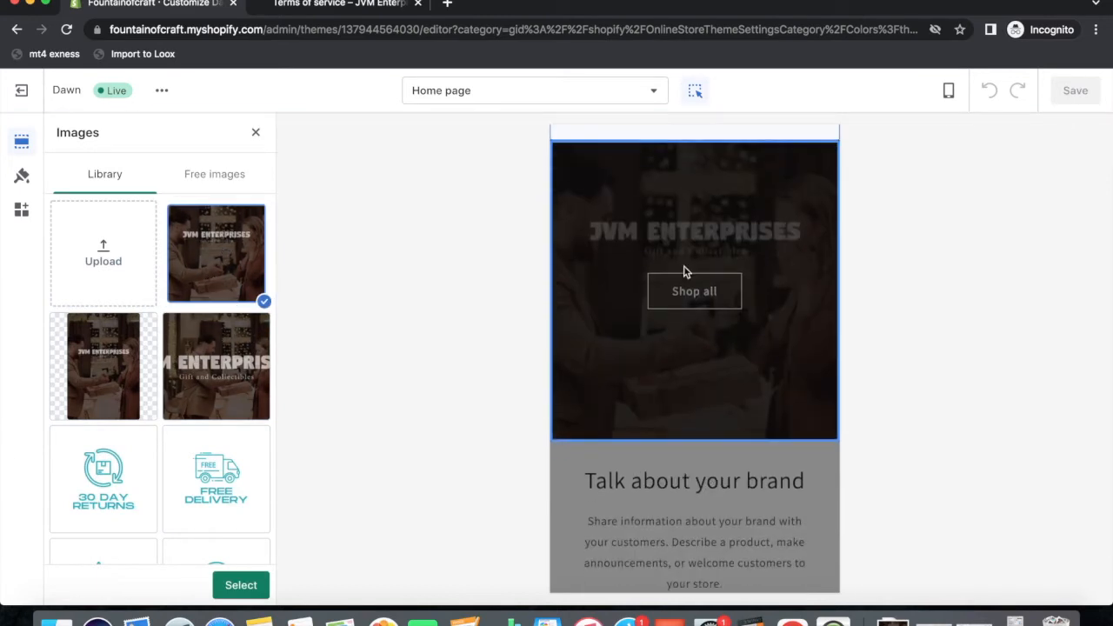
left_click(238, 586)
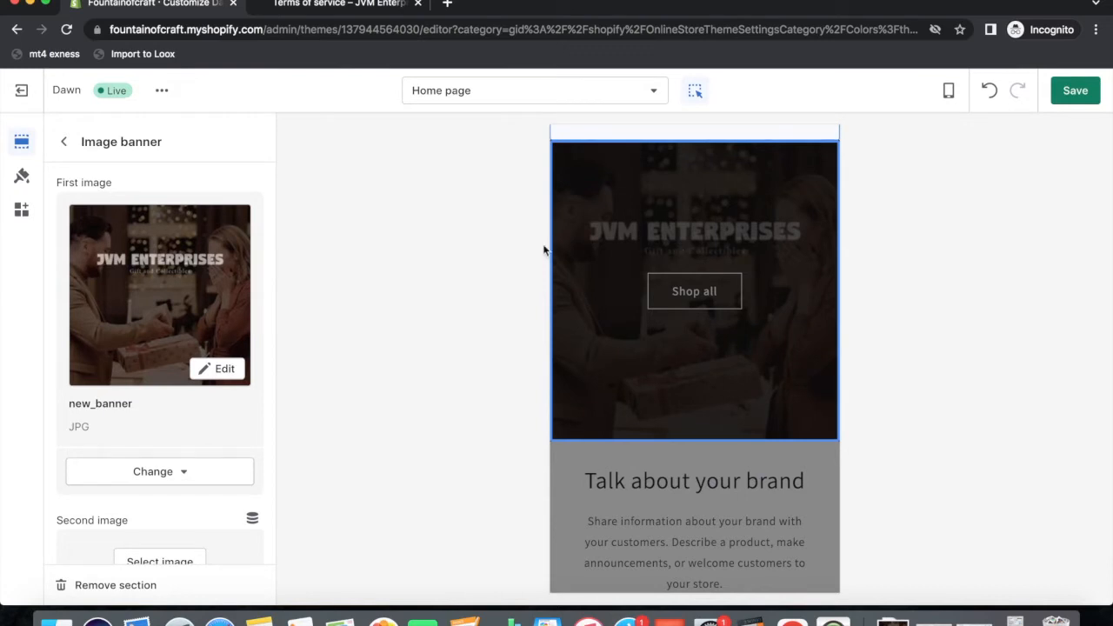
left_click(63, 141)
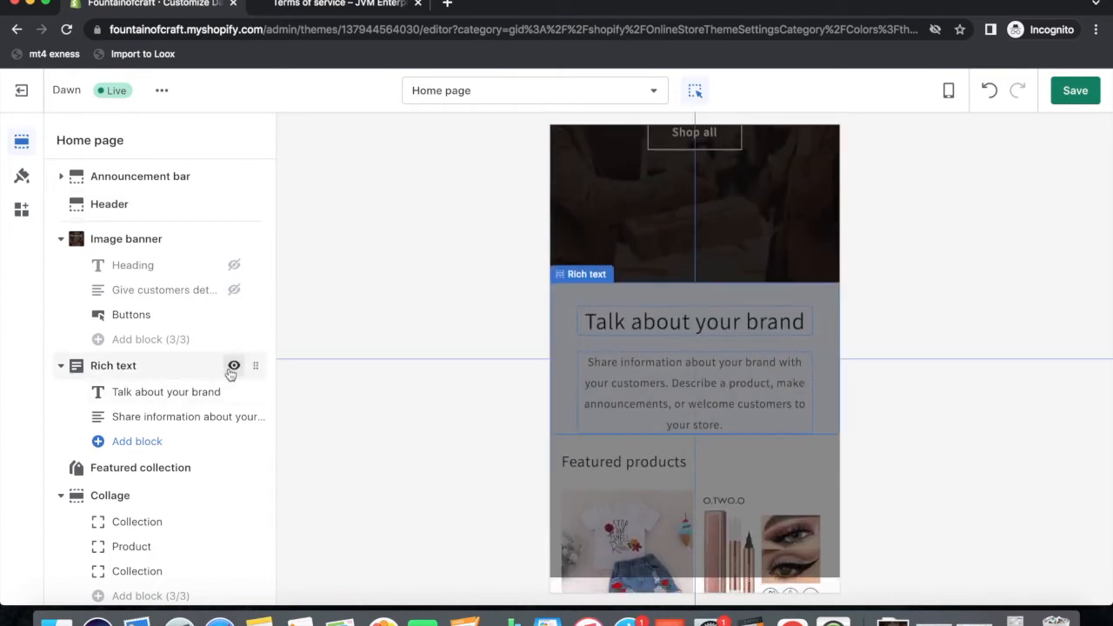
Hide the Rich text section and its 'Talk about your brand' heading block.
left_click(232, 367)
left_click(234, 393)
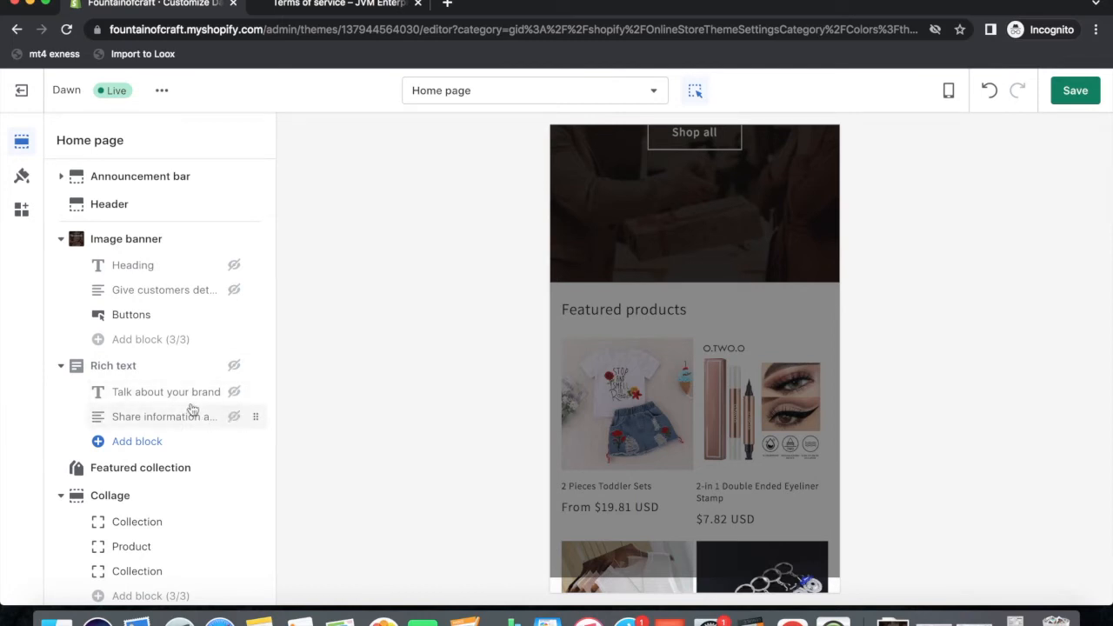
left_click(716, 324)
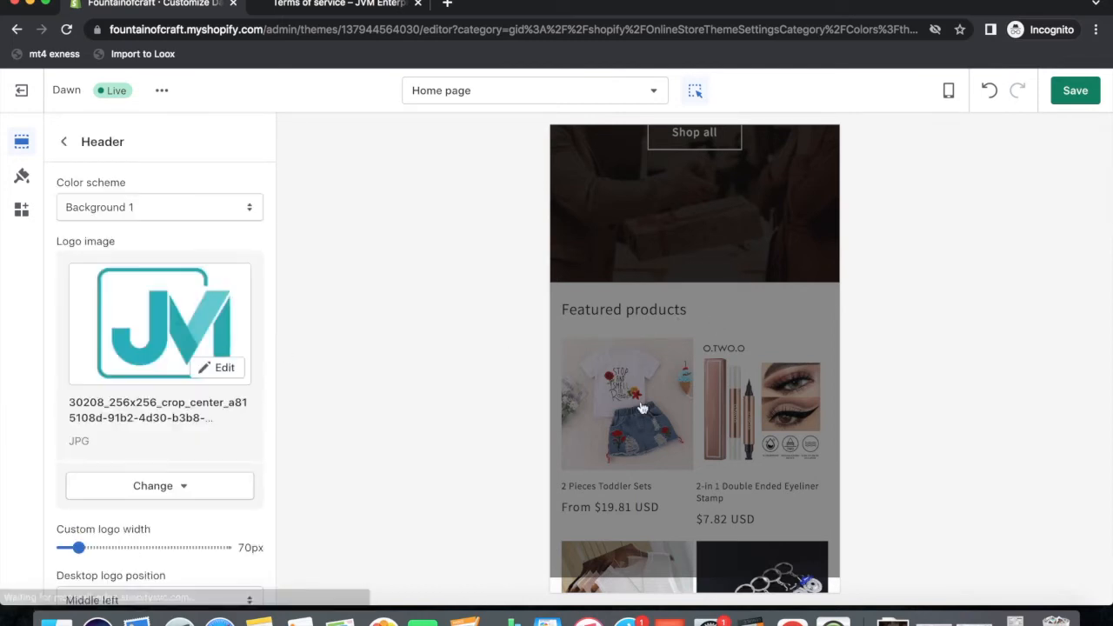
left_click(64, 141)
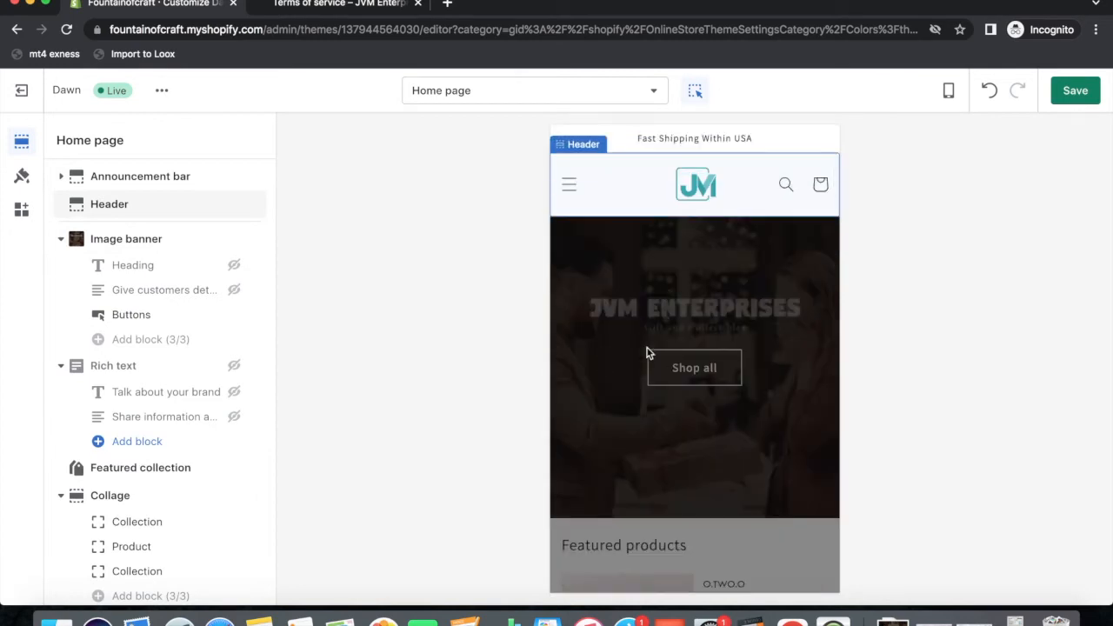
Open the Footer settings, then the Header settings with its logo and logo width options.
scroll(687, 416, "down", 20)
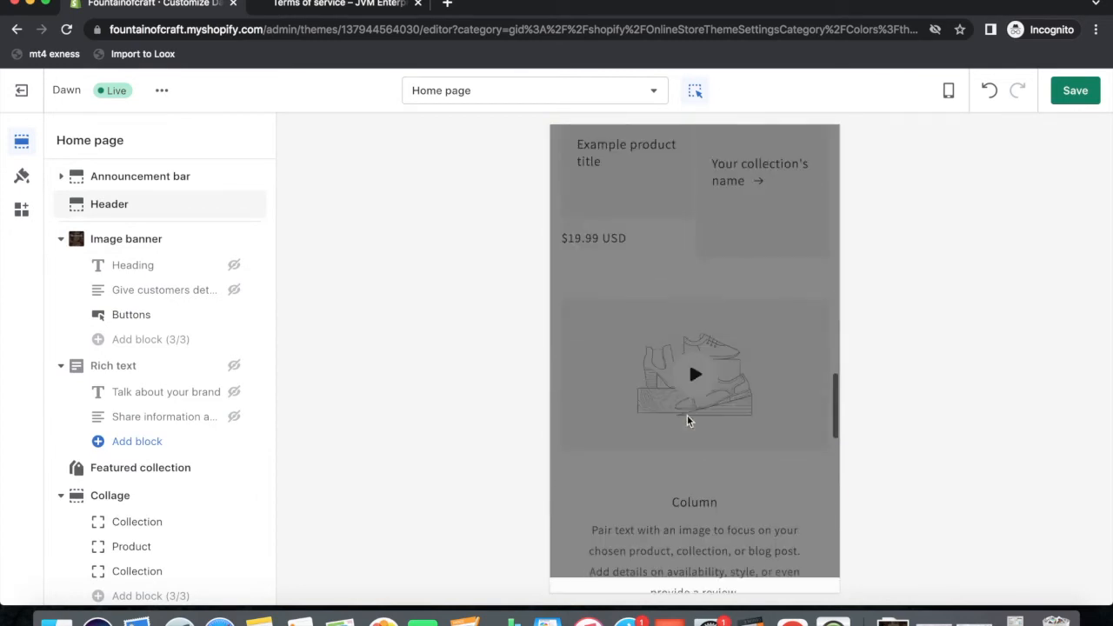
scroll(687, 415, "down", 5)
scroll(157, 435, "down", 5)
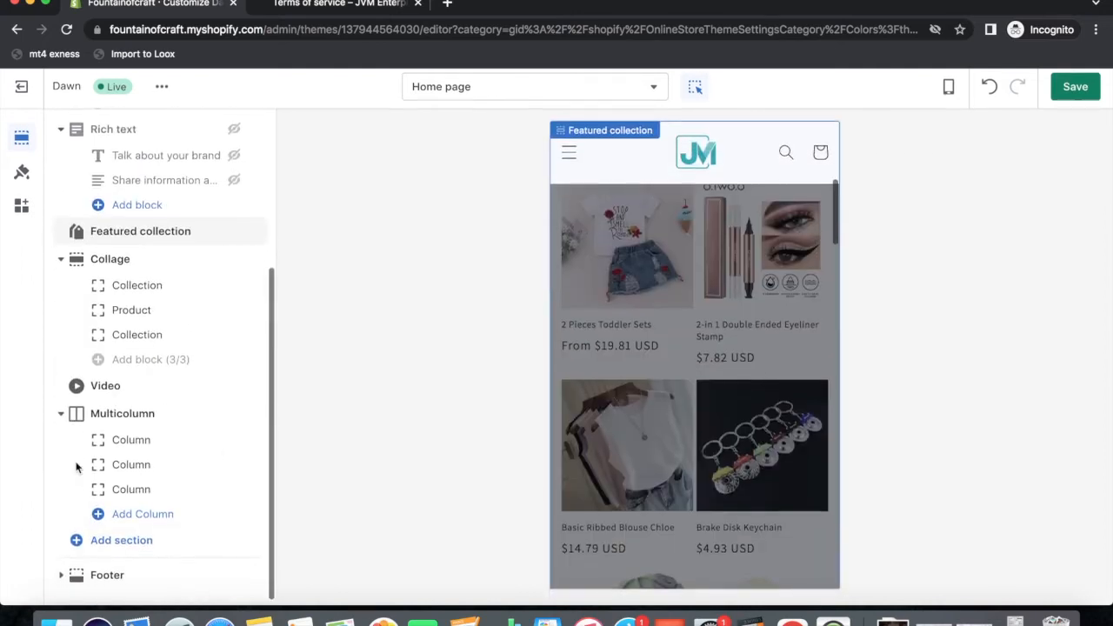
left_click(103, 578)
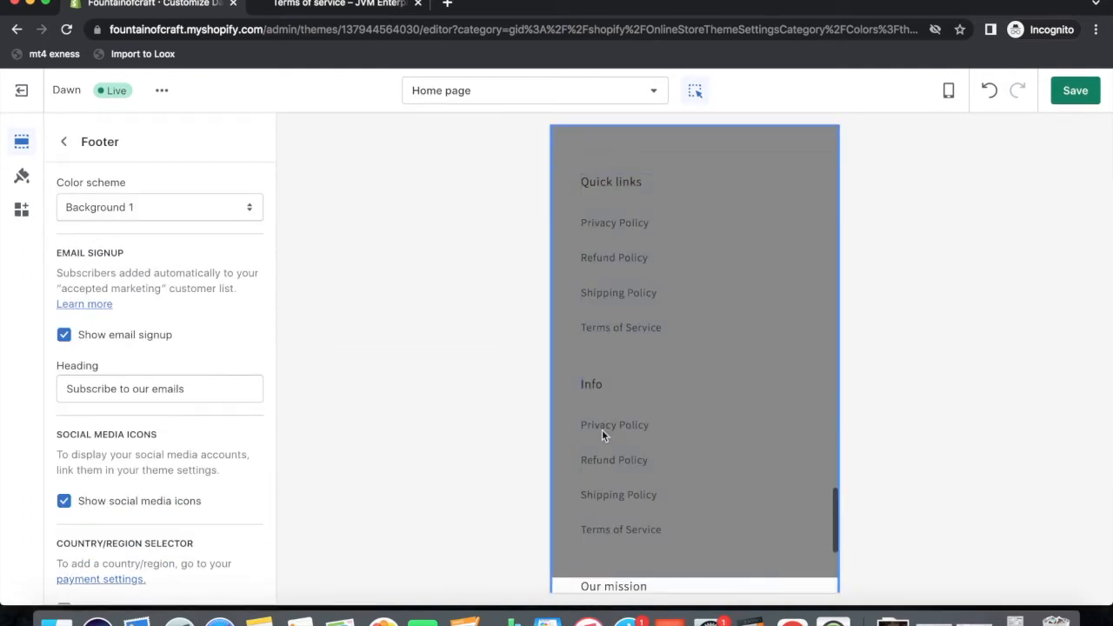
left_click(733, 373)
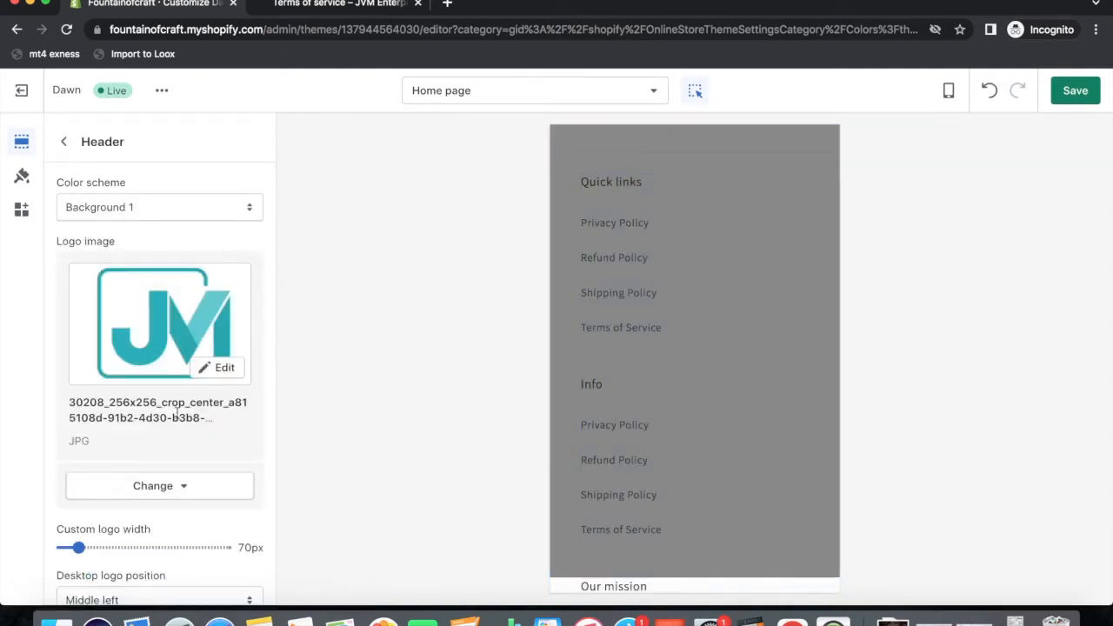
scroll(179, 502, "down", 3)
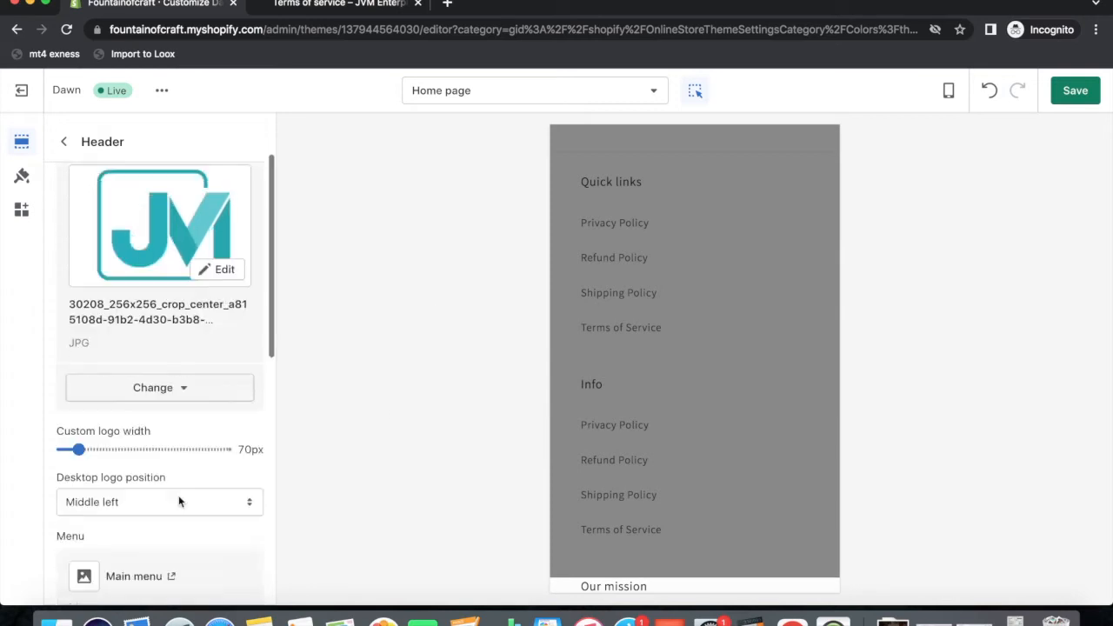
Hide the Info and Our mission footer blocks, leaving only Quick links above the email signup.
scroll(198, 480, "up", 3)
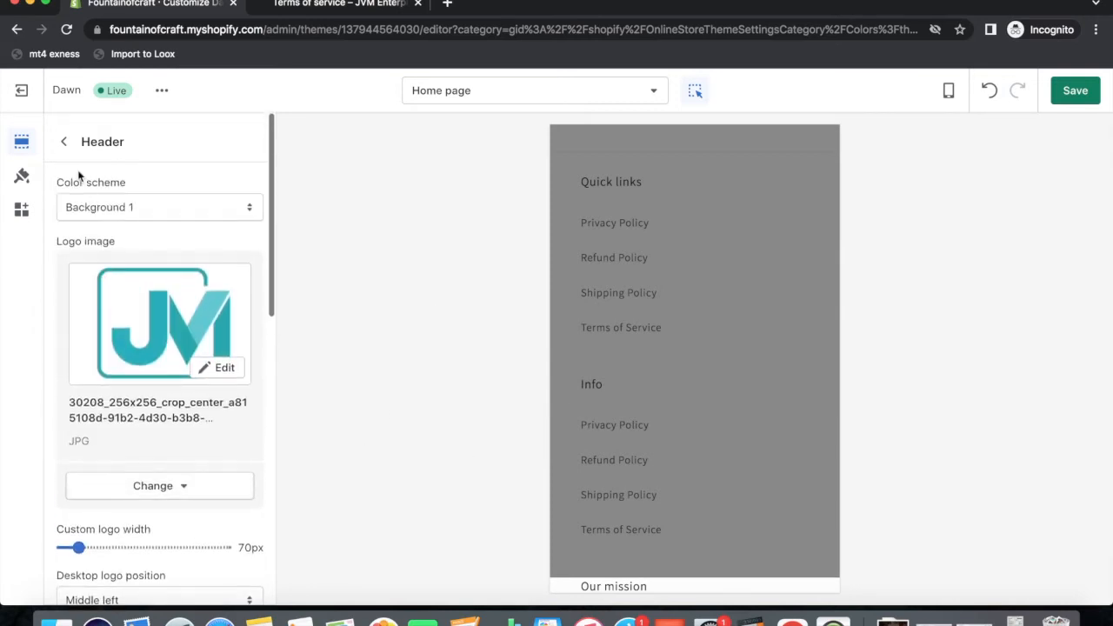
left_click(64, 142)
scroll(174, 444, "down", 3)
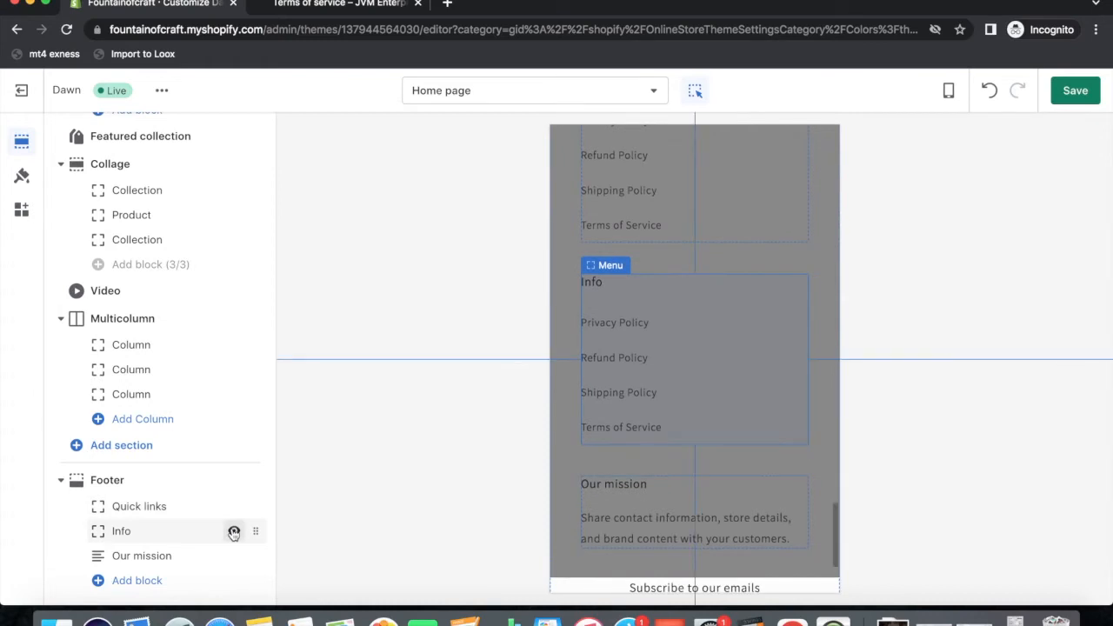
left_click(234, 533)
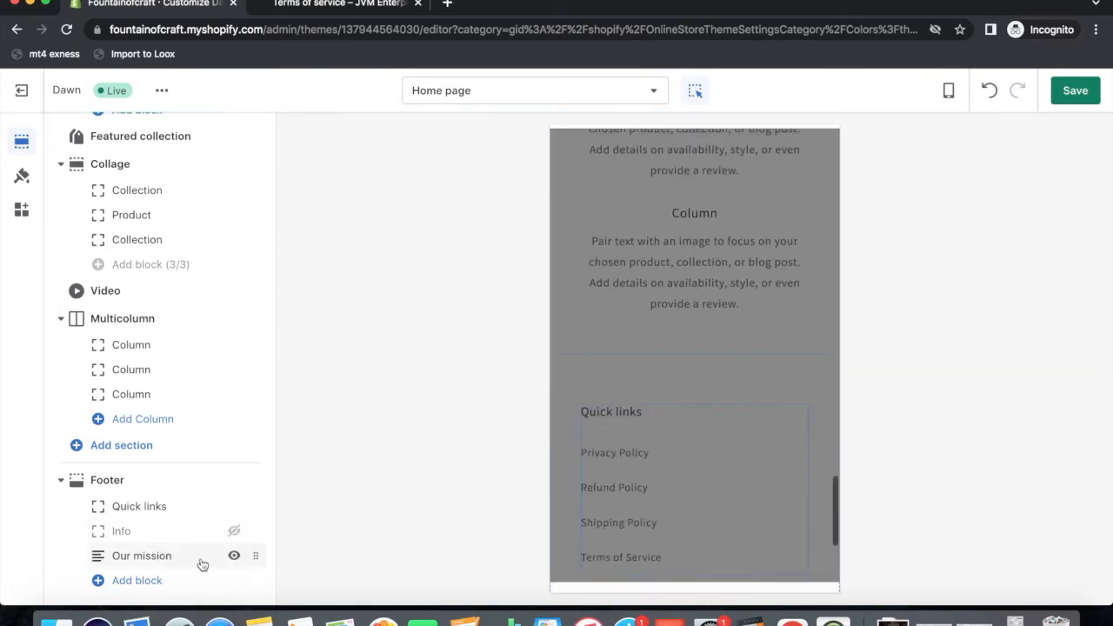
left_click(234, 556)
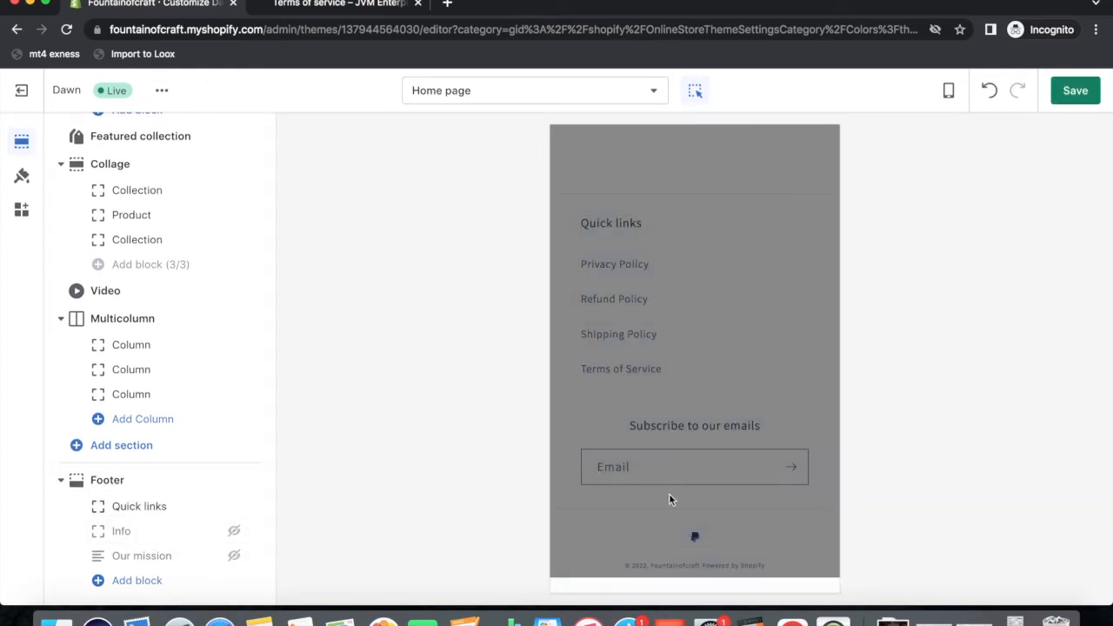
scroll(669, 493, "up", 5)
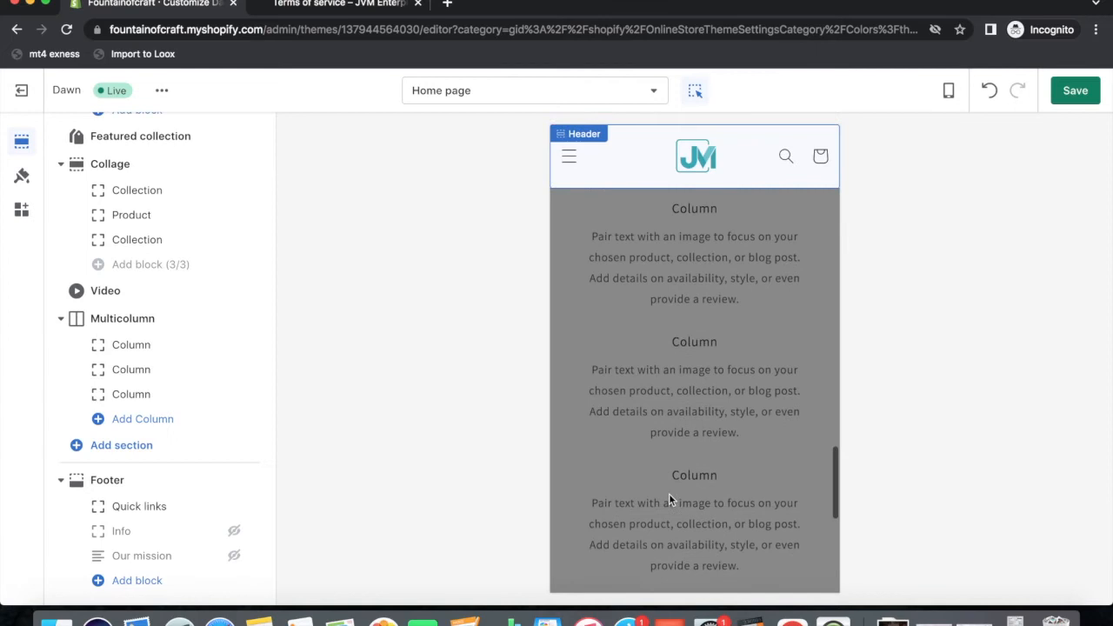
scroll(669, 500, "down", 5)
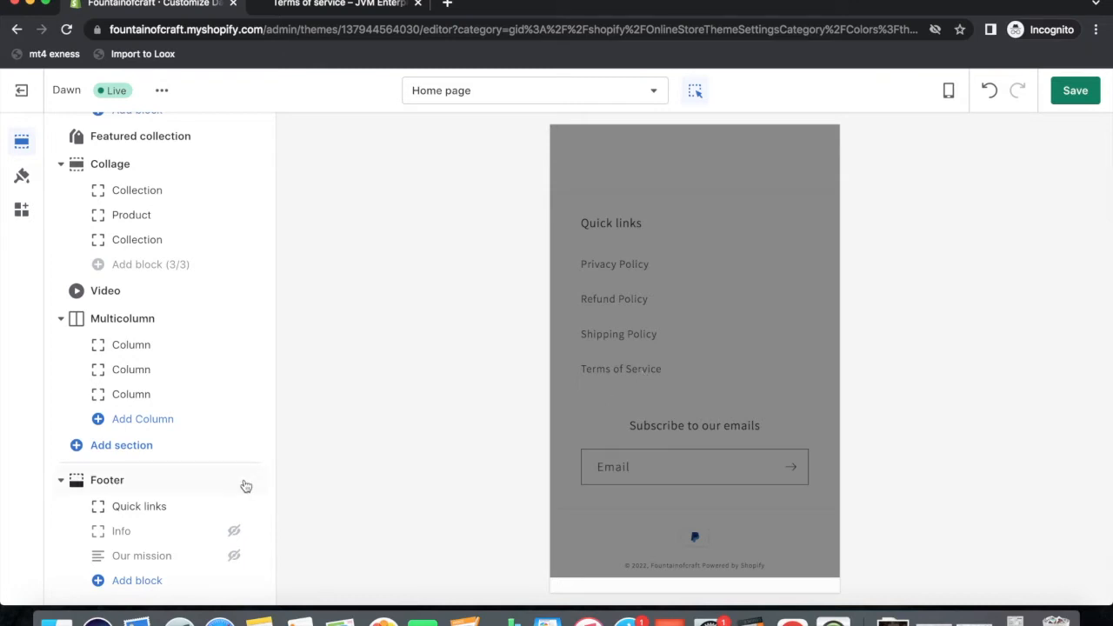
Add a footer text block headed 'Company Info' with an address and phone number, and save.
left_click(126, 581)
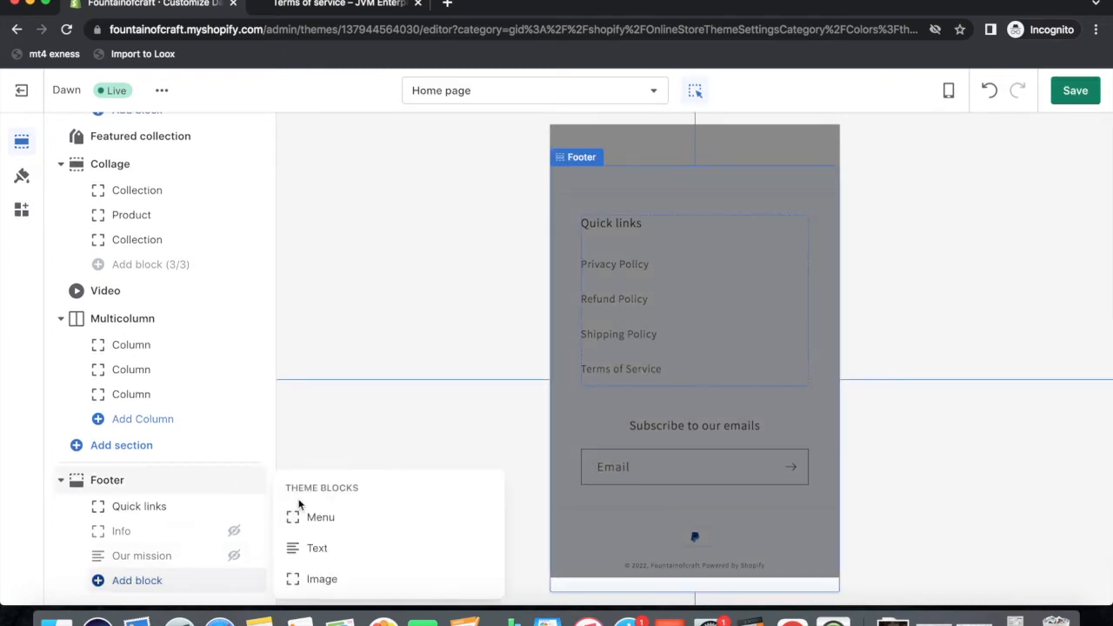
left_click(315, 548)
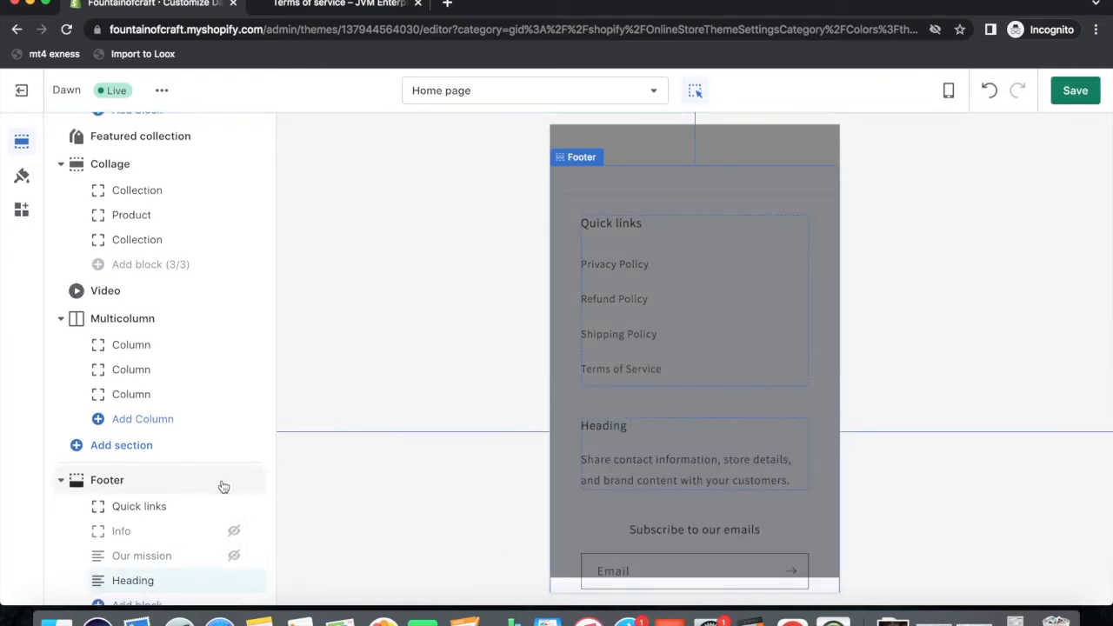
scroll(220, 487, "down", 1)
left_click(165, 556)
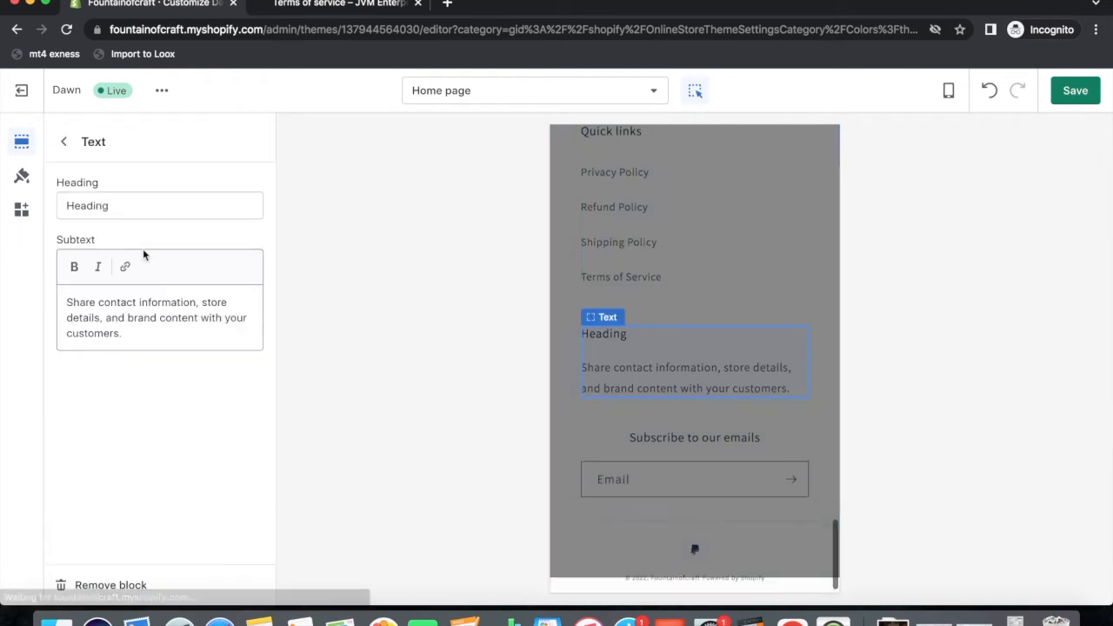
left_click_drag(137, 206, 2, 207)
type("Company Info")
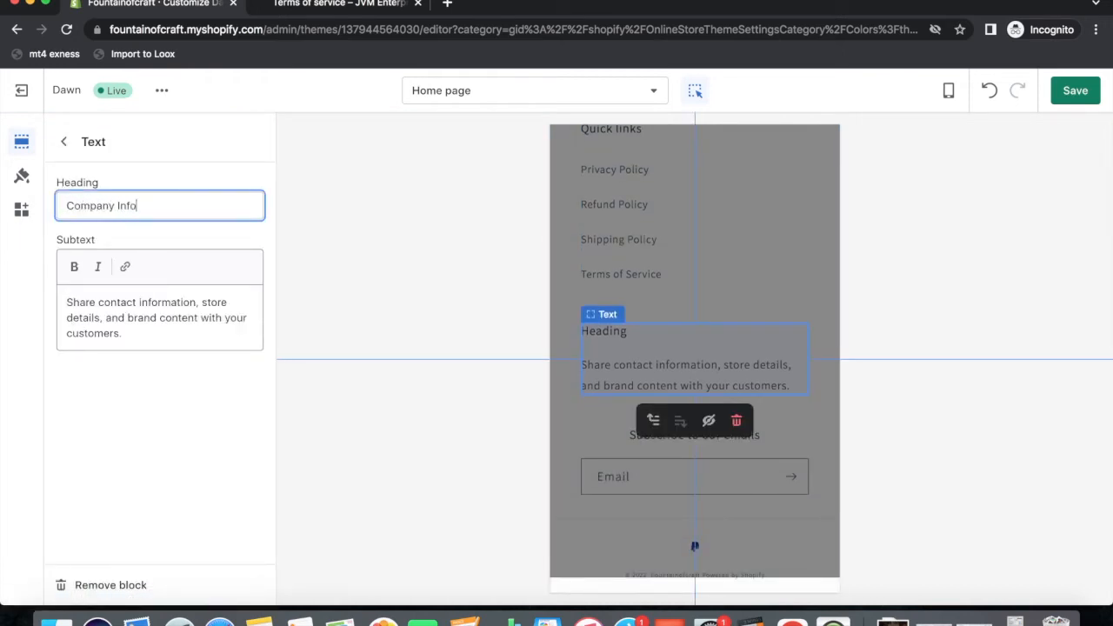
left_click_drag(128, 333, 12, 307)
type("Company Address:")
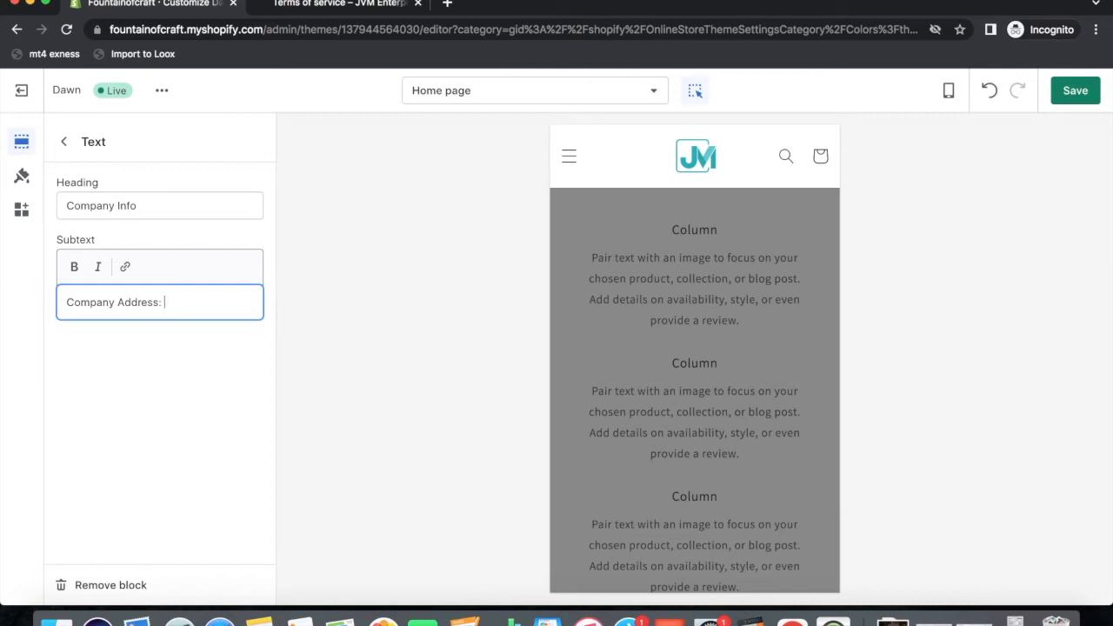
type("kakjshakjshakjhskjahsjhakjs")
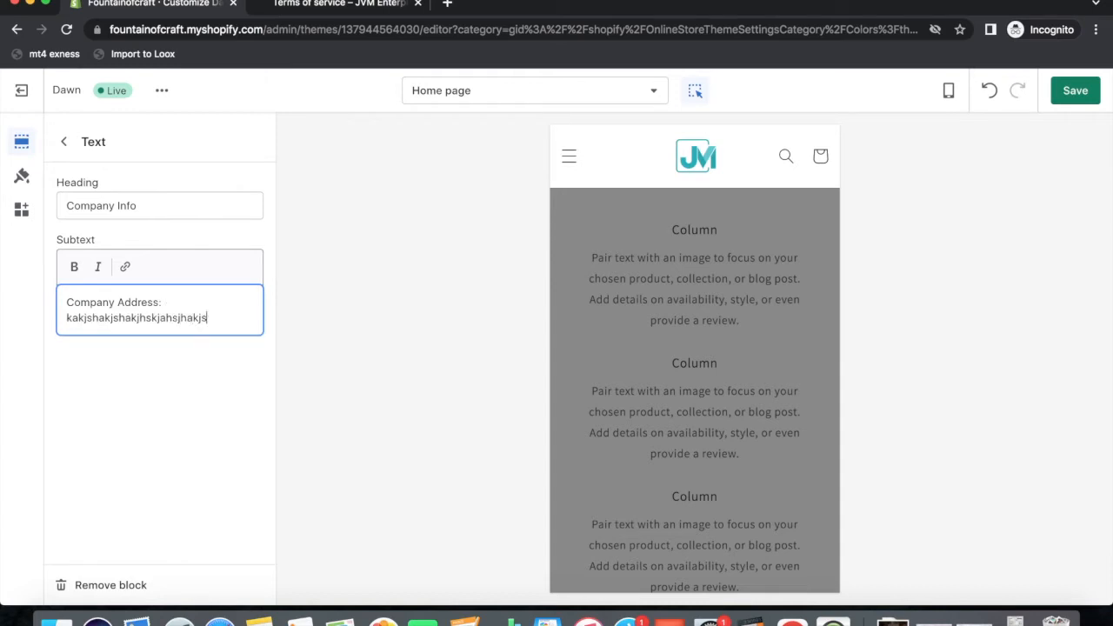
type("hakjskjshakjshajhskjahsjkah")
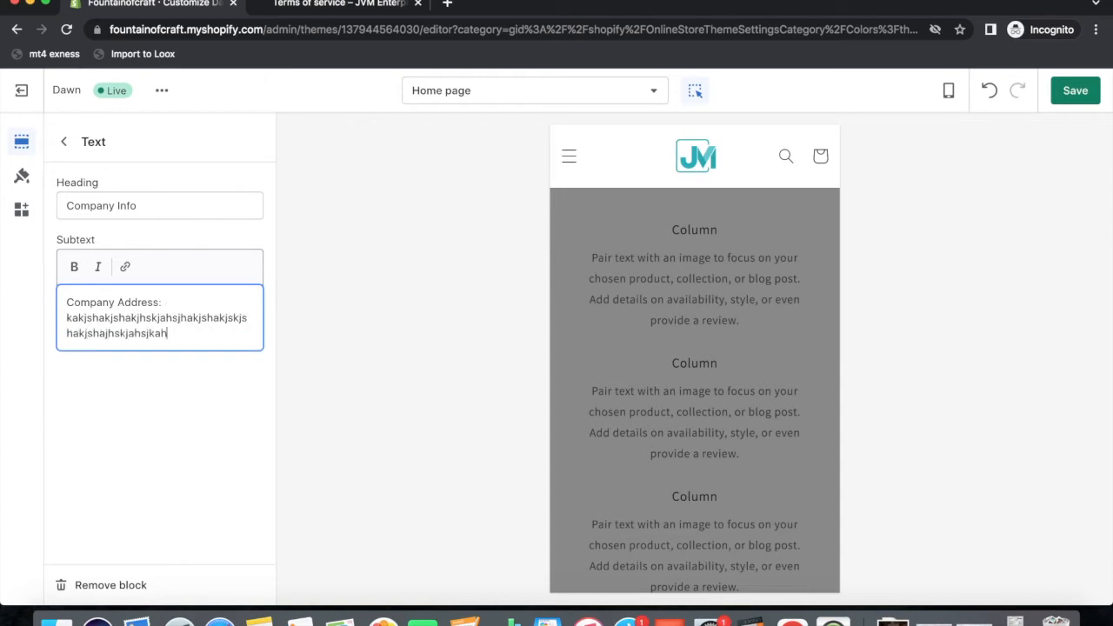
type(".")
key("Return")
key("Return")
type("Phone Number")
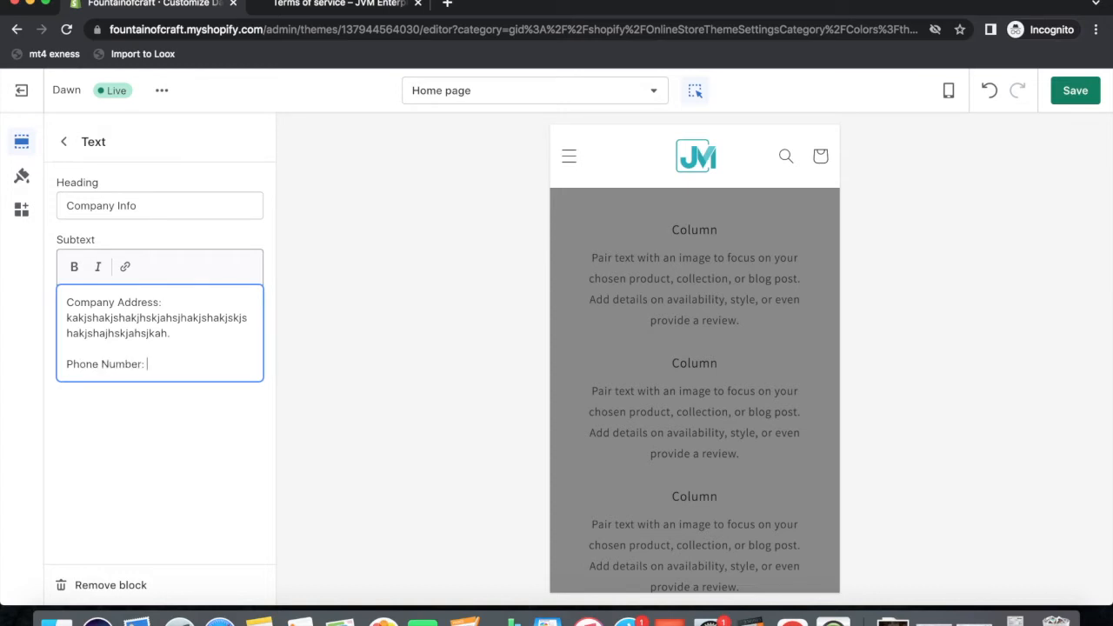
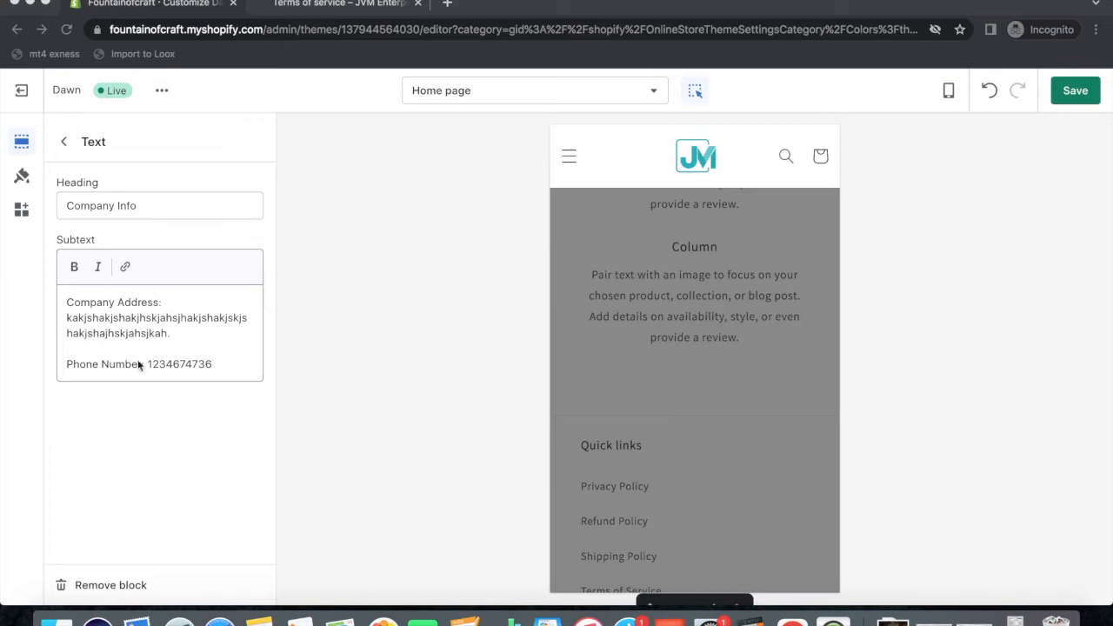
left_click(1081, 94)
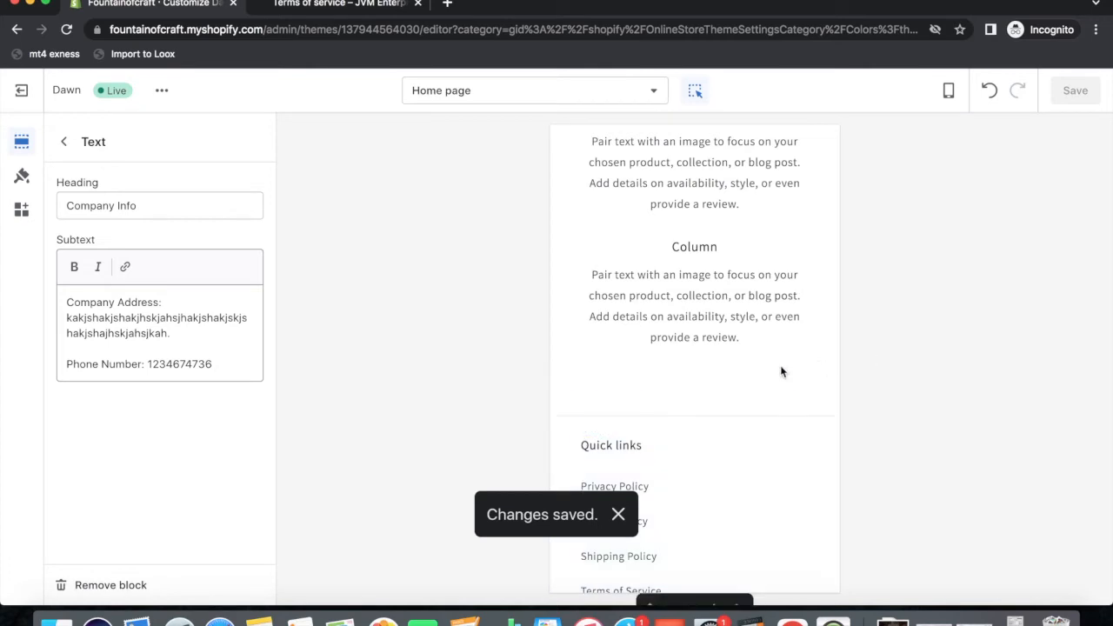
Trim the extra tail off the Company Info address and save the theme again.
scroll(780, 371, "down", 3)
scroll(774, 370, "down", 2)
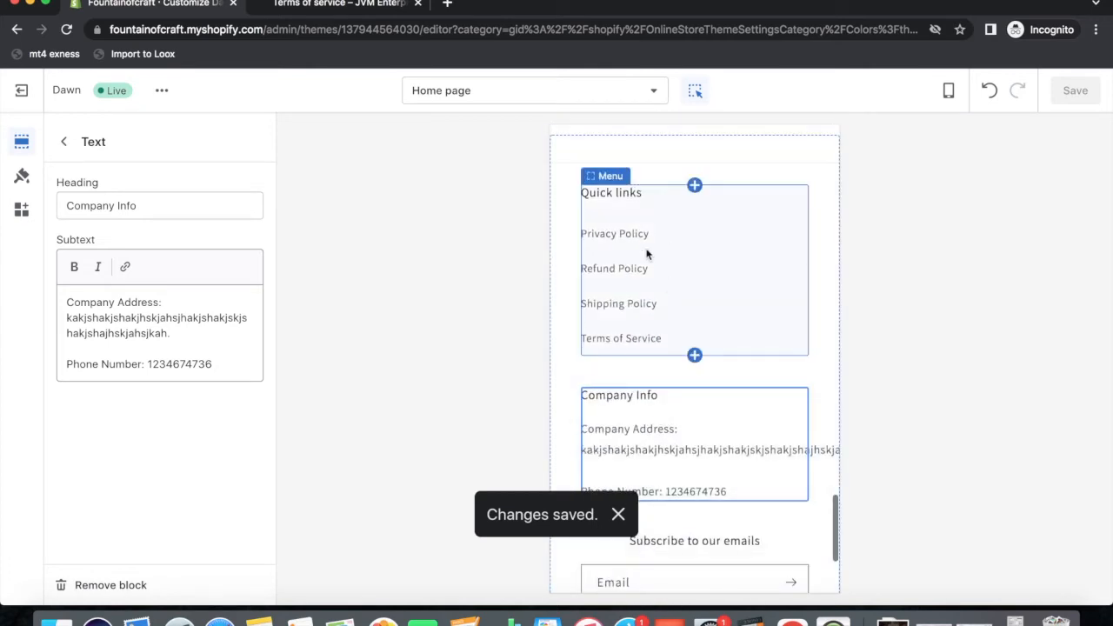
scroll(674, 371, "down", 2)
left_click(185, 334)
mouse_move(185, 335)
left_mouse_down()
mouse_move(69, 330)
mouse_move(196, 296)
mouse_move(176, 315)
left_mouse_up()
key("BackSpace")
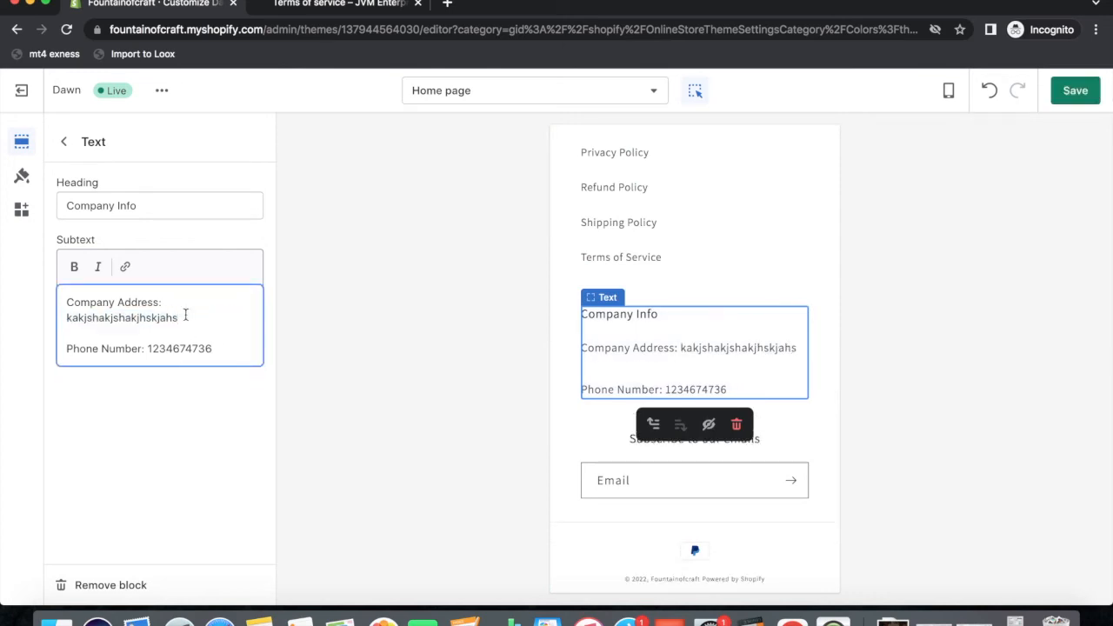
left_click(1075, 91)
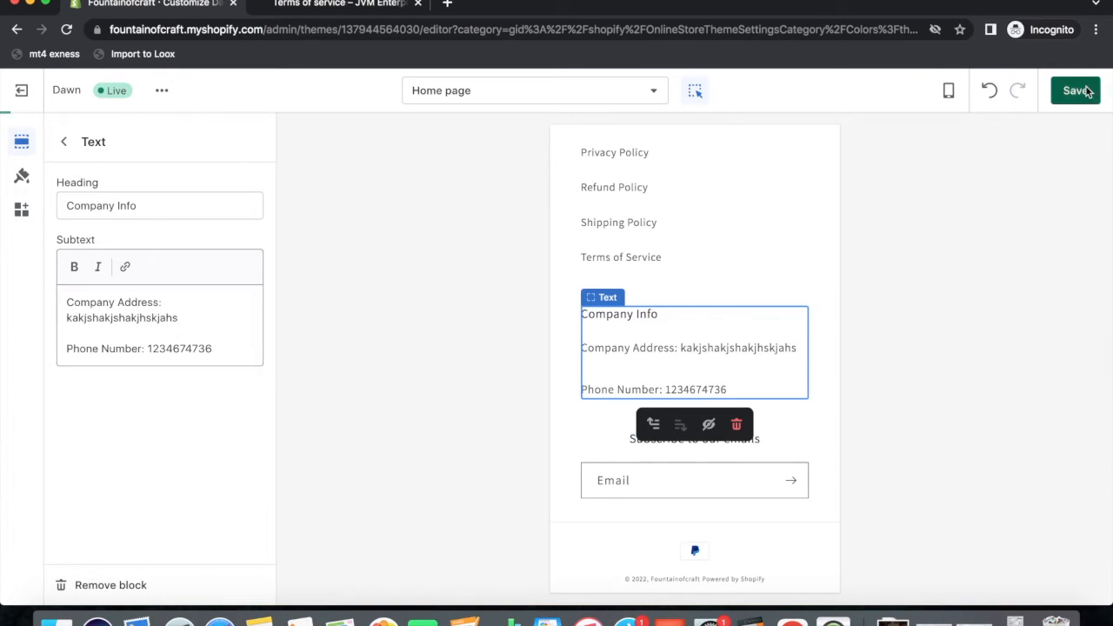
scroll(683, 420, "down", 3)
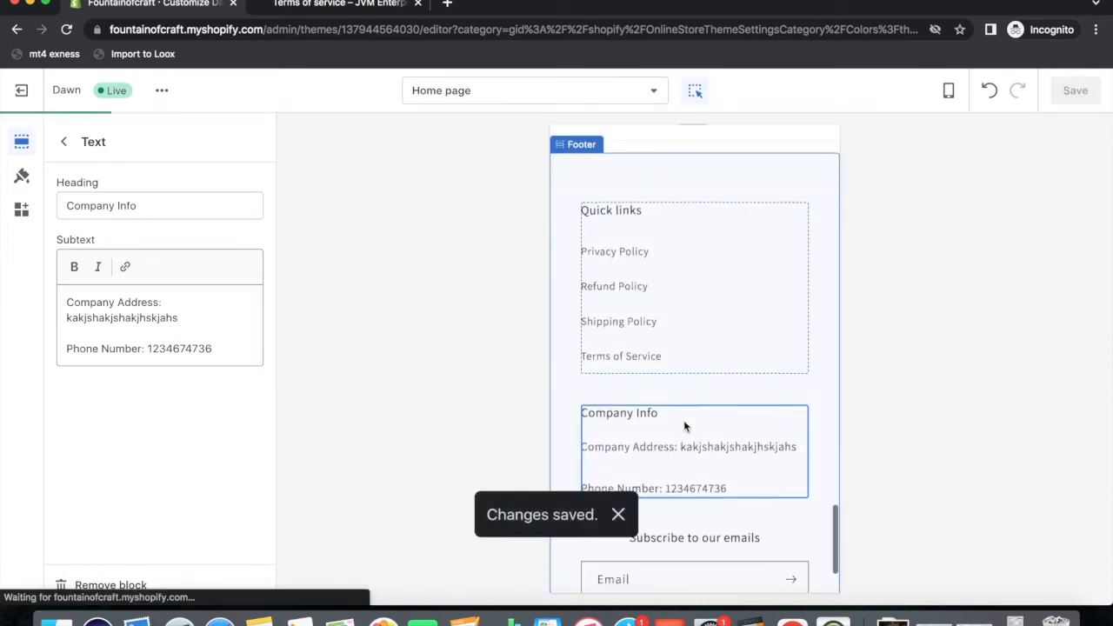
scroll(636, 392, "down", 2)
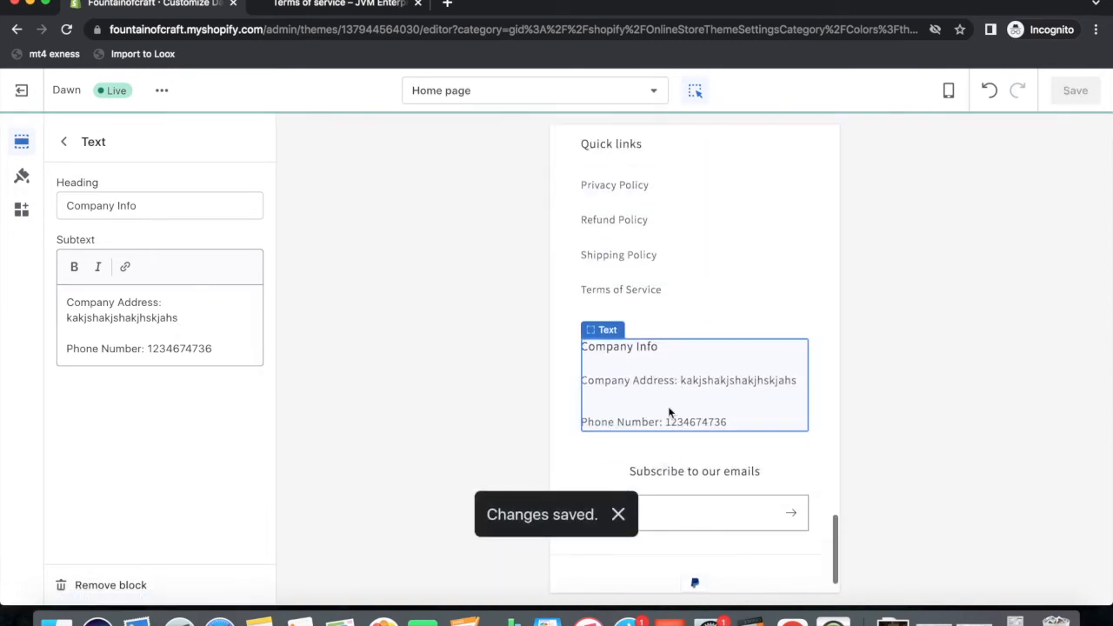
scroll(684, 502, "down", 1)
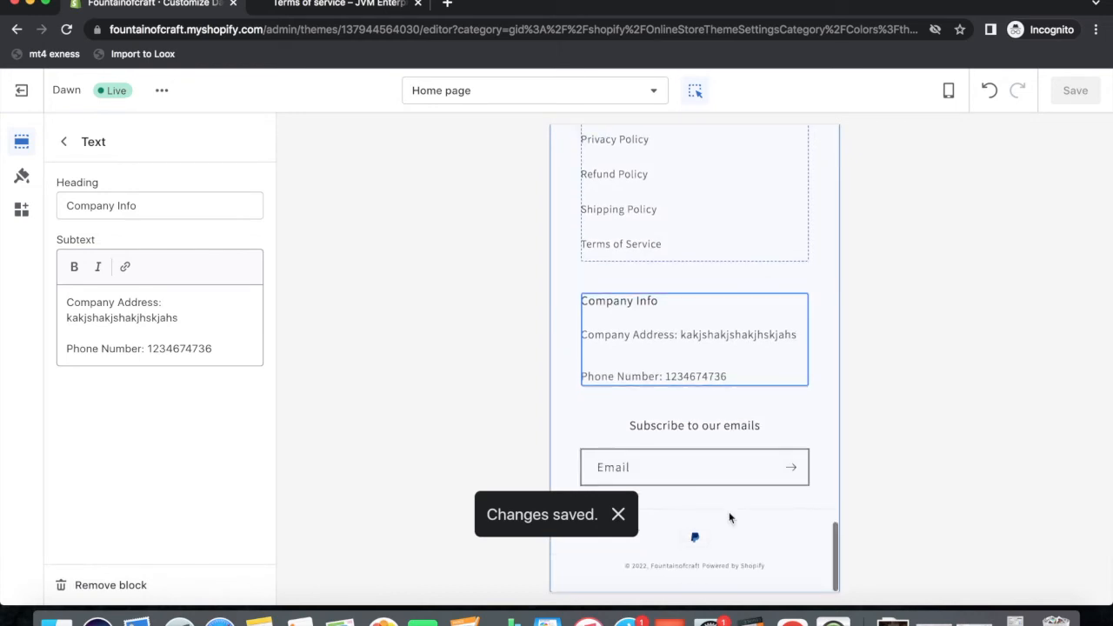
Replace the footer's email signup heading with 'Get 10% OFF on your entire order'.
left_click(667, 445)
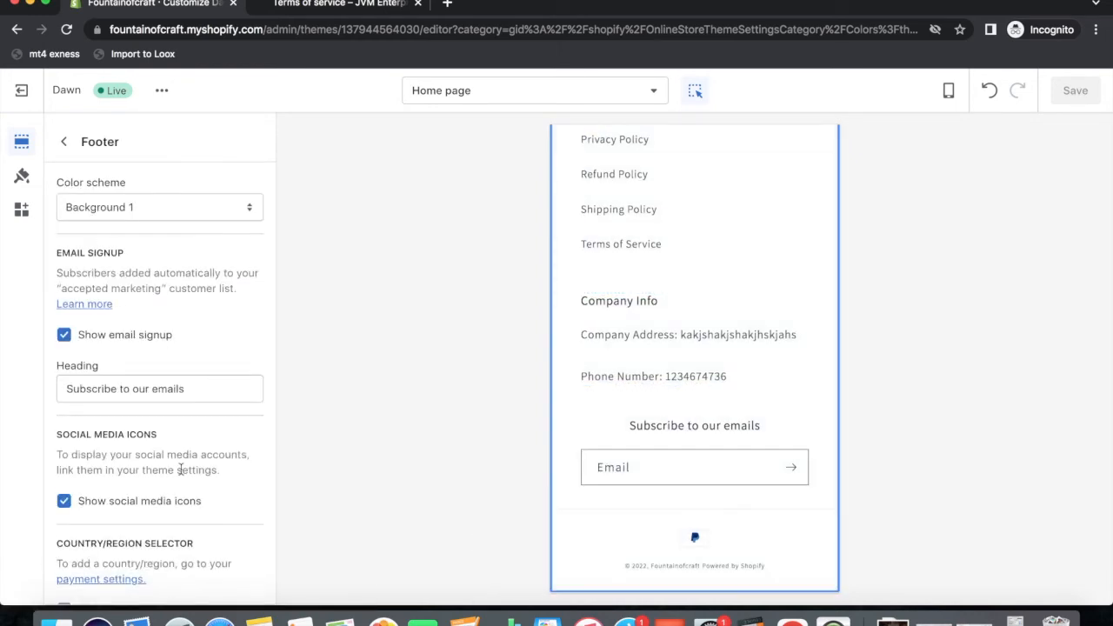
scroll(181, 467, "down", 4)
scroll(181, 474, "up", 4)
left_click_drag(192, 389, 17, 396)
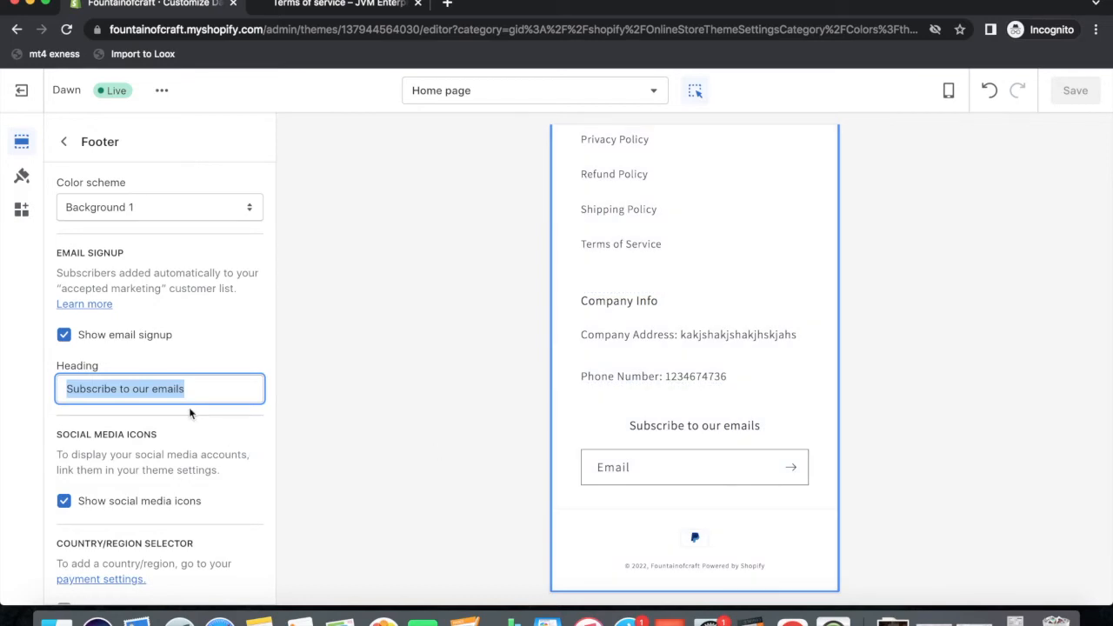
type("gfT")
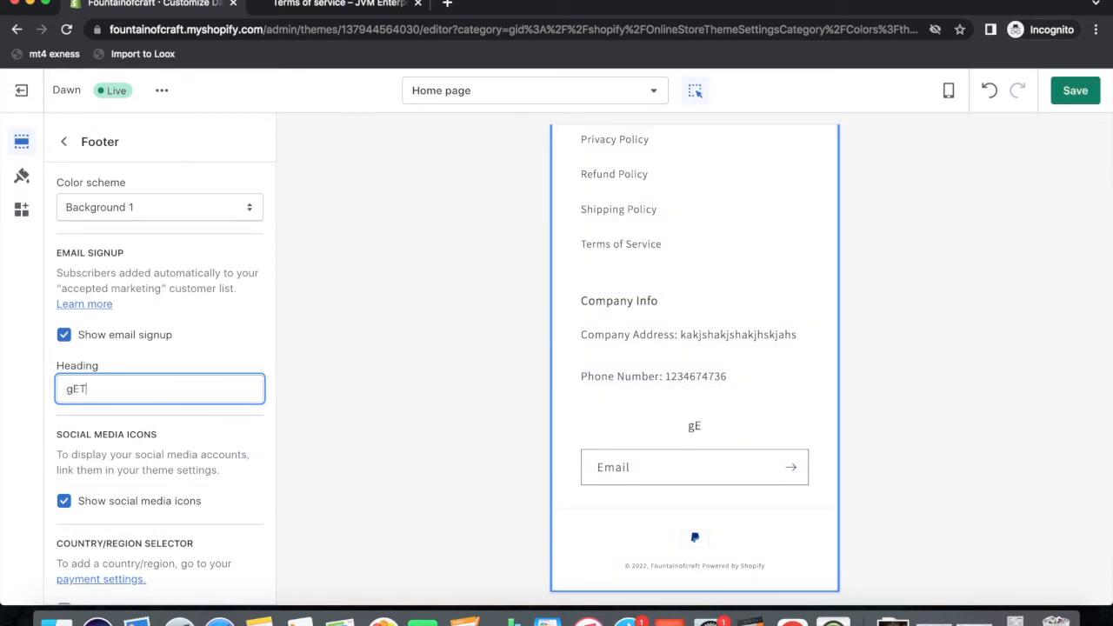
key("BackSpace")
key("BackSpace")
key("BackSpace")
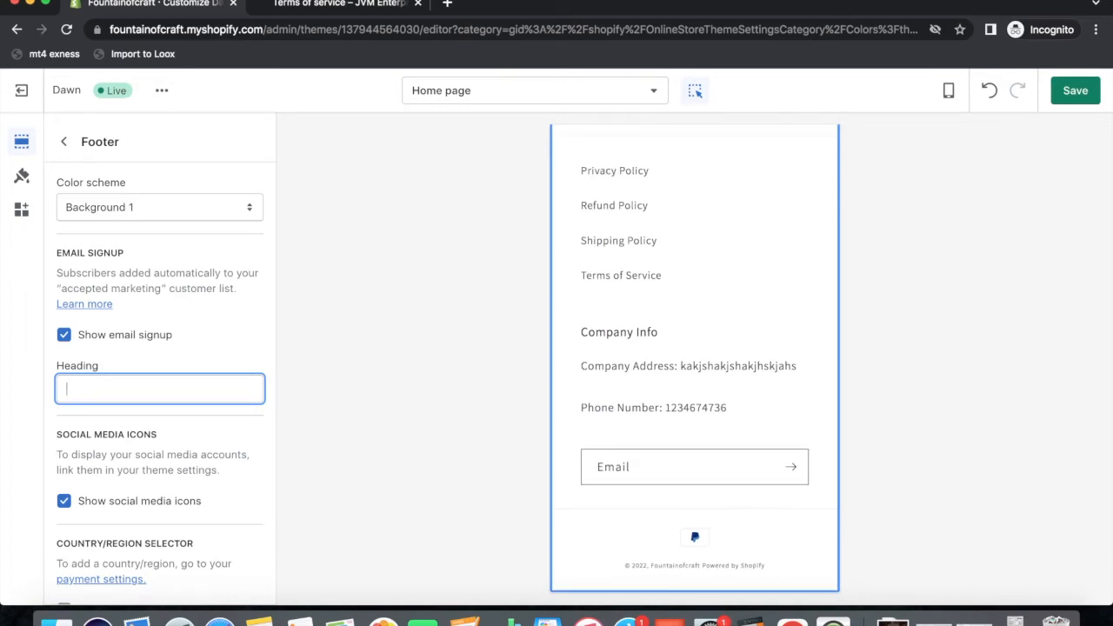
type("Get 2-%")
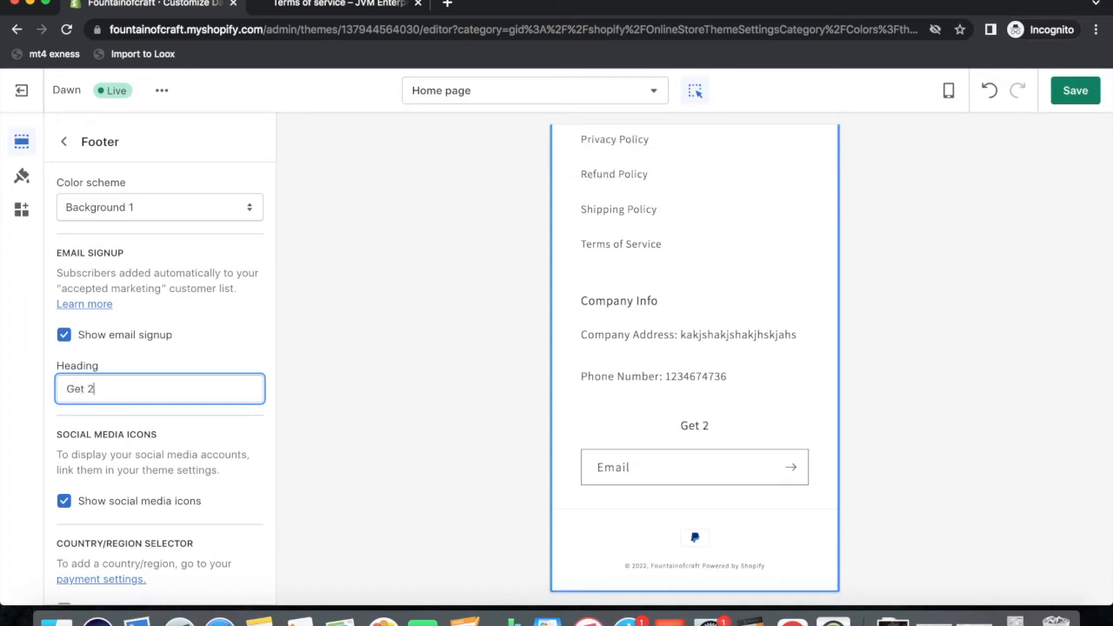
key("BackSpace")
key("BackSpace")
key("BackSpace")
type("10% OFF on your entire order")
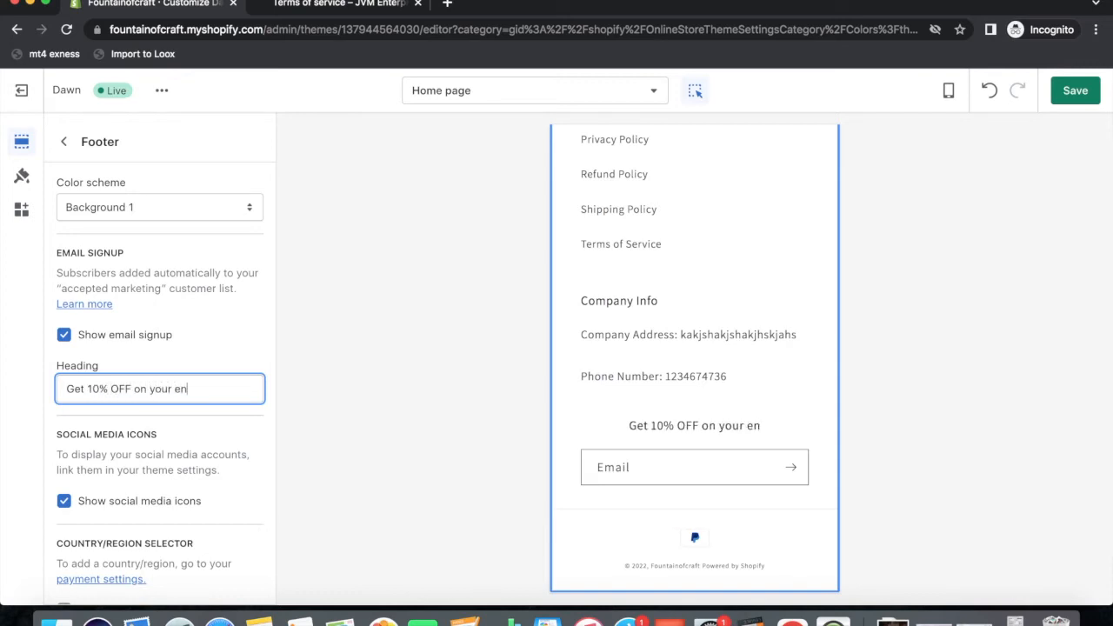
Capitalise 'Entire' and 'Order' in the footer heading and save the theme.
left_click(180, 389)
key("BackSpace")
type("Entire order")
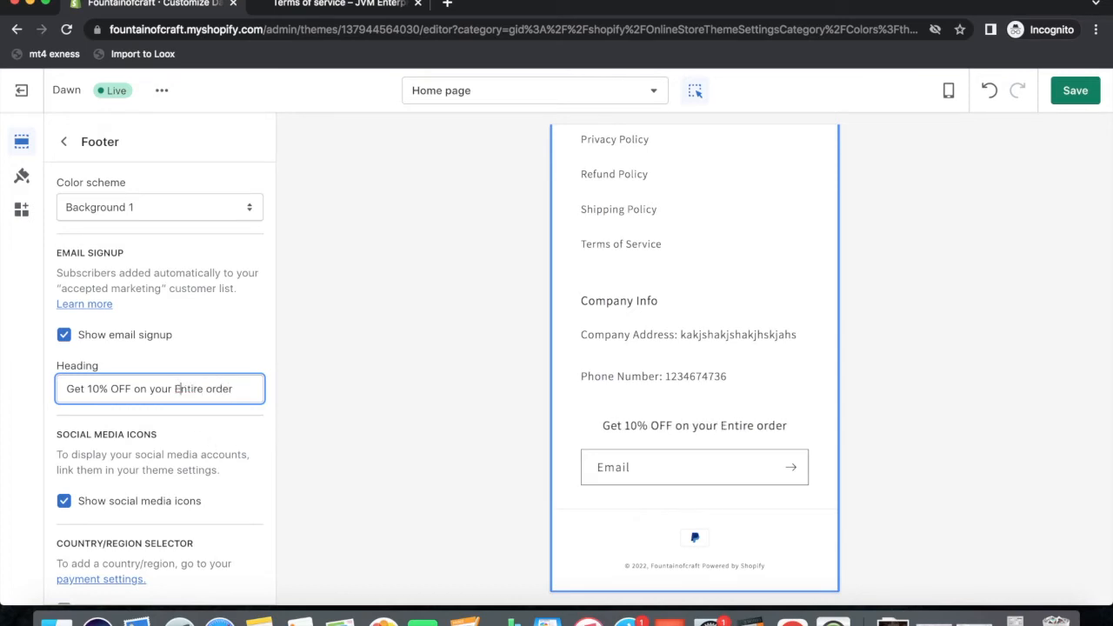
left_click(210, 388)
key("BackSpace")
type("O")
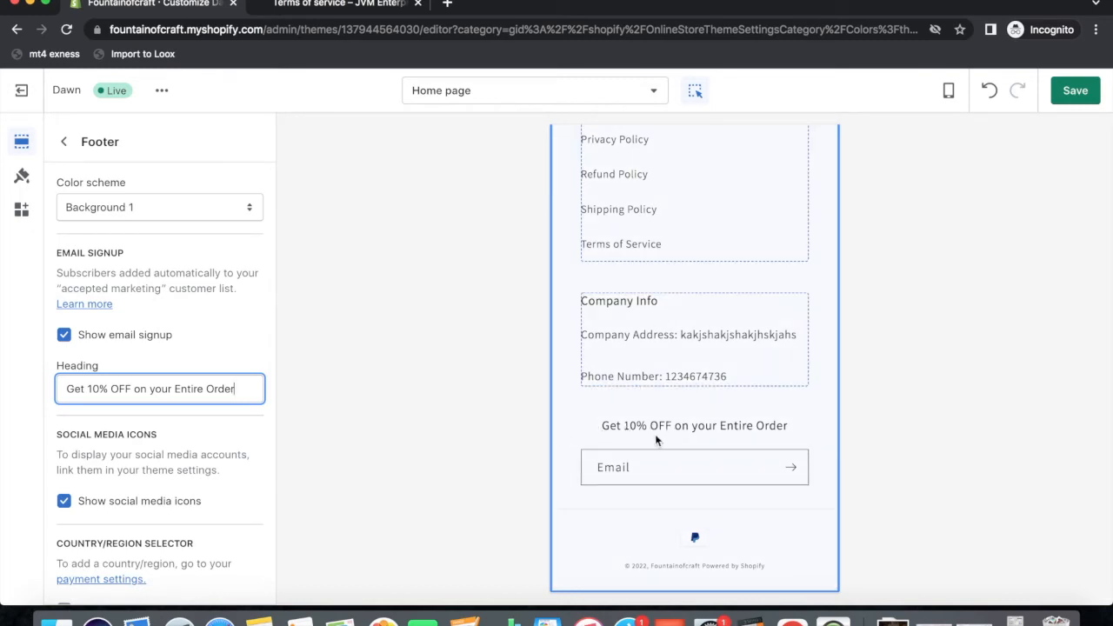
left_click(1075, 92)
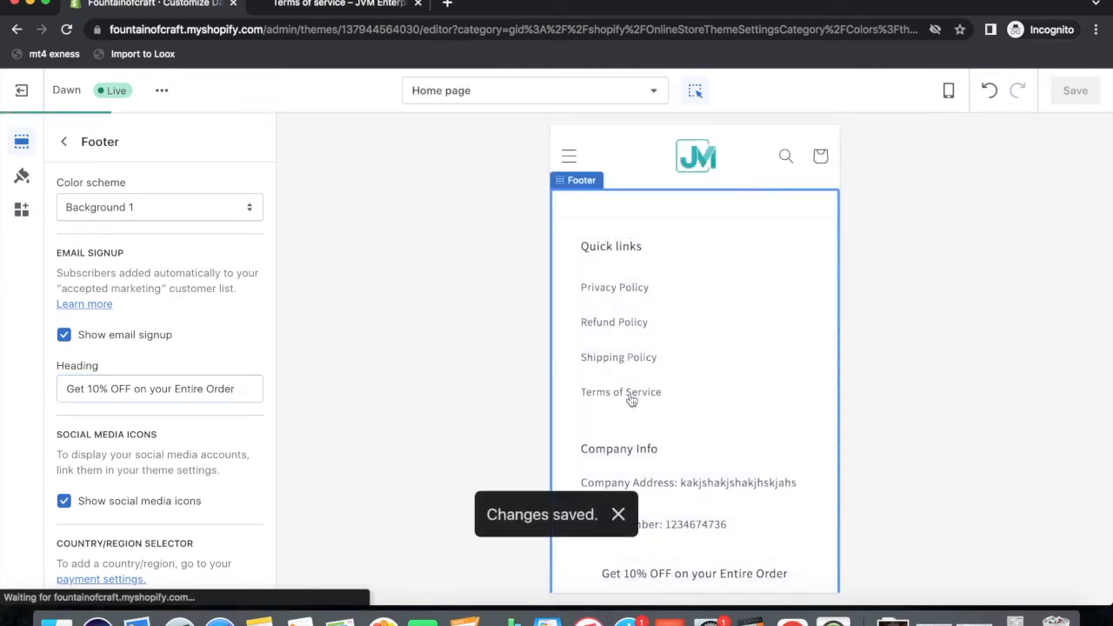
View the live storefront to check the new footer heading, then close it.
scroll(714, 385, "up", 8)
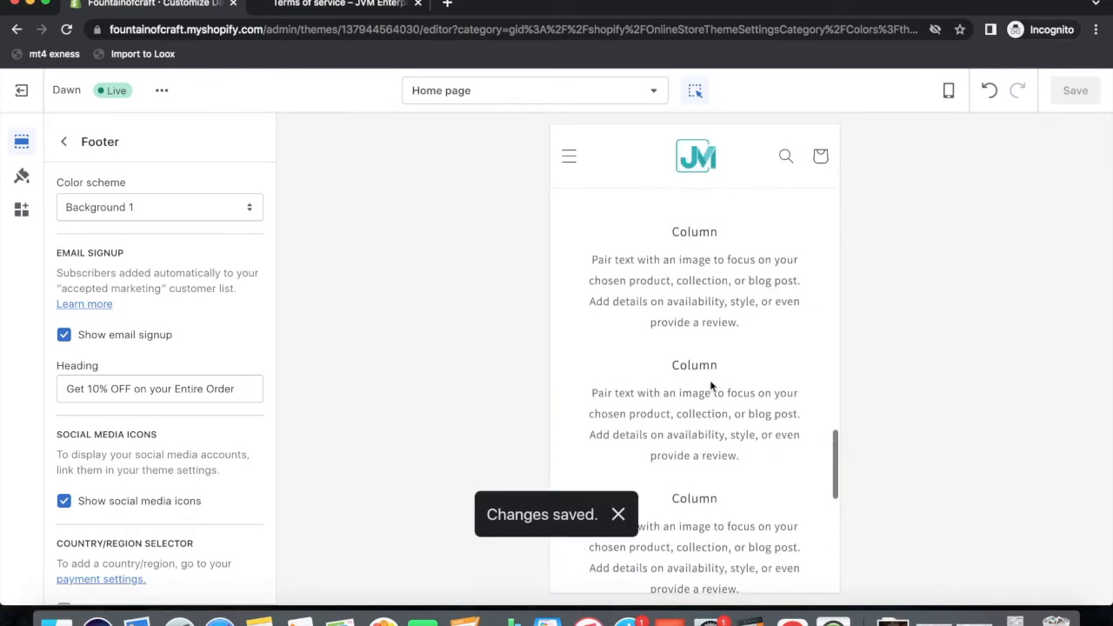
scroll(711, 385, "down", 8)
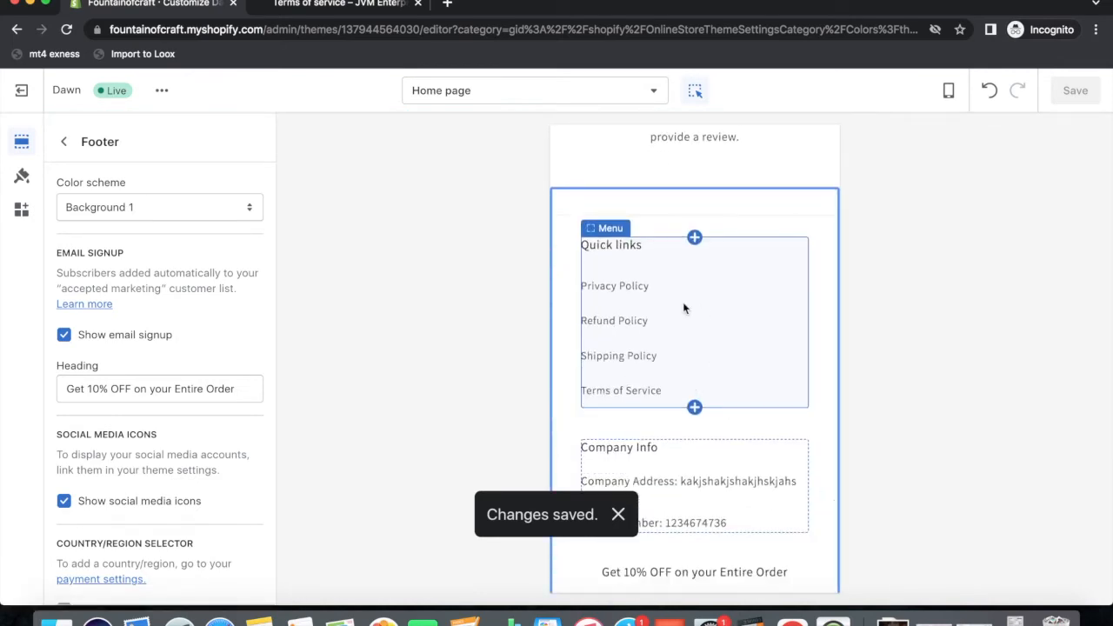
scroll(686, 378, "down", 3)
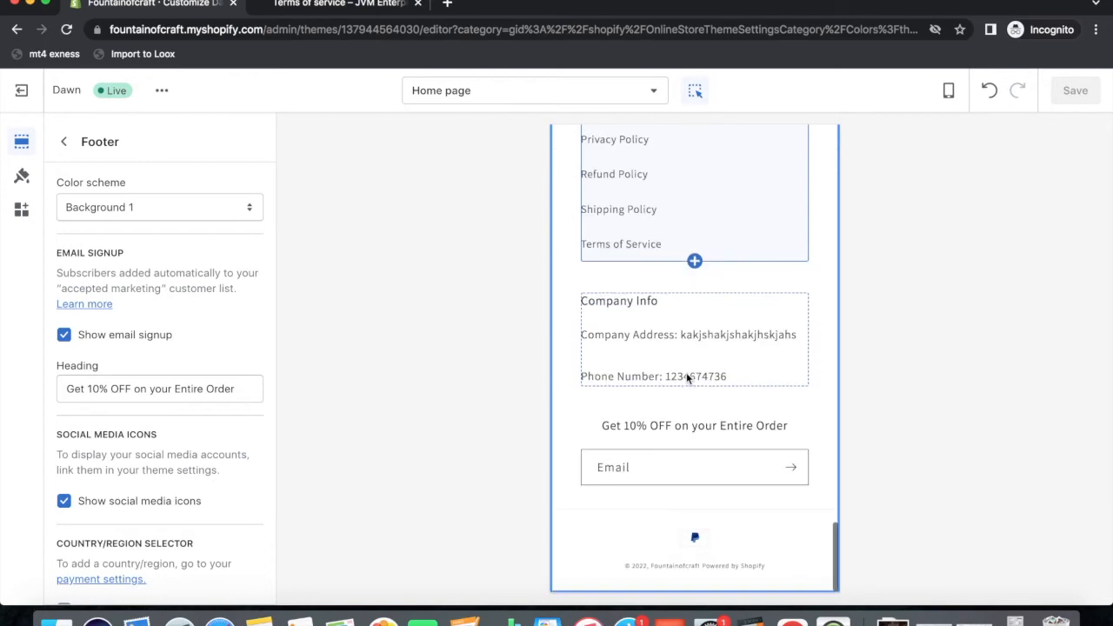
scroll(687, 378, "up", 6)
scroll(686, 375, "up", 15)
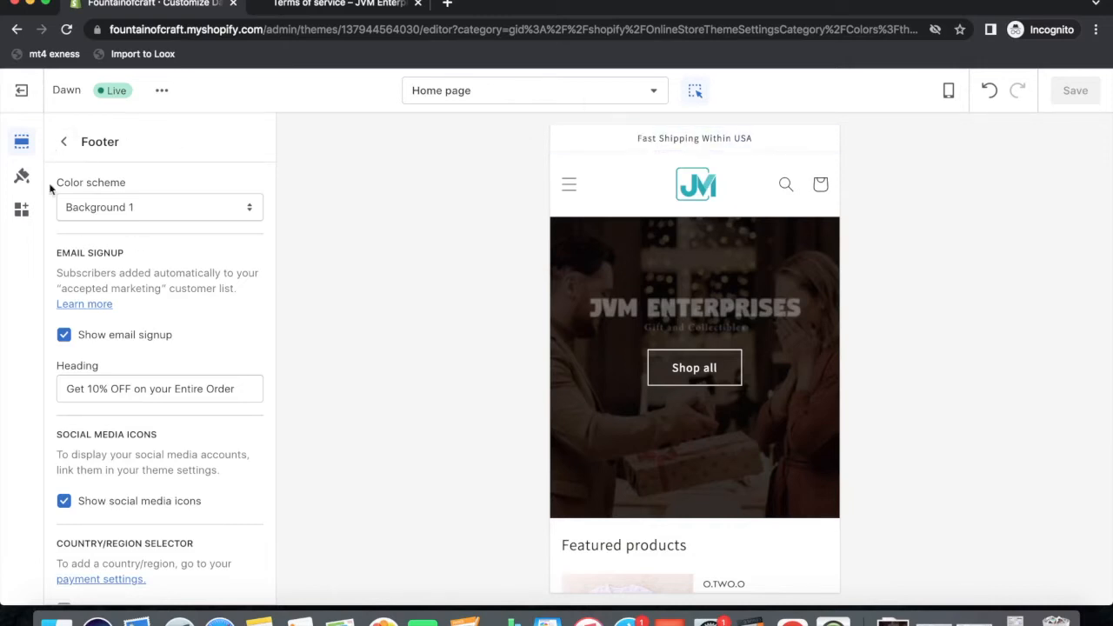
left_click(163, 91)
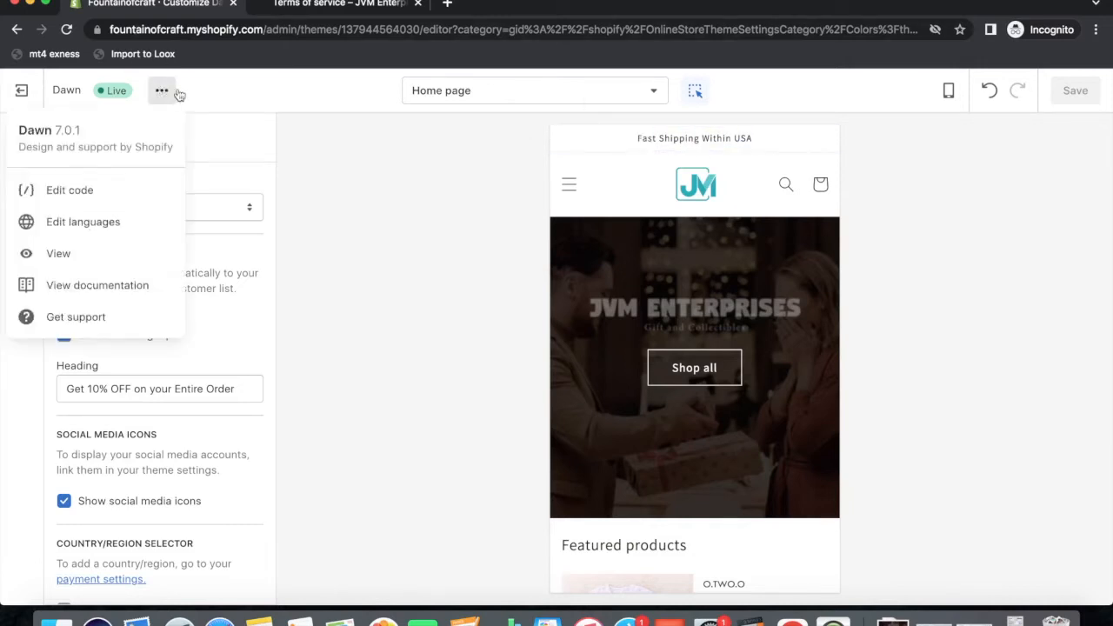
left_click(65, 255)
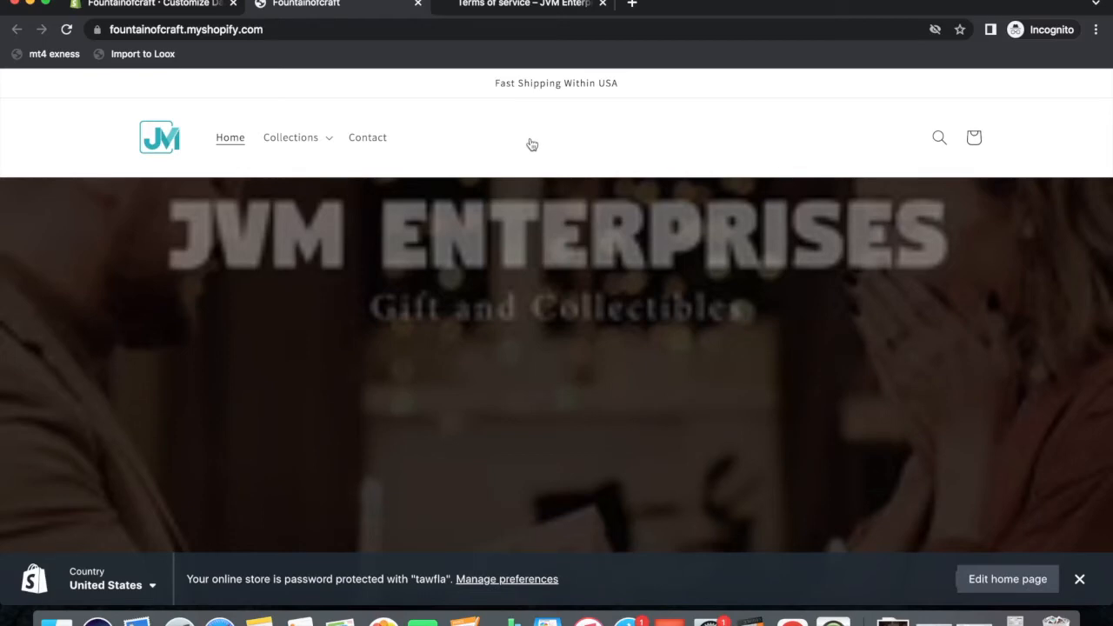
scroll(530, 144, "down", 10)
scroll(530, 145, "down", 15)
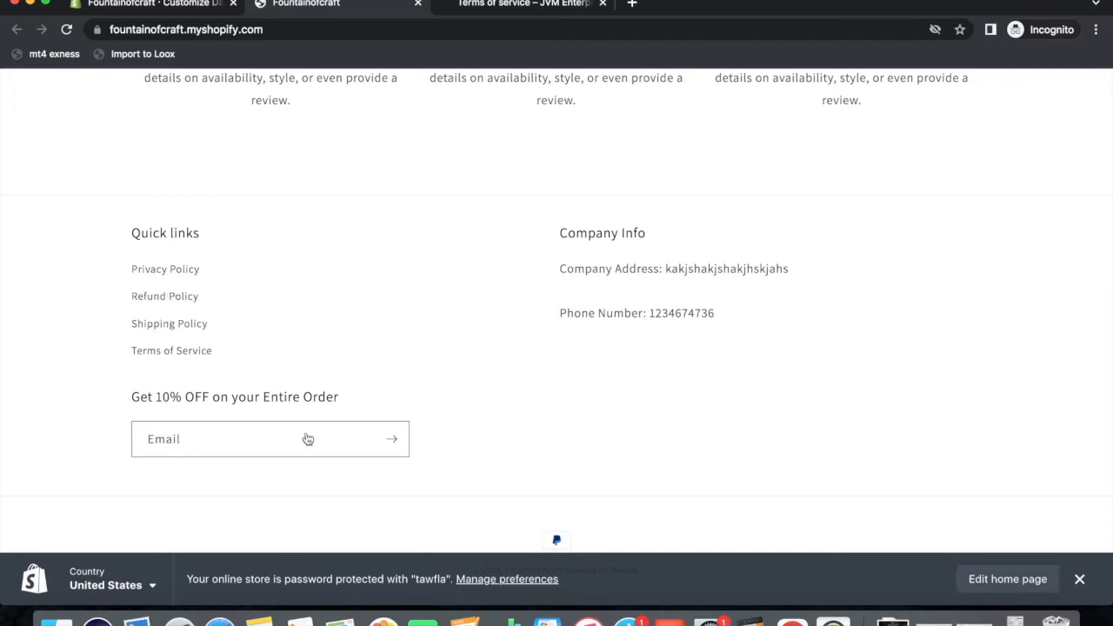
left_click(418, 4)
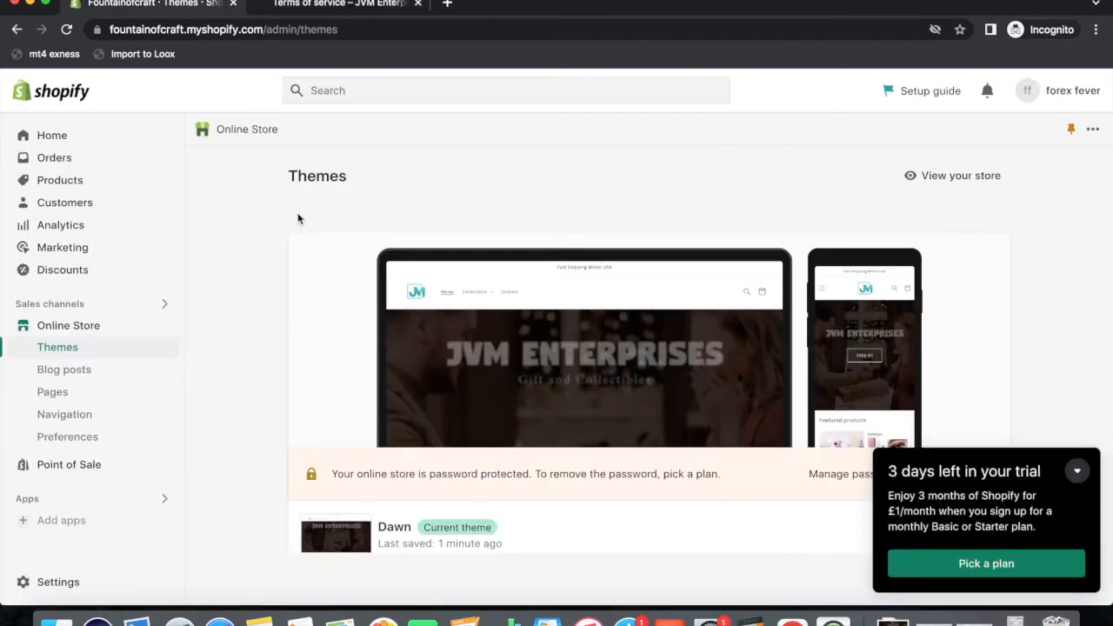
Search 'zendrop' and install Zendrop - Global Dropshipping from the App Store.
left_click(353, 89)
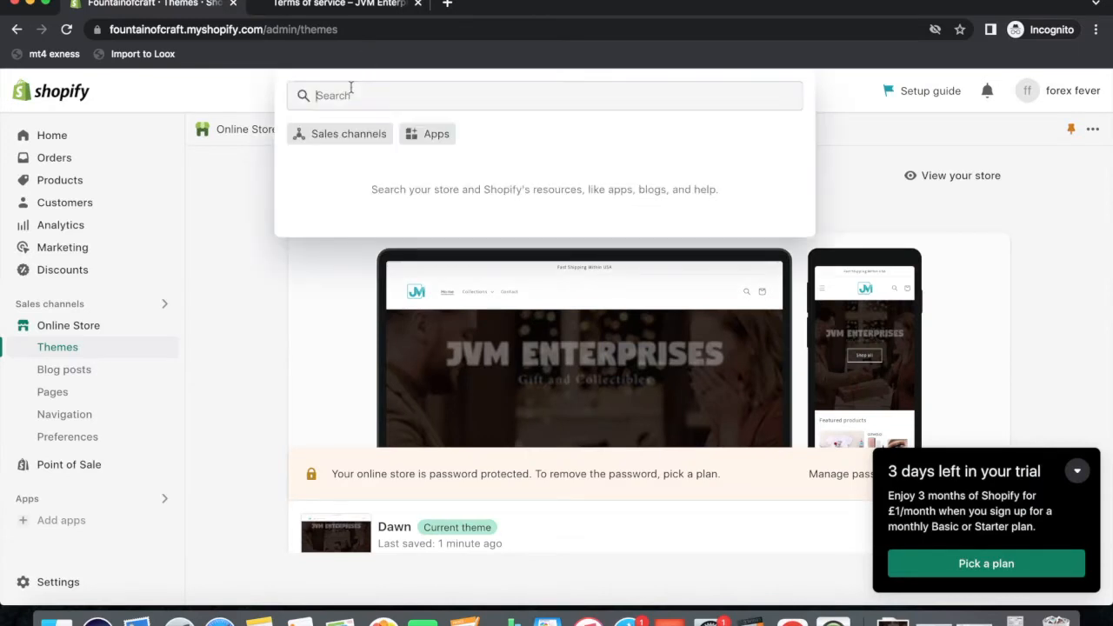
type("zendrop")
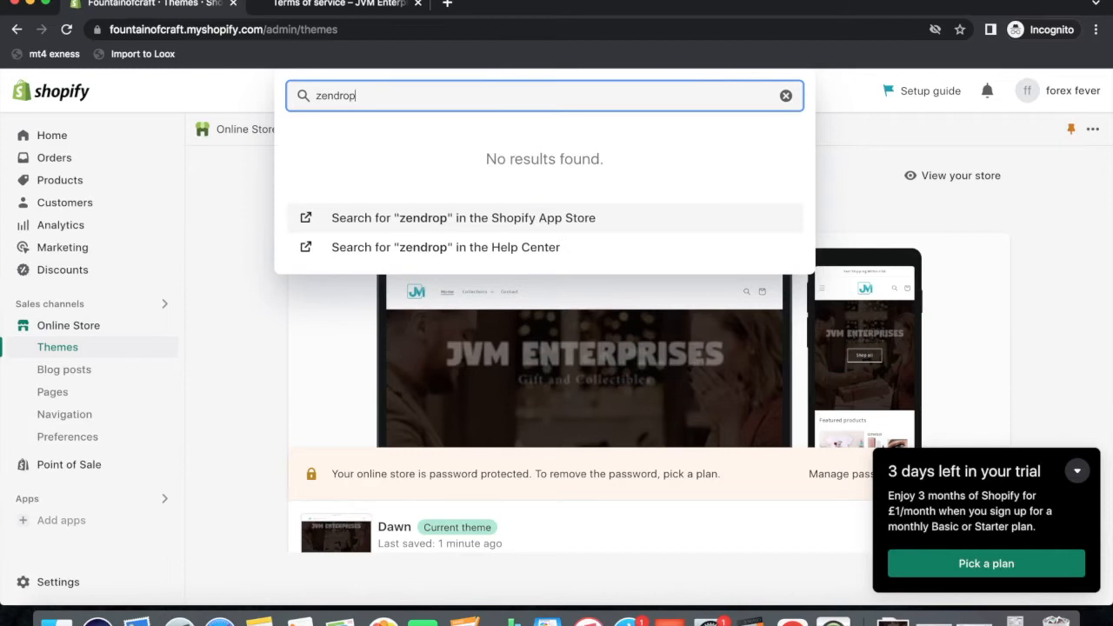
left_click(401, 220)
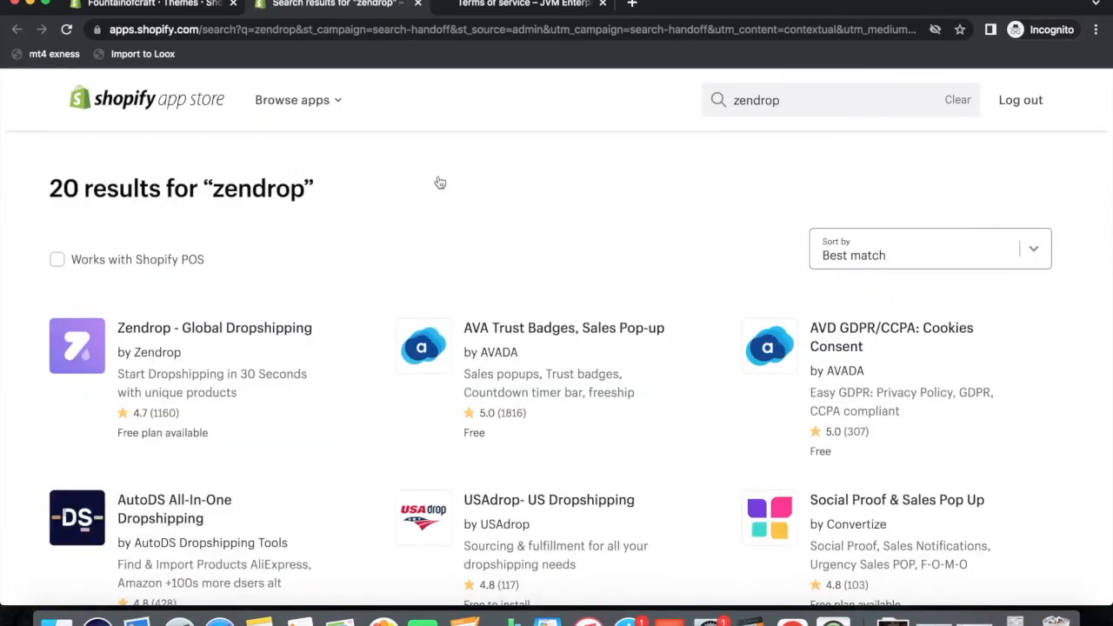
left_click(244, 328)
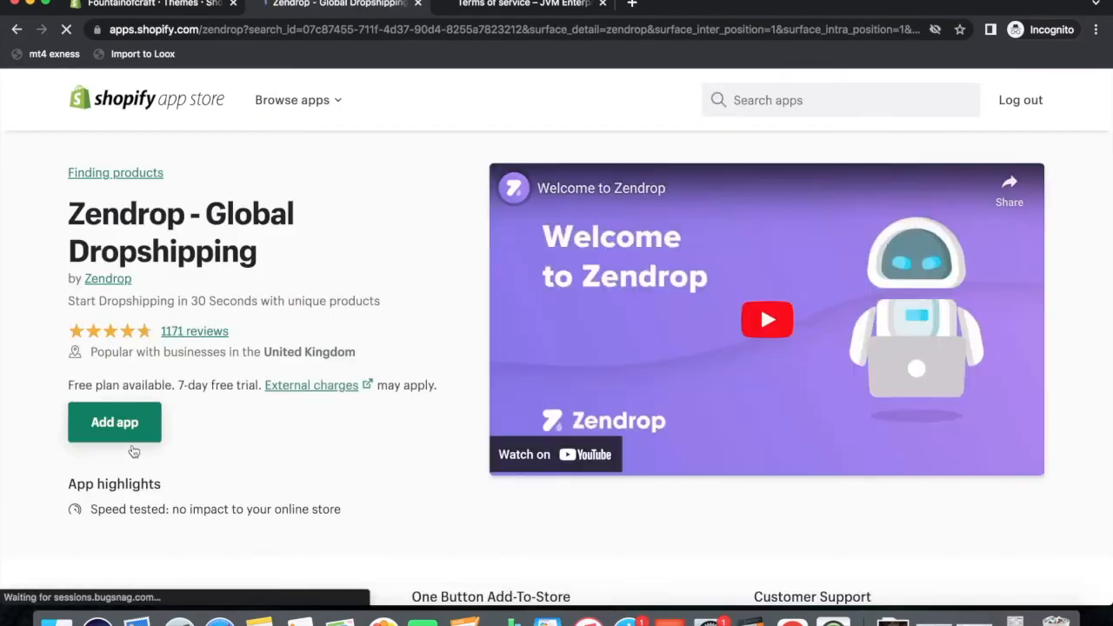
left_click(135, 431)
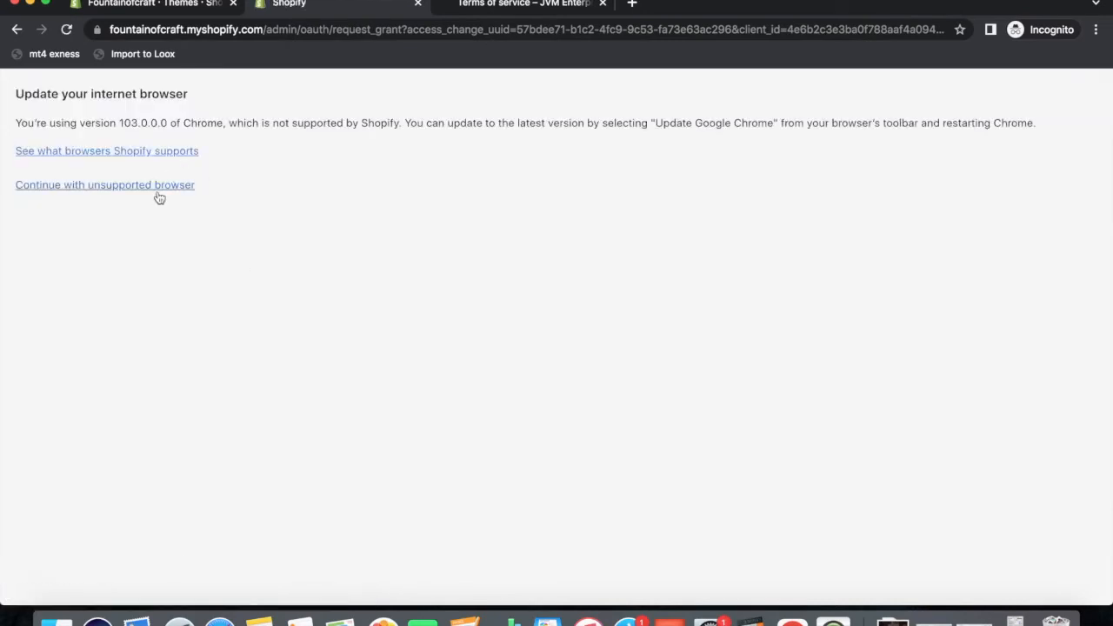
left_click(157, 186)
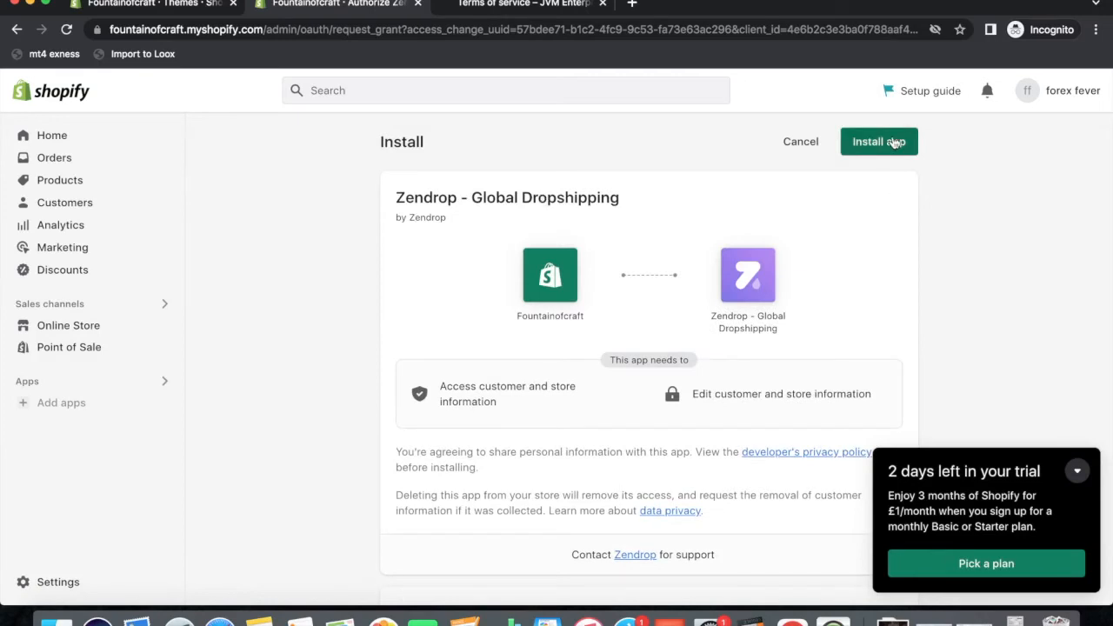
left_click(877, 142)
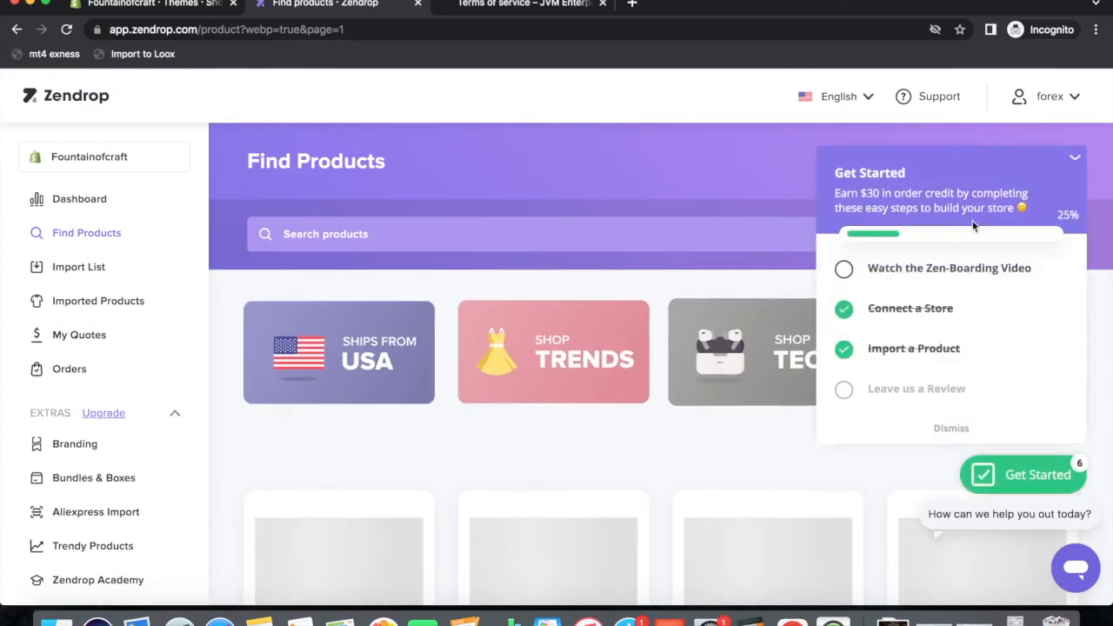
Collapse Zendrop's Get Started checklist and scroll down to the Newest product cards.
left_click(1075, 157)
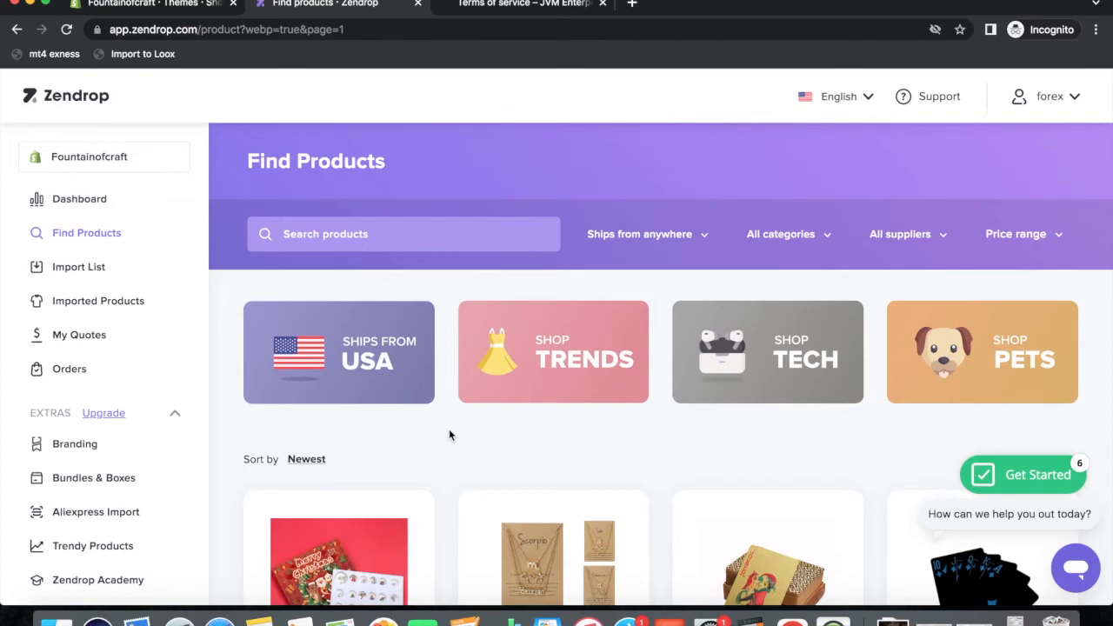
scroll(418, 437, "down", 5)
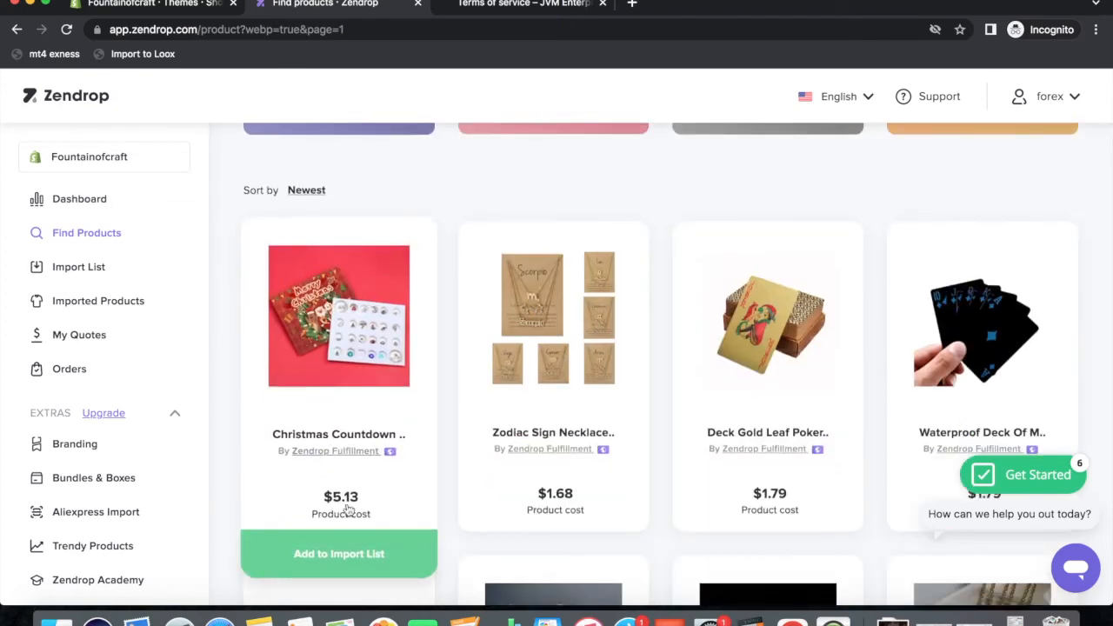
mouse_move(351, 393)
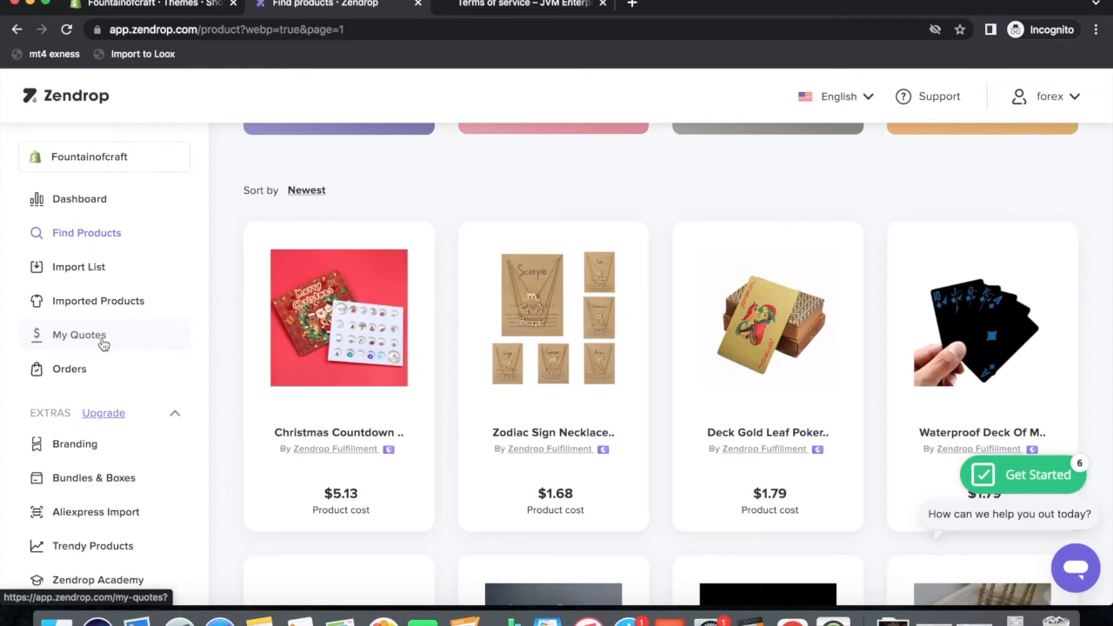
mouse_move(374, 309)
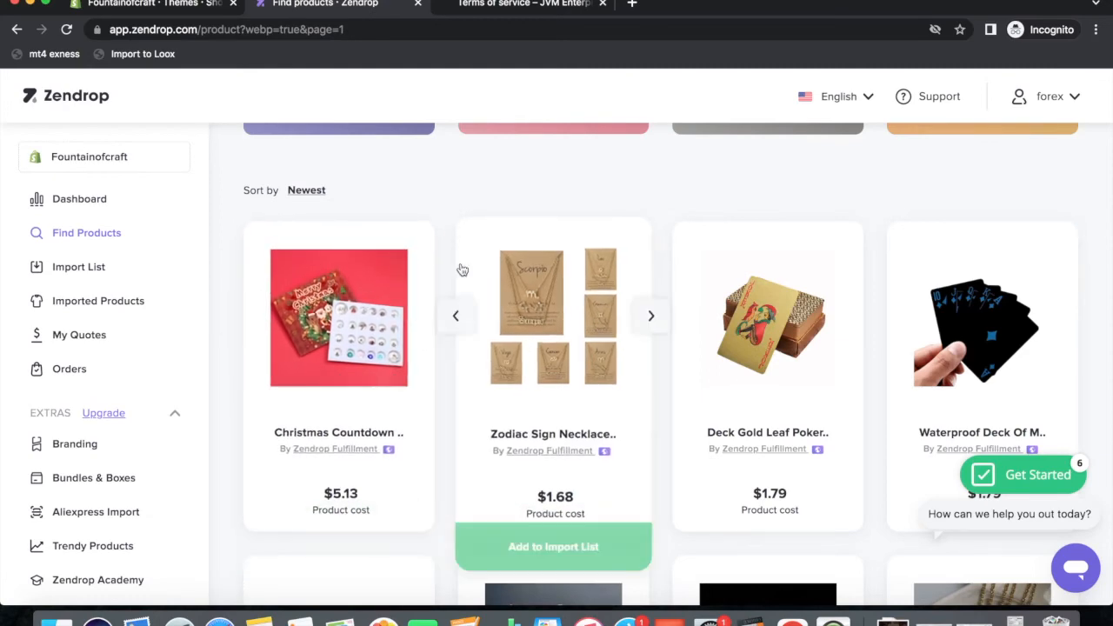
scroll(459, 265, "up", 3)
scroll(459, 261, "down", 4)
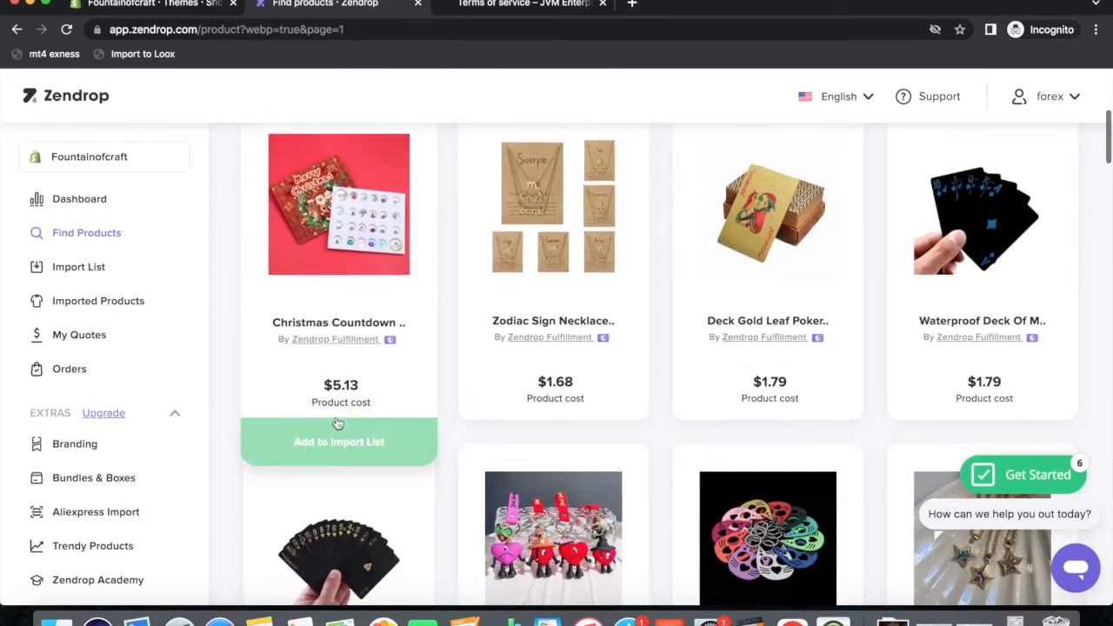
Import-list the Christmas countdown, zodiac necklace, three card decks, bad bunny and cute cat items.
left_click(322, 443)
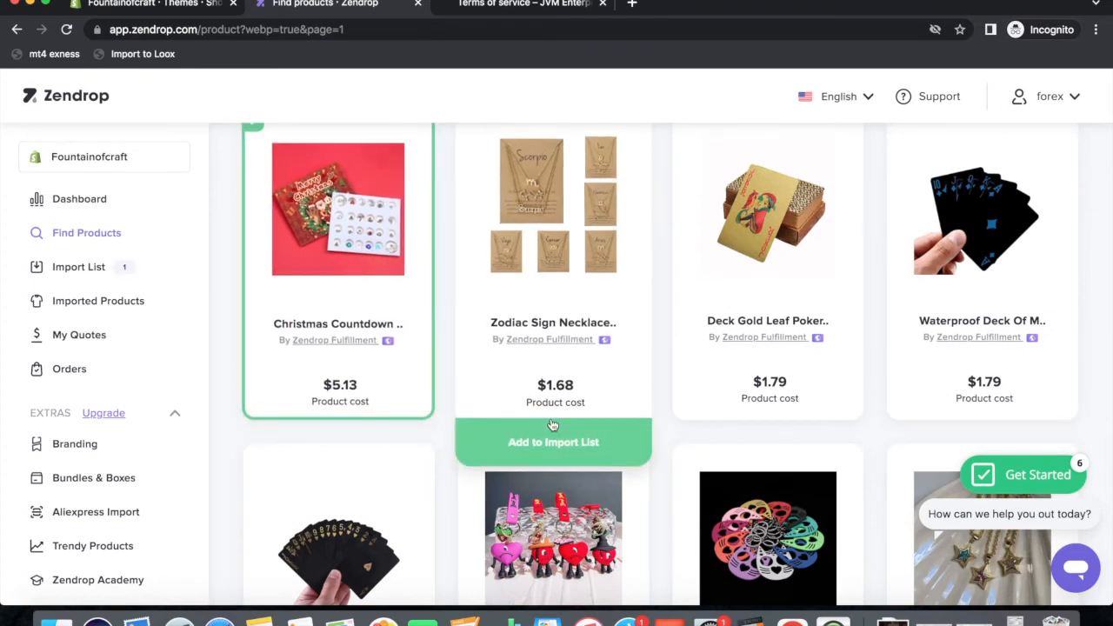
left_click(534, 442)
left_click(748, 440)
left_click(963, 441)
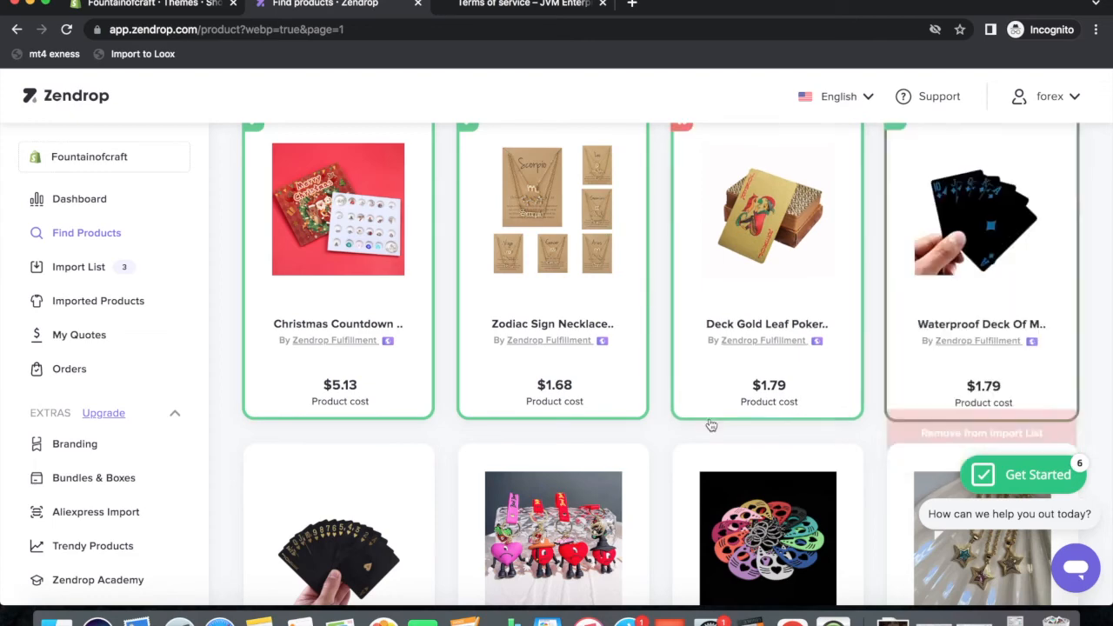
scroll(502, 423, "down", 5)
left_click(339, 517)
left_click(541, 524)
left_click(751, 527)
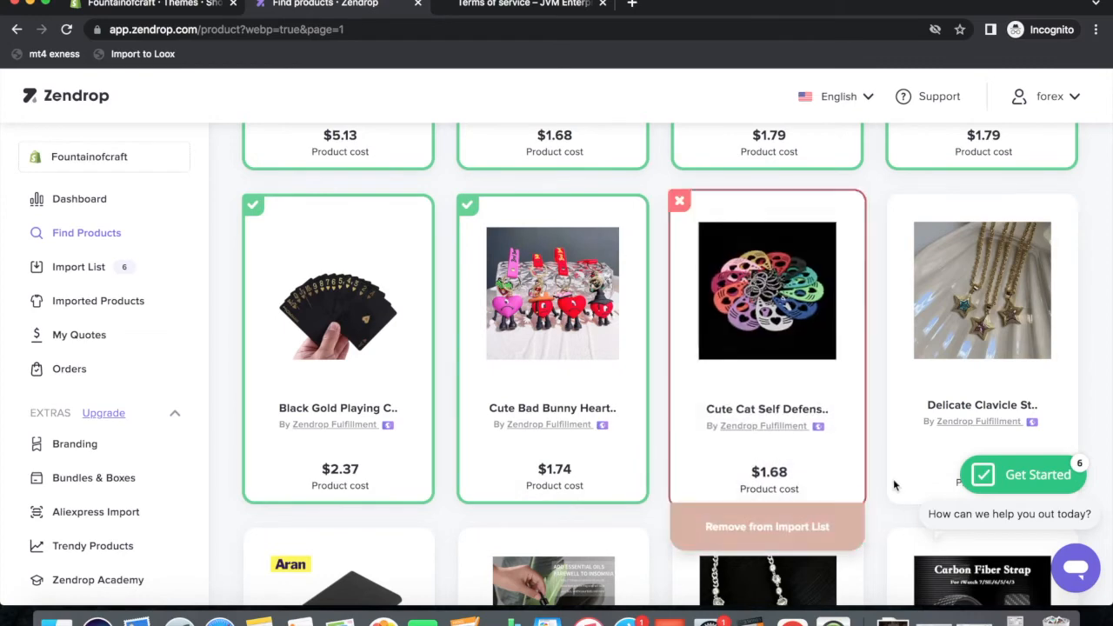
Add the power bank, smoke ring humidifier, star necklace, baby ball toy and leather shoes, then open Import List.
scroll(648, 474, "down", 3)
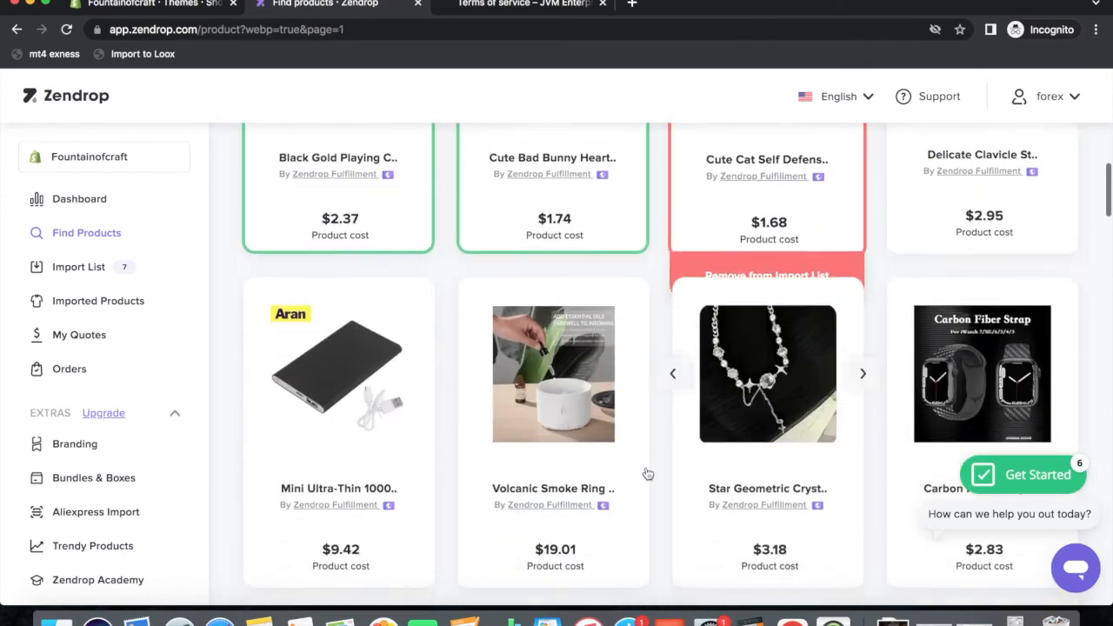
mouse_move(330, 574)
scroll(331, 574, "down", 1)
left_click(327, 534)
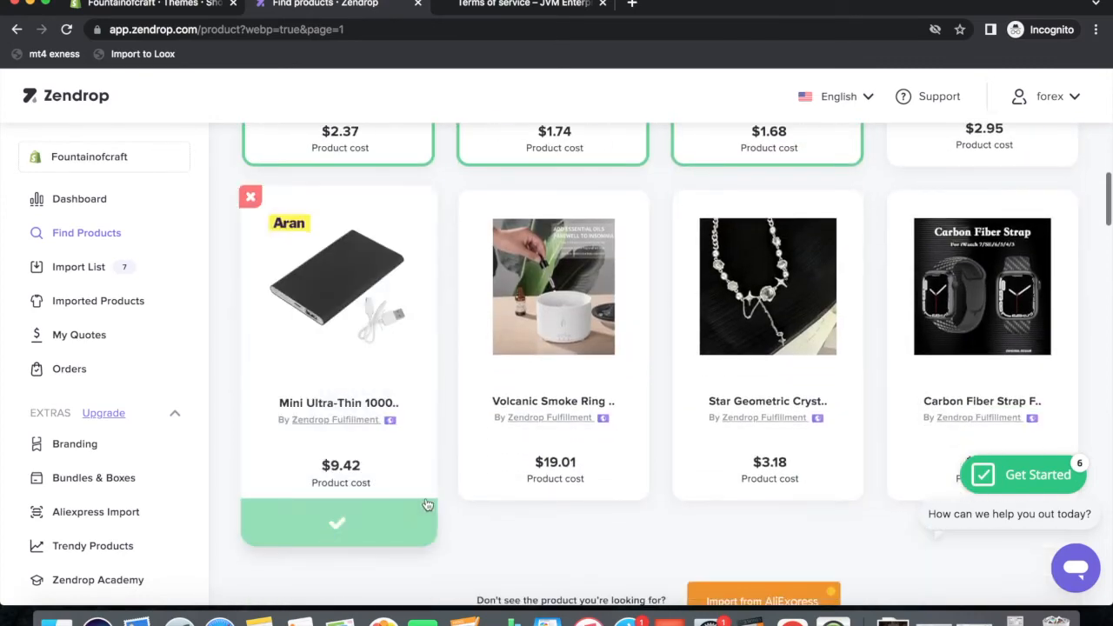
left_click(552, 525)
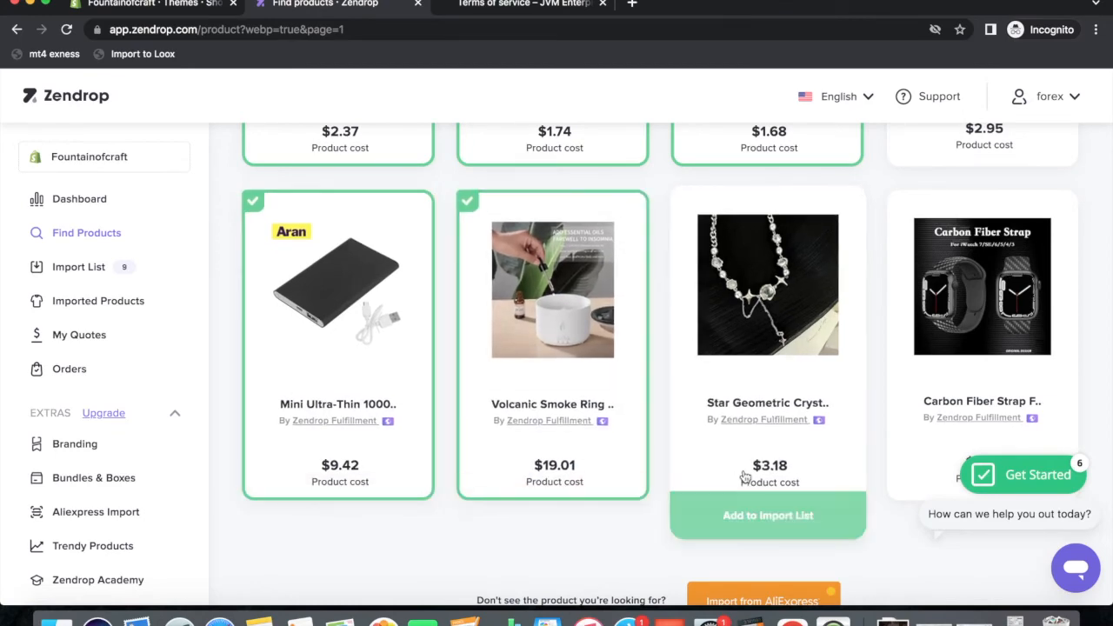
left_click(750, 522)
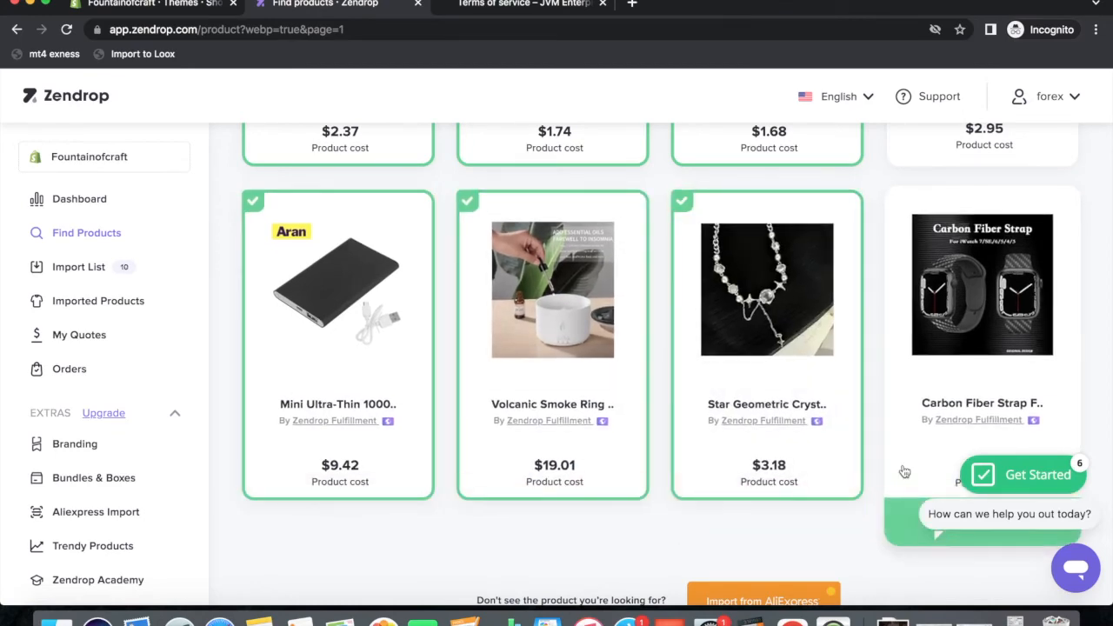
scroll(902, 471, "down", 5)
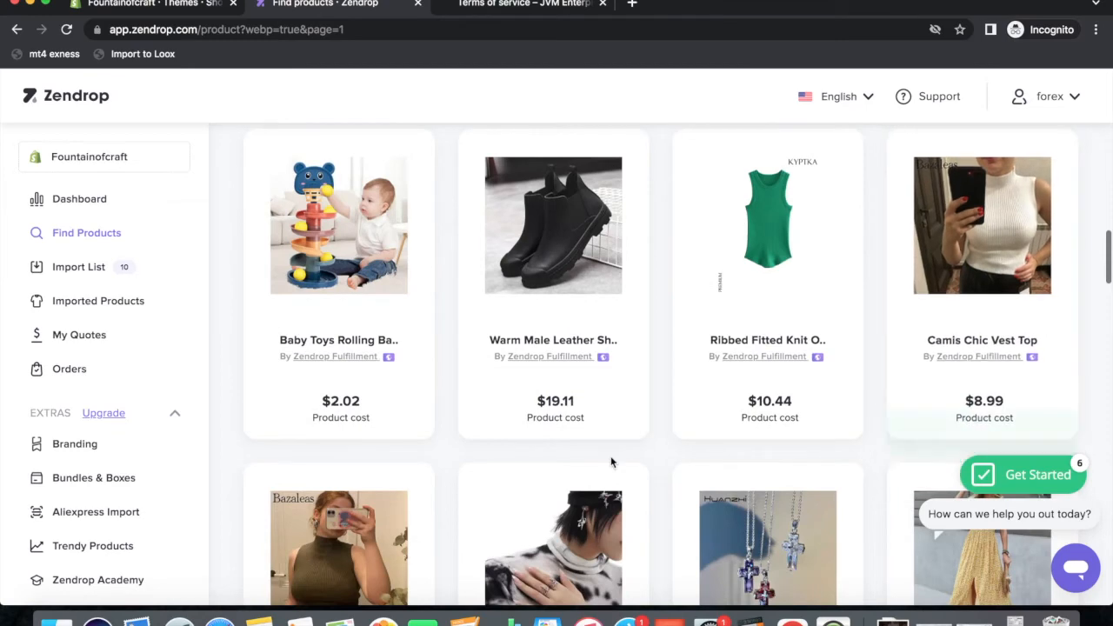
left_click(314, 465)
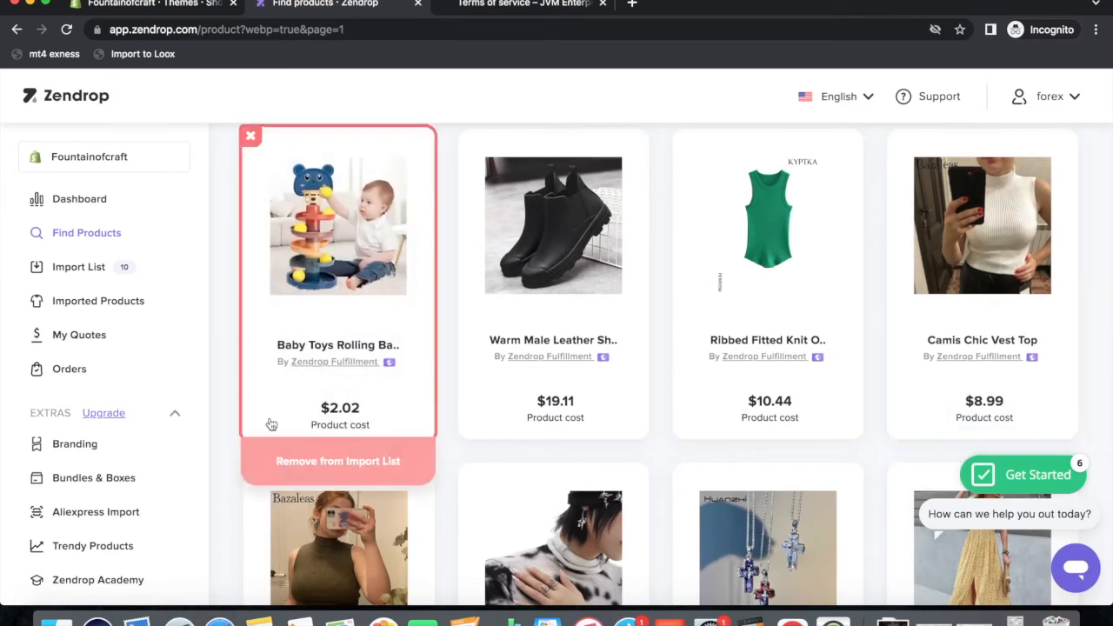
left_click(541, 461)
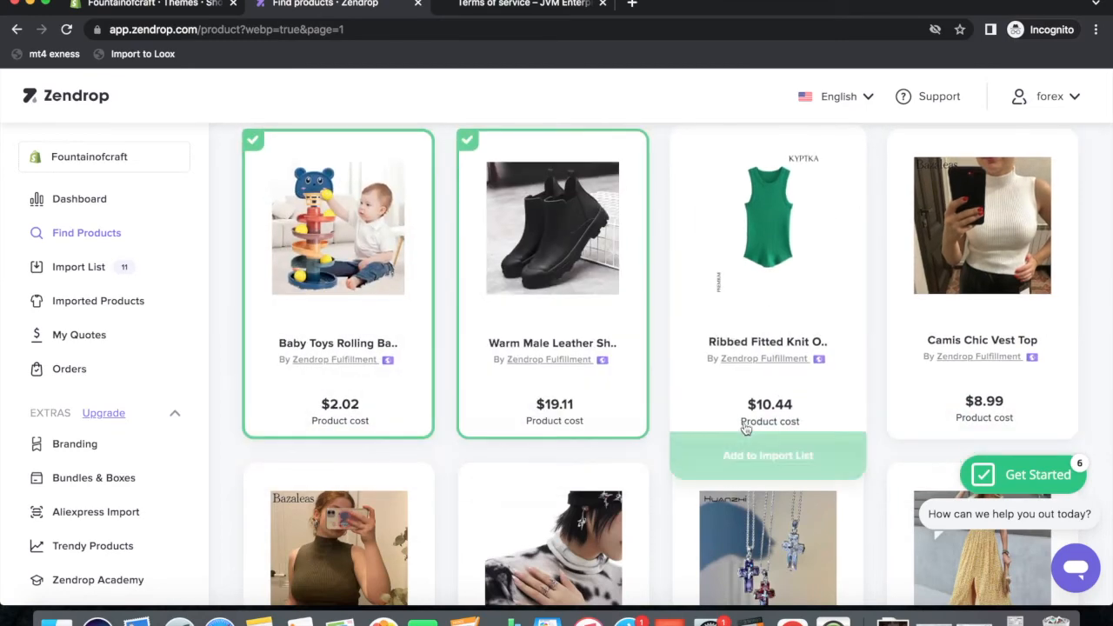
scroll(529, 441, "up", 8)
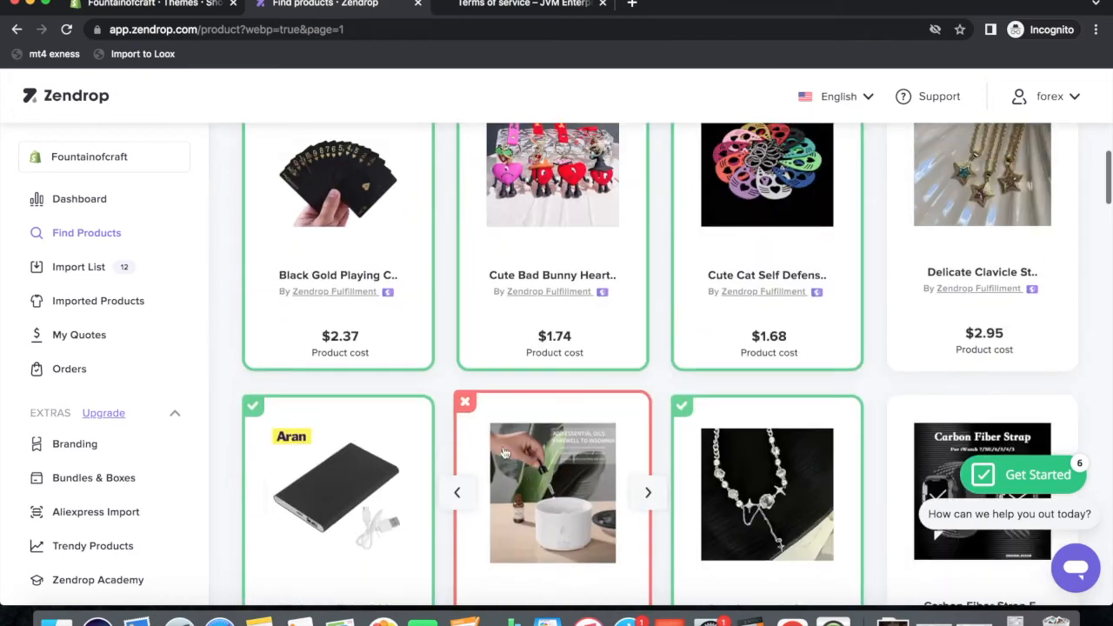
left_click(81, 271)
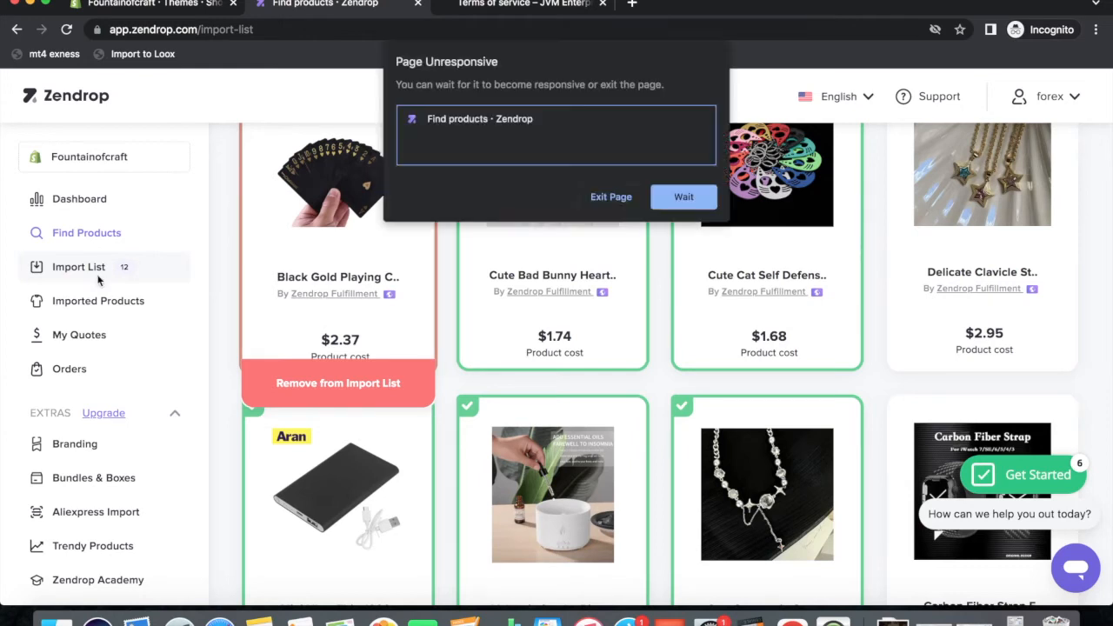
Recover the unresponsive page, reload the Import List, and dismiss the promo popup.
left_click(707, 198)
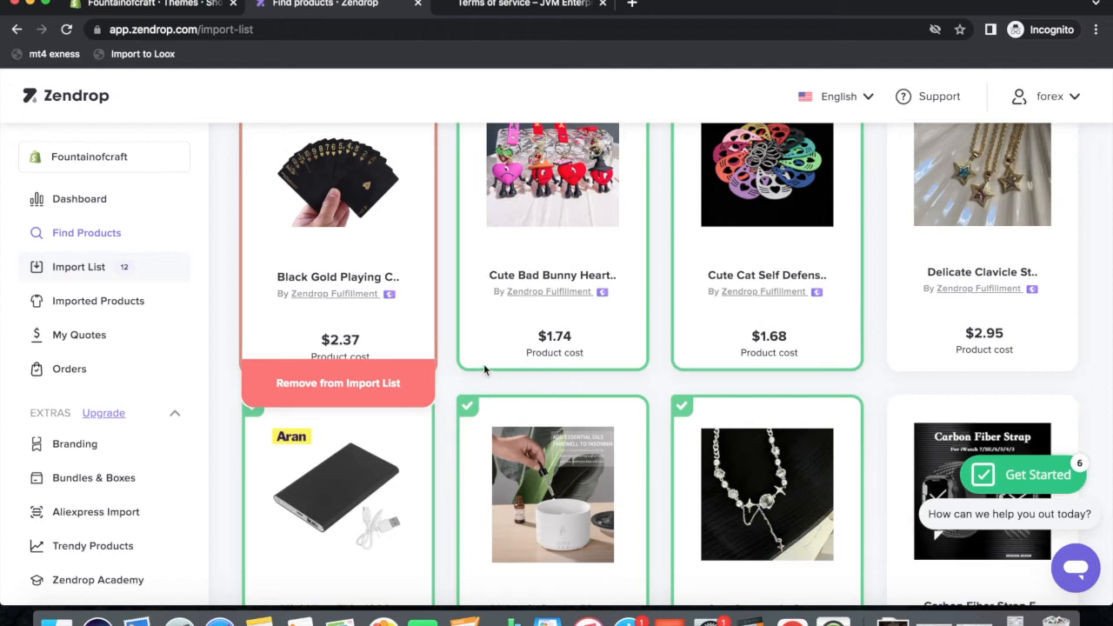
left_click(87, 276)
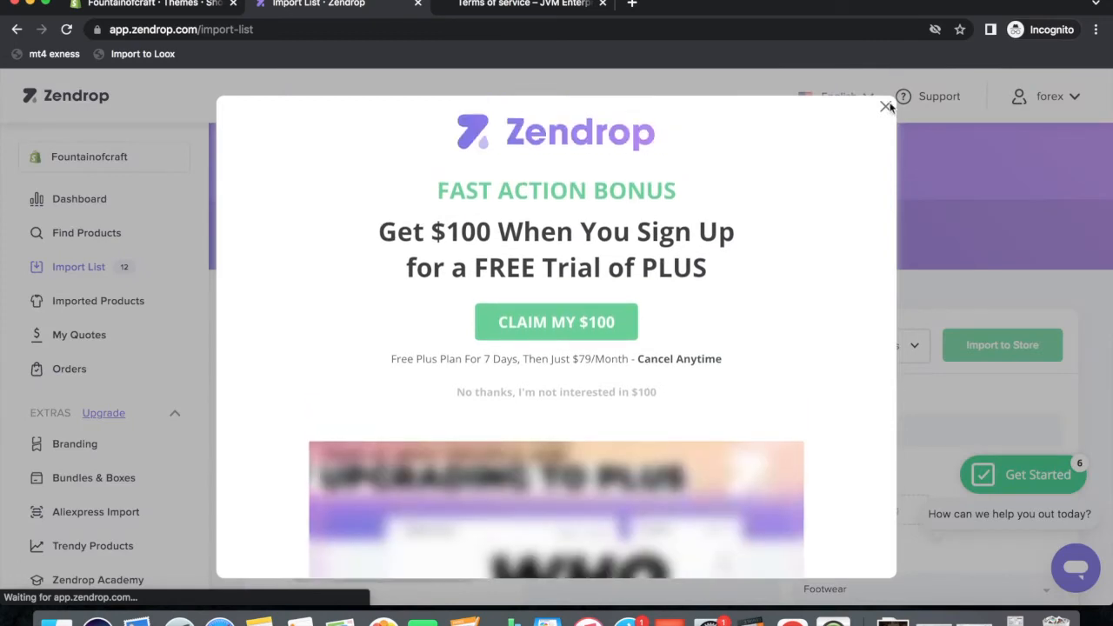
left_click(885, 107)
scroll(703, 373, "down", 2)
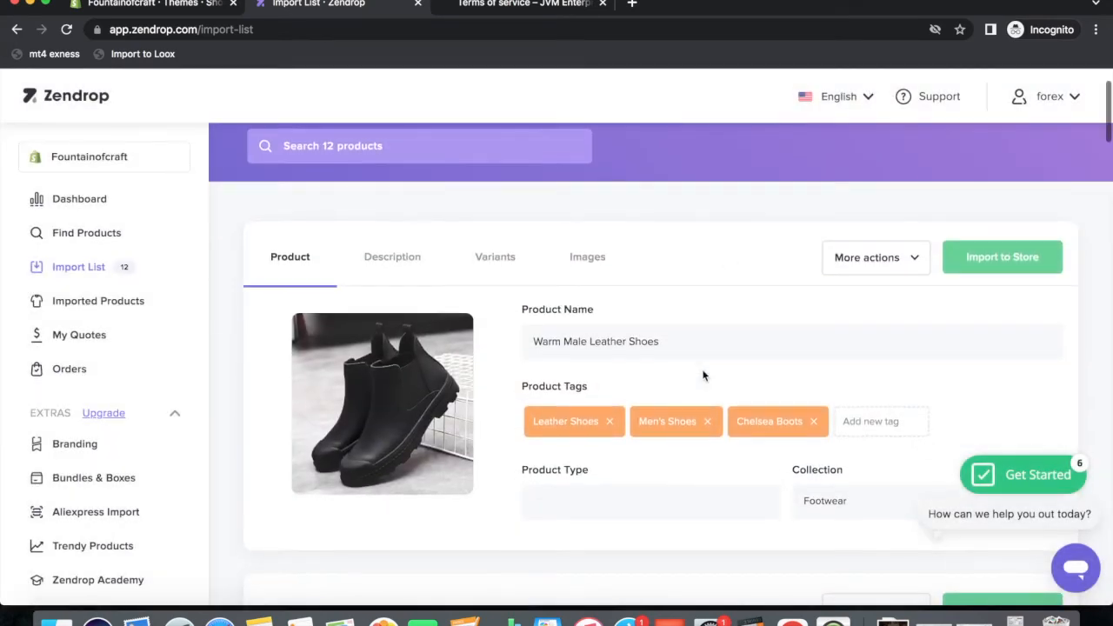
Clear the shoes' Leather Shoes, Men's Shoes and Chelsea Boots tags, add Home Decor, and import them.
left_click(993, 266)
left_click(610, 422)
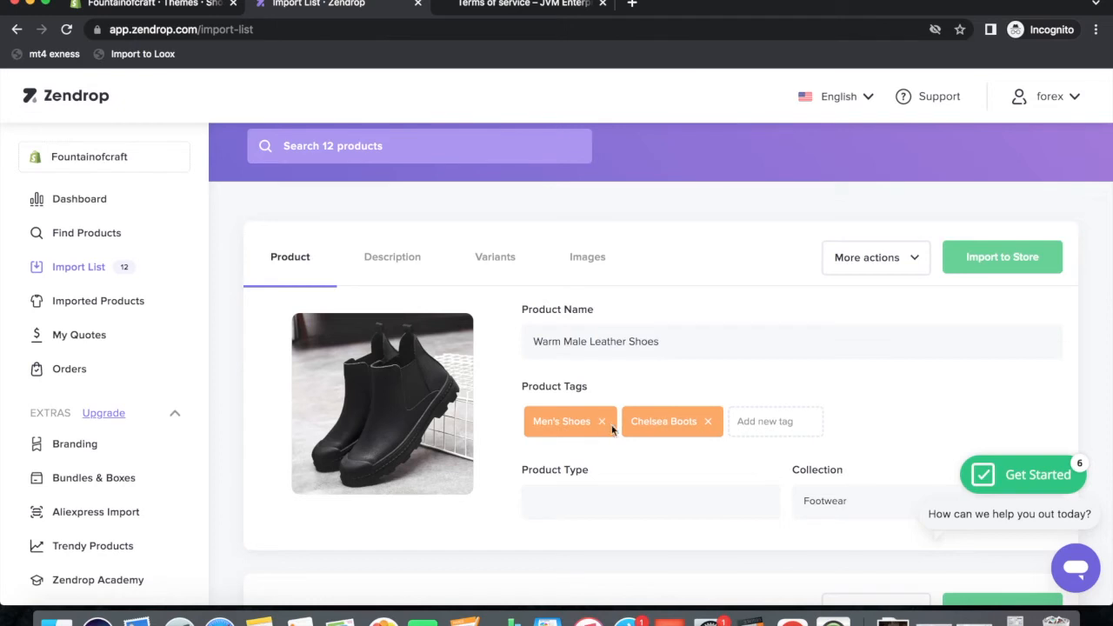
left_click(610, 423)
left_click(609, 422)
scroll(691, 383, "down", 3)
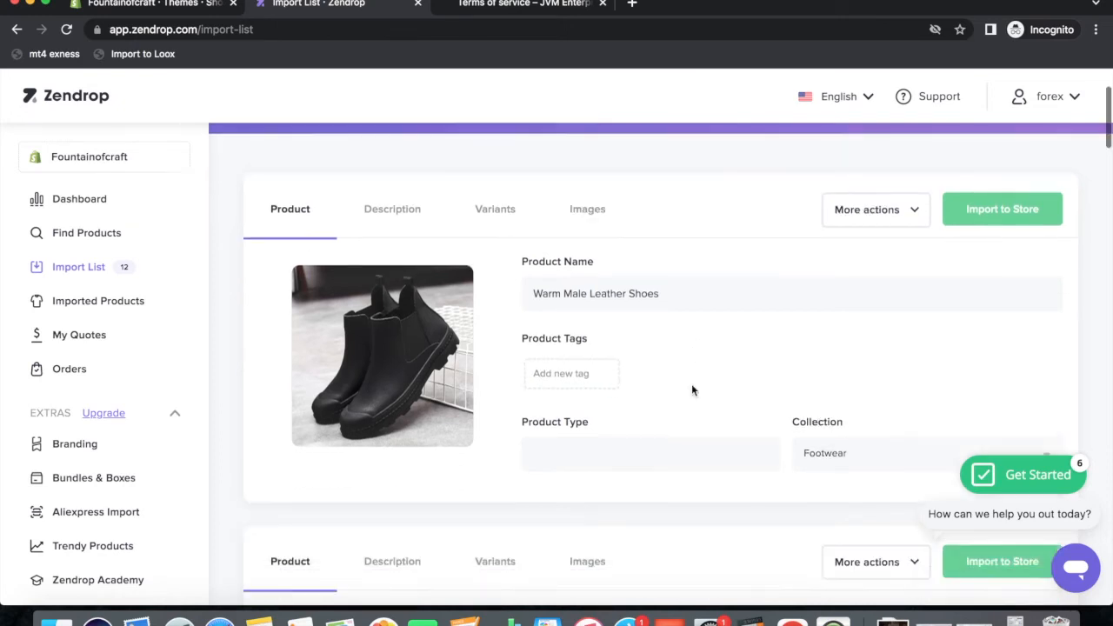
left_click(874, 353)
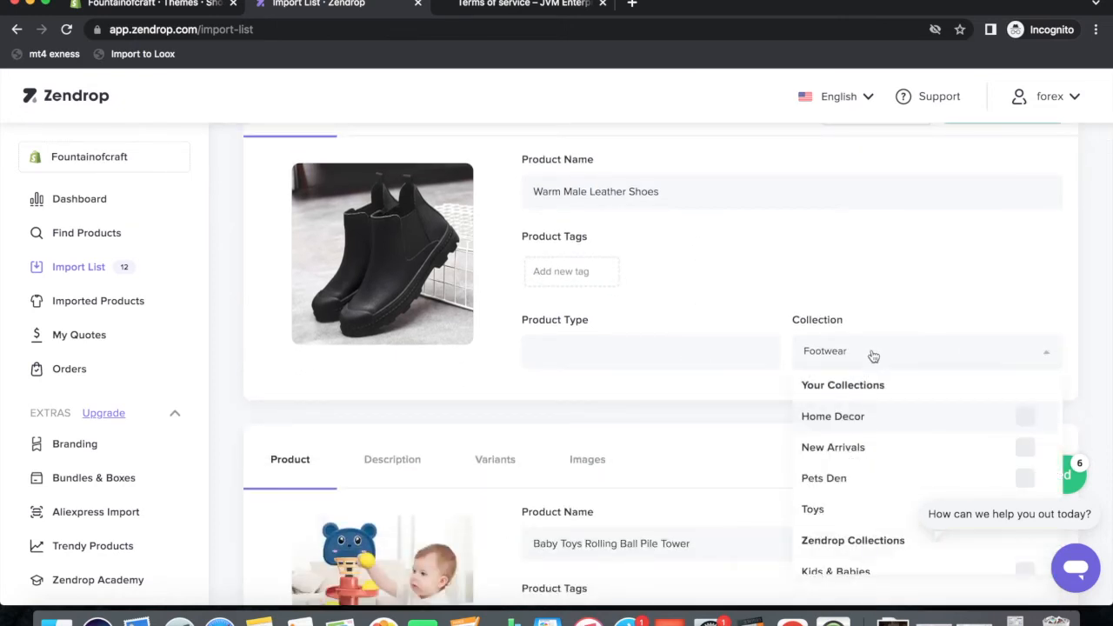
left_click(836, 428)
scroll(899, 292, "up", 3)
left_click(987, 259)
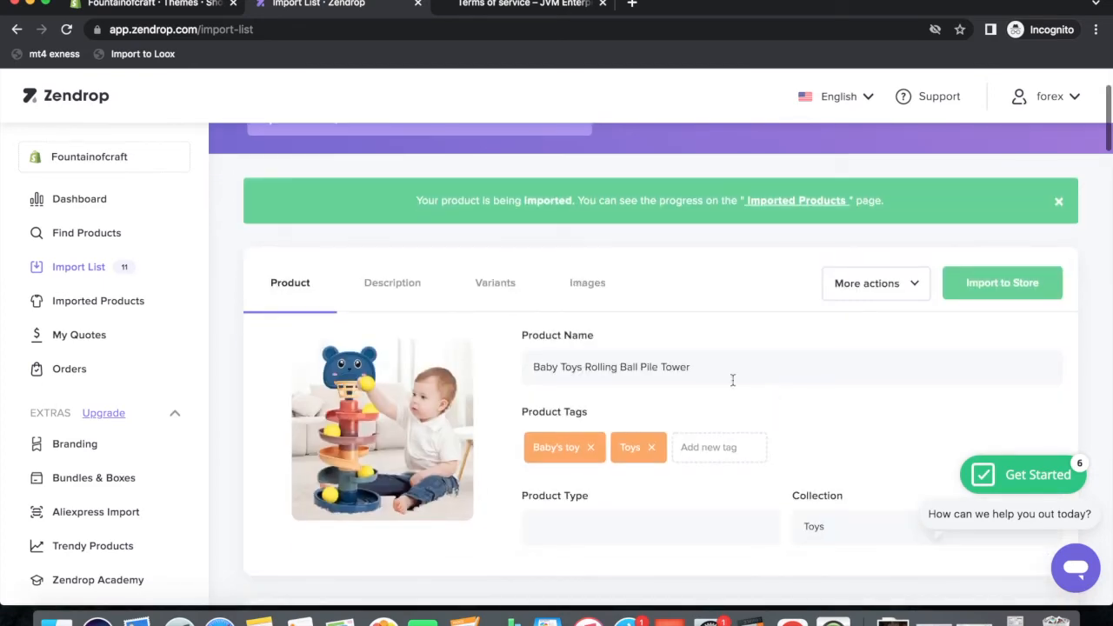
Remove the Baby's toy and Toys tags from the baby rolling ball toy.
left_click(590, 447)
left_click(567, 446)
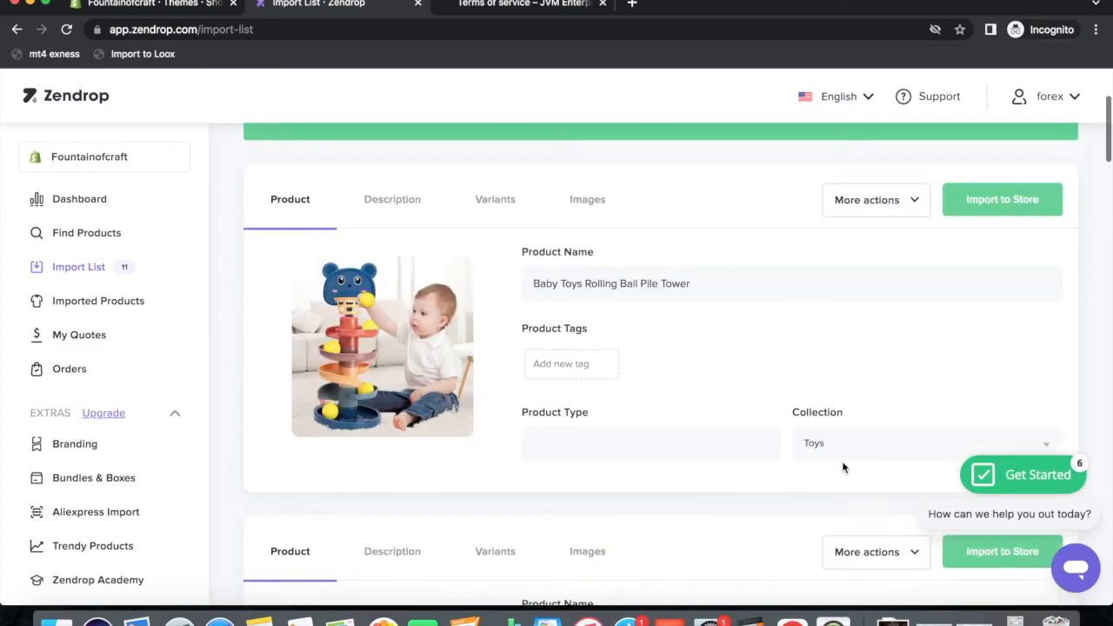
scroll(844, 462, "down", 2)
left_click(880, 371)
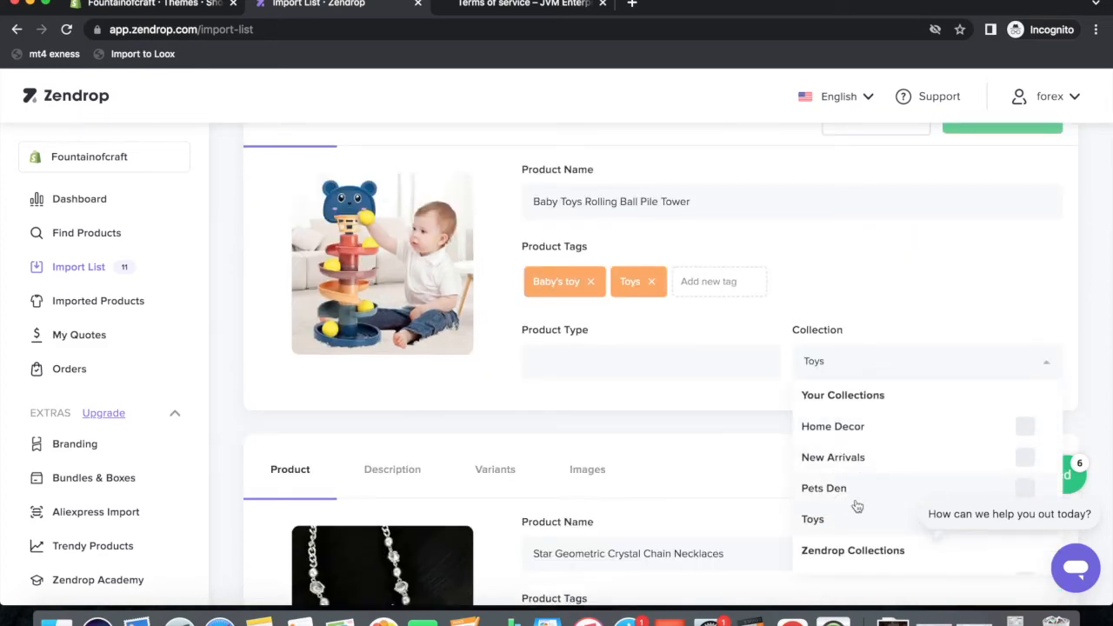
scroll(937, 492, "down", 3)
scroll(798, 371, "up", 6)
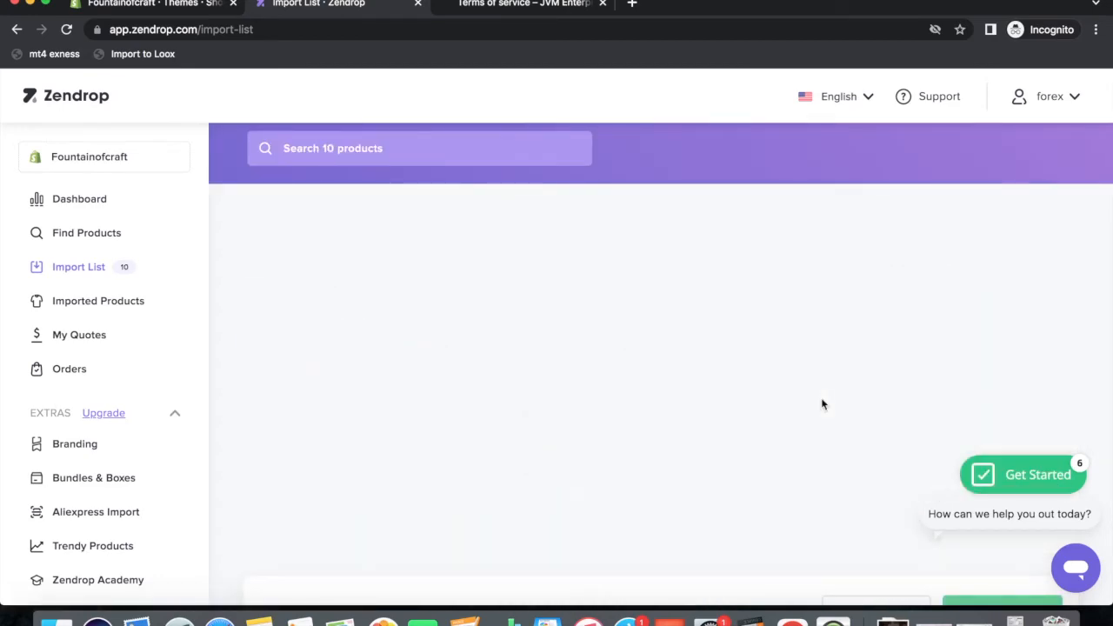
Clear the necklace's Necklaces, Chain Necklaces and Jewelry tags and add it to Home Decor.
left_click(591, 477)
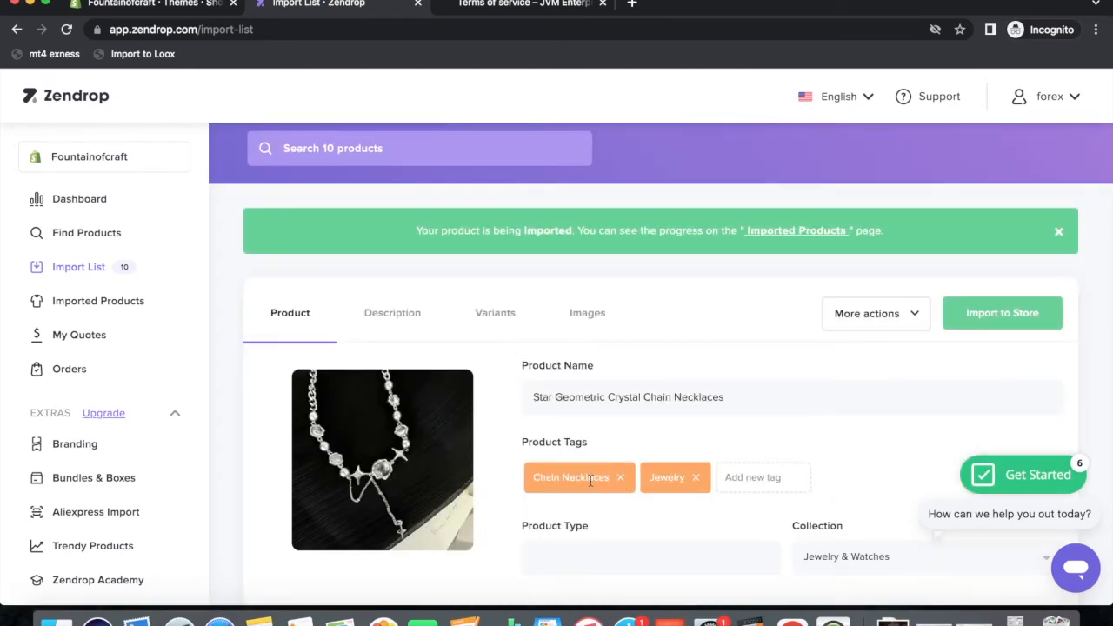
left_click(617, 477)
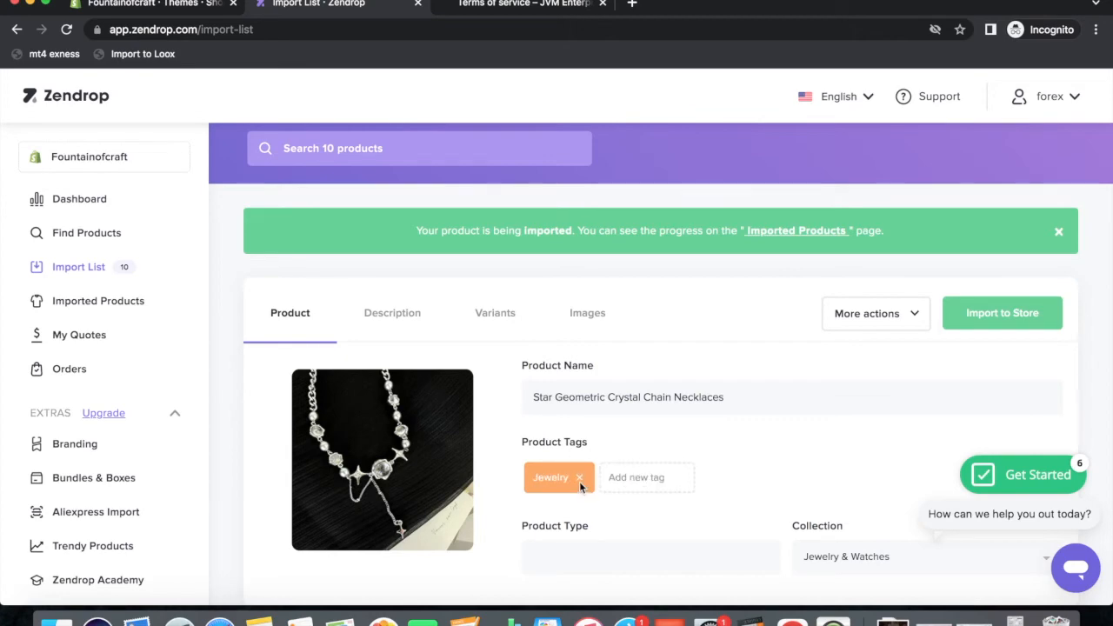
left_click(579, 479)
scroll(718, 460, "down", 5)
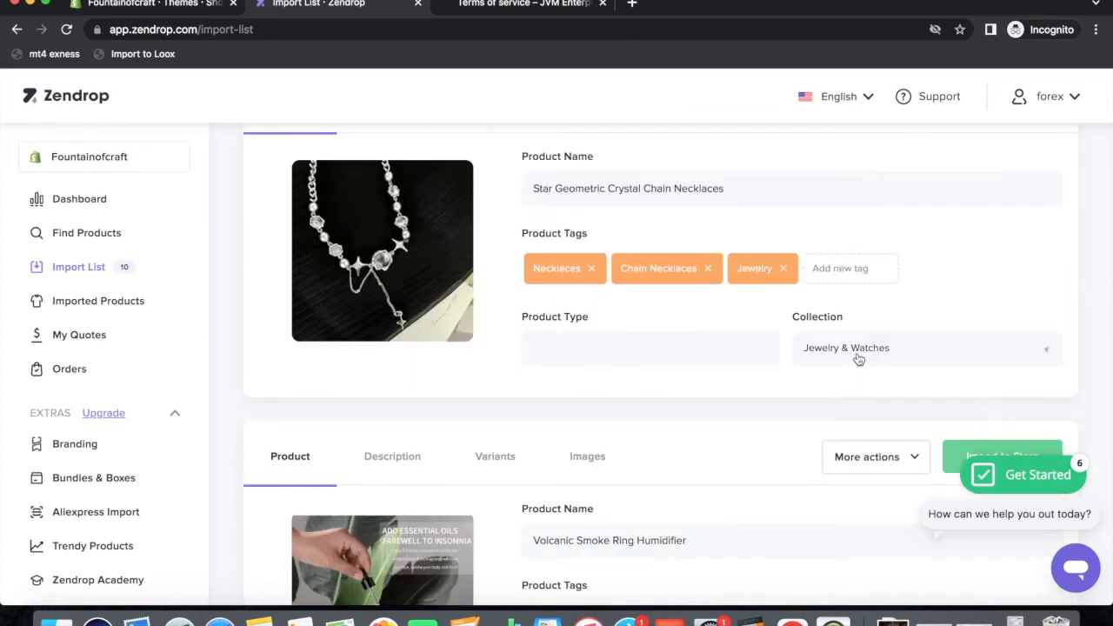
left_click(857, 355)
left_click(837, 418)
left_click(945, 285)
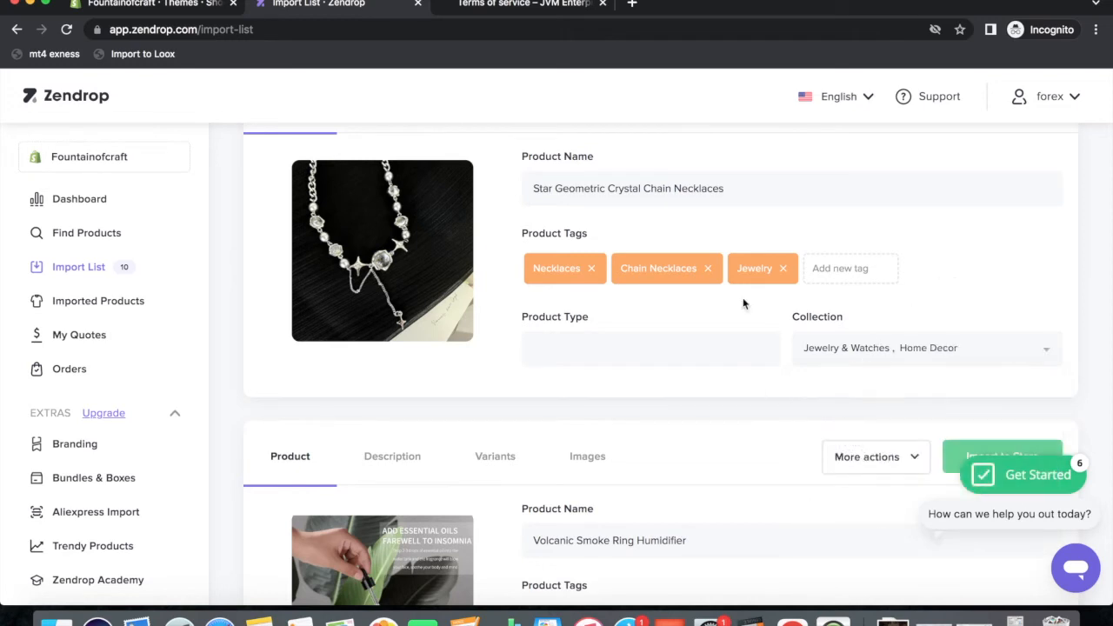
Remove the reappeared necklace tags again and import the star geometric necklace to the store.
left_click(591, 270)
left_click(620, 269)
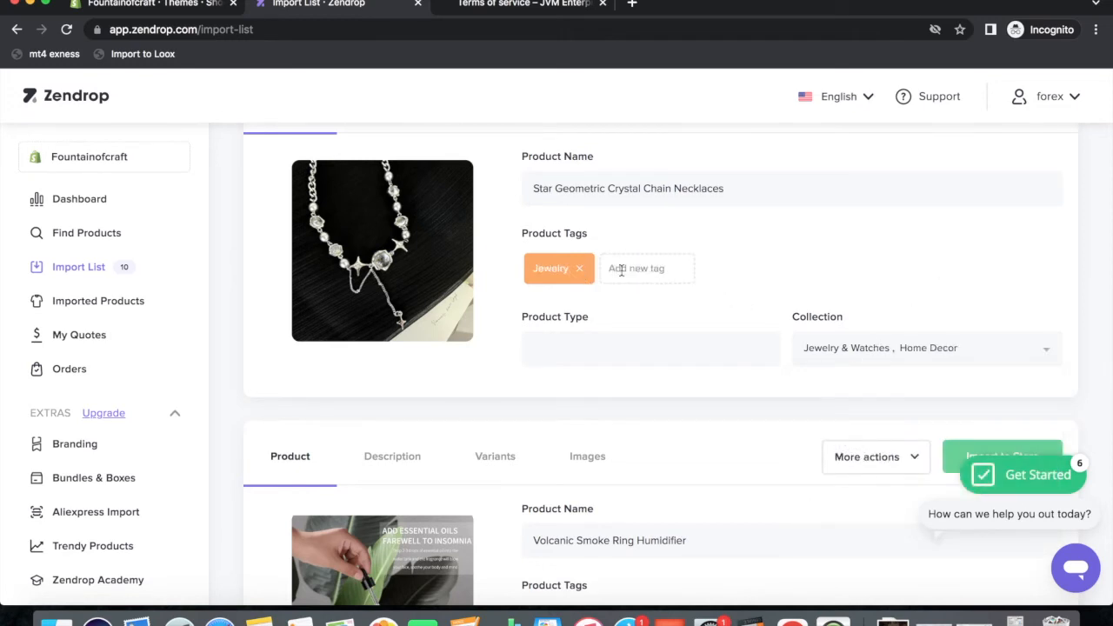
left_click(587, 275)
left_click(859, 354)
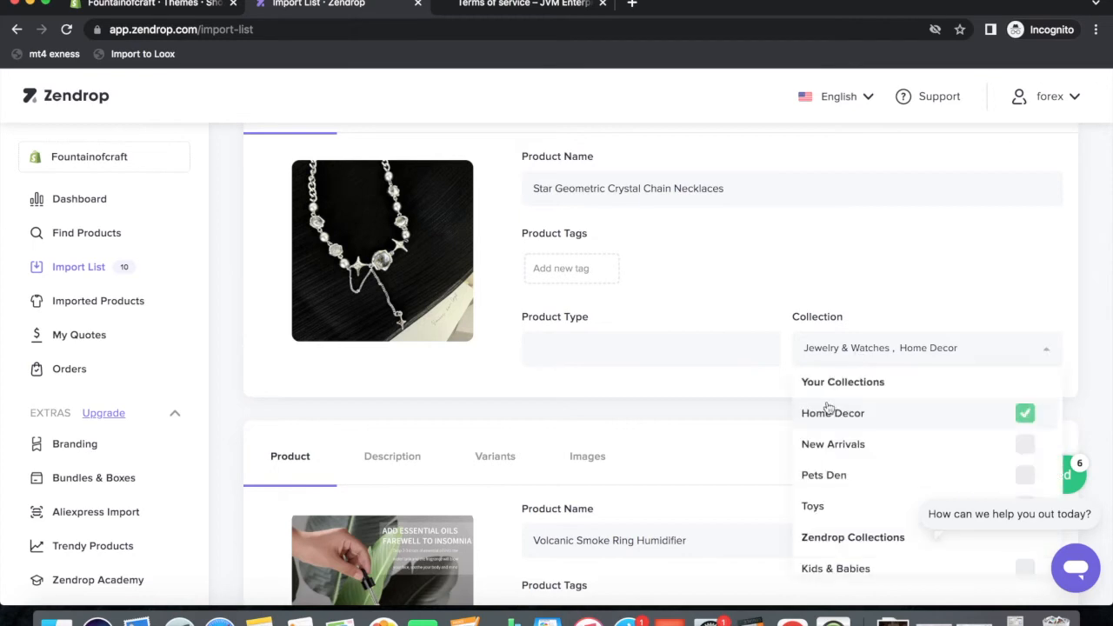
left_click(945, 280)
scroll(944, 281, "up", 4)
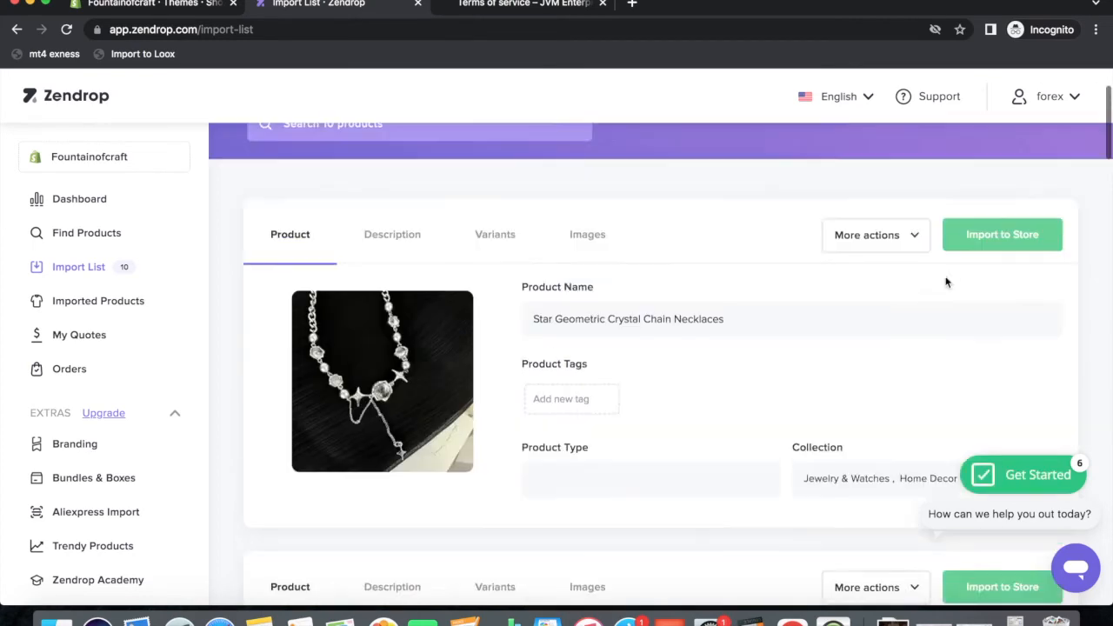
left_click(978, 281)
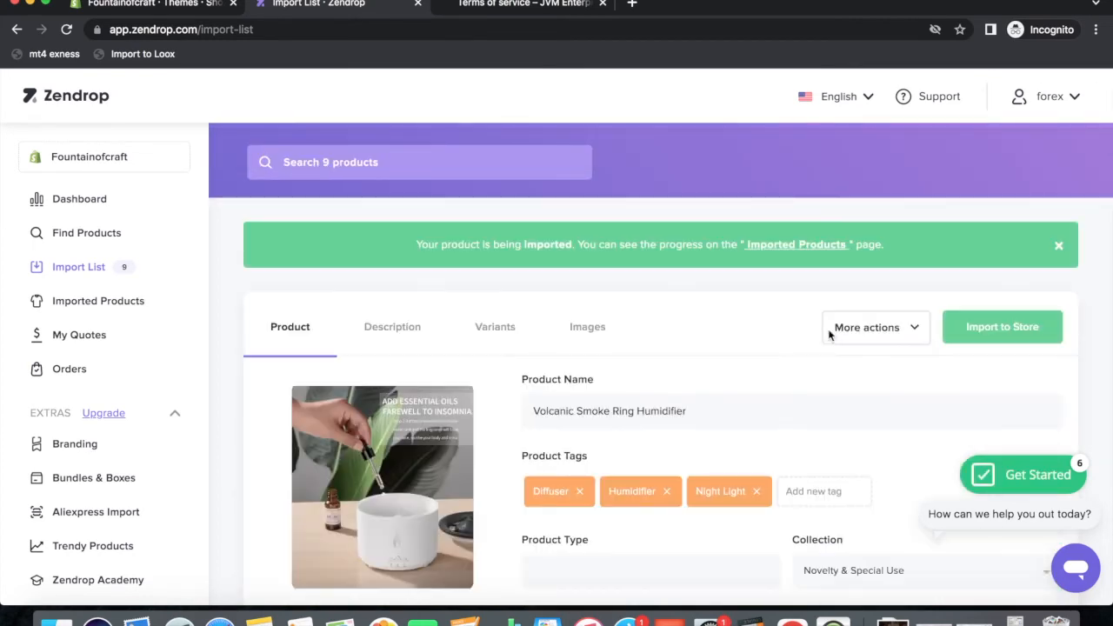
Return to the Shopify admin and show the Products list.
scroll(835, 446, "down", 4)
scroll(742, 406, "down", 4)
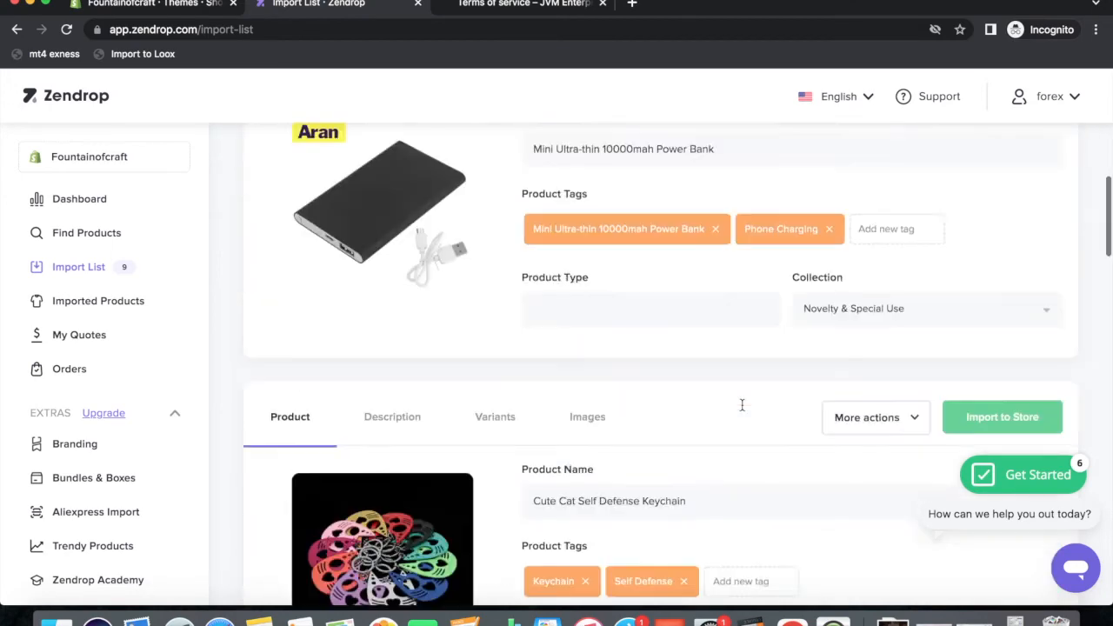
scroll(774, 337, "up", 10)
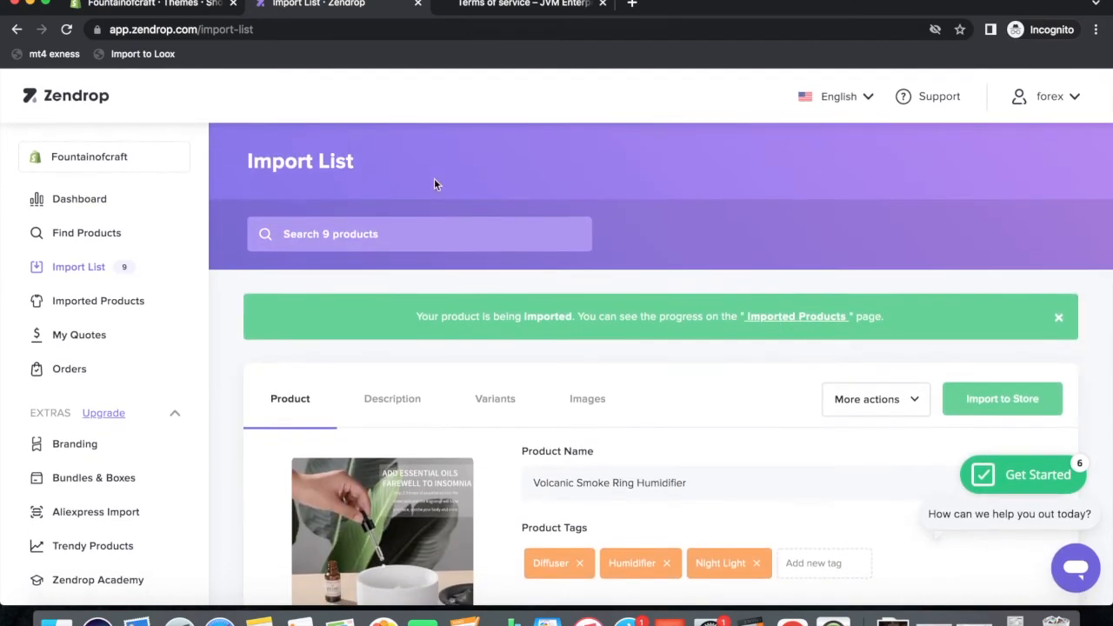
left_click(122, 4)
left_click(62, 179)
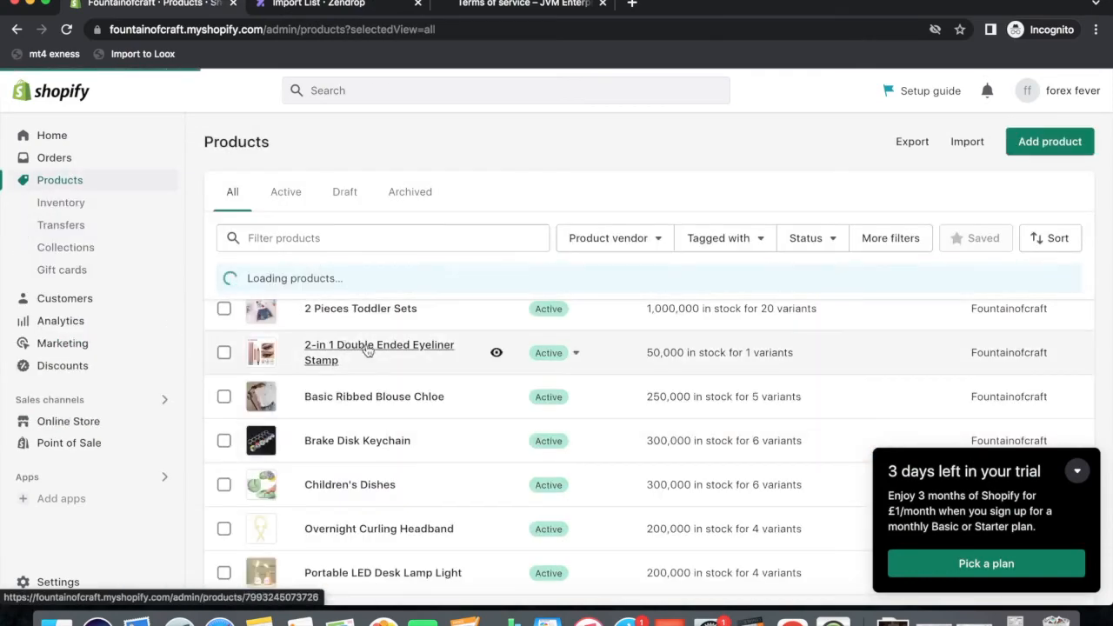
Review the imported Zendrop products in the Products list, then return to Online Store Themes.
scroll(352, 480, "down", 5)
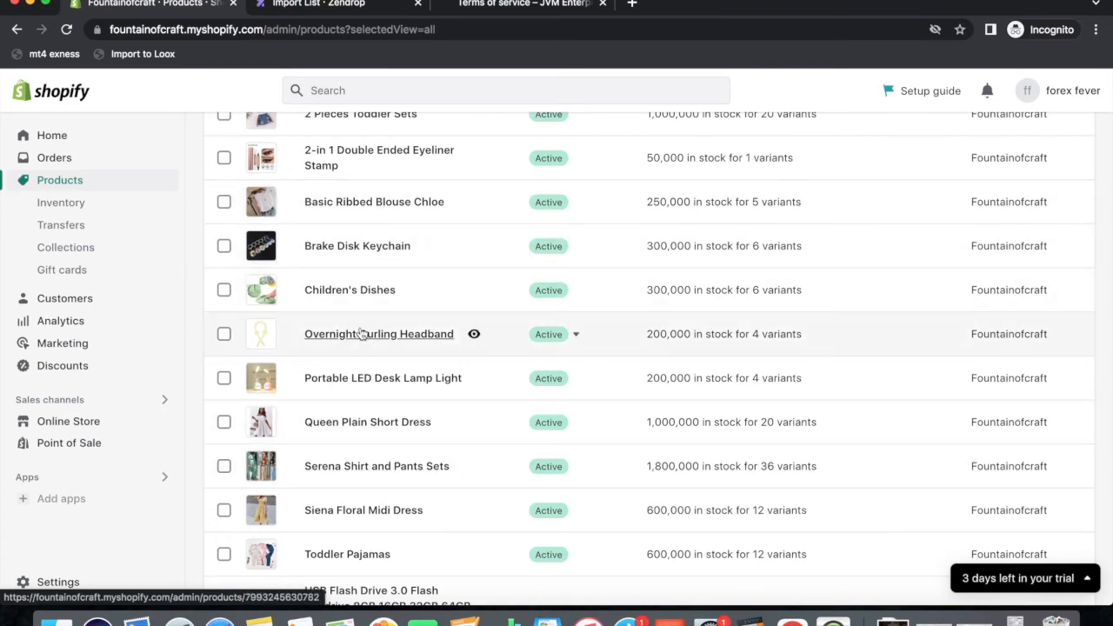
scroll(361, 330, "up", 5)
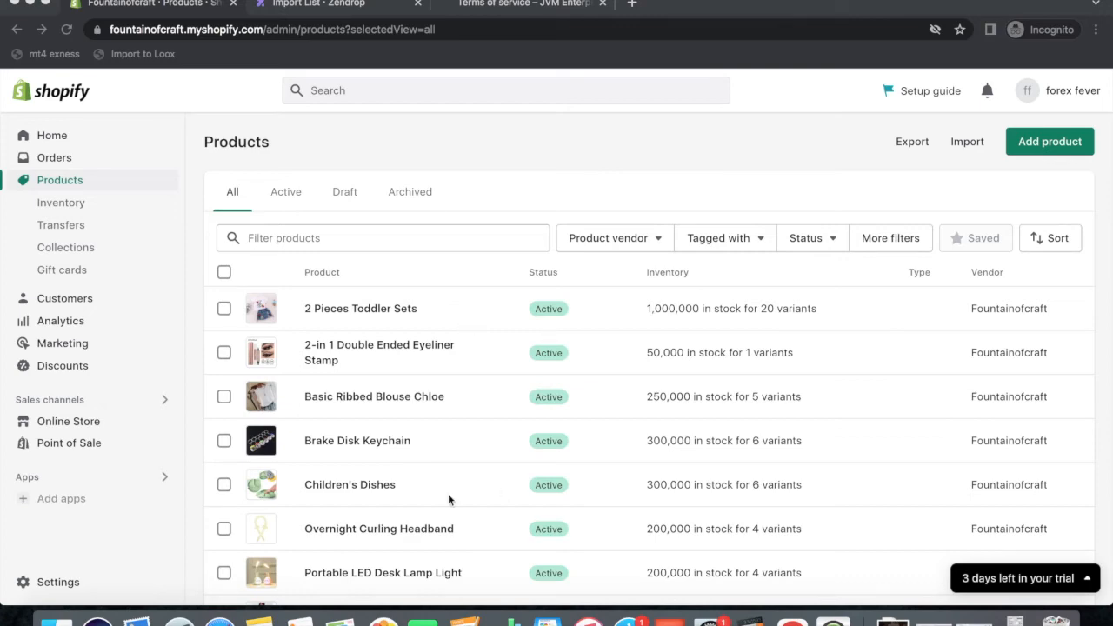
scroll(455, 489, "down", 10)
scroll(455, 491, "up", 10)
left_click(48, 423)
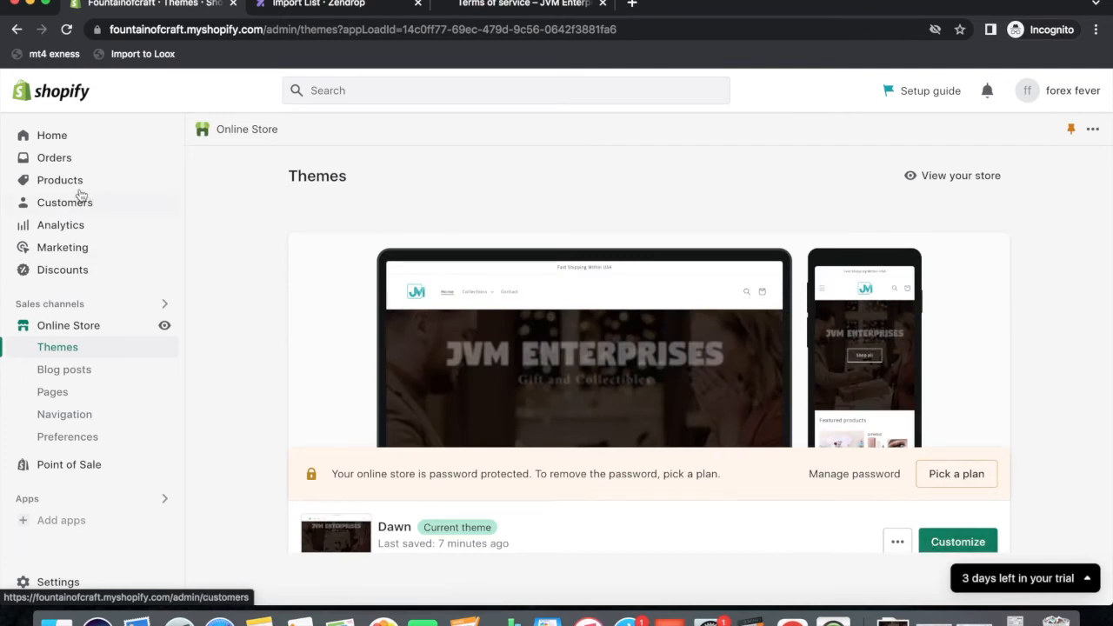
Add 2 Pieces Toddler Sets, the eyeliner stamp, Basic Ribbed Blouse Chloe and Brake Disk Keychain to New Arrivals.
left_click(50, 180)
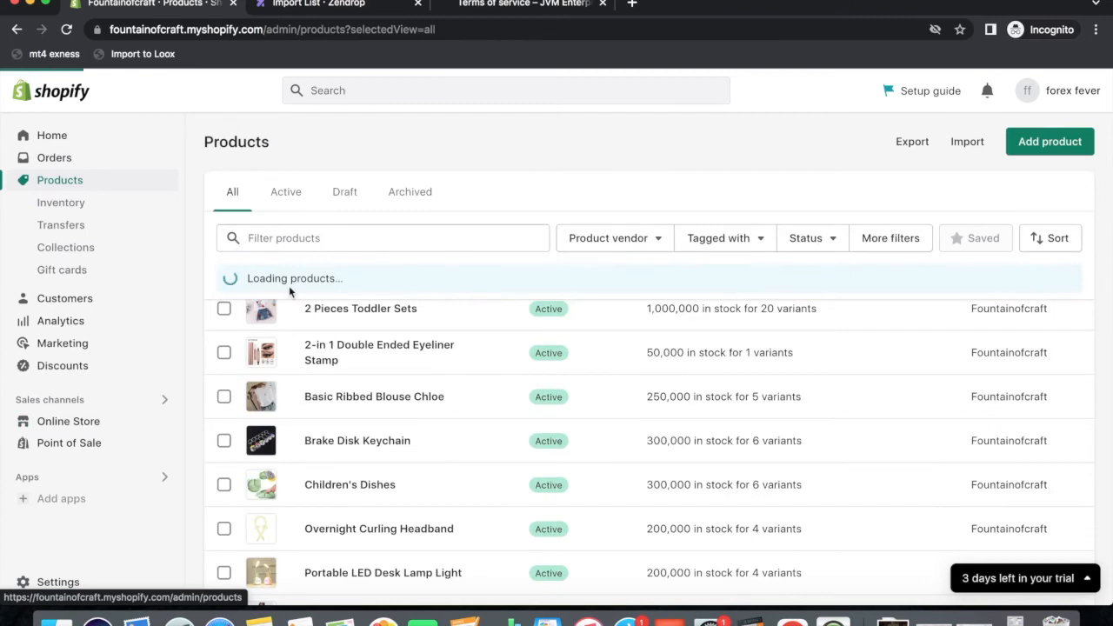
left_click(224, 311)
left_click(224, 365)
left_click(223, 409)
left_click(224, 453)
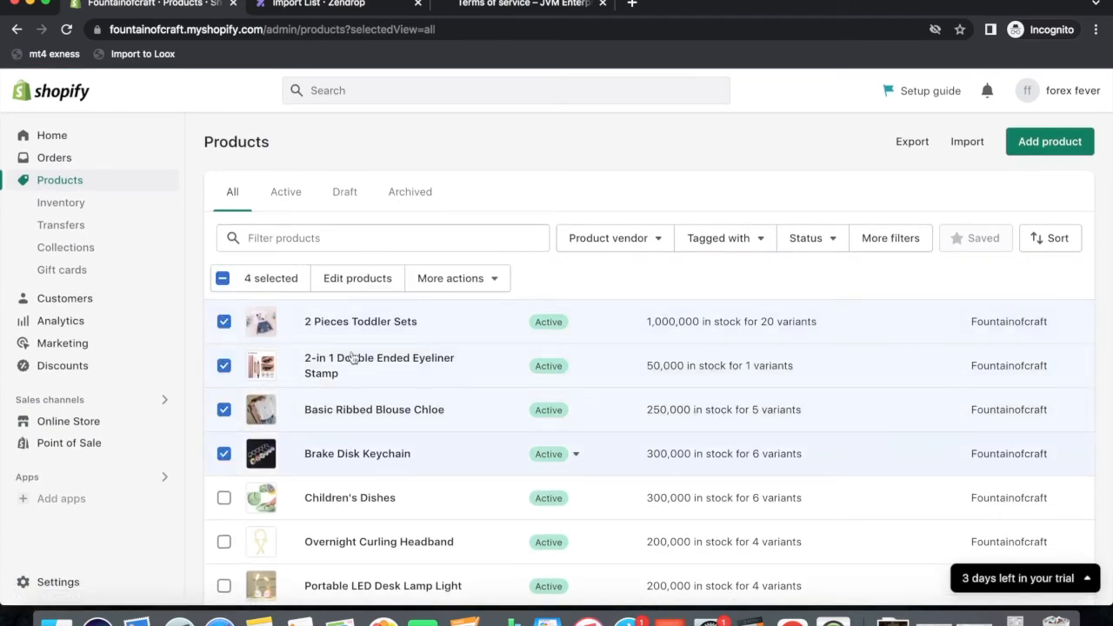
left_click(458, 278)
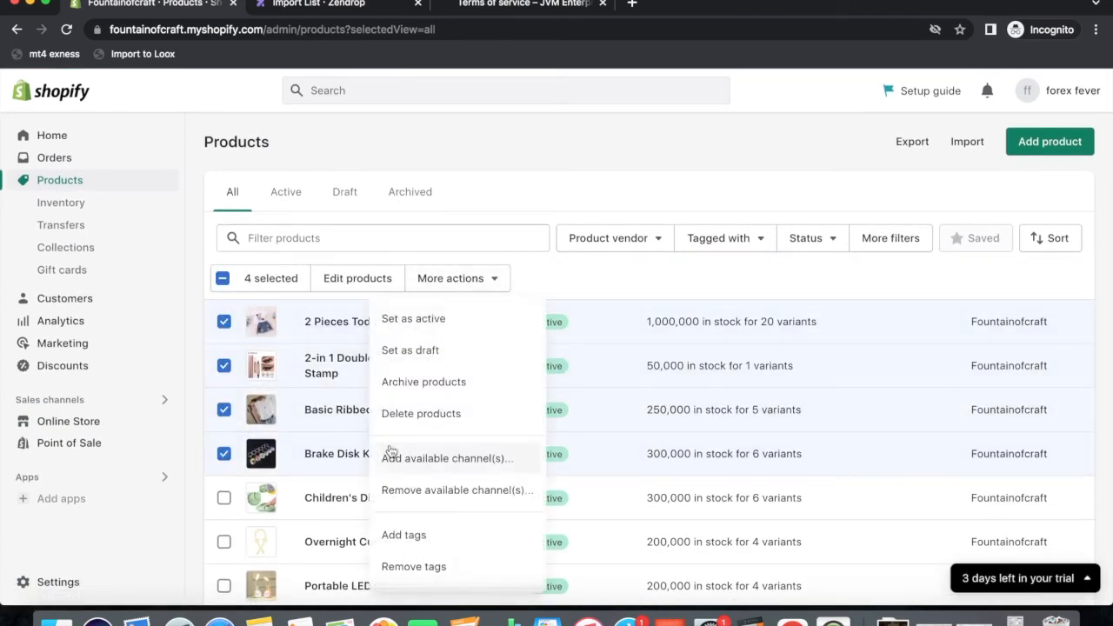
scroll(419, 548, "down", 2)
left_click(423, 542)
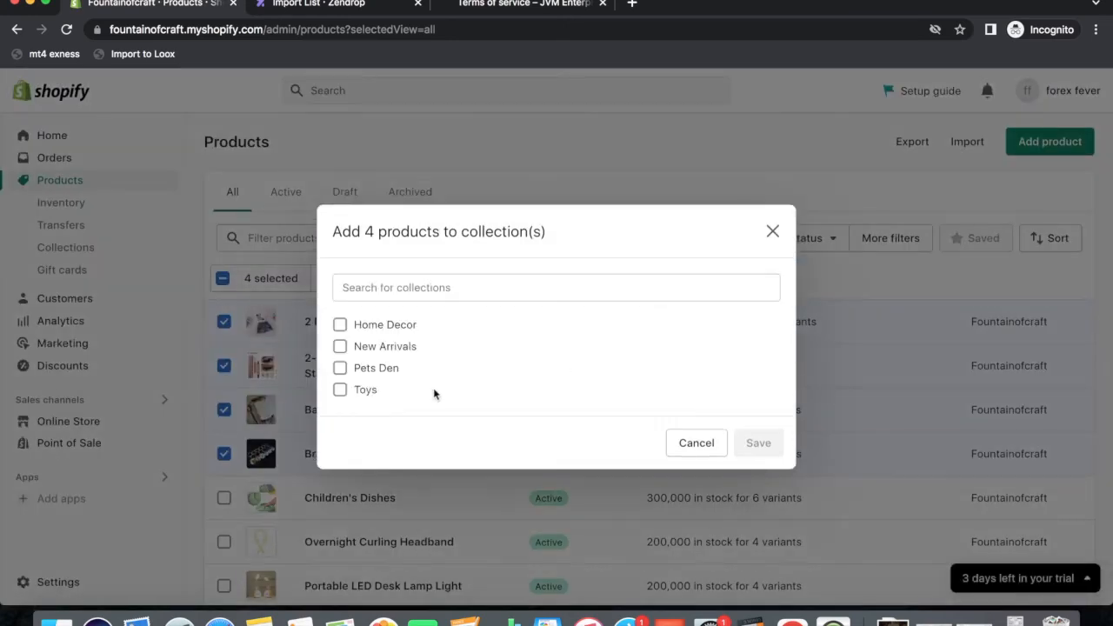
left_click(340, 347)
left_click(758, 480)
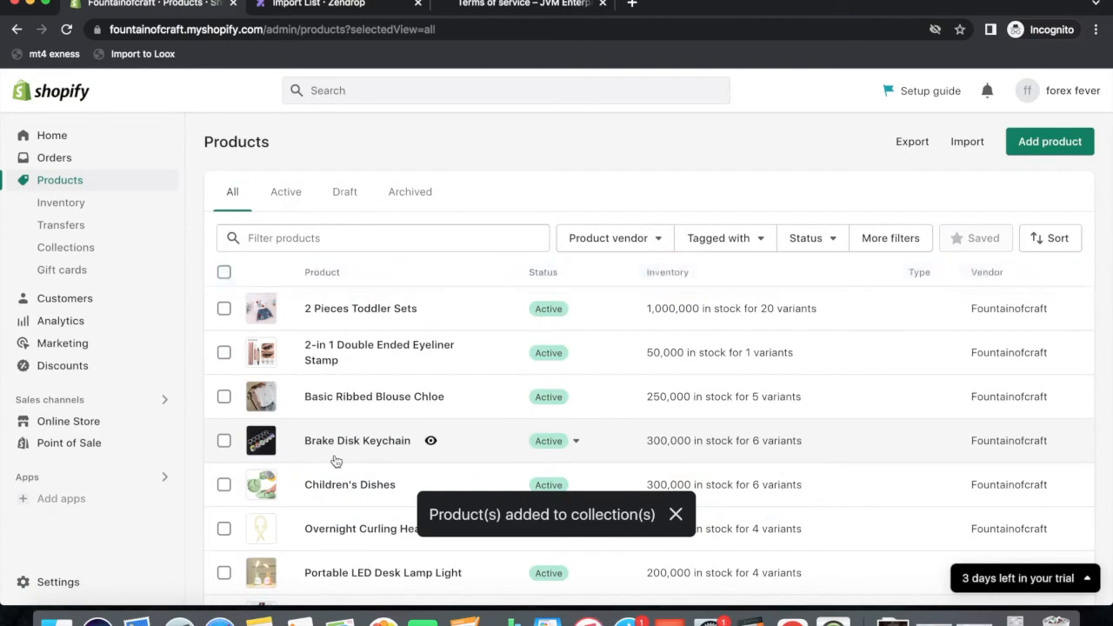
Check each collection's product count on the Collections page.
scroll(302, 406, "down", 1)
scroll(302, 405, "down", 2)
left_click(223, 339)
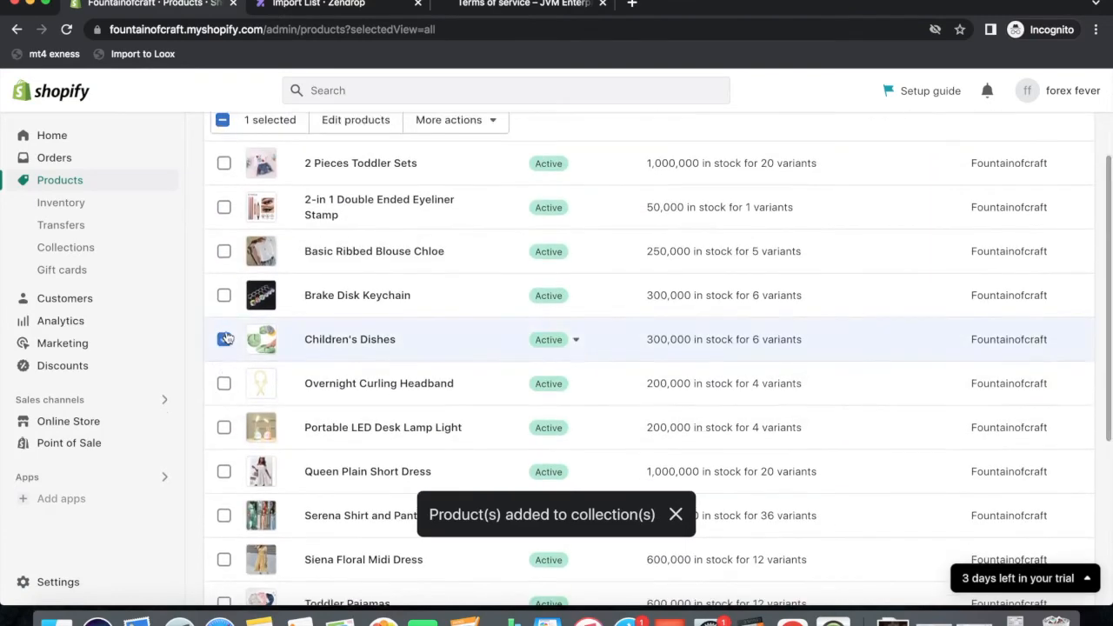
left_click(223, 339)
scroll(385, 408, "up", 3)
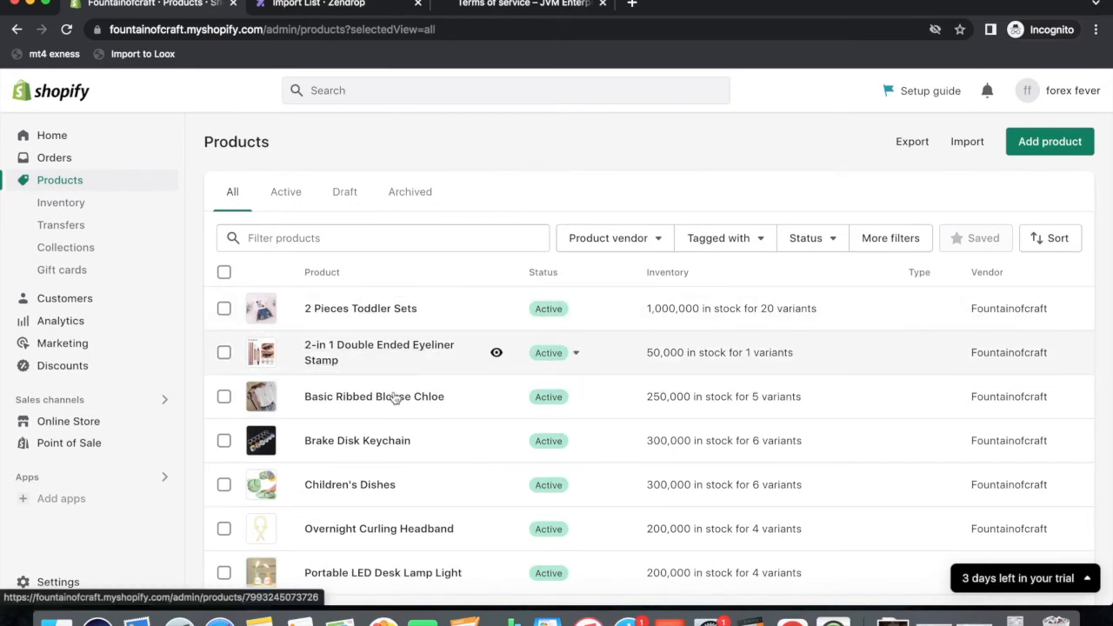
left_click(56, 248)
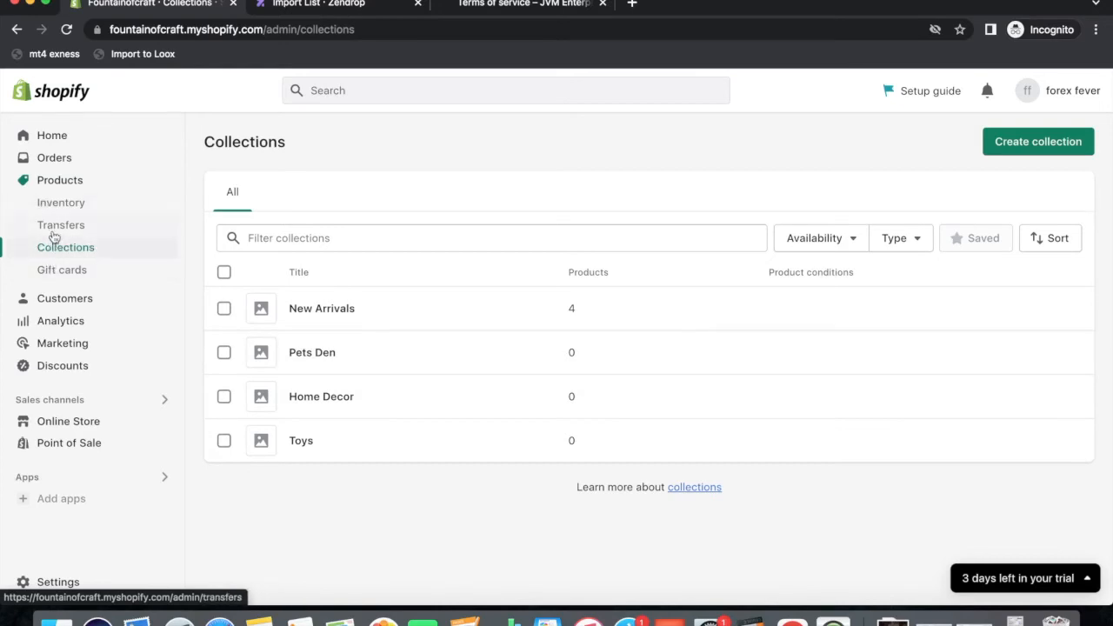
Add Children's Dishes, Curling Headband, LED Desk Lamp, Queen Plain Short Dress and Serena Sets to Home Decor.
left_click(56, 188)
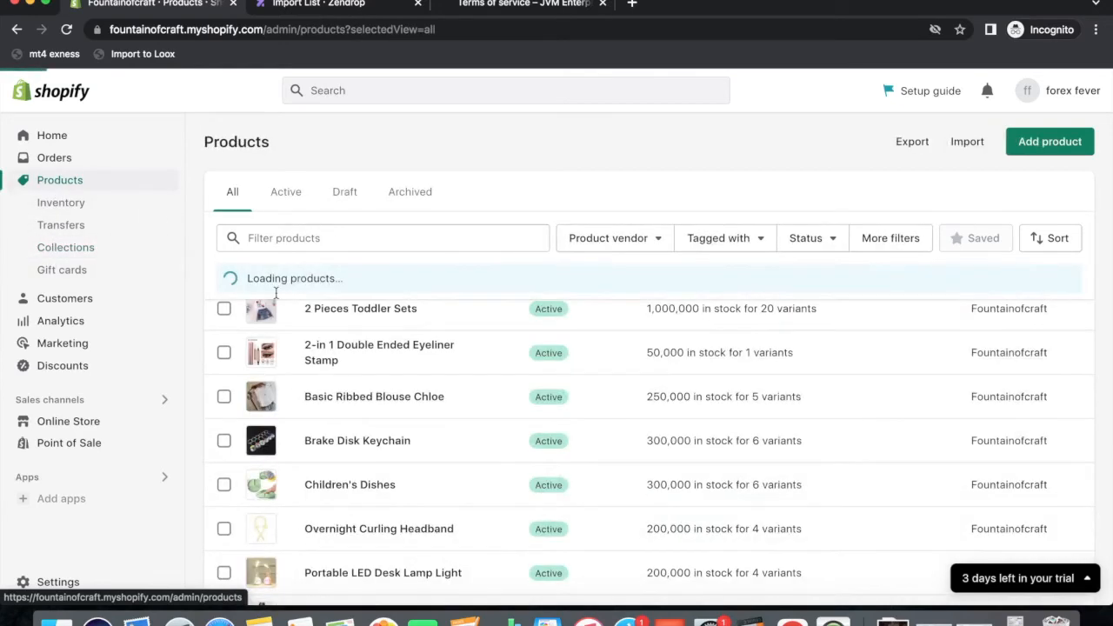
scroll(287, 322, "down", 5)
left_click(223, 269)
scroll(223, 296, "down", 1)
left_click(223, 287)
left_click(223, 331)
left_click(223, 375)
left_click(224, 420)
scroll(394, 360, "up", 3)
scroll(394, 361, "up", 2)
left_click(456, 279)
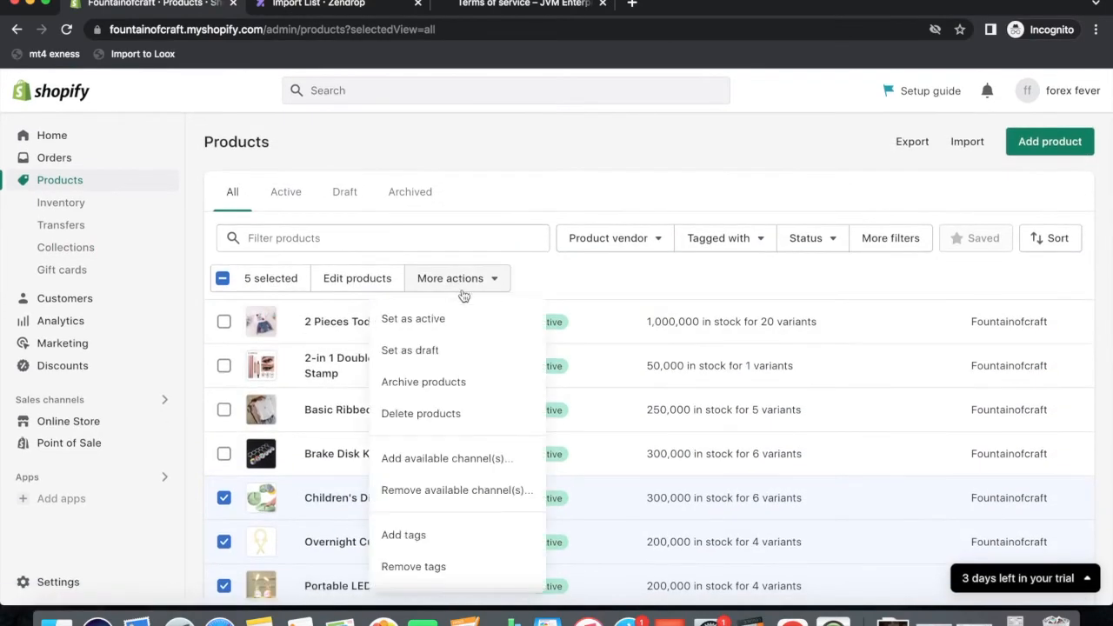
scroll(443, 504, "down", 2)
left_click(469, 527)
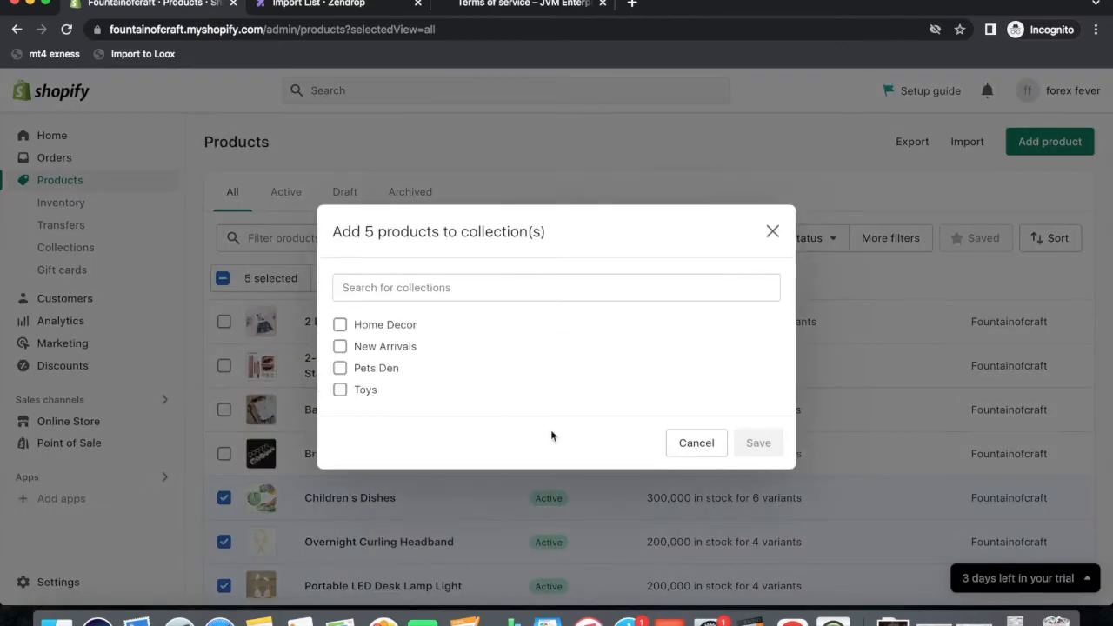
left_click(340, 325)
left_click(752, 481)
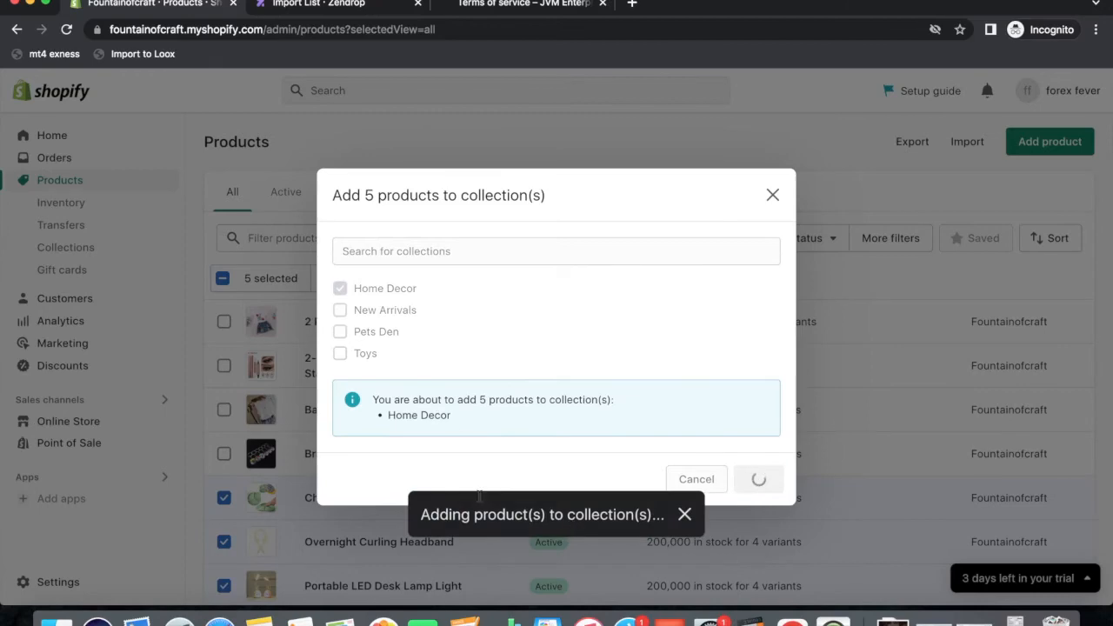
Add the five products from 2 Pieces Toddler Sets through Children's Dishes to Pets Den.
left_click(224, 308)
left_click(225, 367)
left_click(224, 410)
left_click(225, 454)
left_click(225, 498)
left_click(453, 278)
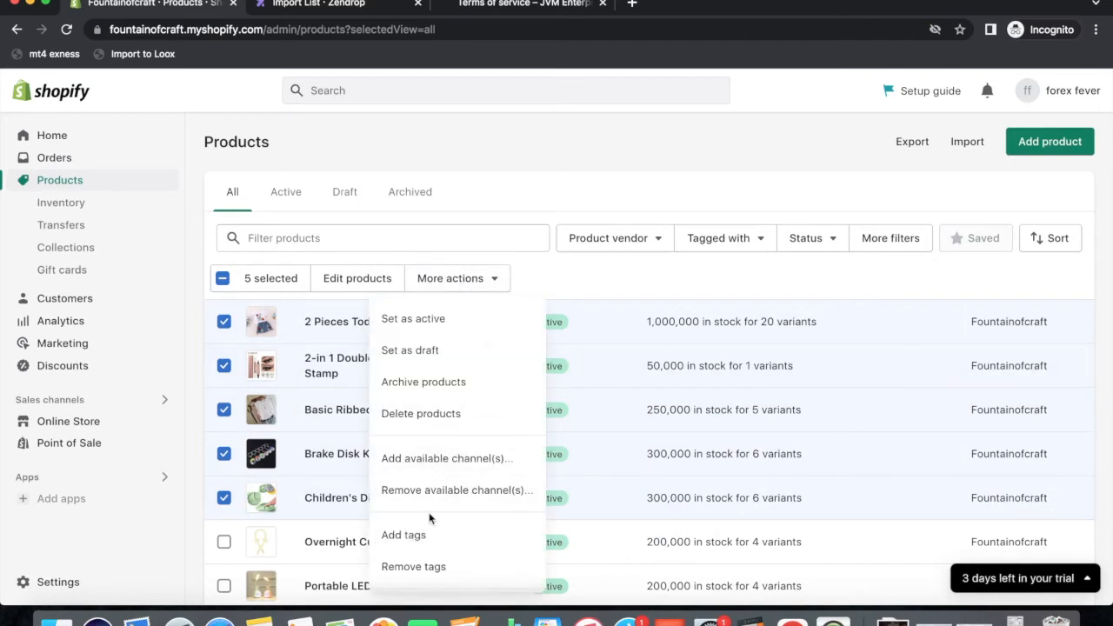
scroll(467, 528, "down", 2)
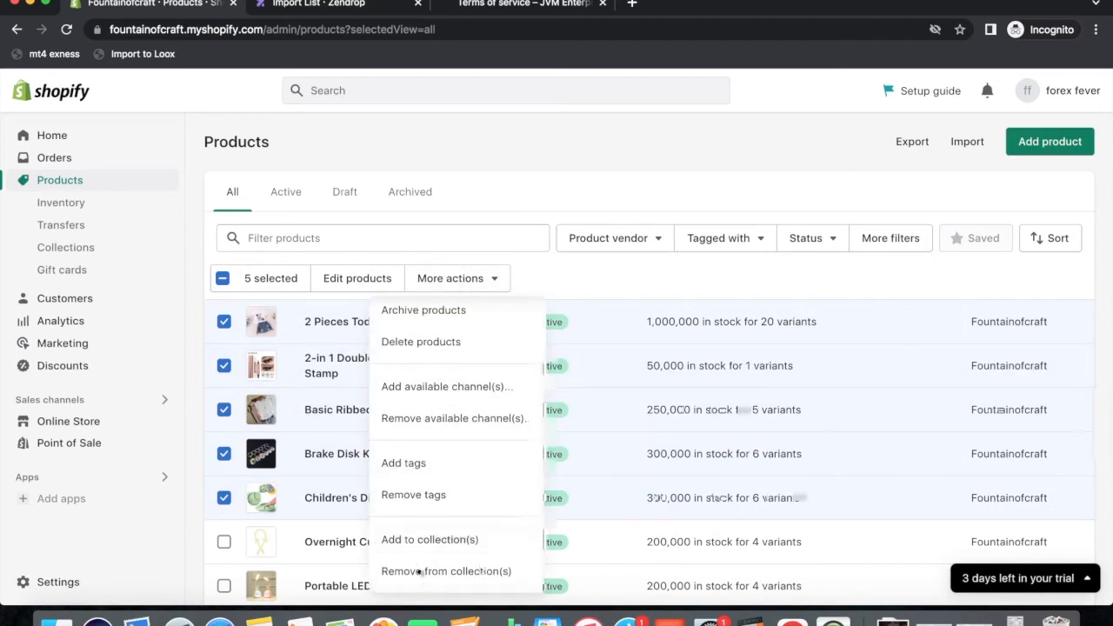
left_click(452, 536)
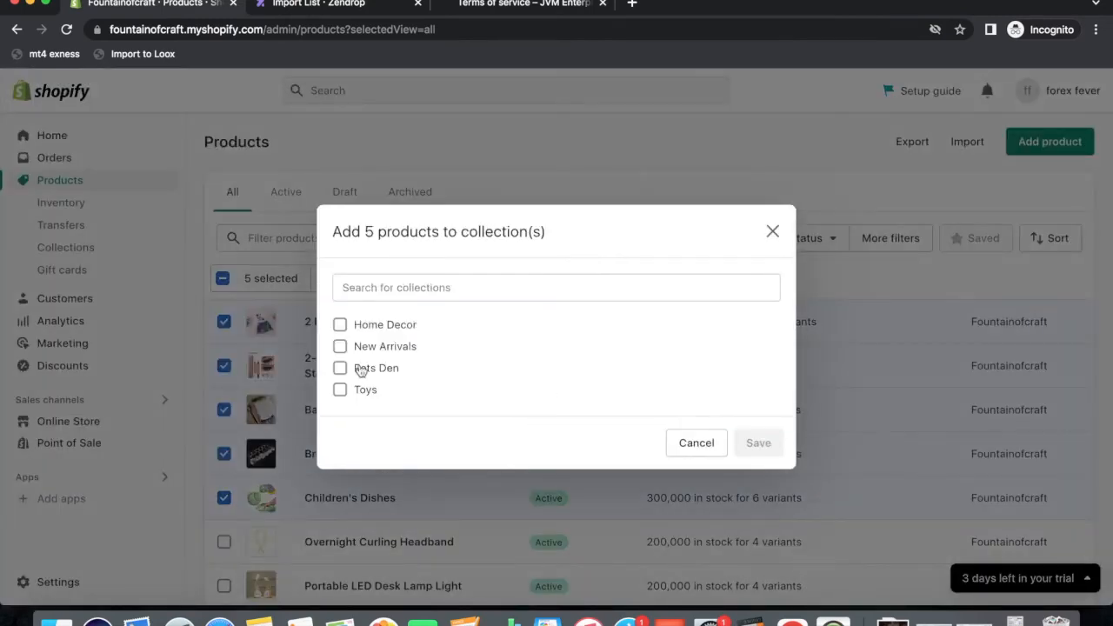
left_click(341, 366)
left_click(745, 483)
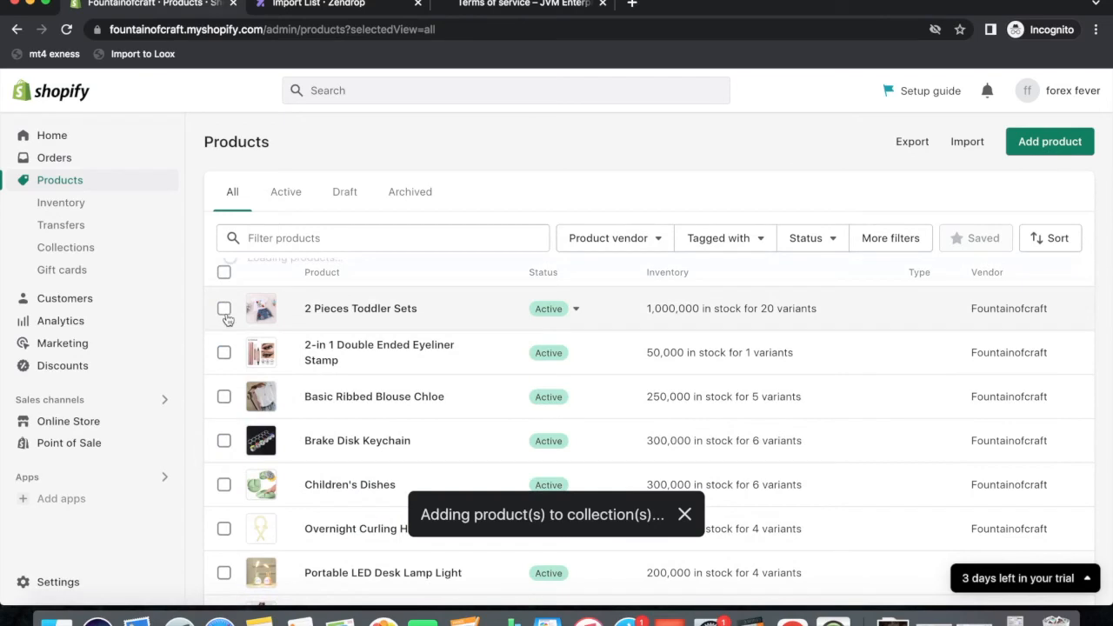
Add Toddler Sets, the eyeliner stamp, Basic Ribbed Blouse Chloe and Brake Disk Keychain to Toys.
left_click(224, 309)
left_click(224, 365)
left_click(224, 410)
left_click(224, 453)
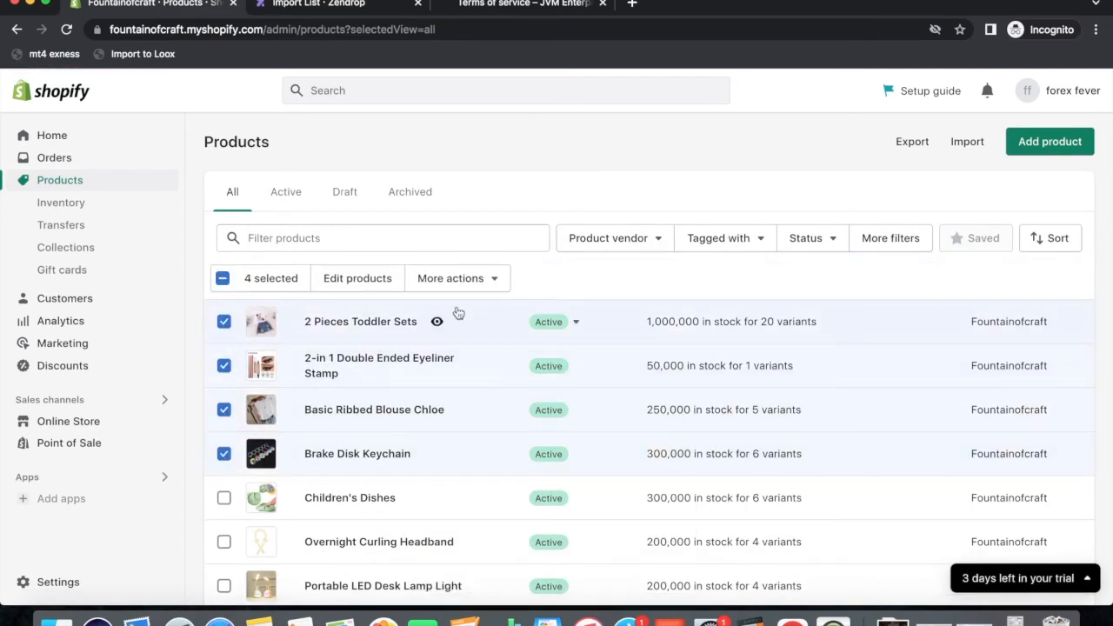
left_click(461, 278)
scroll(433, 490, "down", 1)
scroll(433, 490, "down", 1)
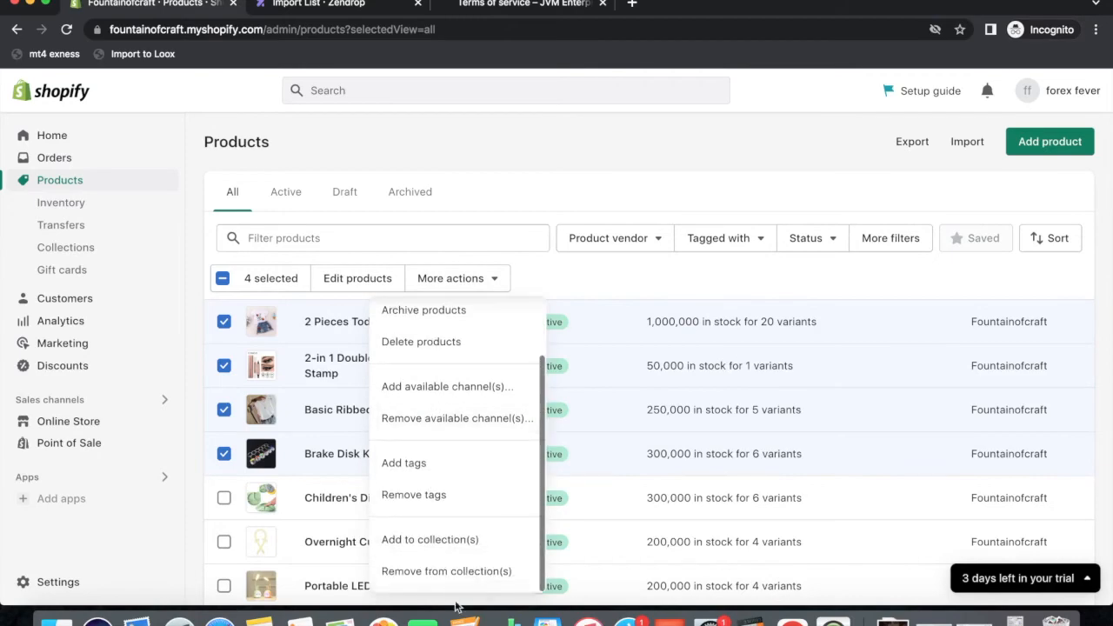
left_click(443, 552)
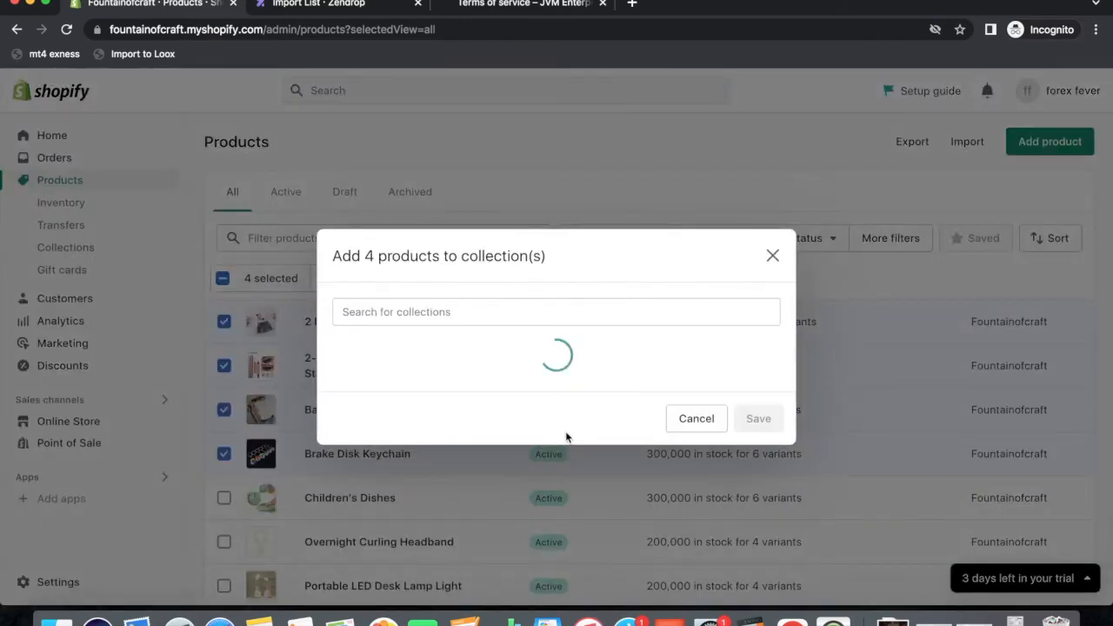
left_click(339, 391)
left_click(758, 479)
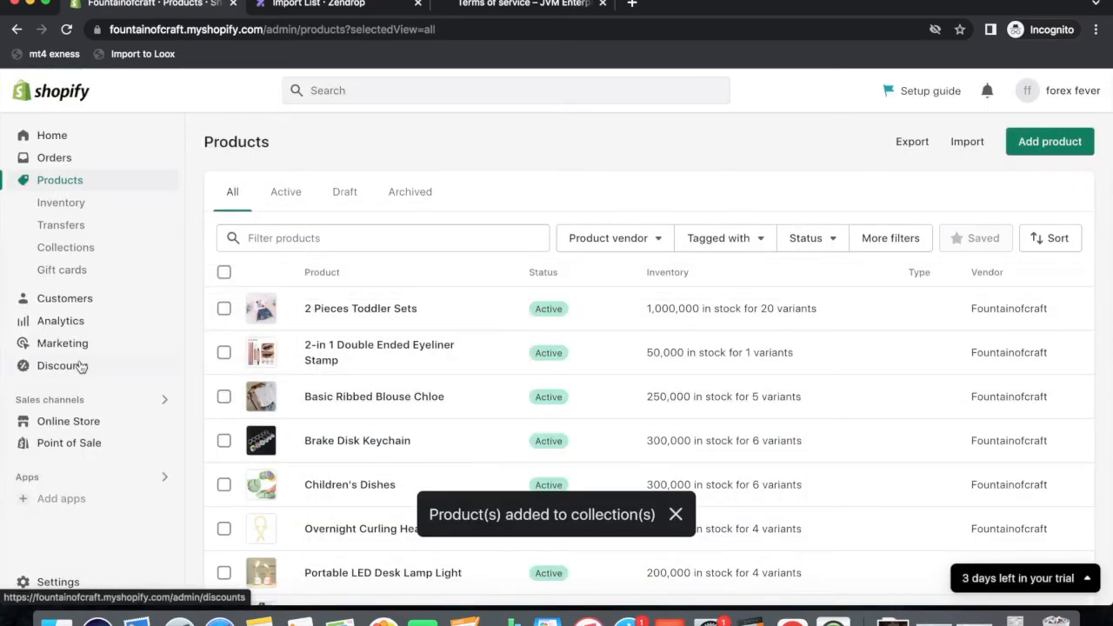
Confirm all four collections hold products, then go to the Online Store themes page.
left_click(61, 249)
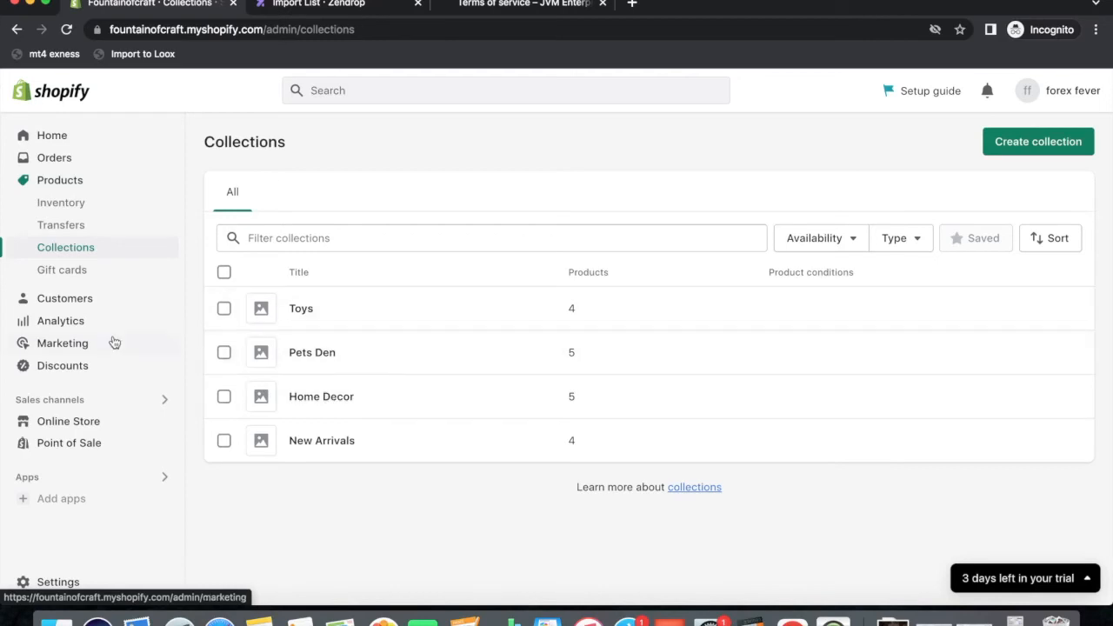
left_click(54, 426)
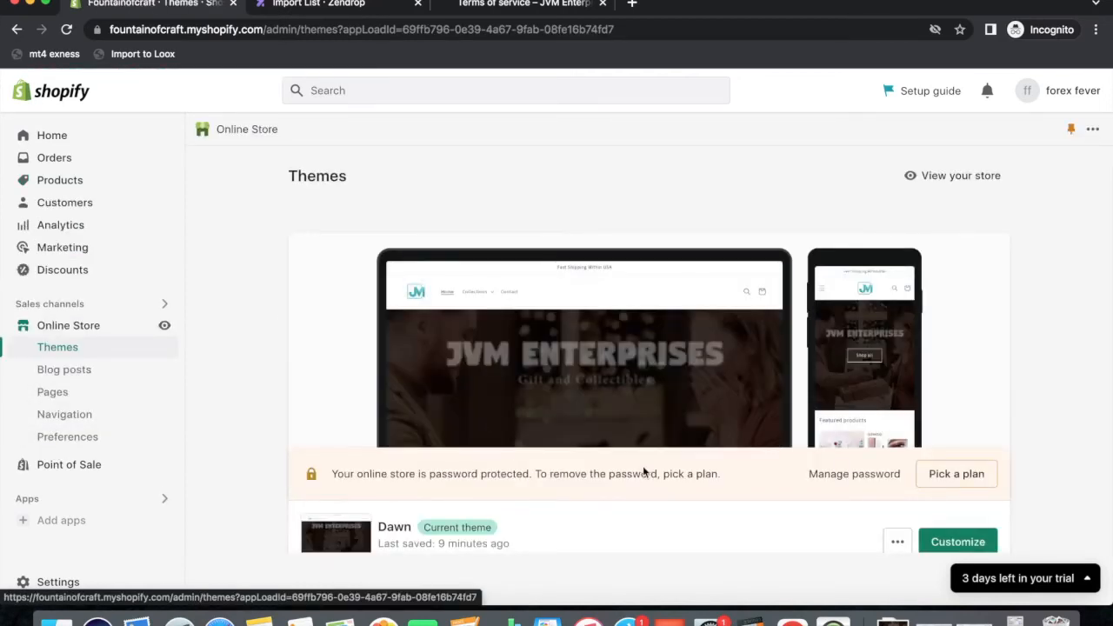
scroll(678, 452, "down", 3)
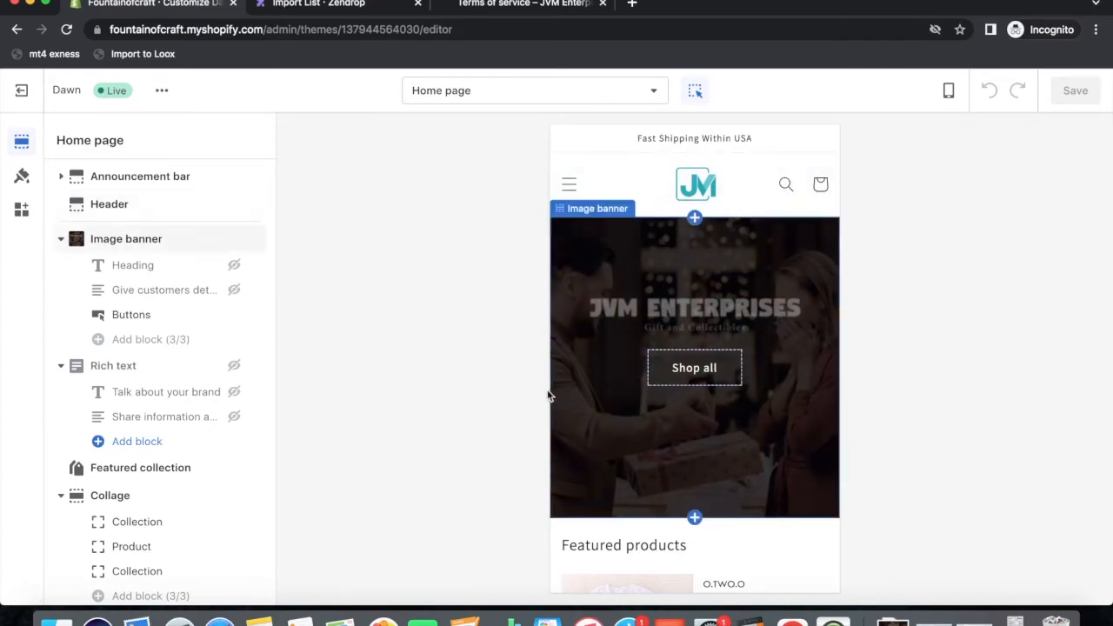
scroll(604, 429, "down", 4)
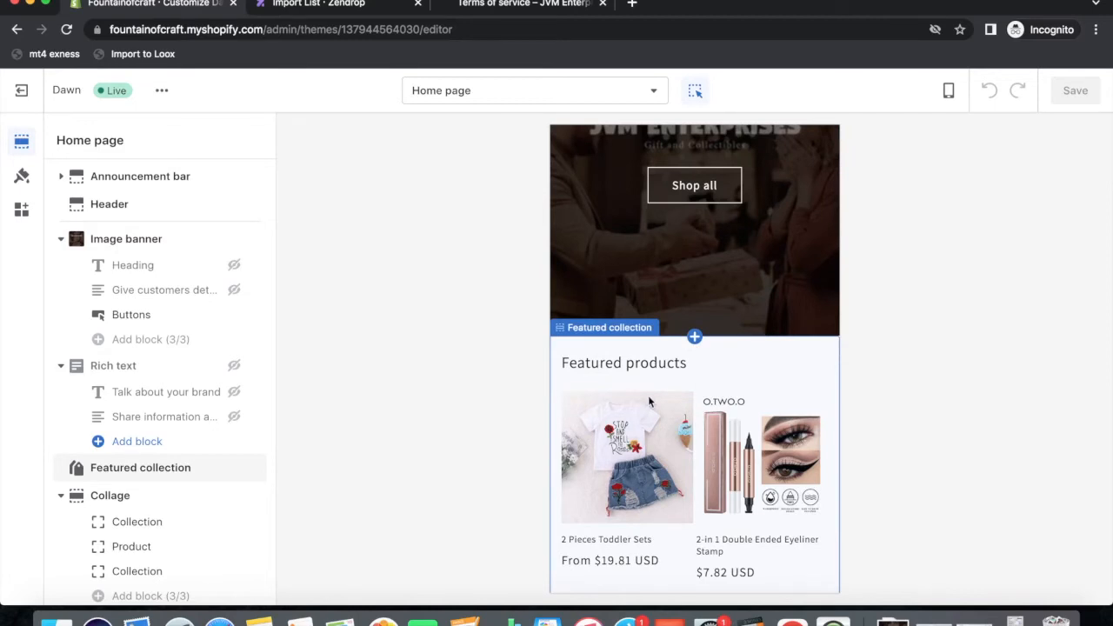
scroll(648, 398, "down", 1)
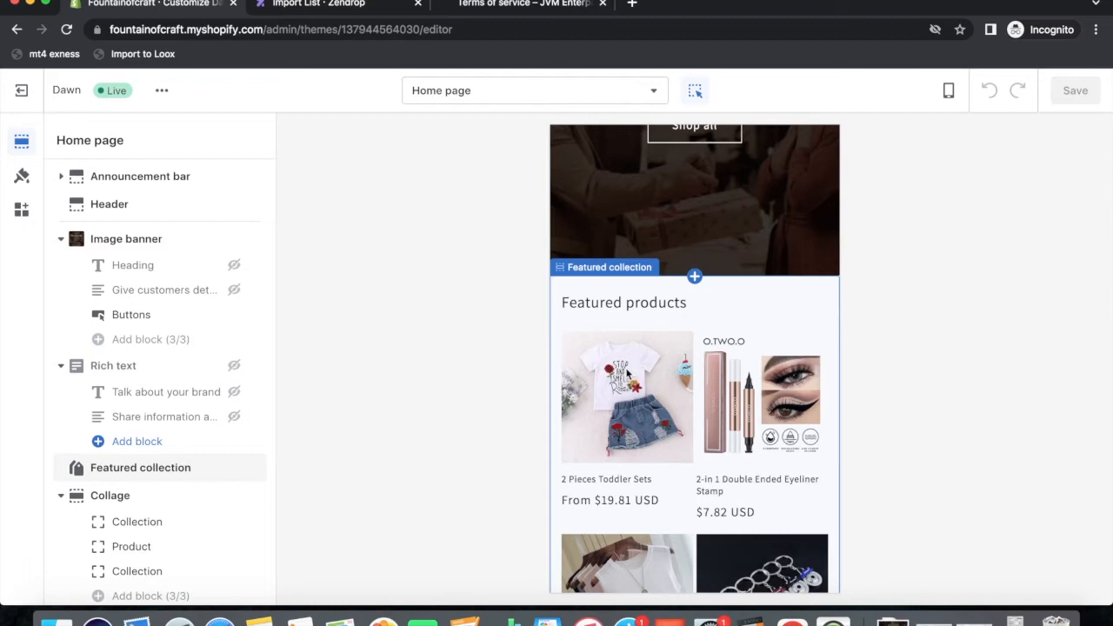
scroll(628, 376, "down", 2)
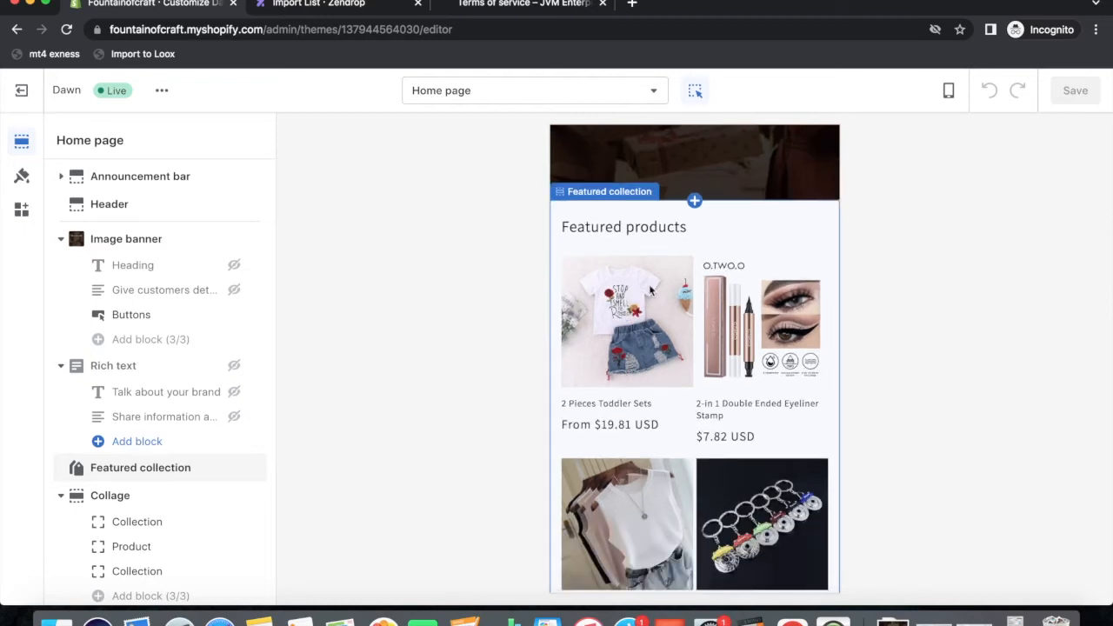
left_click(701, 242)
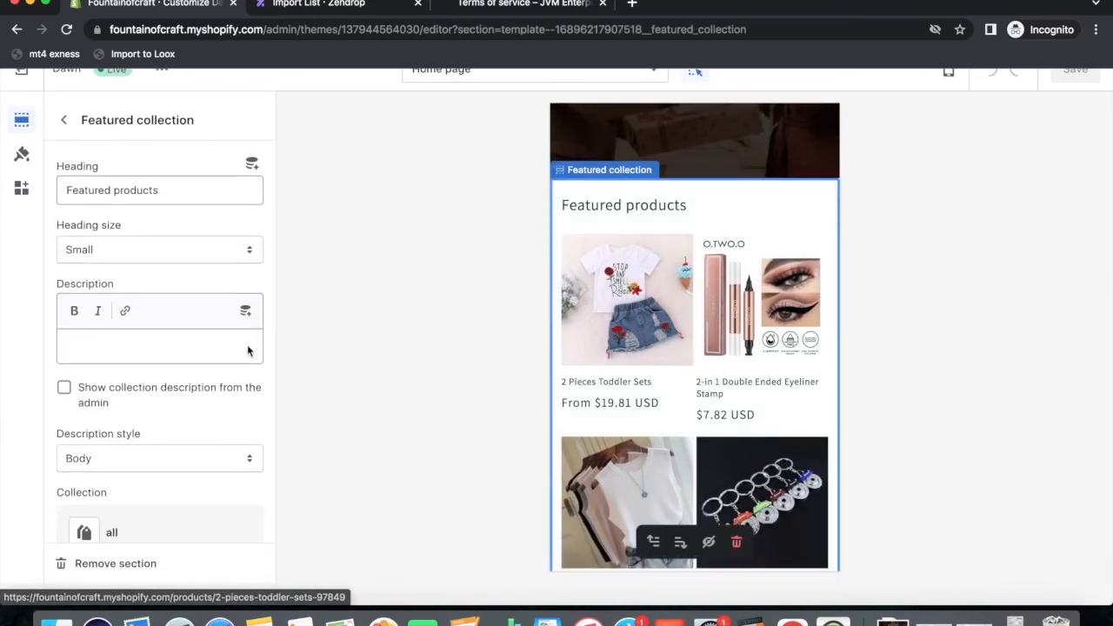
left_click(64, 122)
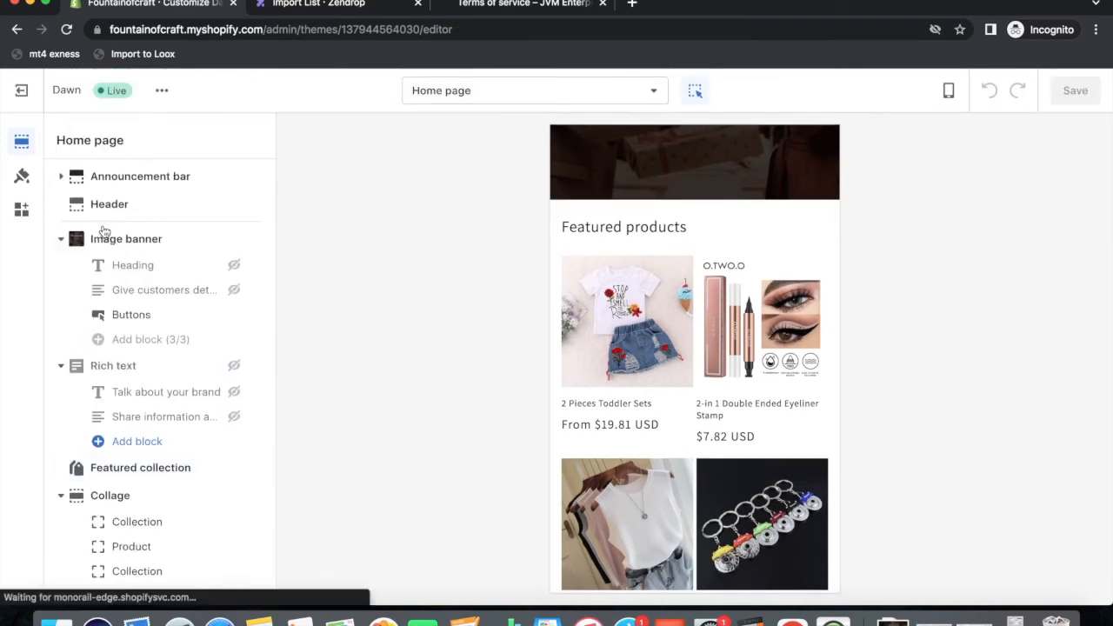
scroll(169, 335, "down", 3)
scroll(172, 339, "down", 2)
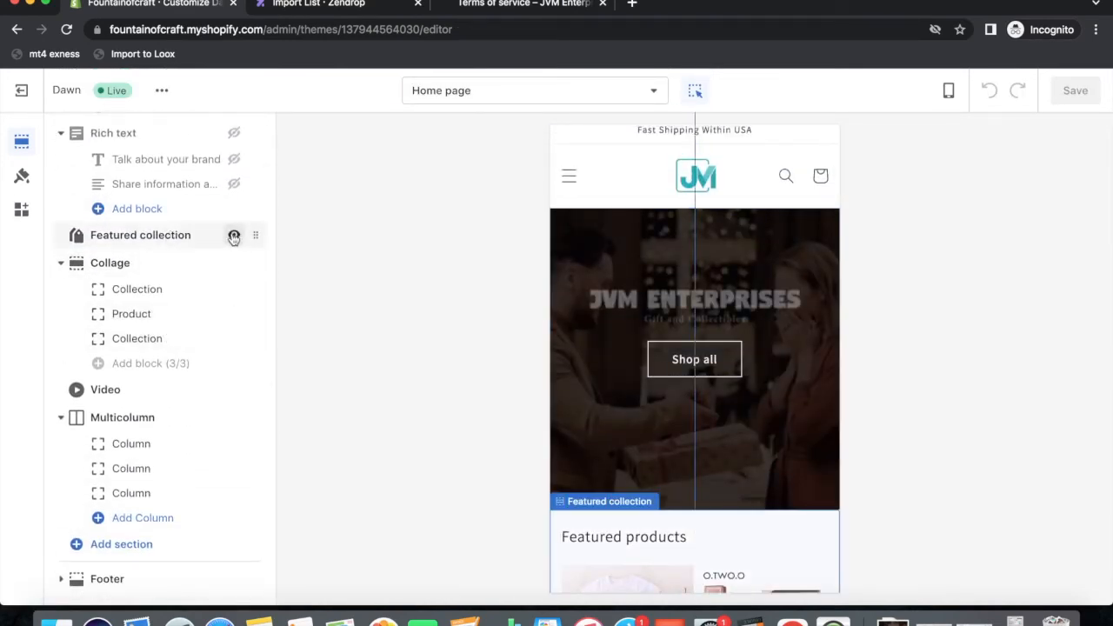
Set the Featured collection section to draw from the New Arrivals collection.
left_click(135, 238)
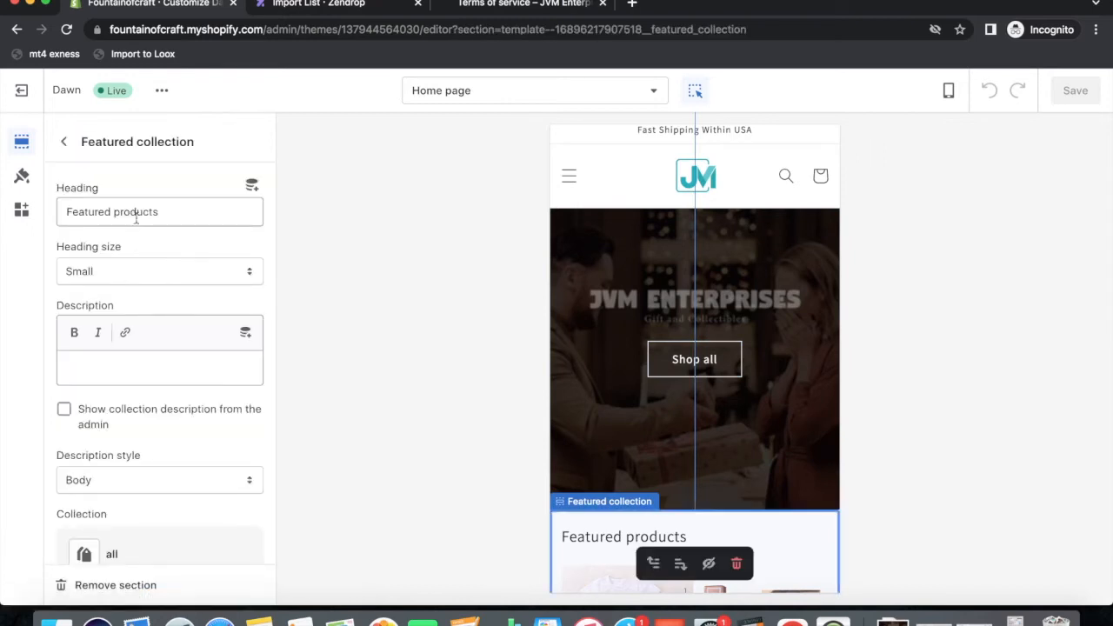
scroll(203, 288, "down", 10)
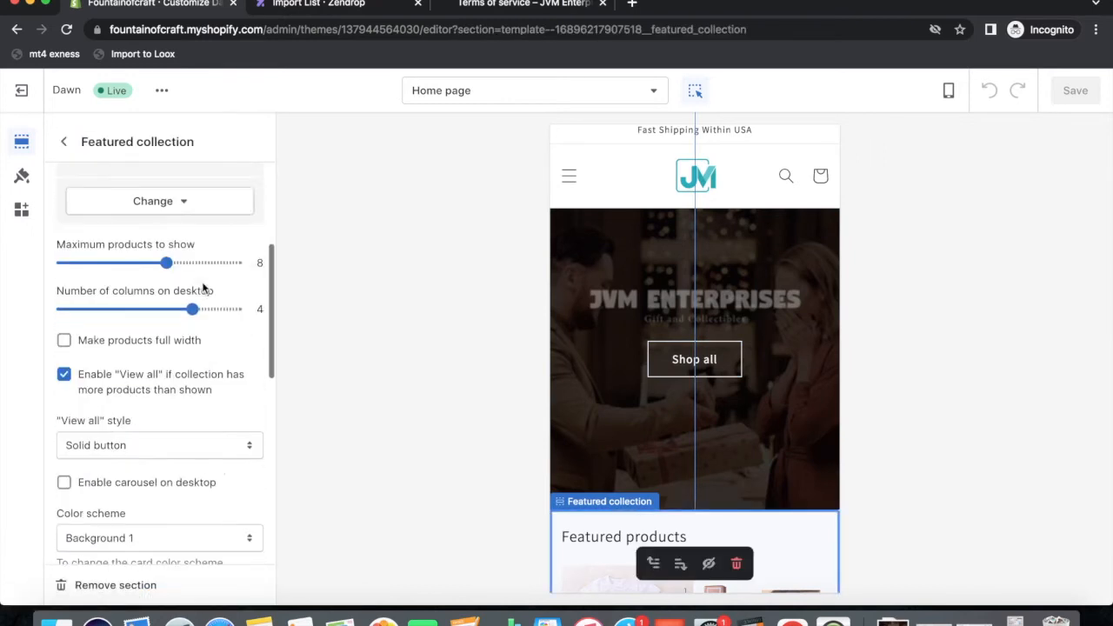
scroll(203, 288, "down", 2)
scroll(202, 288, "up", 10)
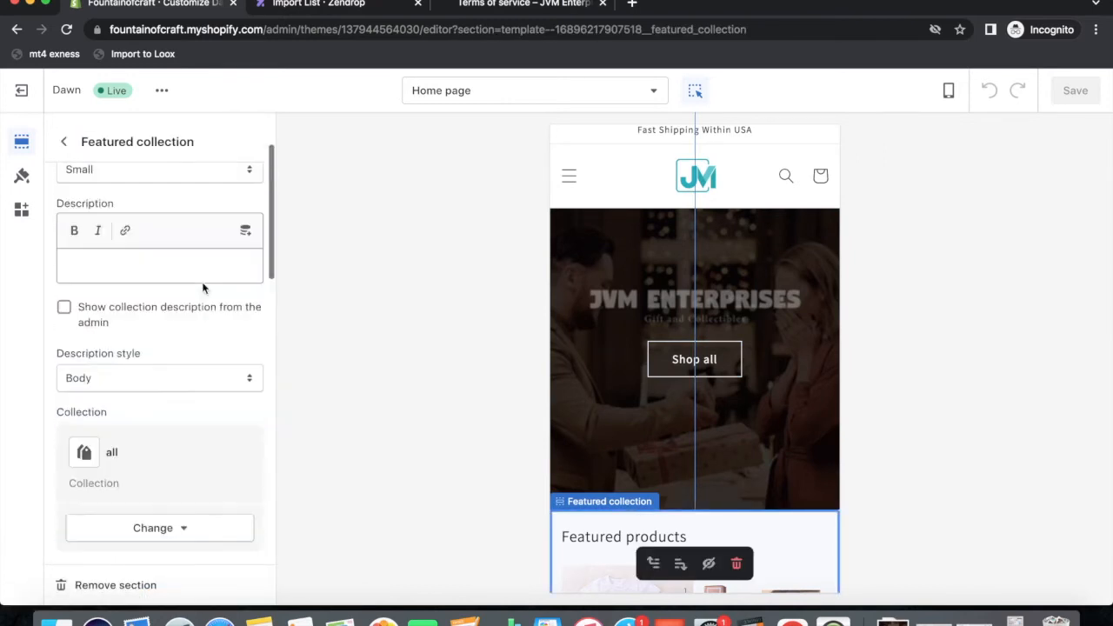
scroll(202, 288, "up", 1)
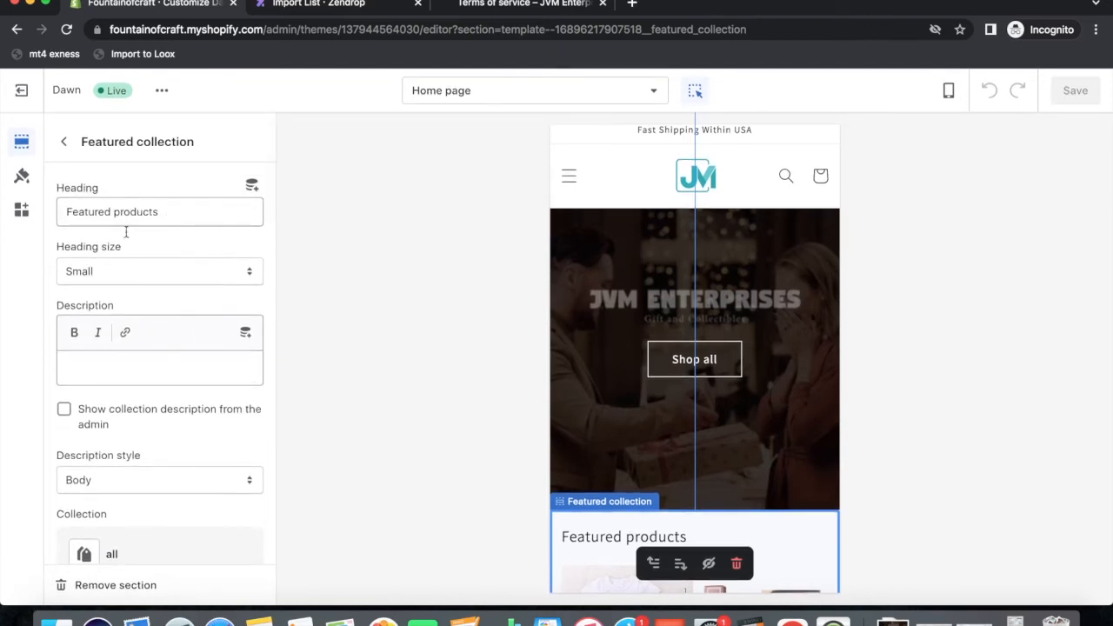
scroll(149, 395, "down", 5)
left_click(156, 456)
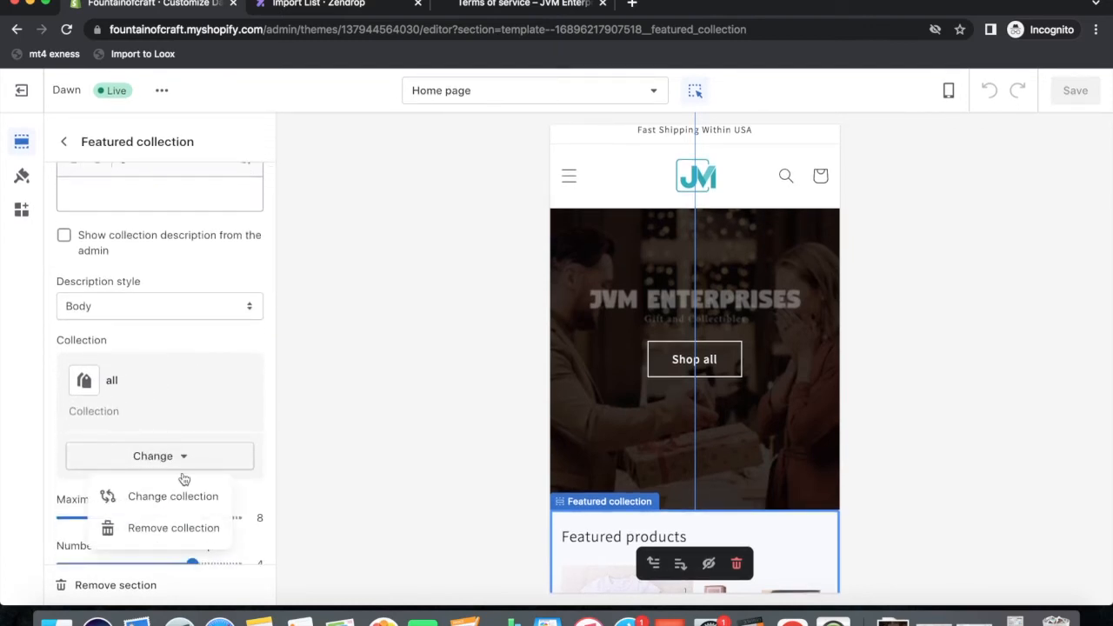
left_click(157, 495)
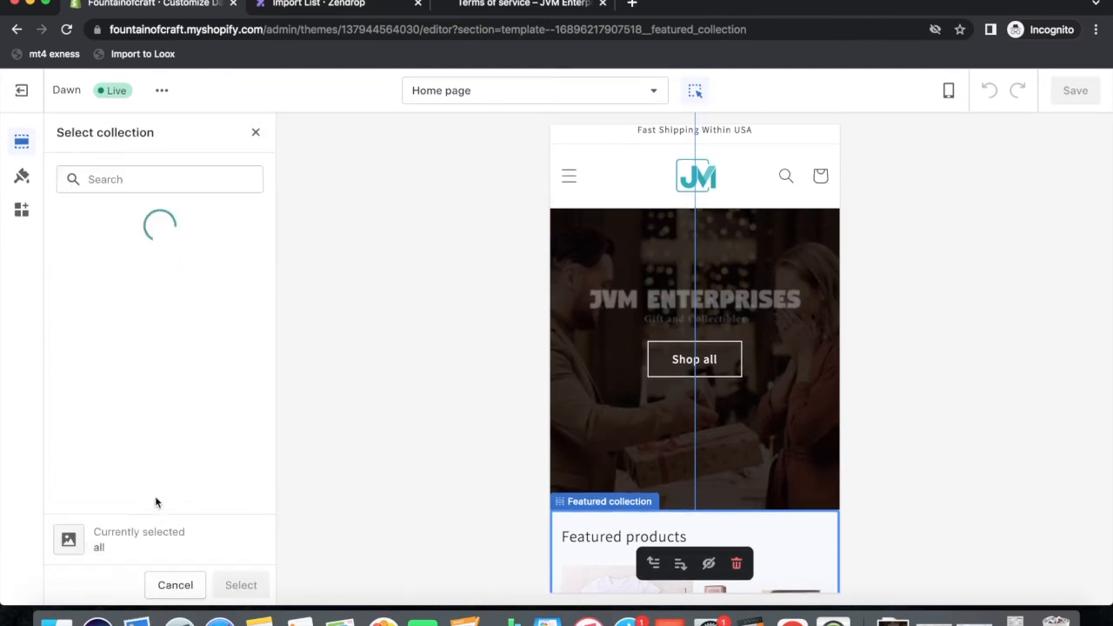
left_click(111, 313)
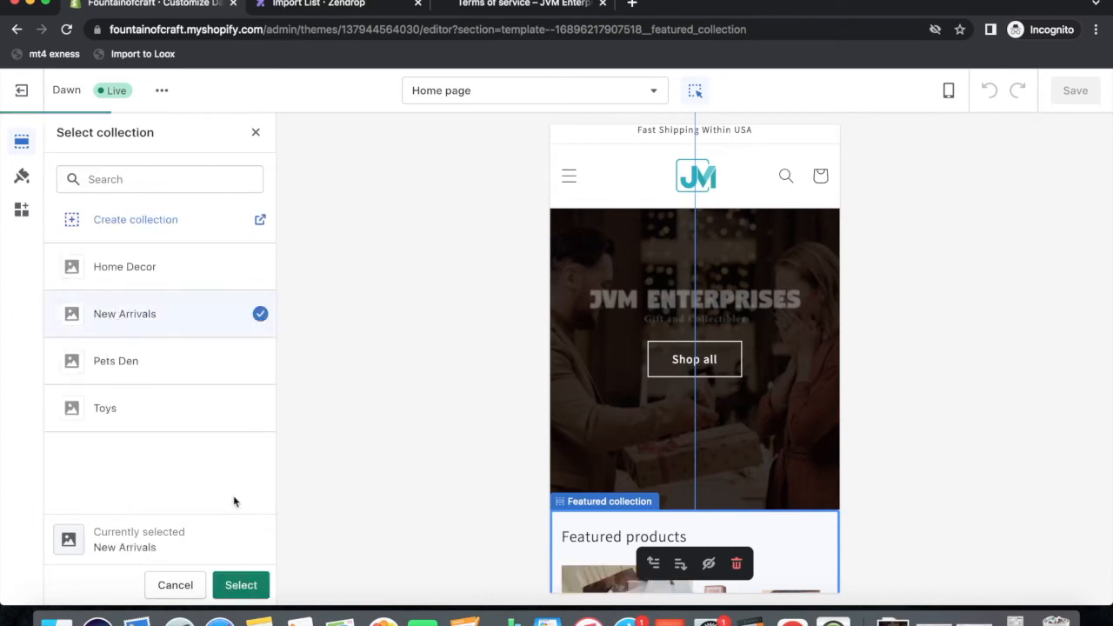
left_click(238, 584)
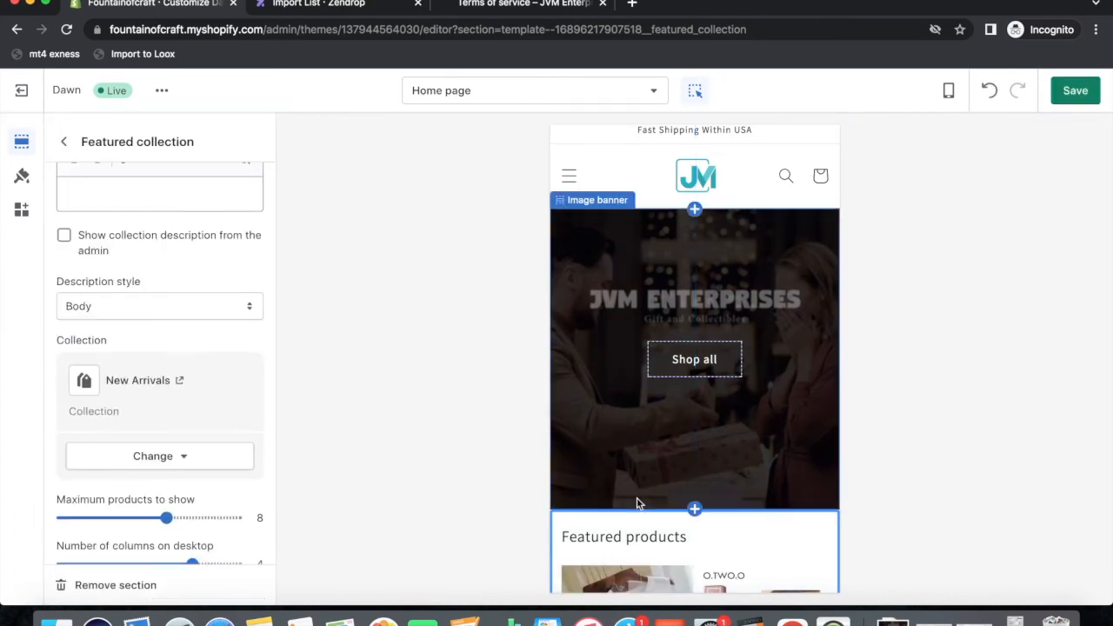
Change the section heading to 'New Arrivals' and save the theme.
scroll(764, 481, "down", 3)
scroll(764, 481, "down", 2)
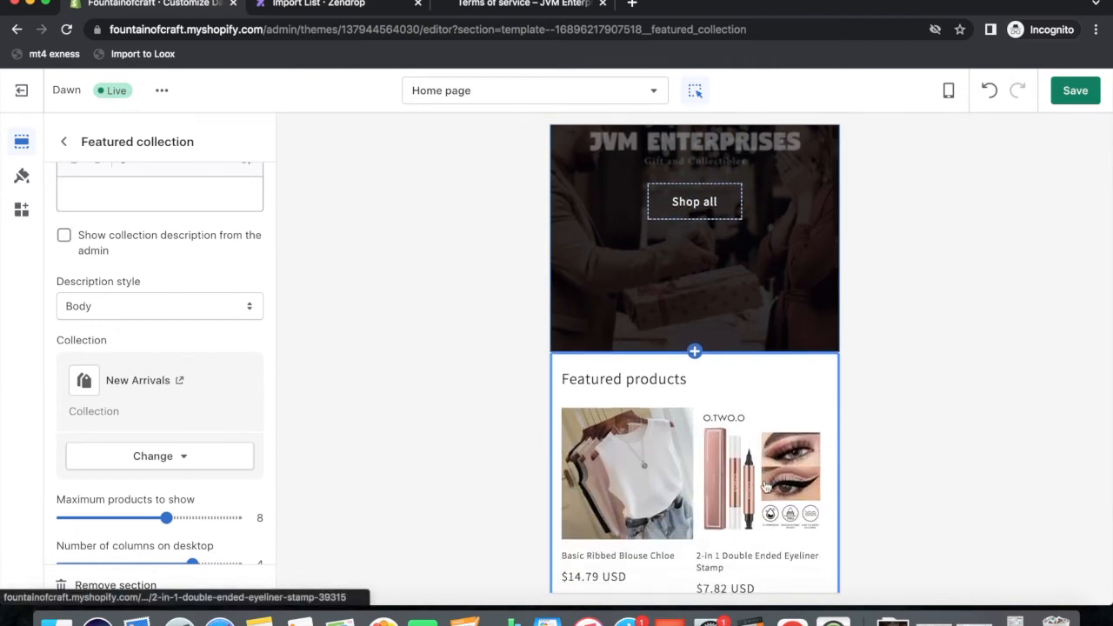
scroll(177, 384, "up", 4)
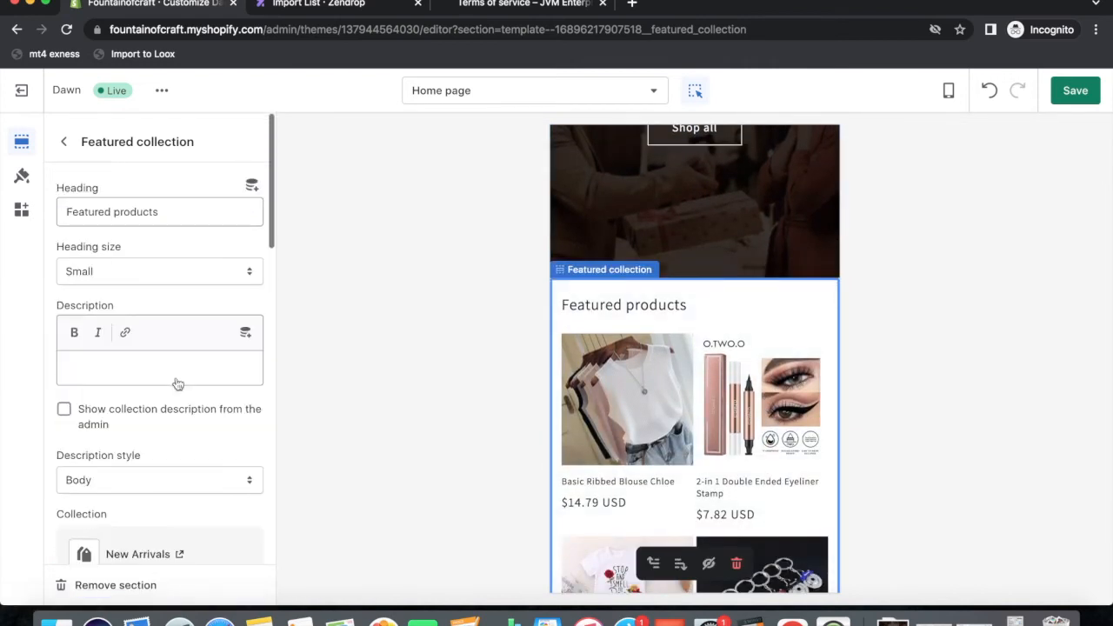
left_click_drag(167, 210, 26, 213)
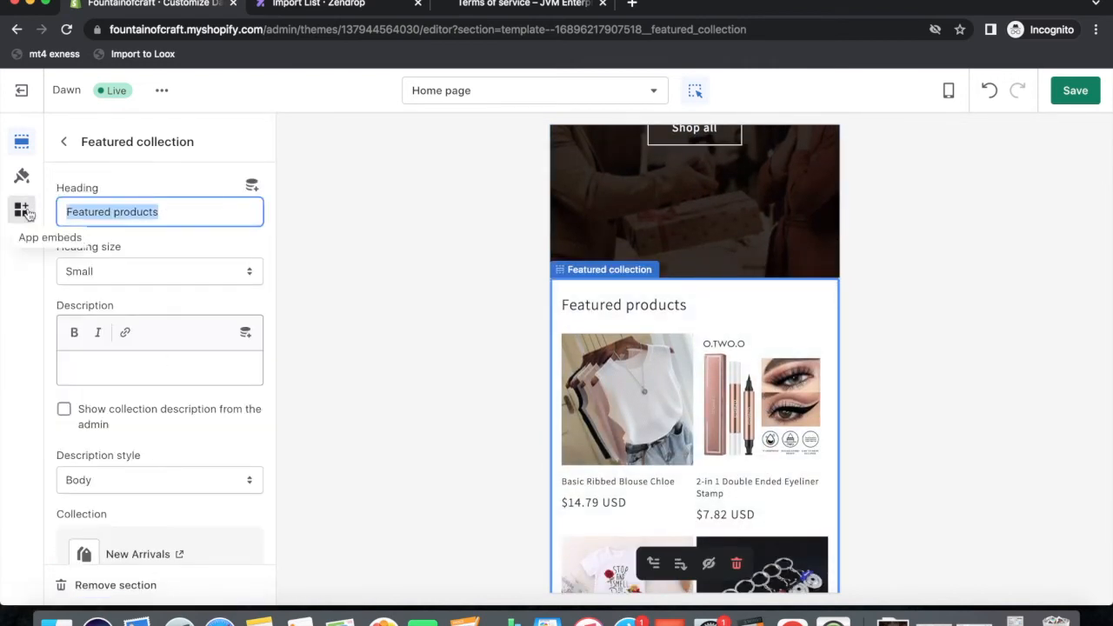
type("New Arrivals")
left_click(1076, 95)
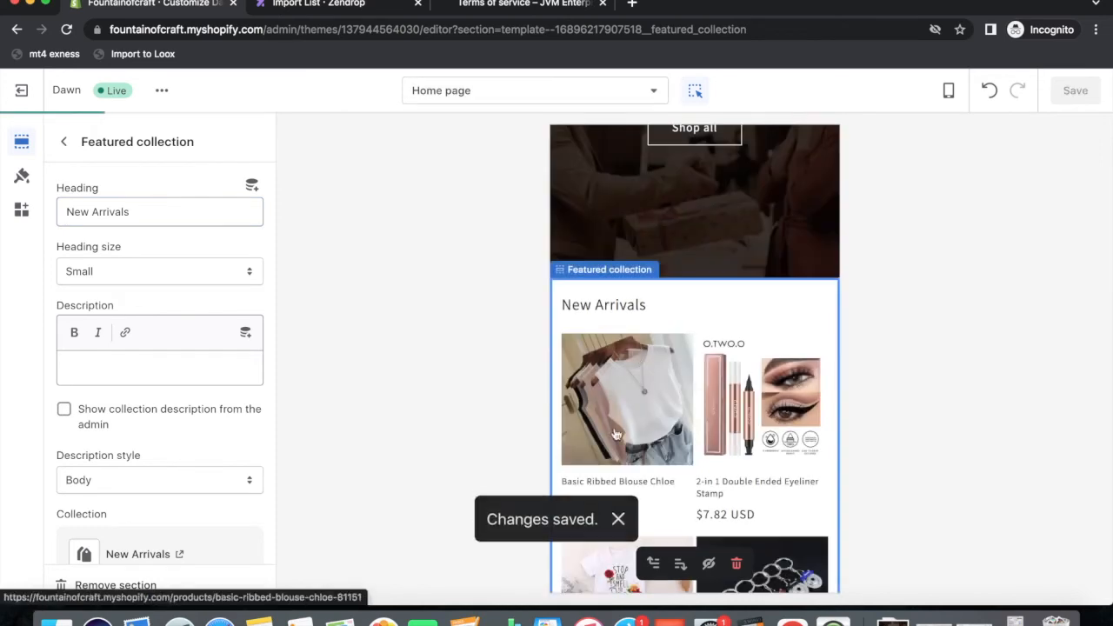
scroll(617, 417, "down", 2)
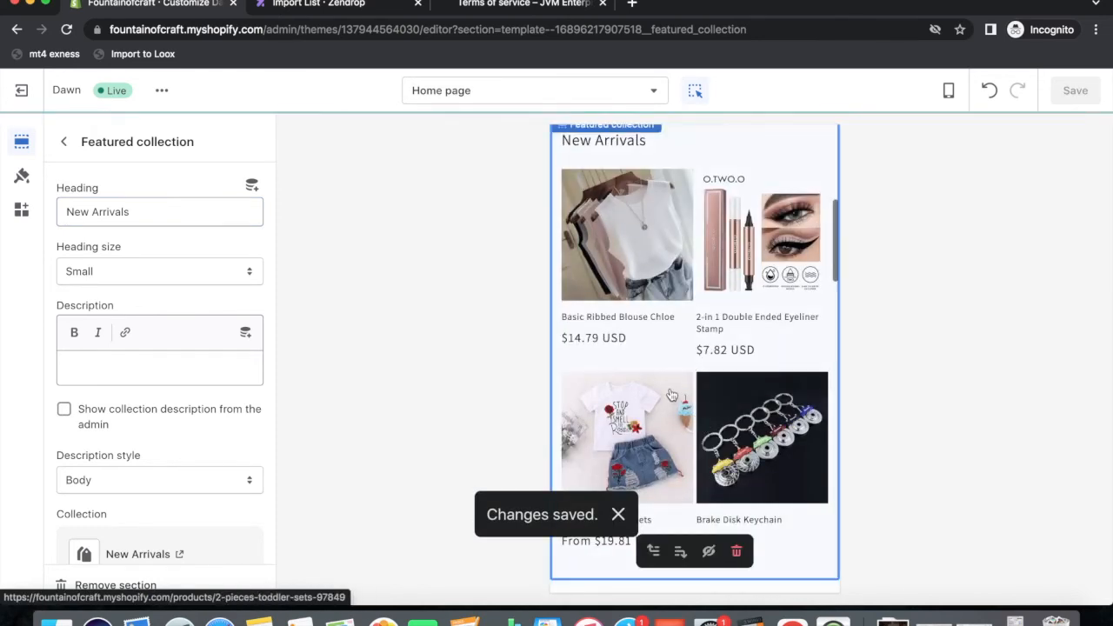
scroll(671, 396, "up", 1)
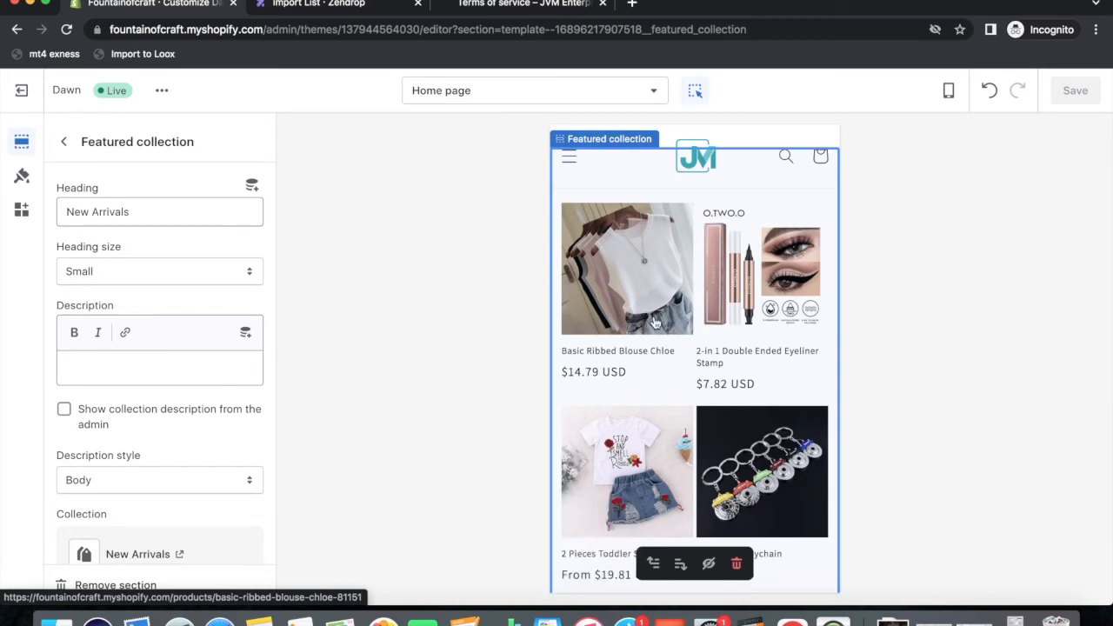
scroll(645, 430, "down", 5)
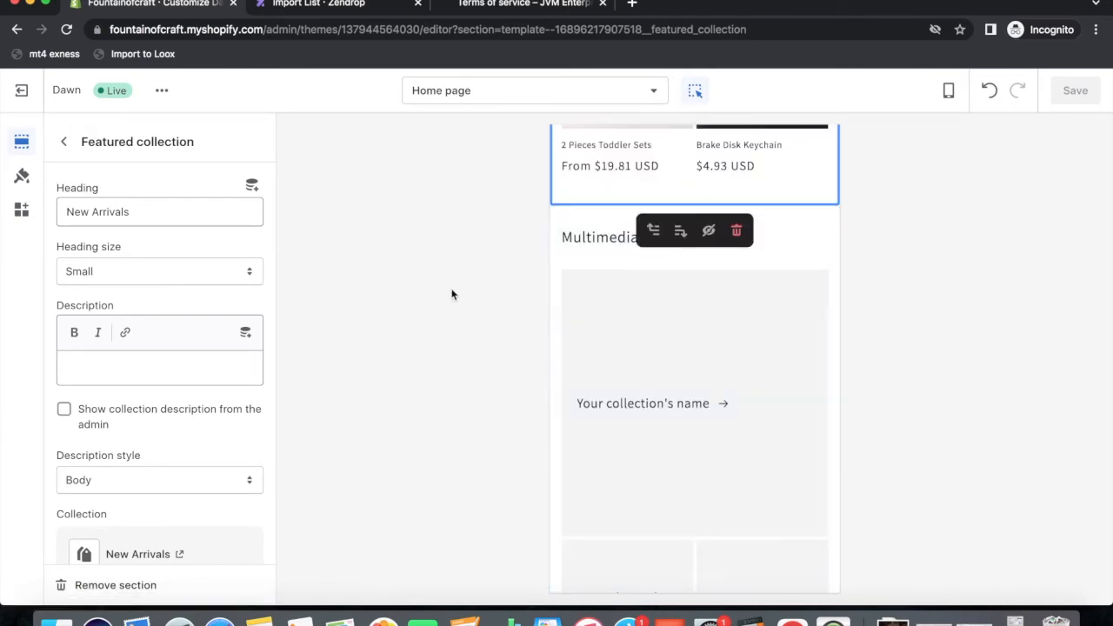
Hide the Collage and Video sections on the home page.
left_click(63, 145)
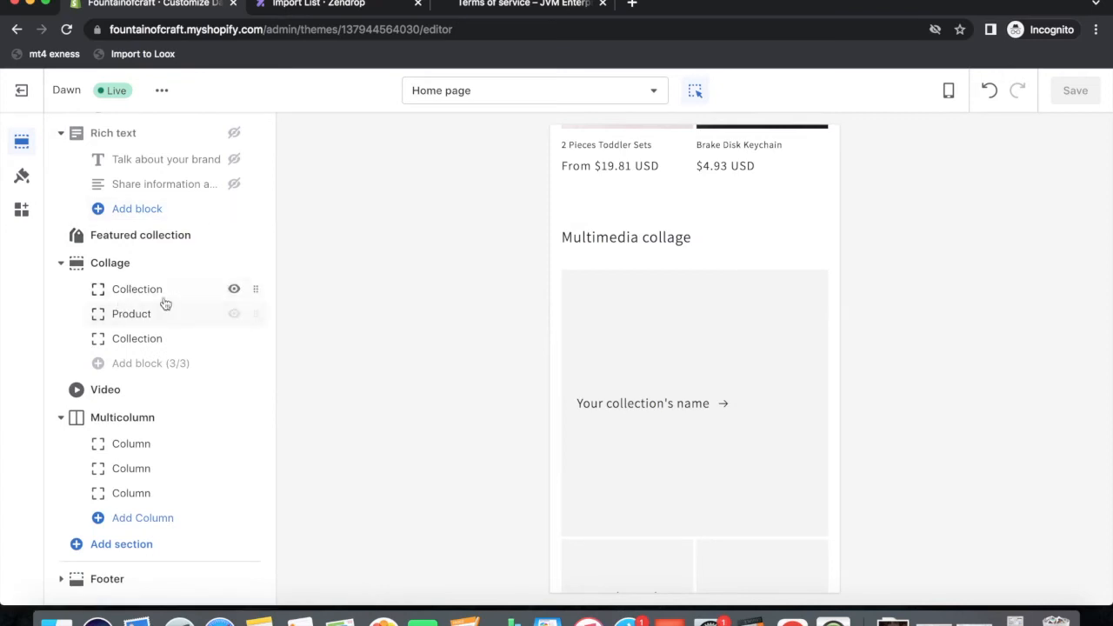
left_click(234, 265)
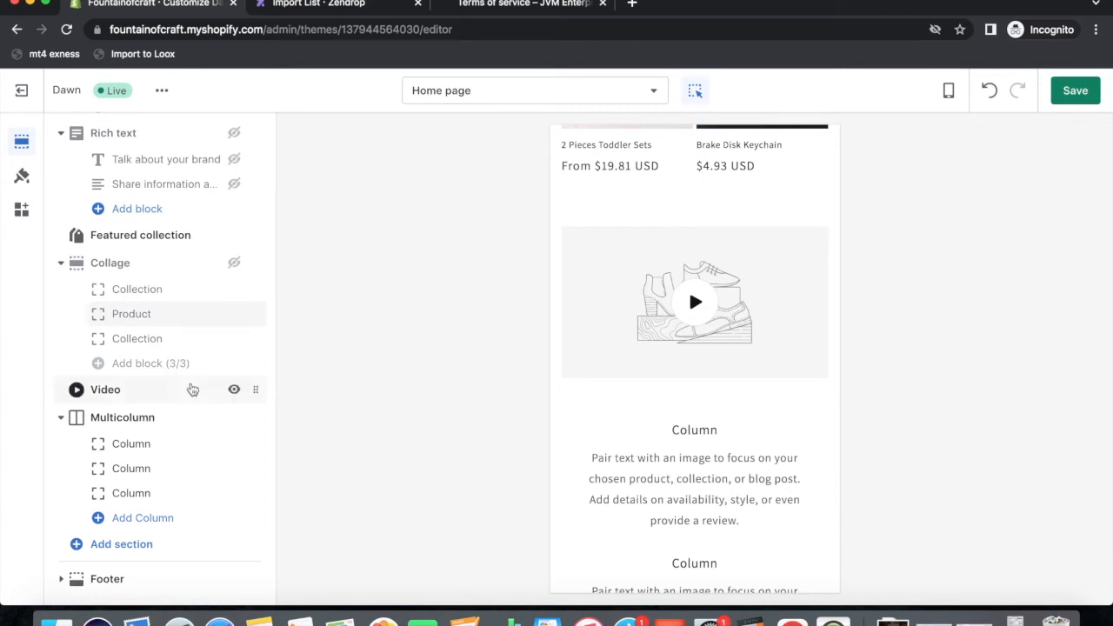
left_click(234, 391)
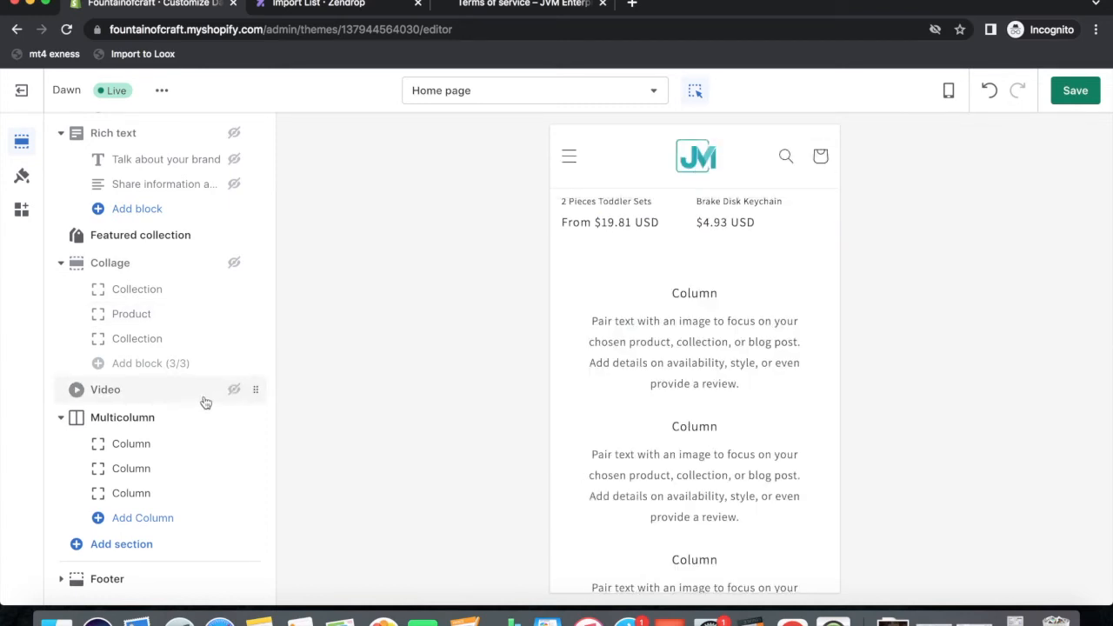
Review the Multicolumn section's settings, then bring up the Add section list.
left_click(118, 418)
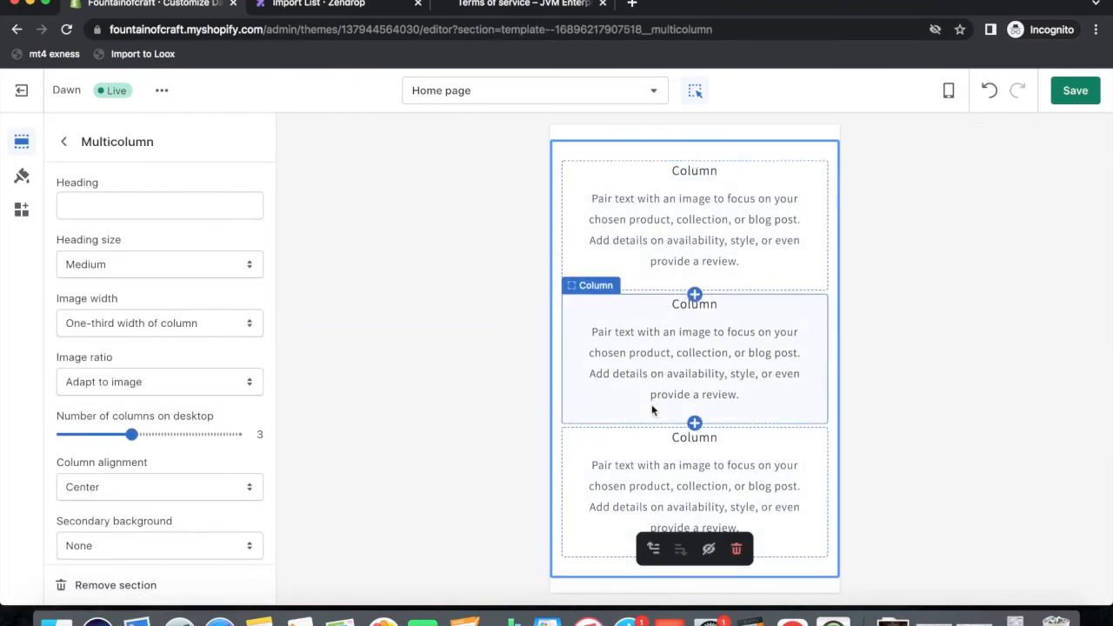
scroll(653, 408, "up", 3)
scroll(652, 409, "up", 1)
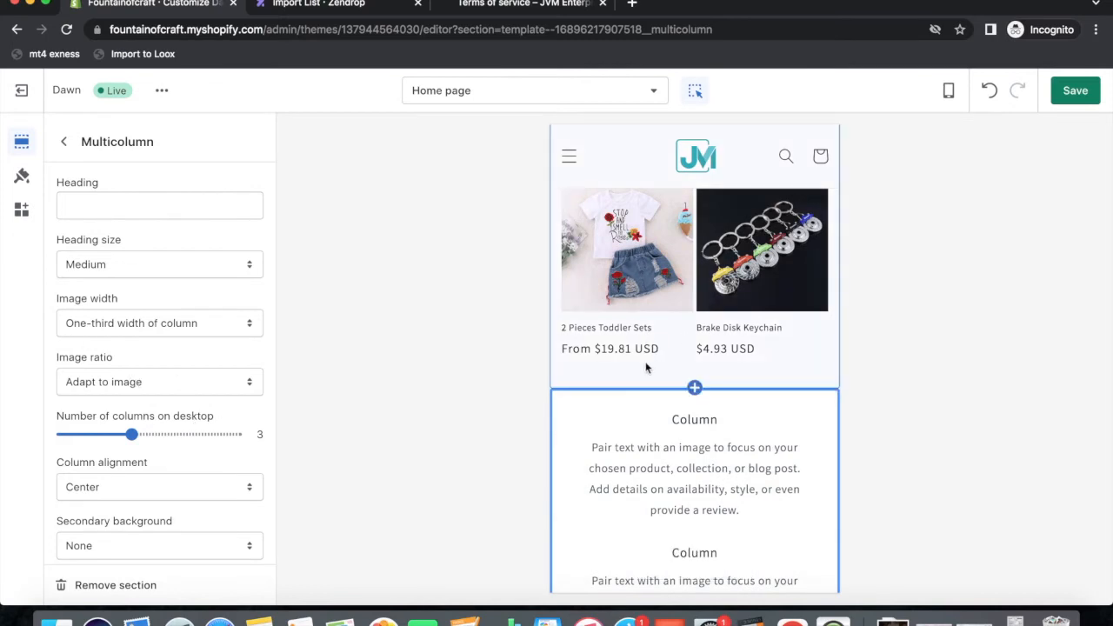
left_click(64, 142)
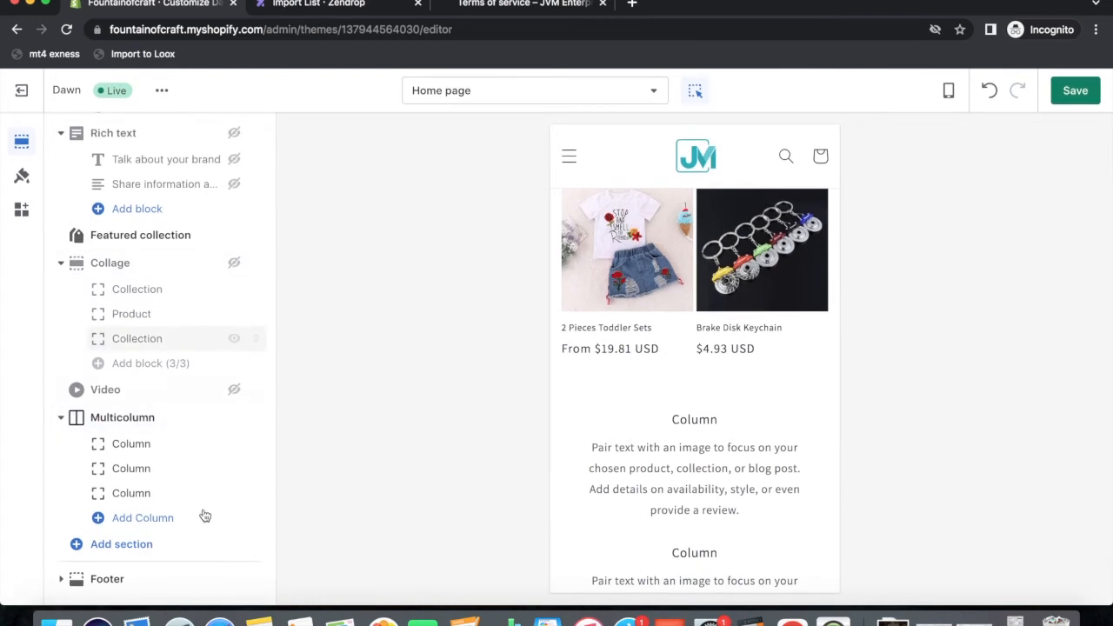
left_click(117, 548)
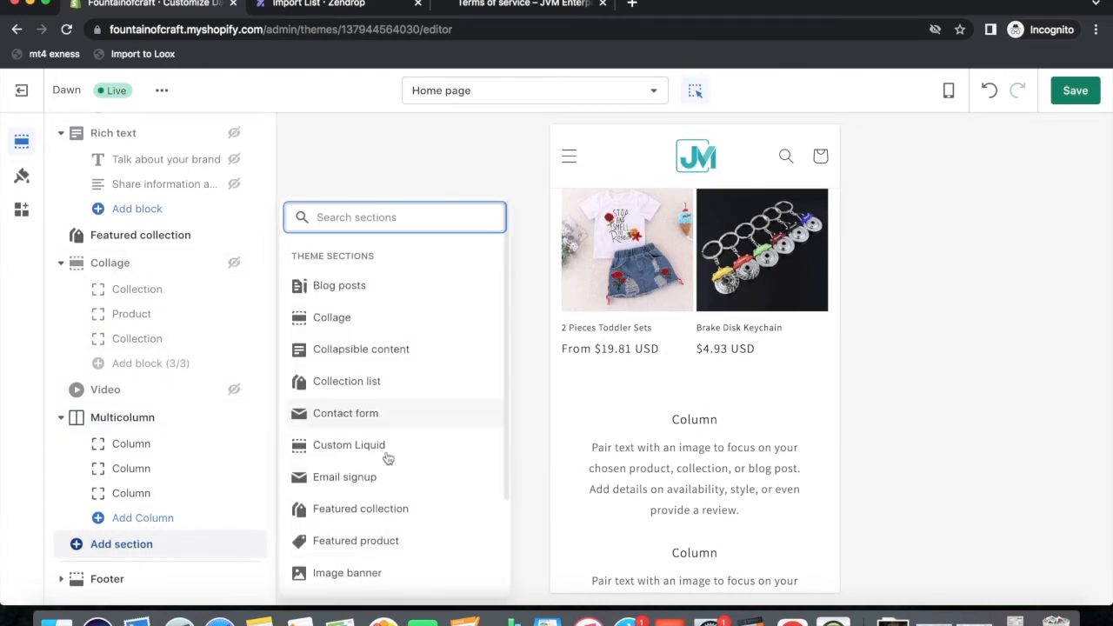
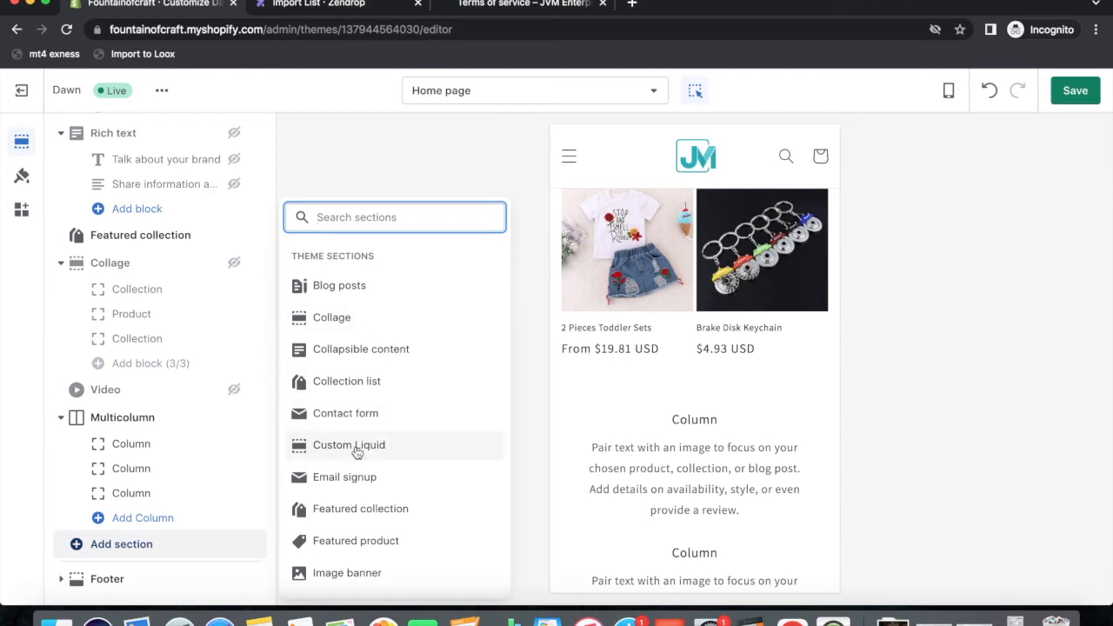
Add a Collection list section and move it above the Multicolumn section.
scroll(347, 488, "down", 1)
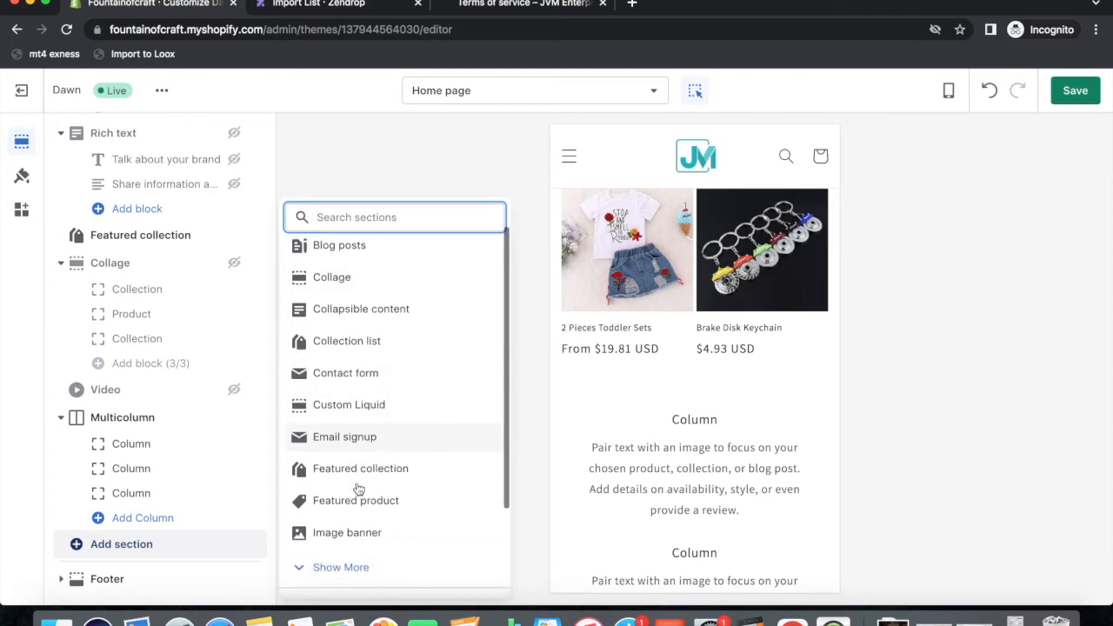
left_click(334, 352)
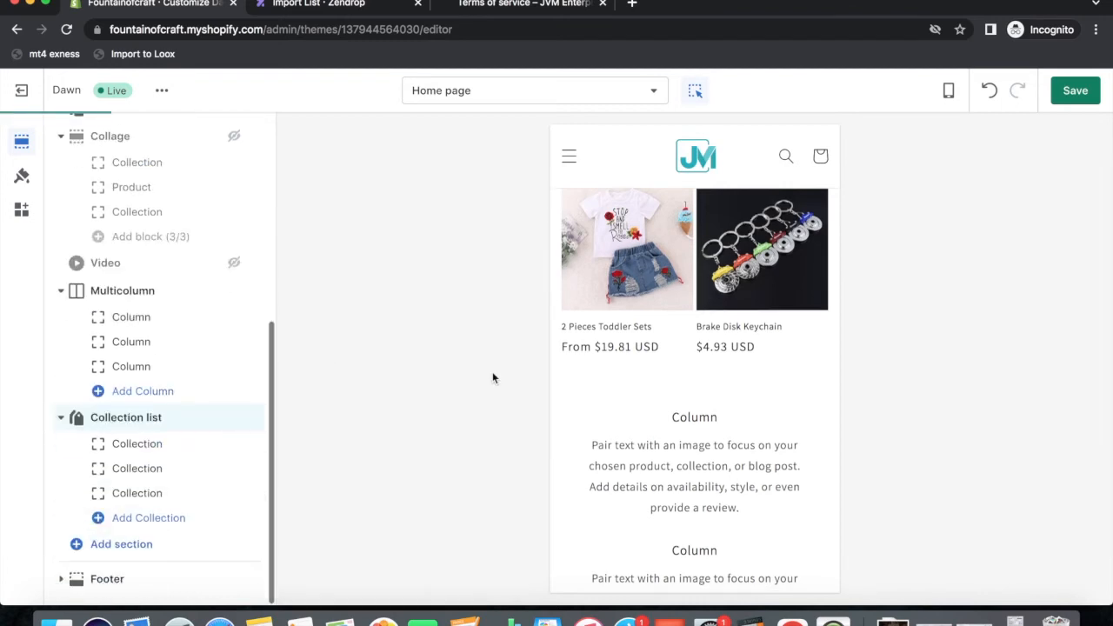
left_click_drag(256, 418, 239, 318)
Set the first two collection blocks to Home Decor and Pets Den.
left_click(130, 416)
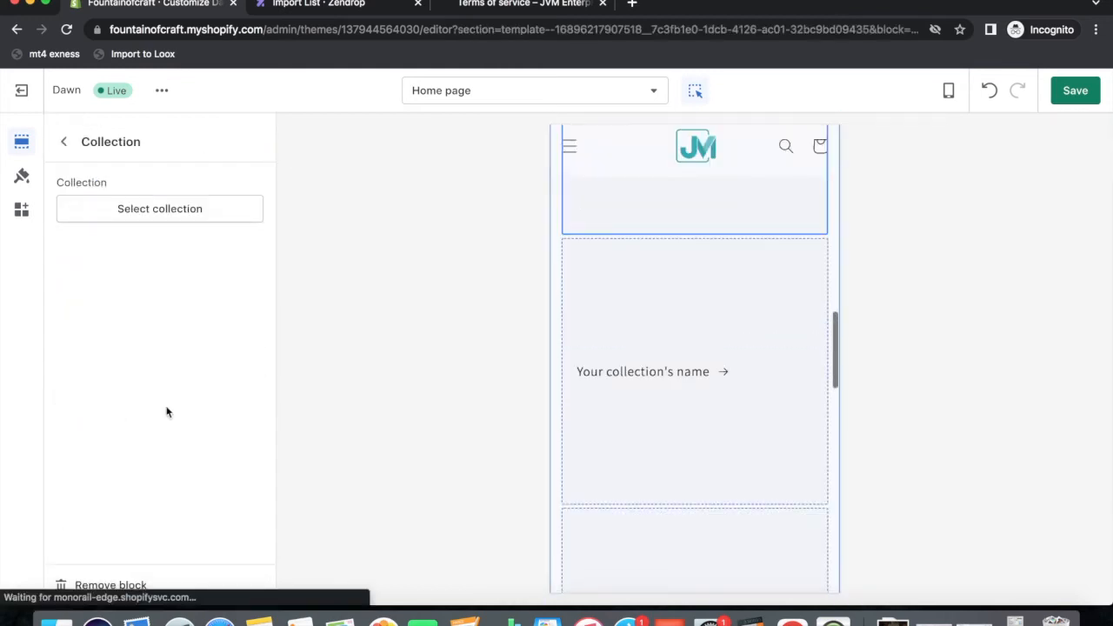
left_click(172, 209)
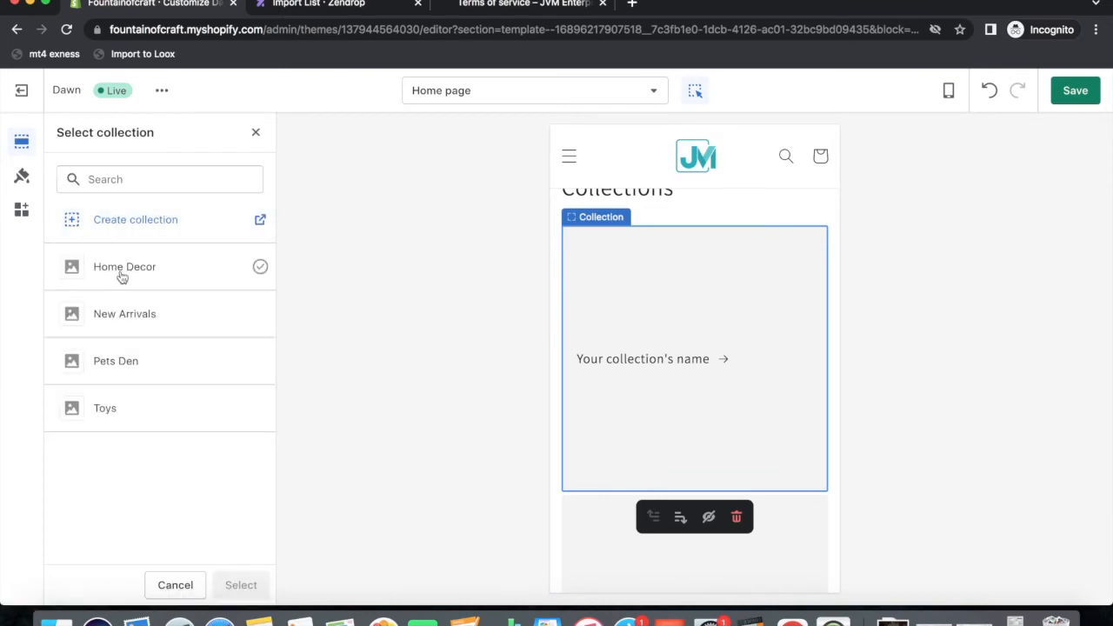
left_click(123, 271)
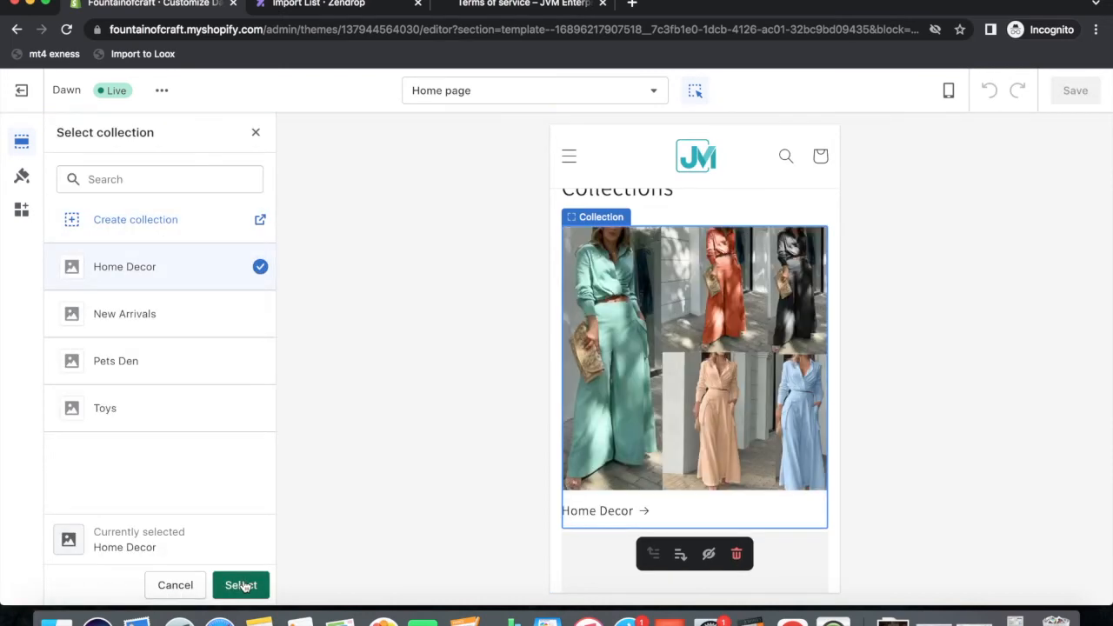
left_click(241, 585)
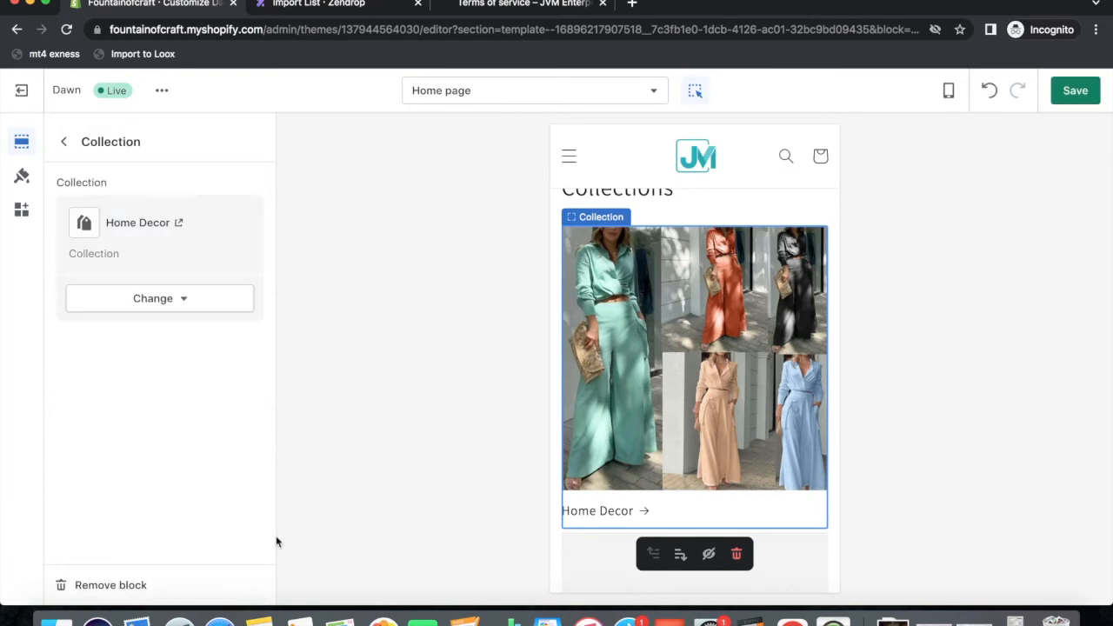
left_click(65, 143)
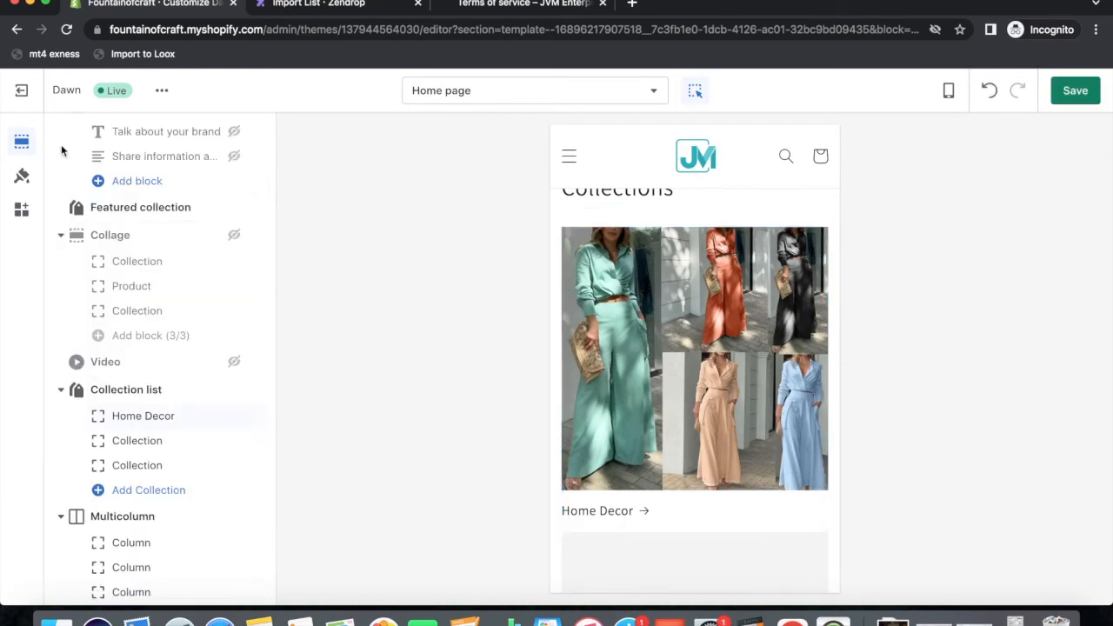
left_click(150, 444)
left_click(159, 206)
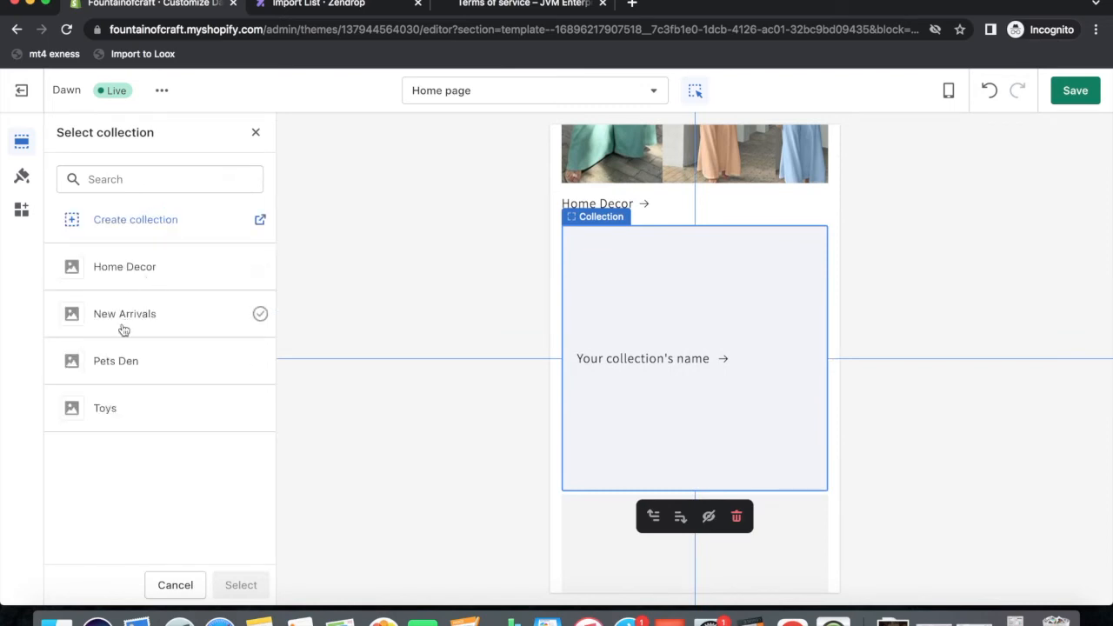
left_click(119, 363)
left_click(235, 586)
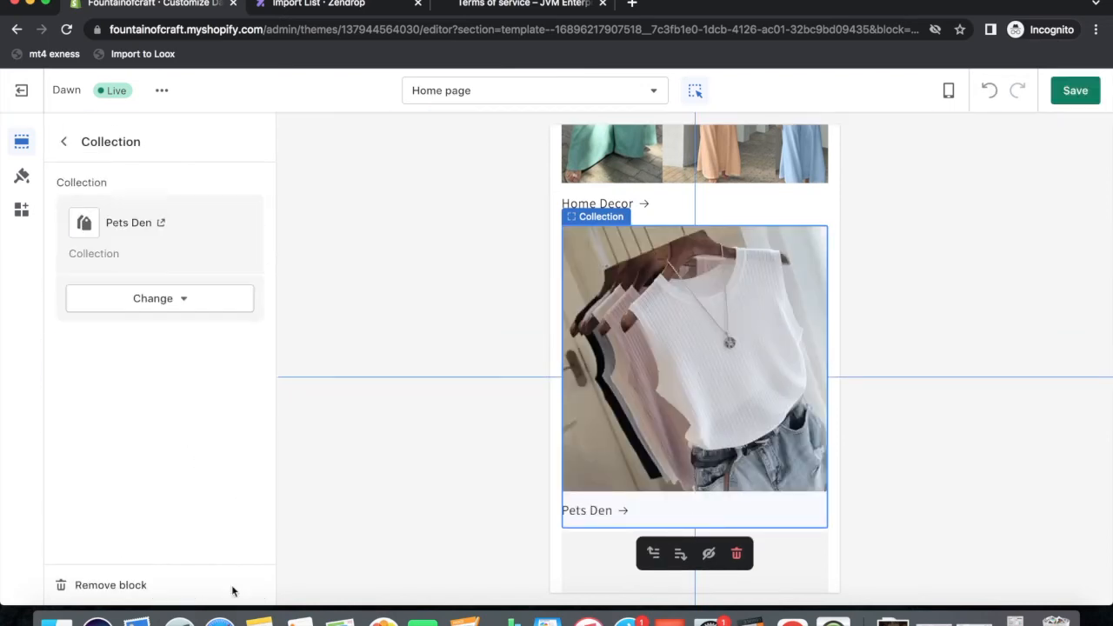
left_click(63, 141)
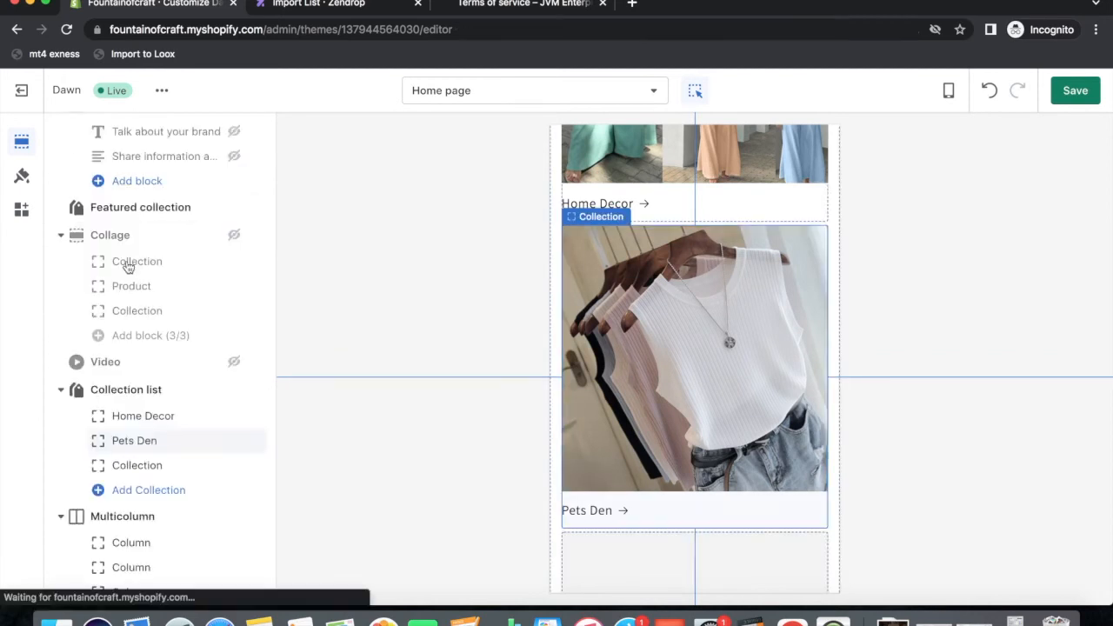
Set the third collection block to Toys.
left_click(144, 466)
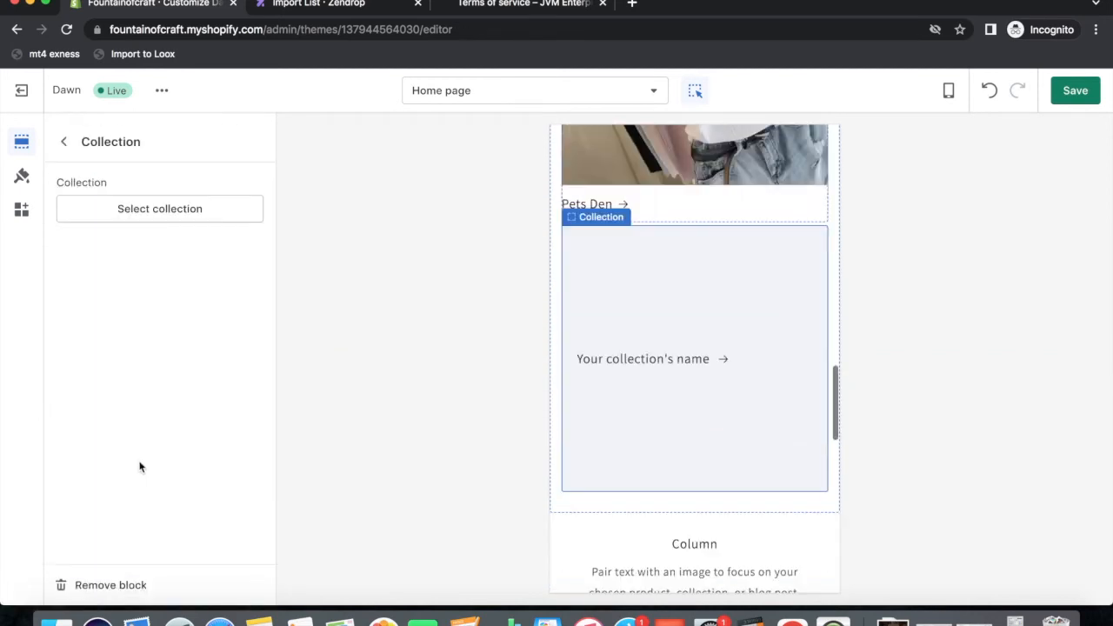
left_click(174, 211)
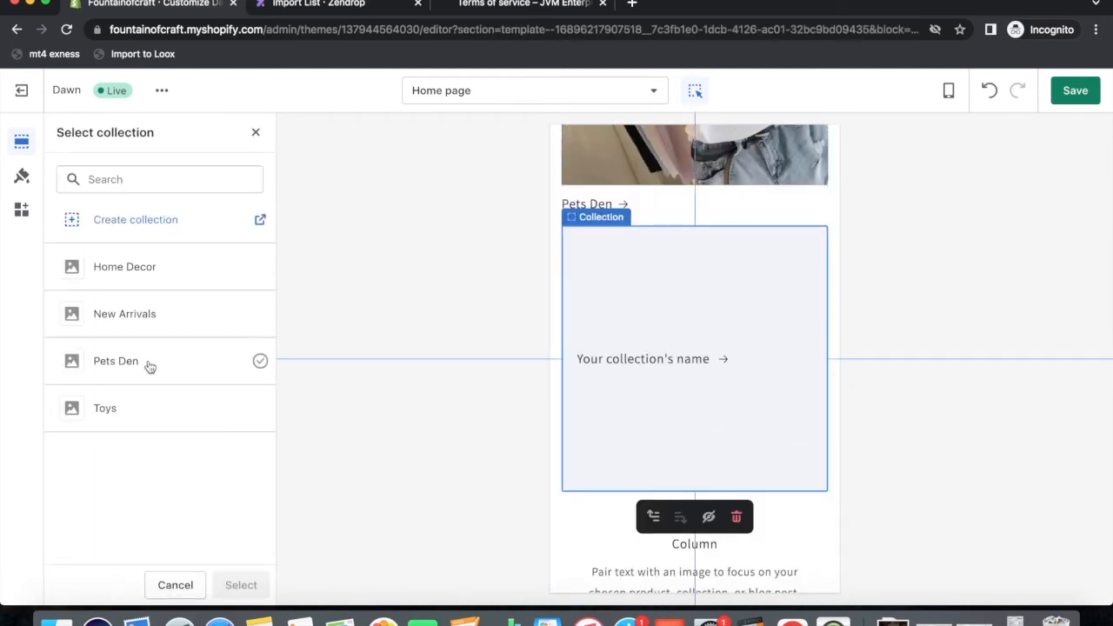
left_click(105, 409)
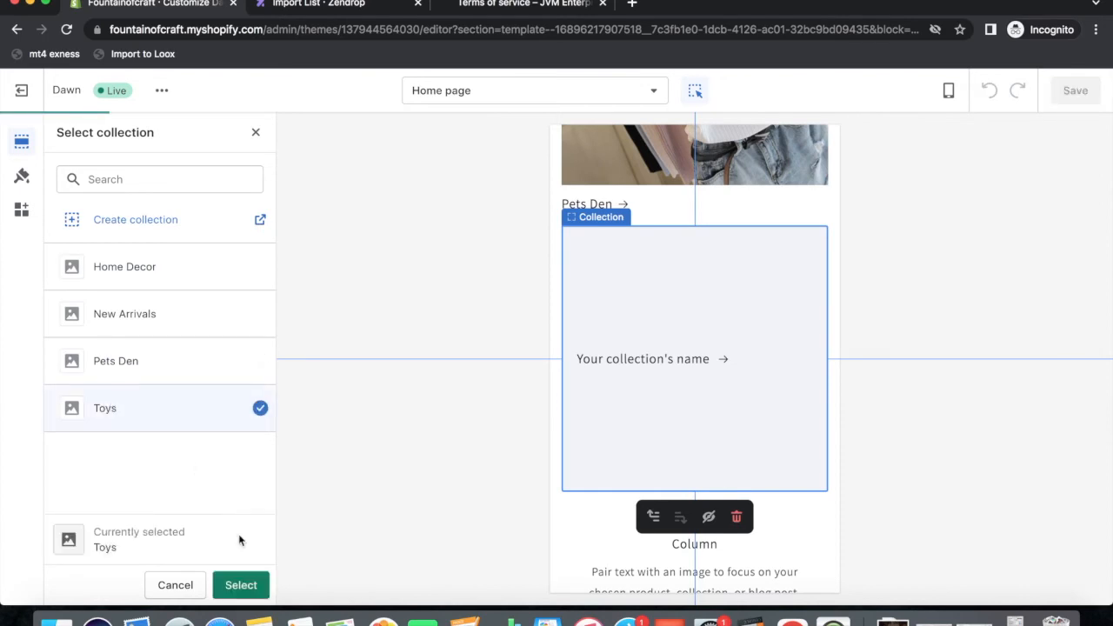
left_click(240, 585)
left_click(63, 141)
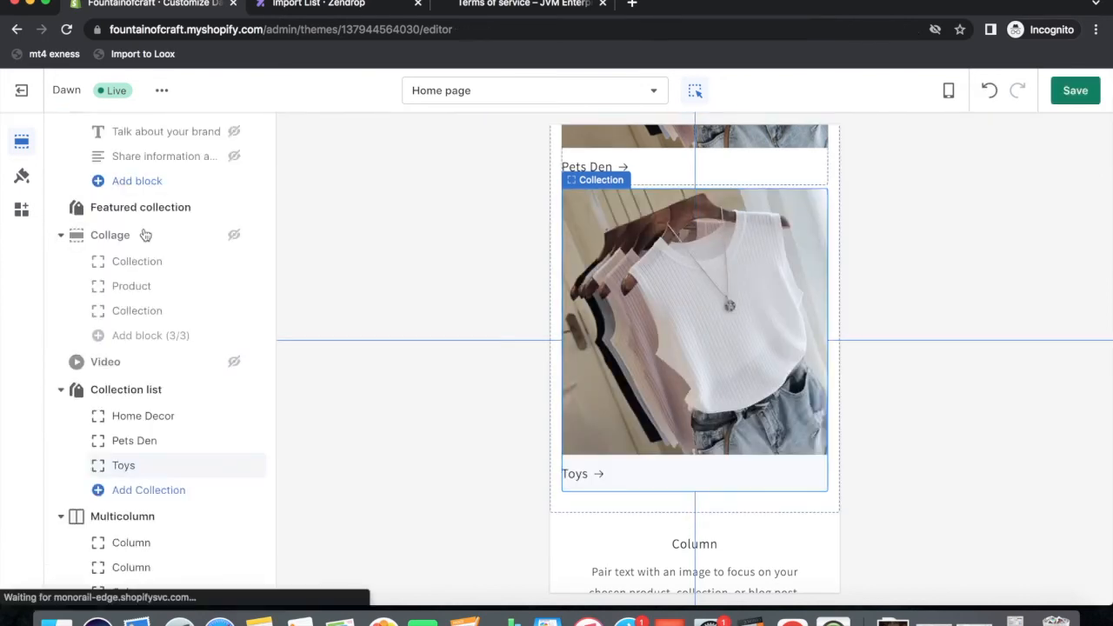
scroll(638, 369, "up", 5)
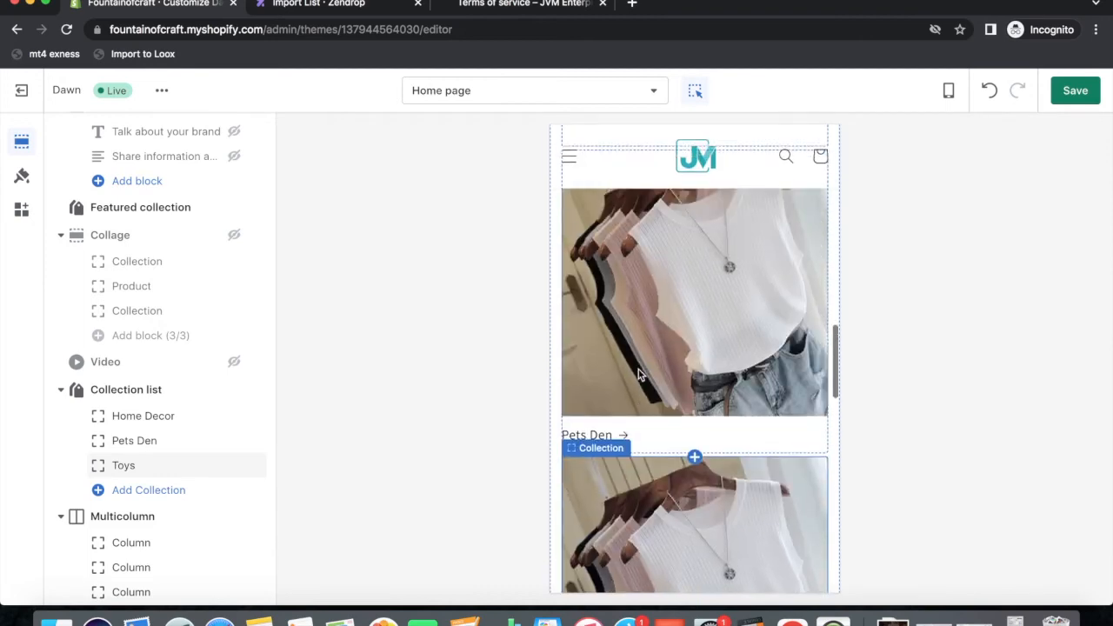
scroll(646, 355, "up", 3)
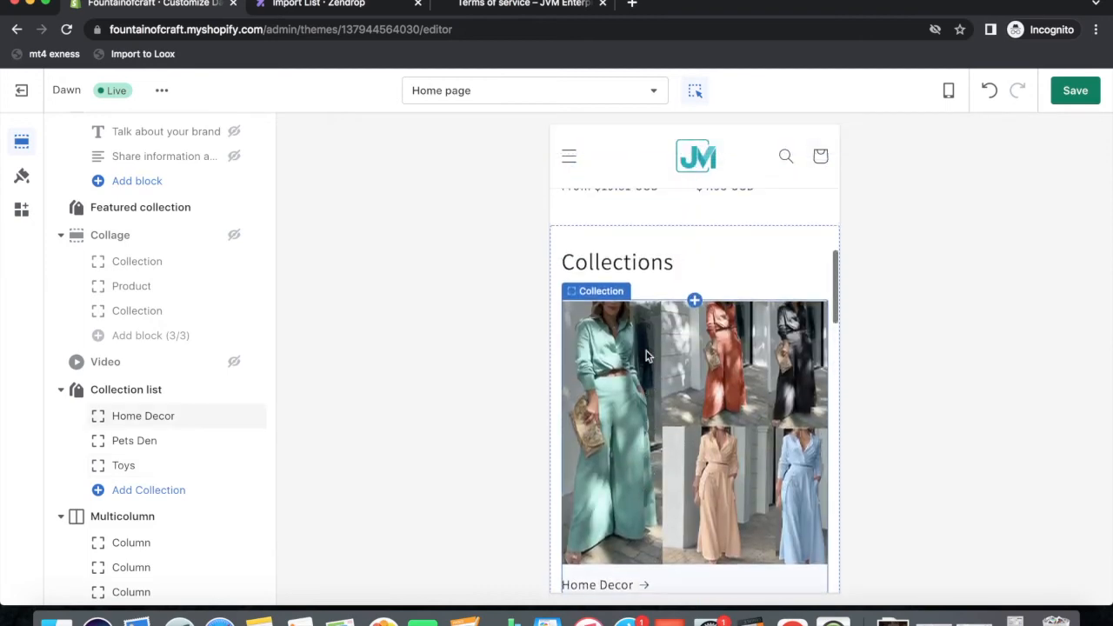
scroll(675, 441, "down", 4)
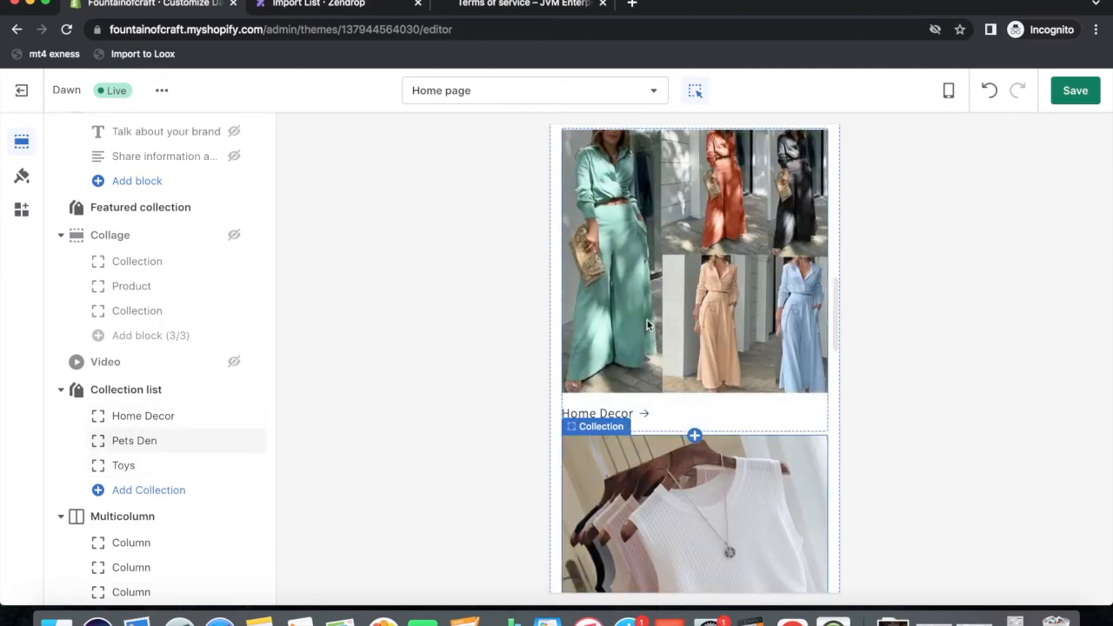
scroll(691, 414, "down", 2)
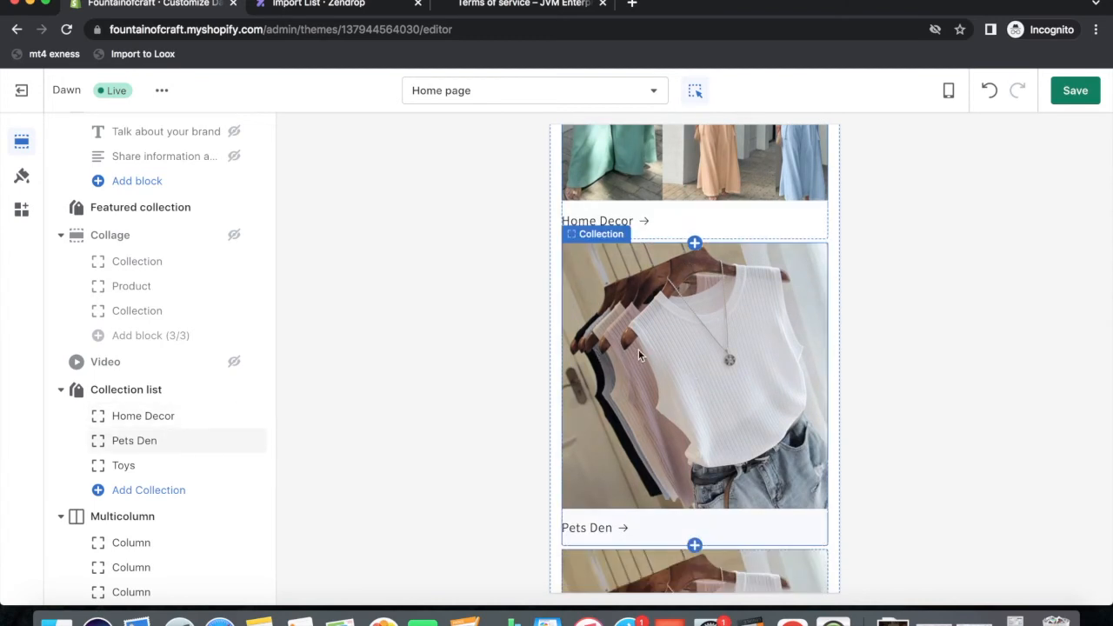
scroll(676, 293, "down", 2)
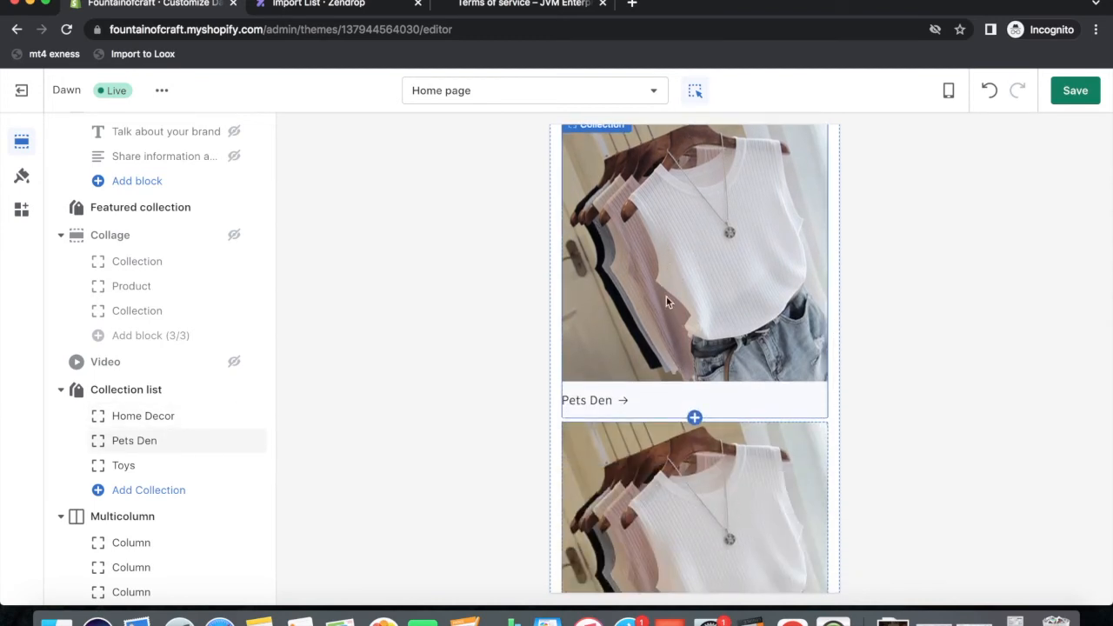
scroll(700, 288, "down", 3)
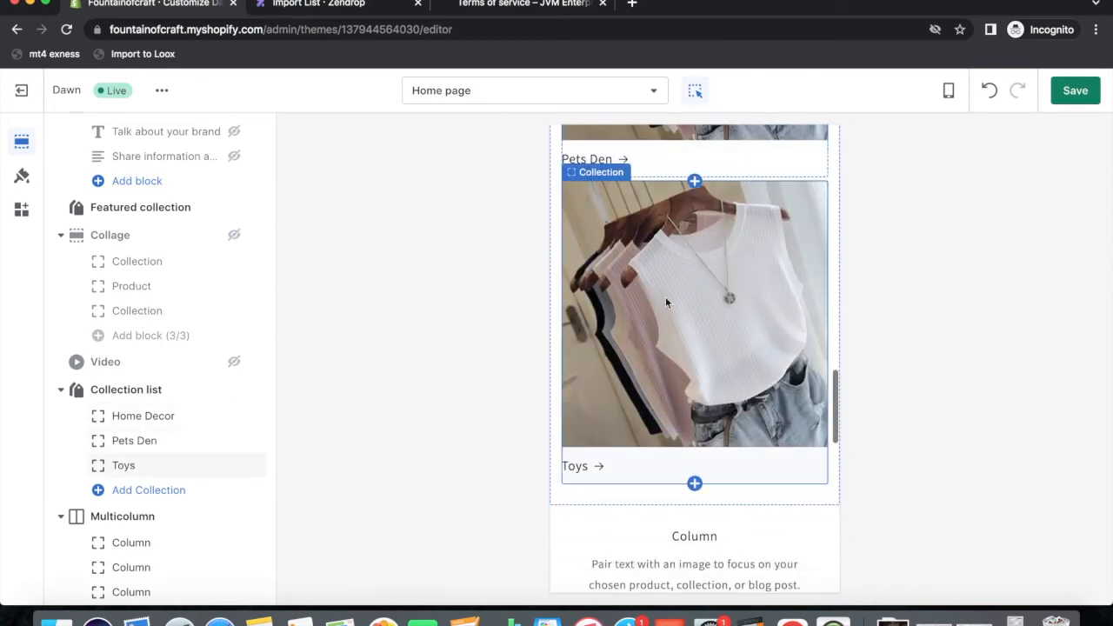
scroll(657, 343, "down", 3)
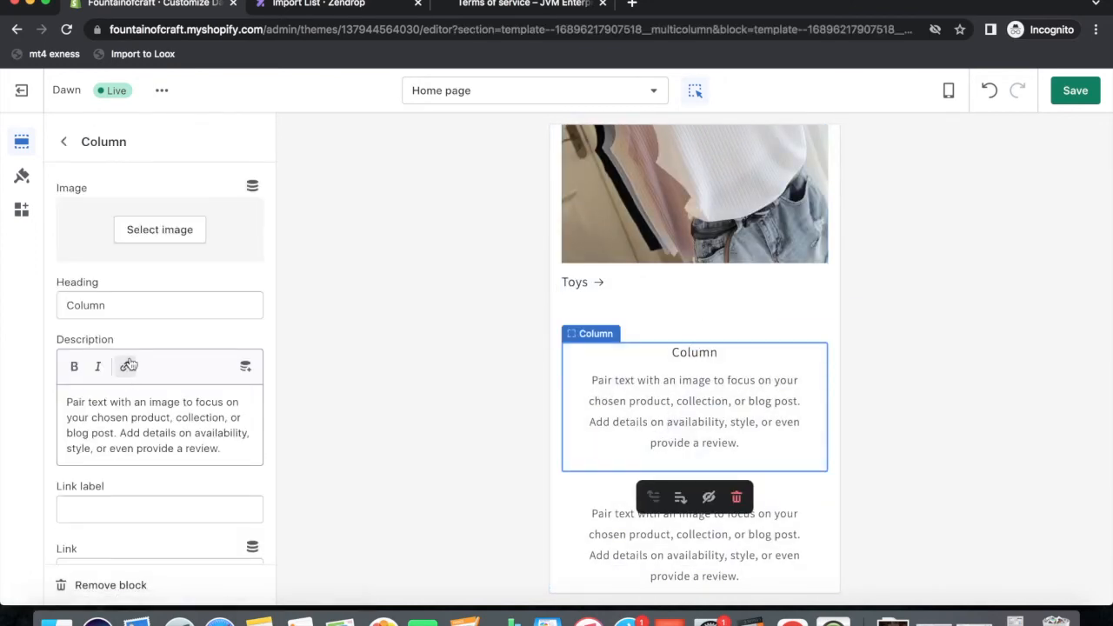
Give the first column the 30 Day Returns image and heading 'We Offer 30-Day Returns'.
scroll(125, 367, "down", 1)
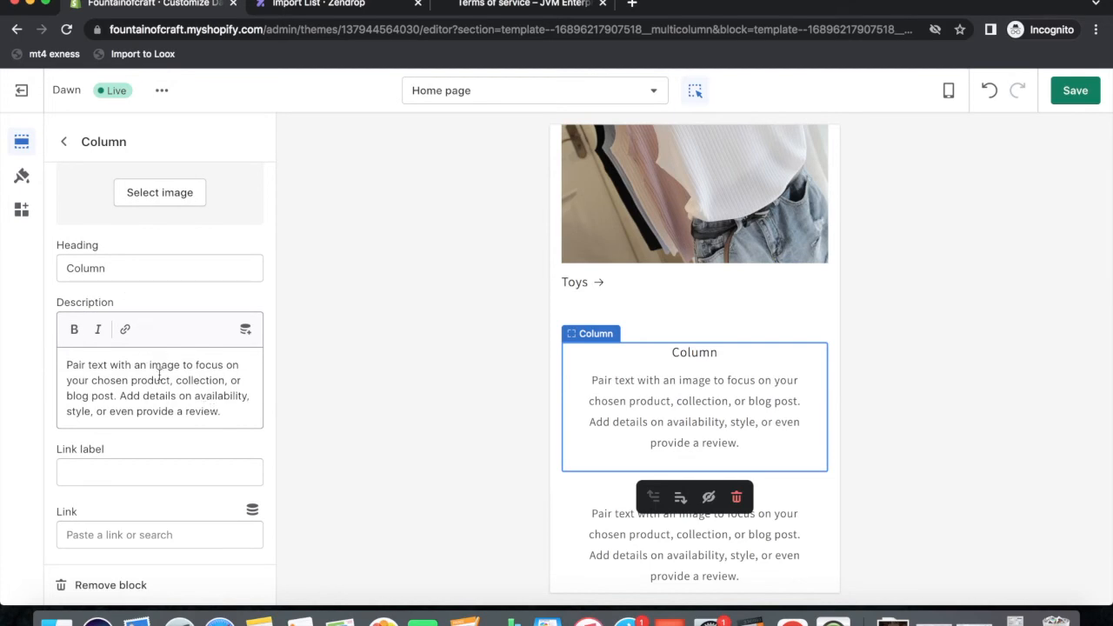
scroll(162, 323, "up", 1)
left_click(157, 239)
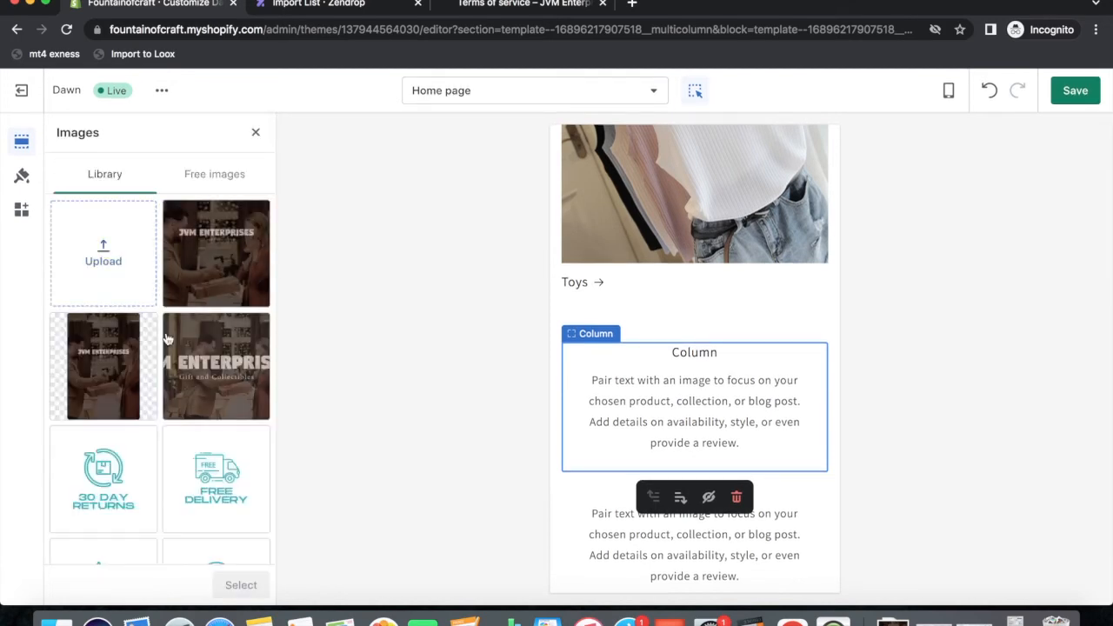
left_click(136, 467)
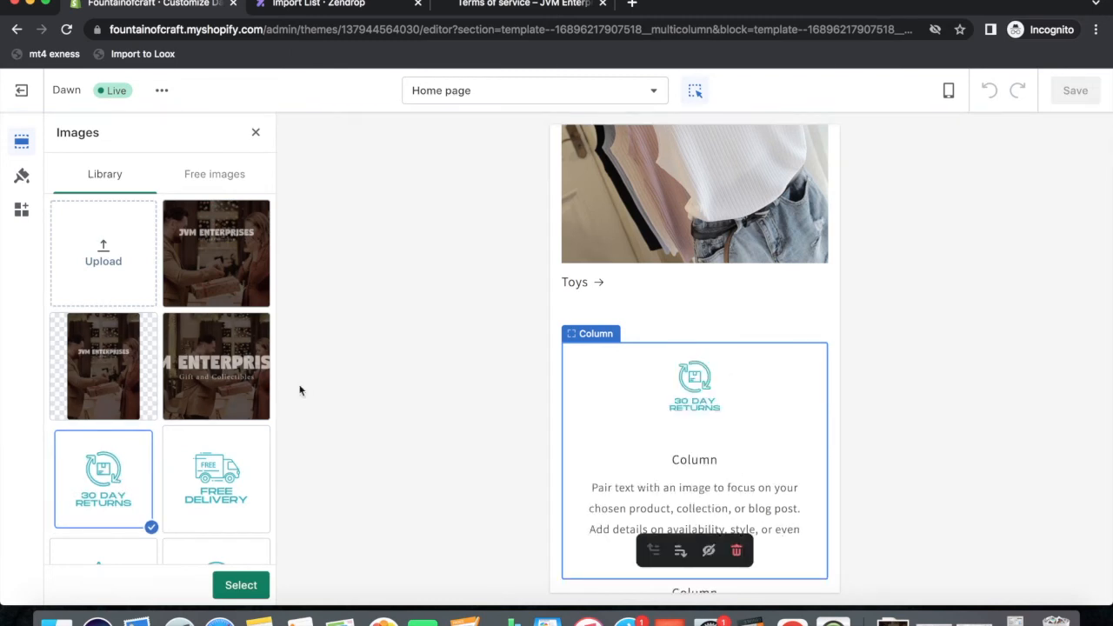
left_click(240, 584)
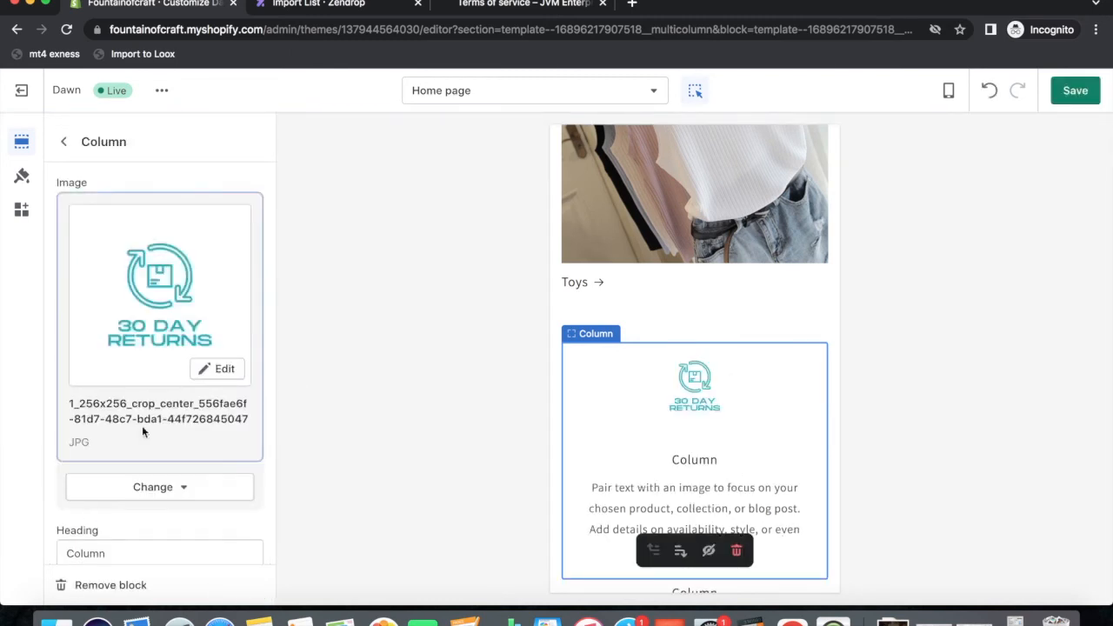
scroll(144, 432, "down", 3)
left_click(127, 439)
double_click(62, 441)
type("We Of")
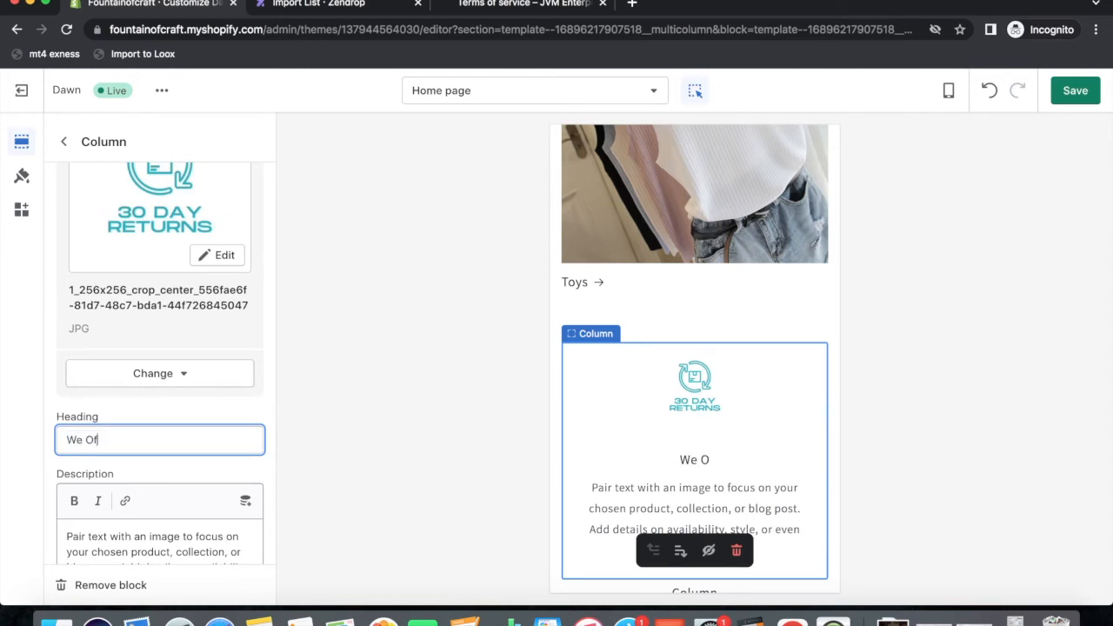
type("fer 30")
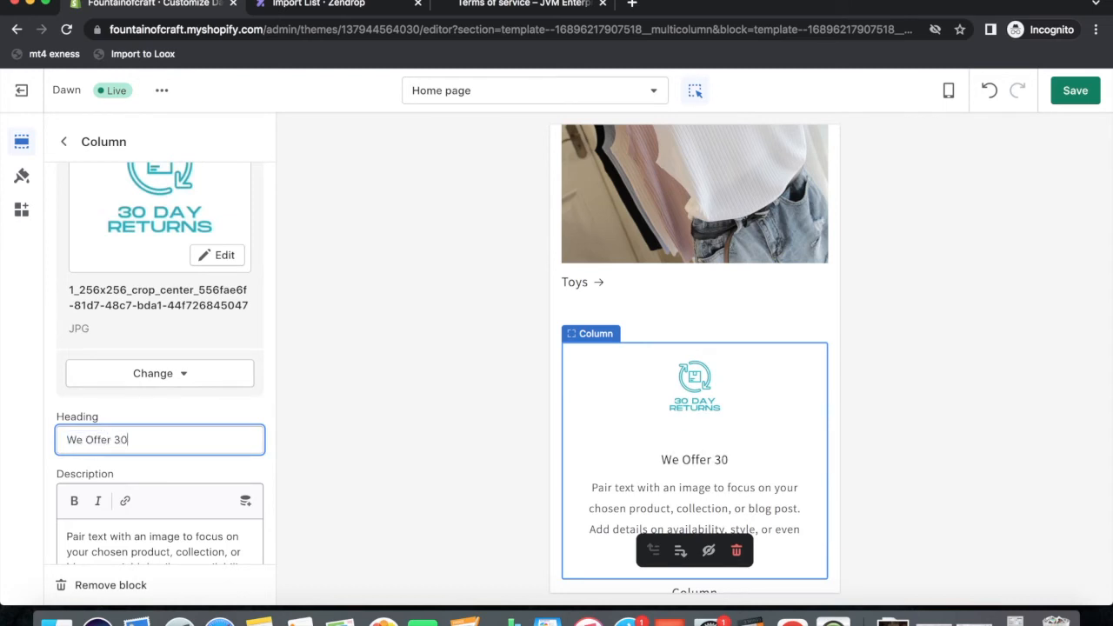
type("-Day Returns")
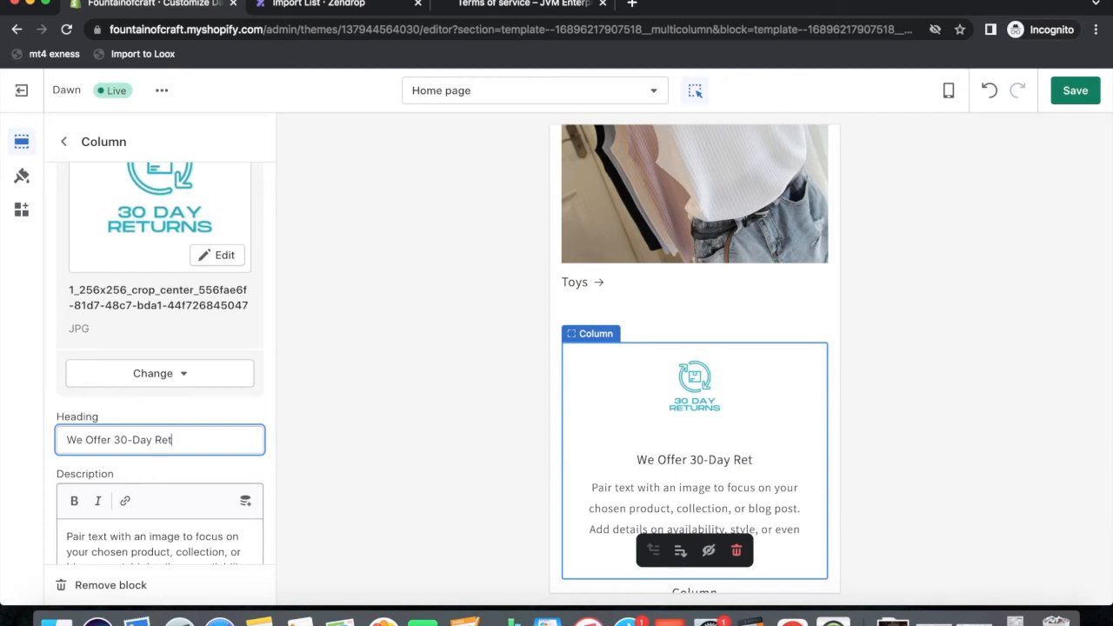
Replace its description with 'We Offer 30 Day Returns with no questions asked.'.
scroll(77, 429, "down", 2)
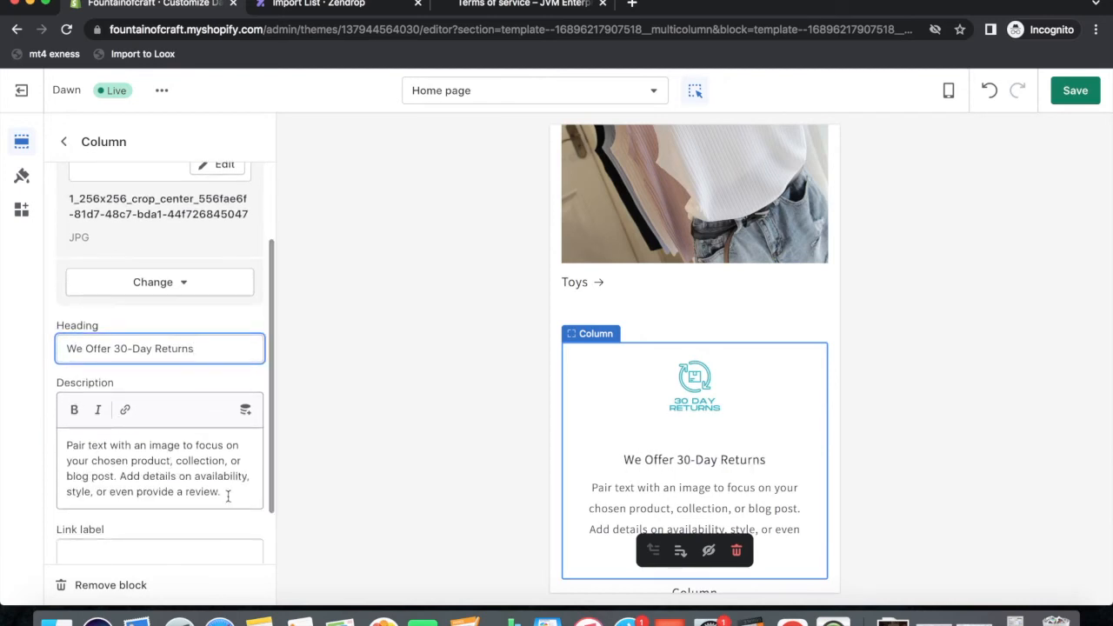
left_click_drag(223, 493, 43, 439)
key("BackSpace")
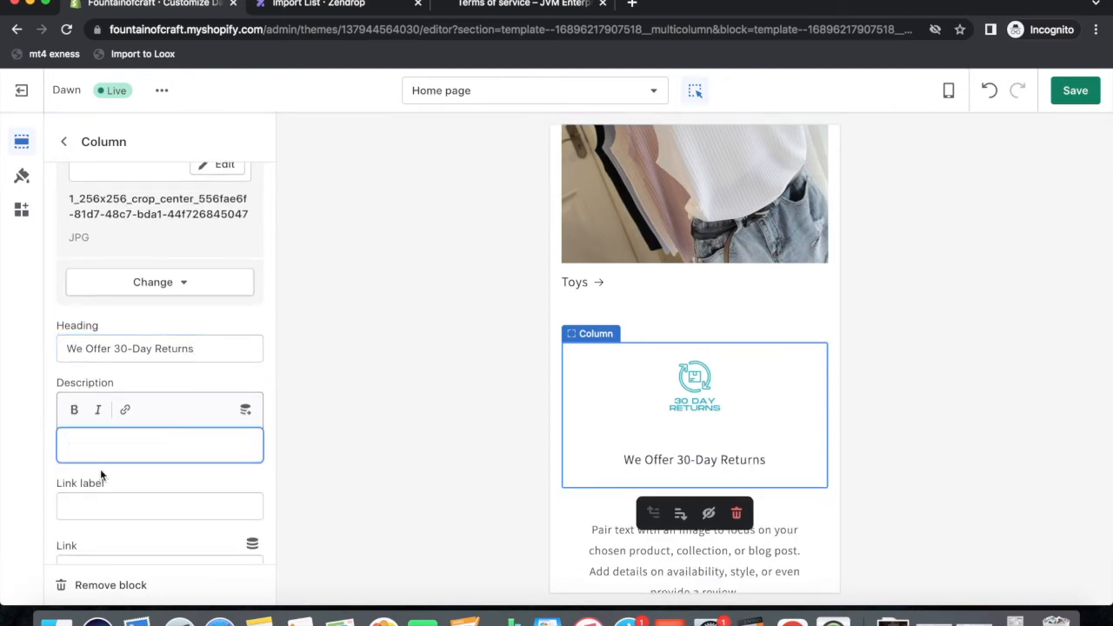
type("We Offer ")
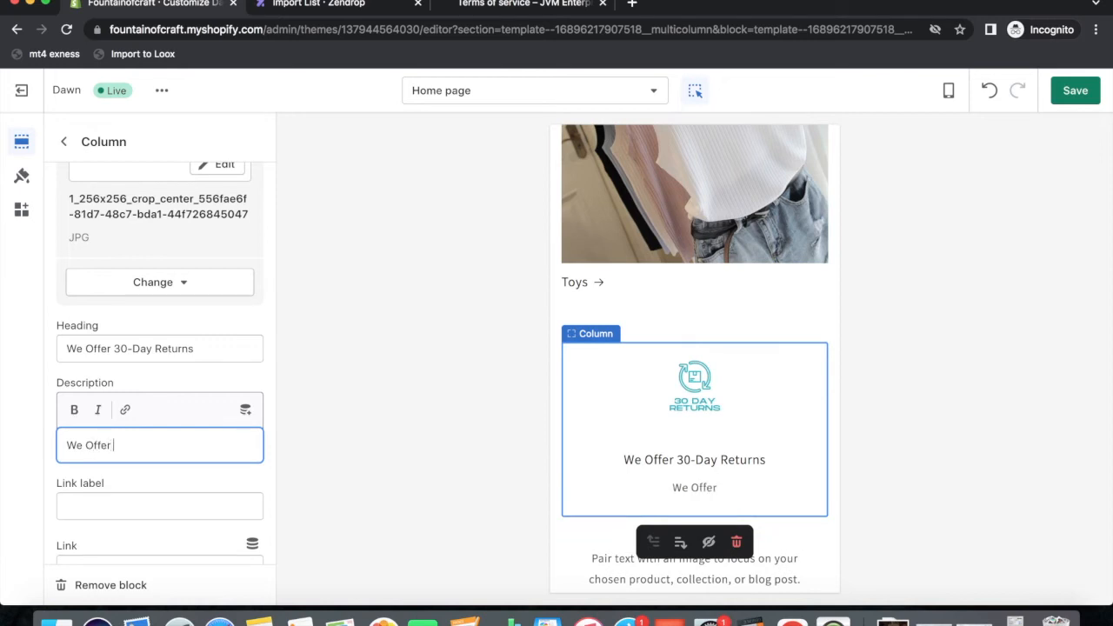
type("30 Day ")
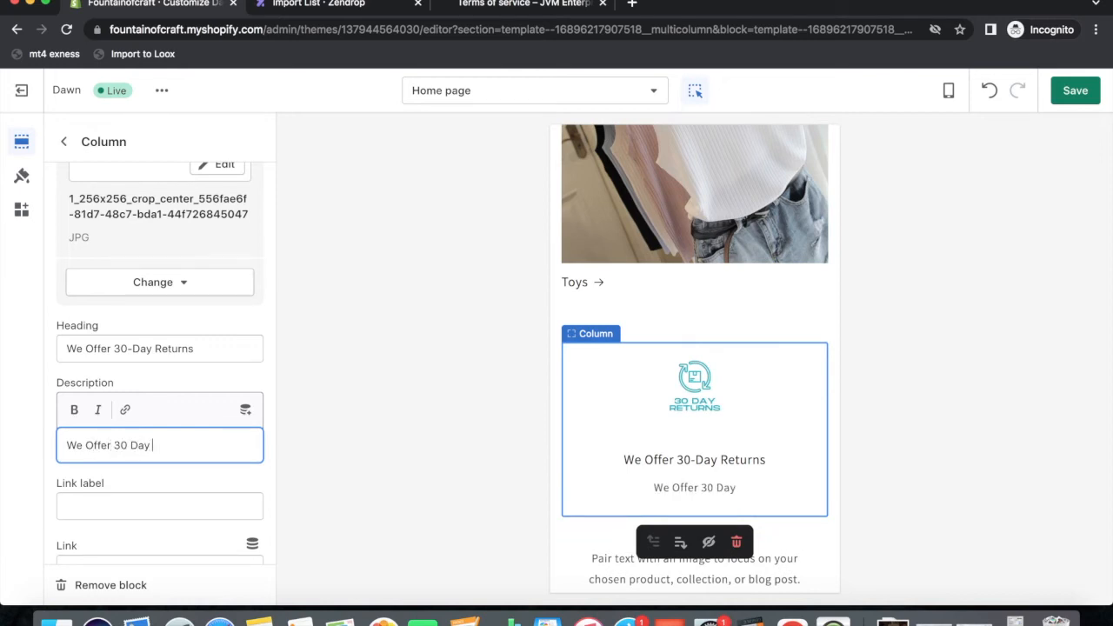
type("Returns with no")
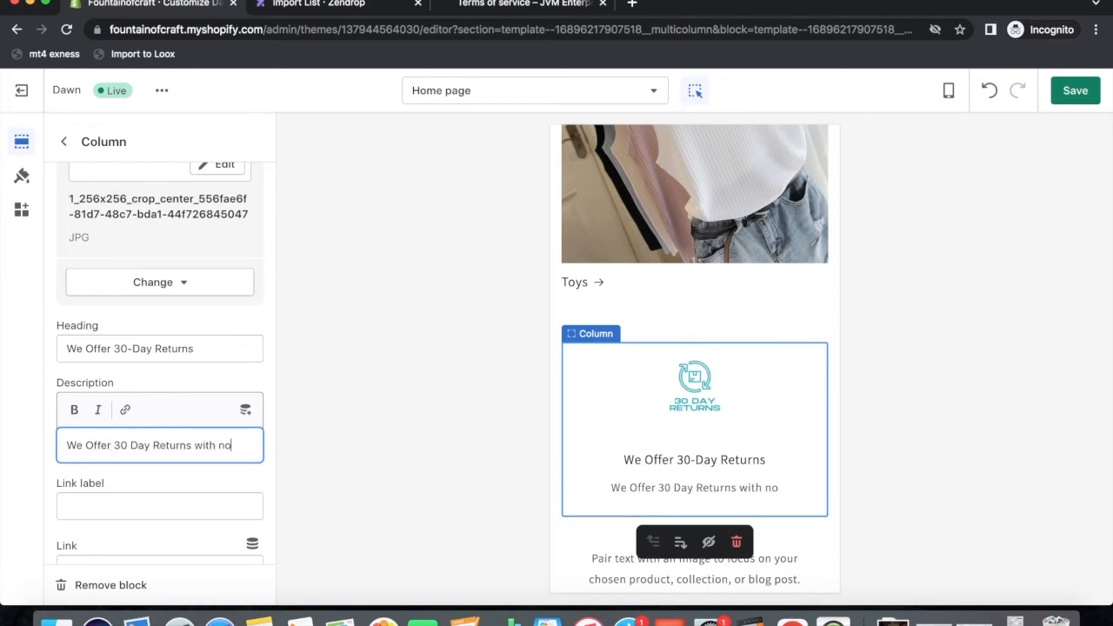
type(" questions ask")
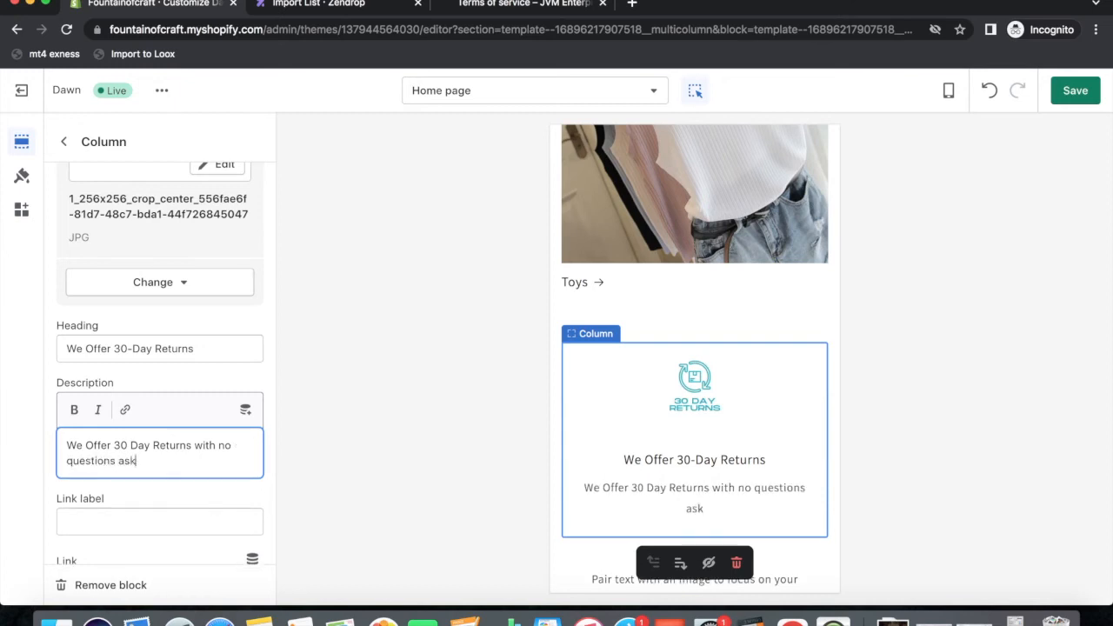
type("ed.")
scroll(162, 539, "down", 1)
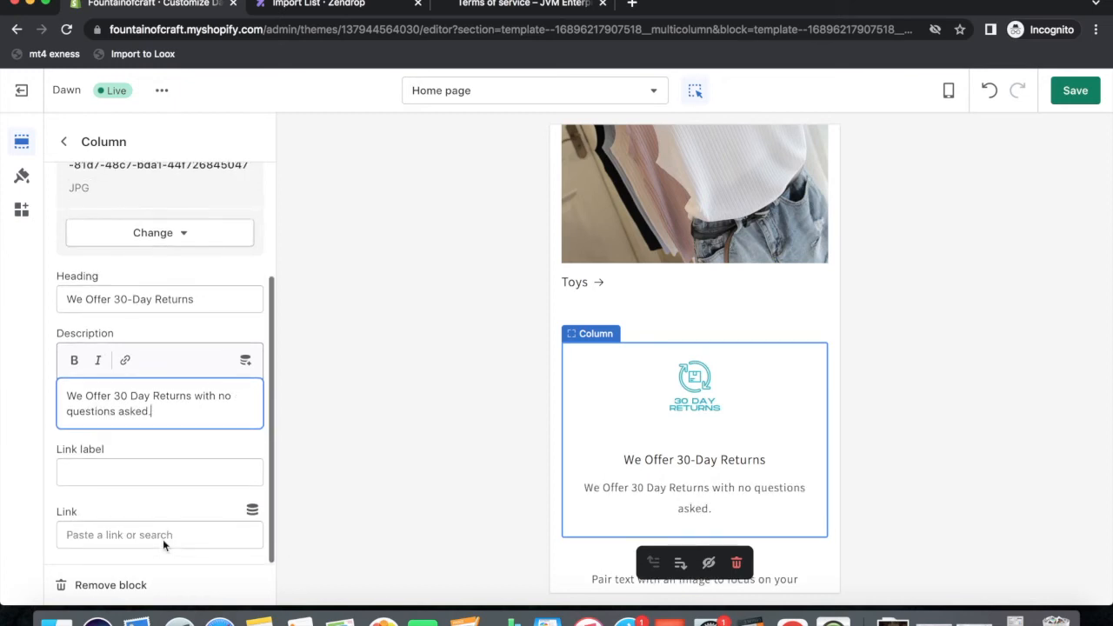
scroll(192, 455, "up", 2)
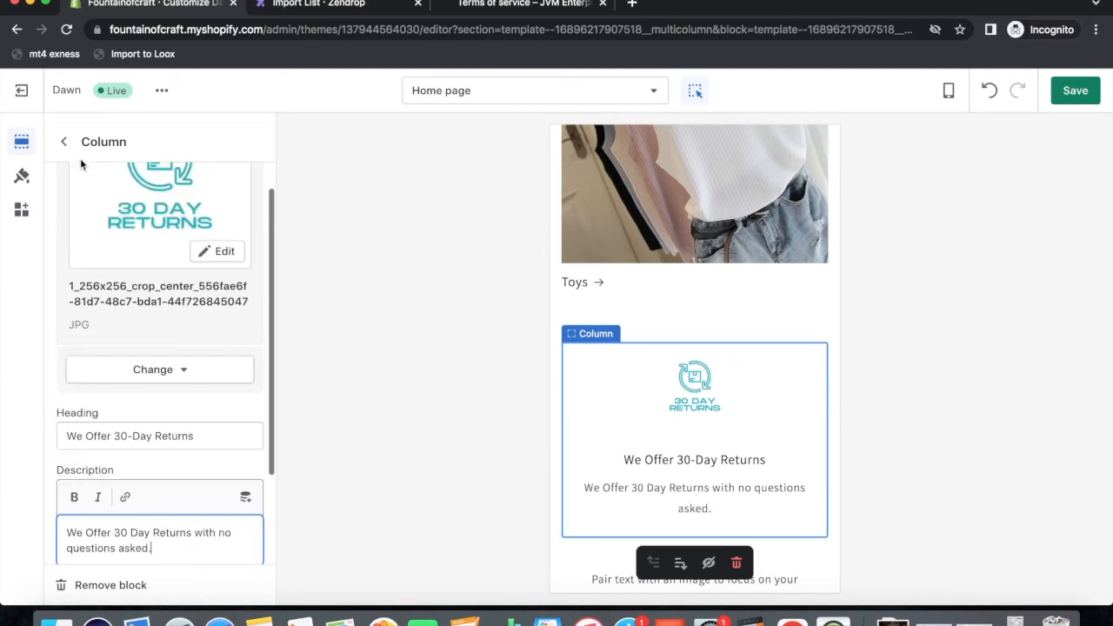
left_click(64, 141)
scroll(631, 392, "down", 2)
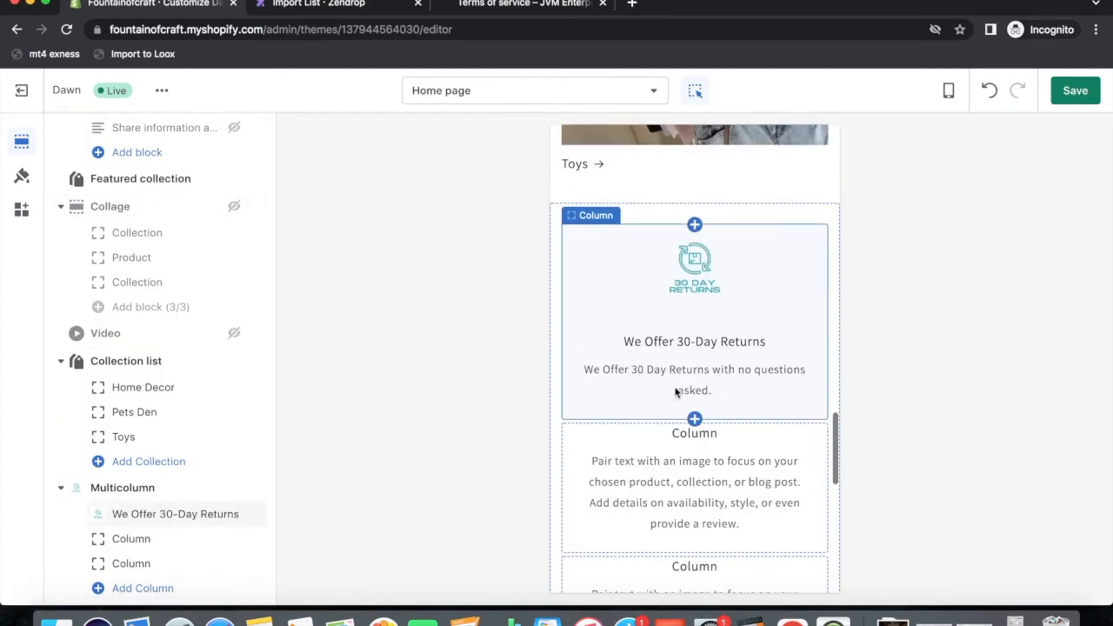
Give the second column the Premium Quality image and heading 'Our Quality Is our Fortee'.
left_click(667, 476)
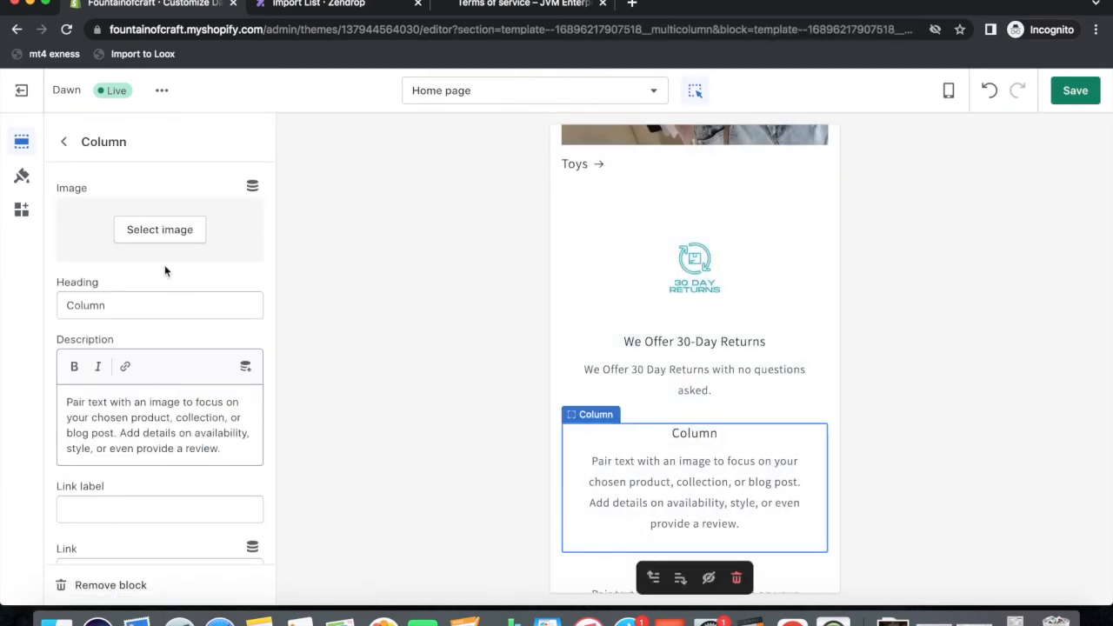
left_click(160, 231)
scroll(217, 471, "down", 3)
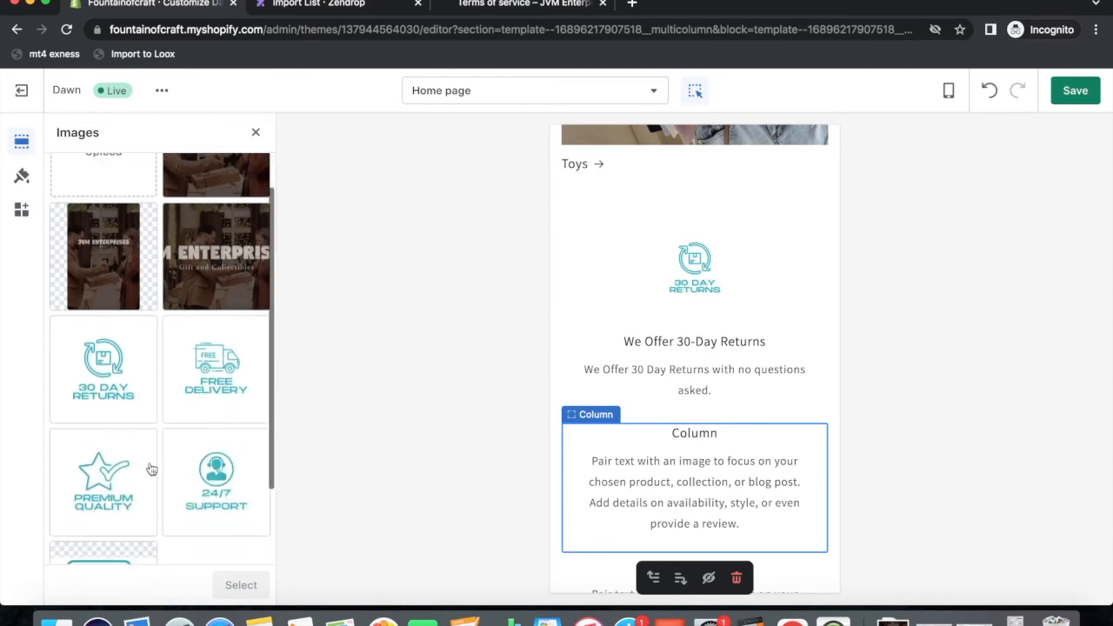
left_click(124, 476)
left_click(243, 586)
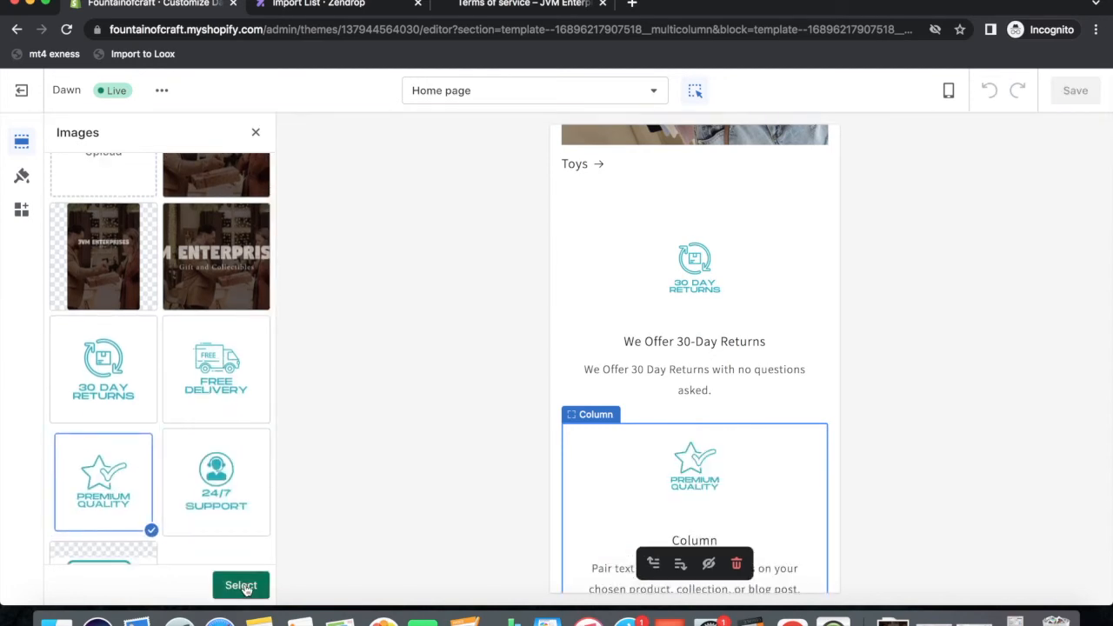
scroll(157, 468, "down", 5)
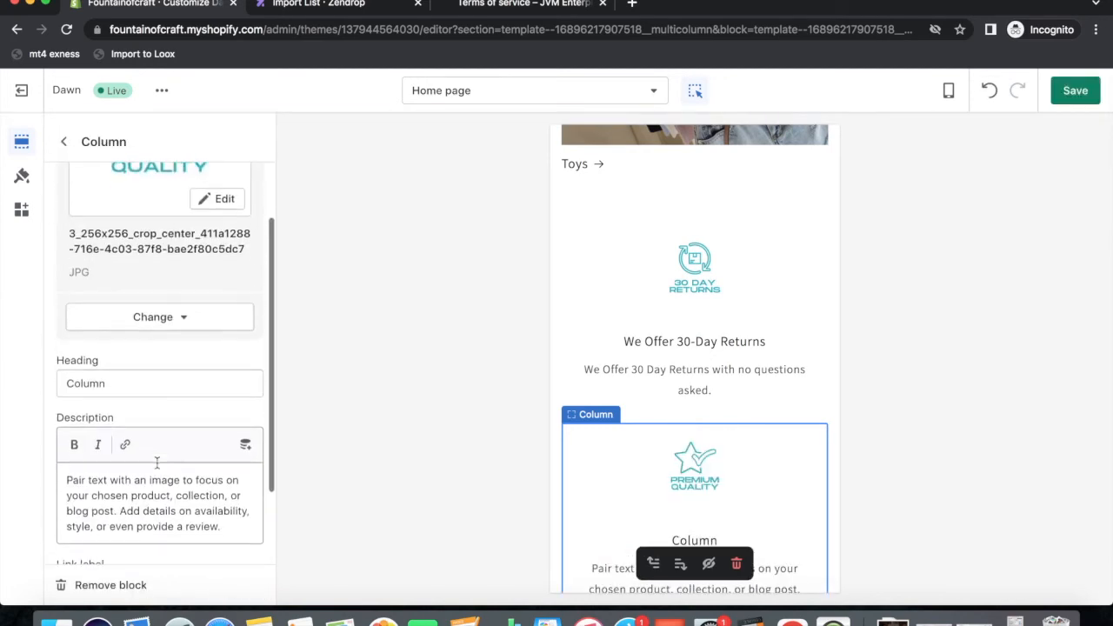
left_click_drag(116, 355, 57, 355)
type("OUR")
key("BackSpace")
key("BackSpace")
type("ur Quality ")
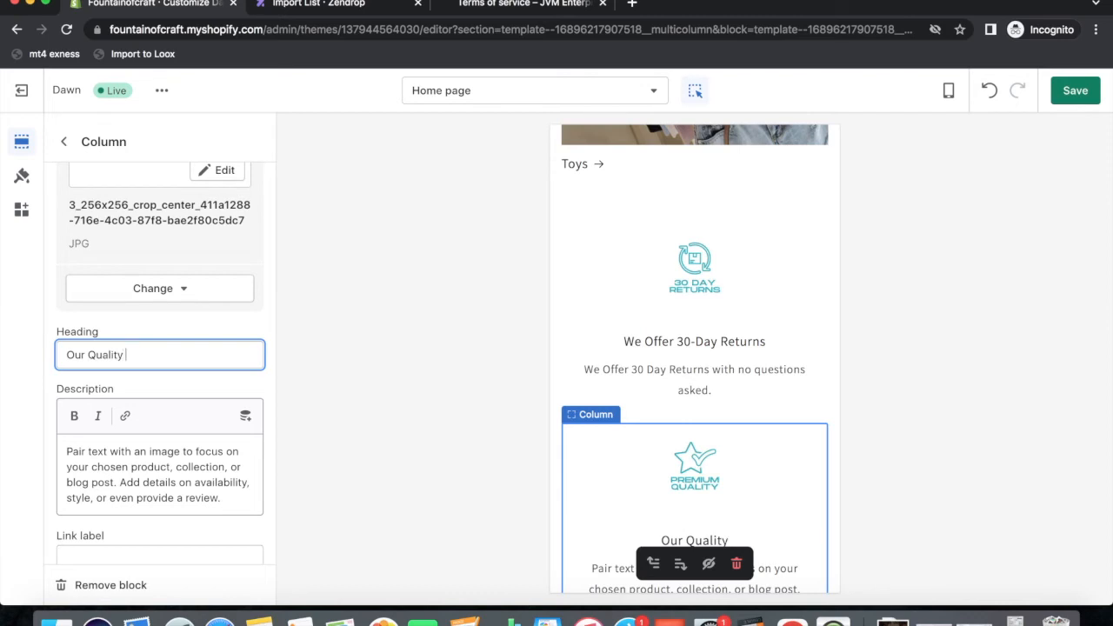
type("Is ou")
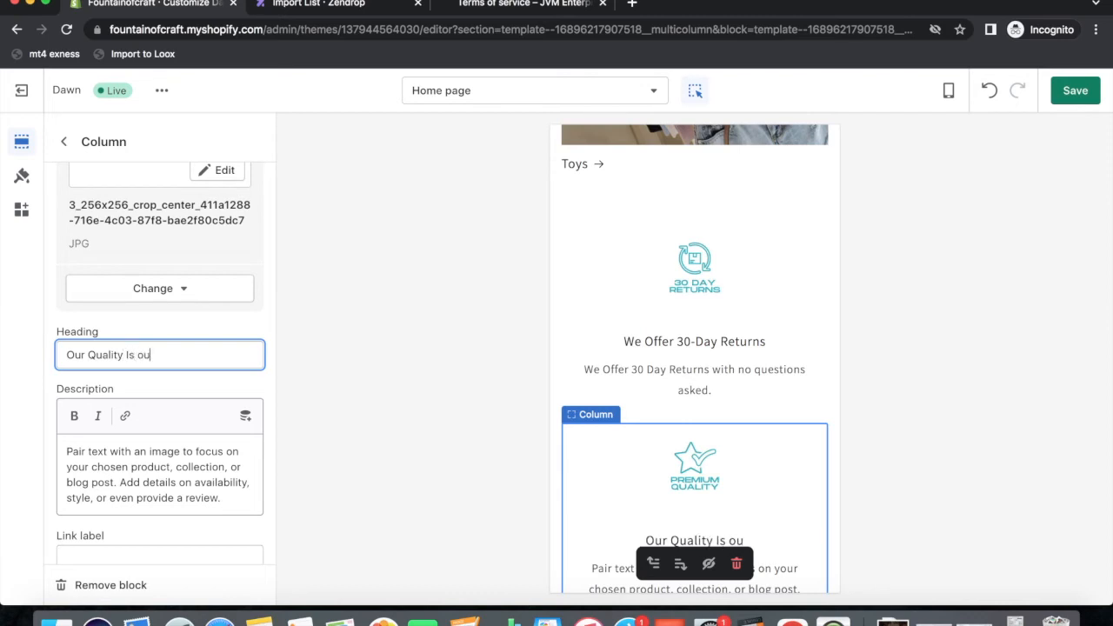
type("r Fortee")
Set its description to 'Looking for the best quality Products?' / 'You are at the right place.'.
left_click(144, 482)
left_click_drag(228, 499, 51, 451)
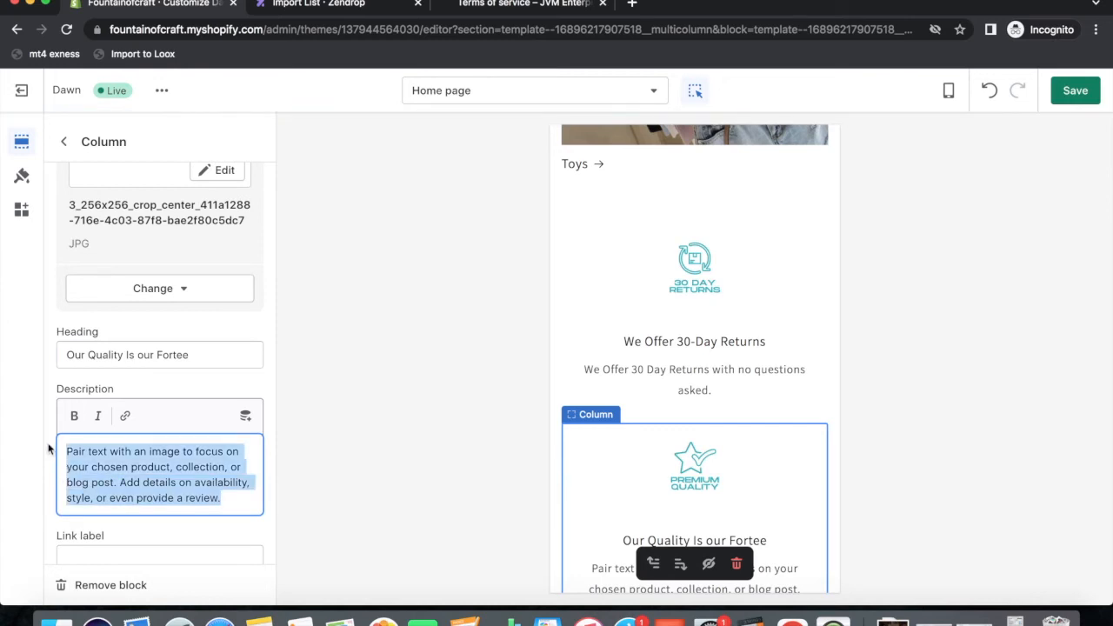
type("W")
key("BackSpace")
type("W")
key("BackSpace")
type("Looki")
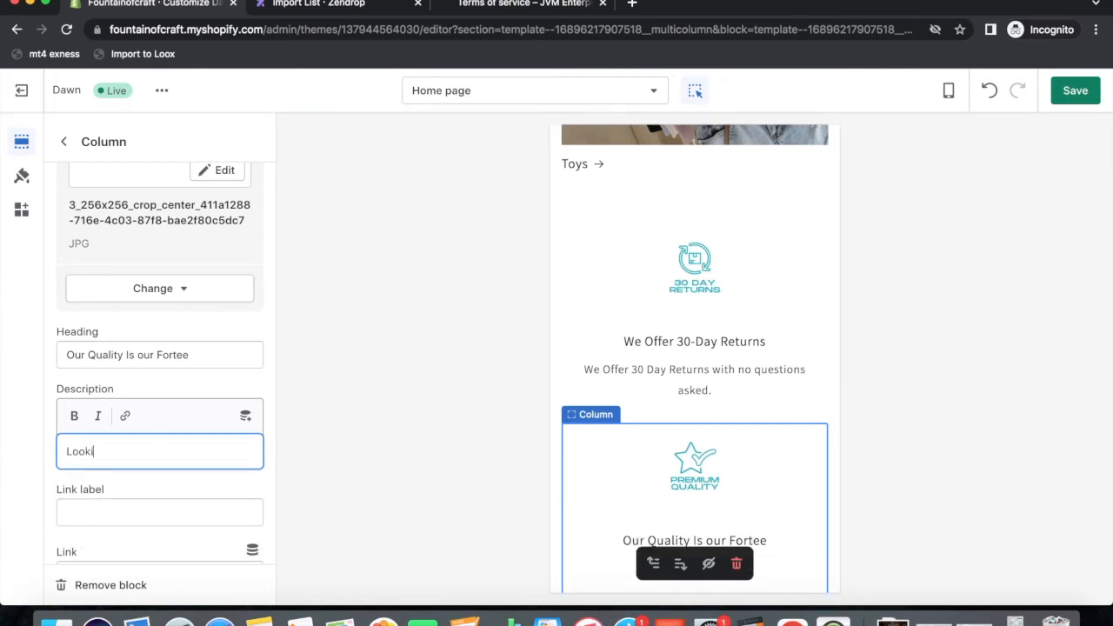
type("ng for the best quality Products")
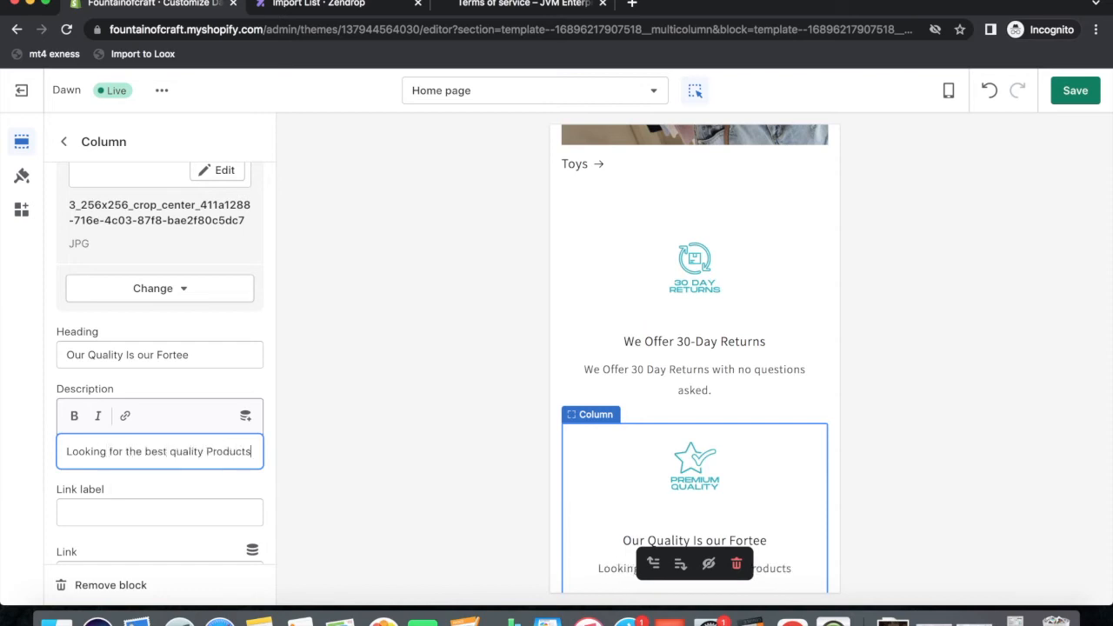
type("?")
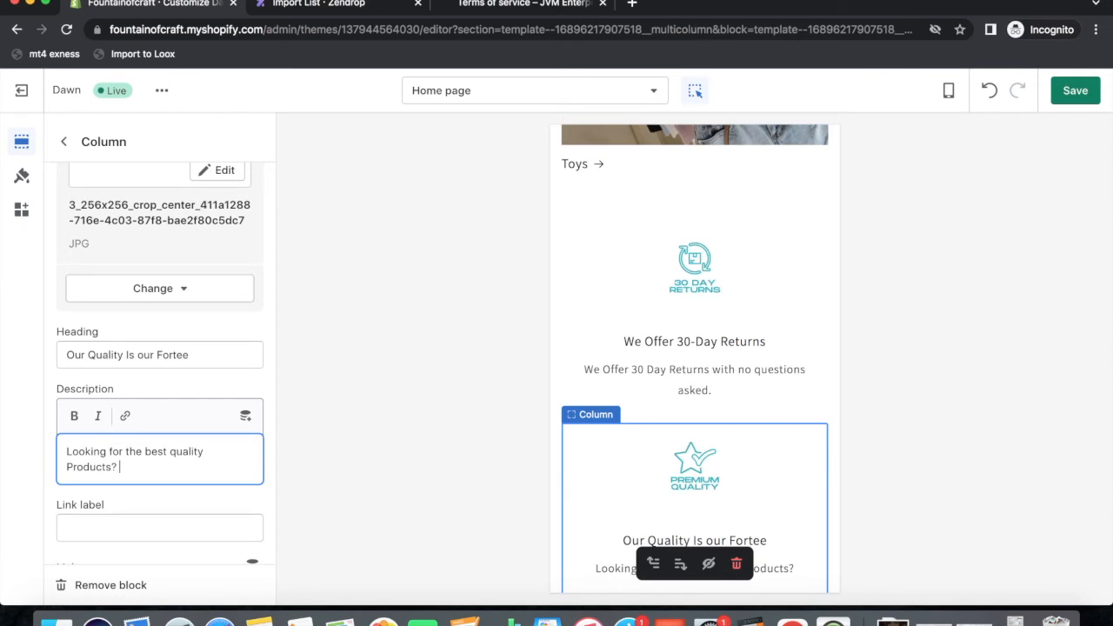
key("Return")
type("You al")
key("BackSpace")
key("BackSpace")
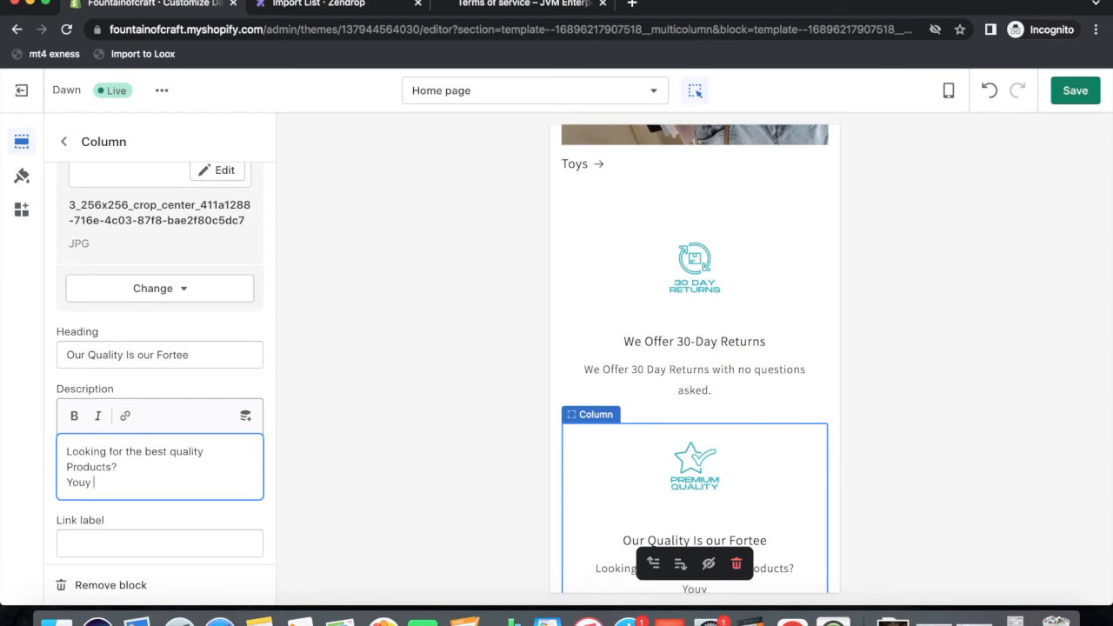
type("are at the ")
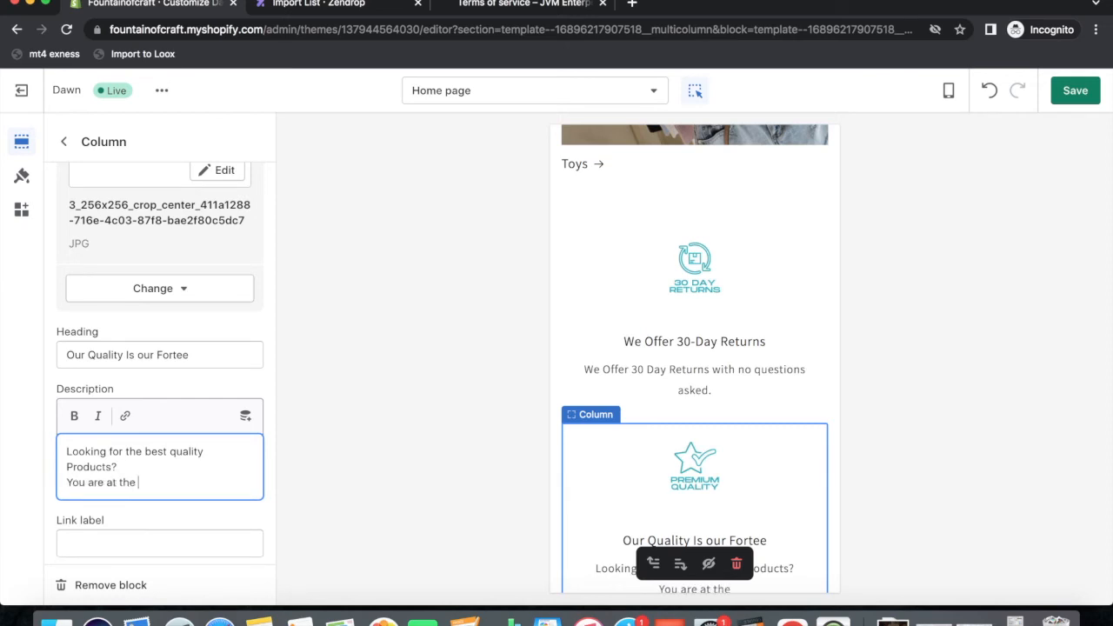
type("right place.")
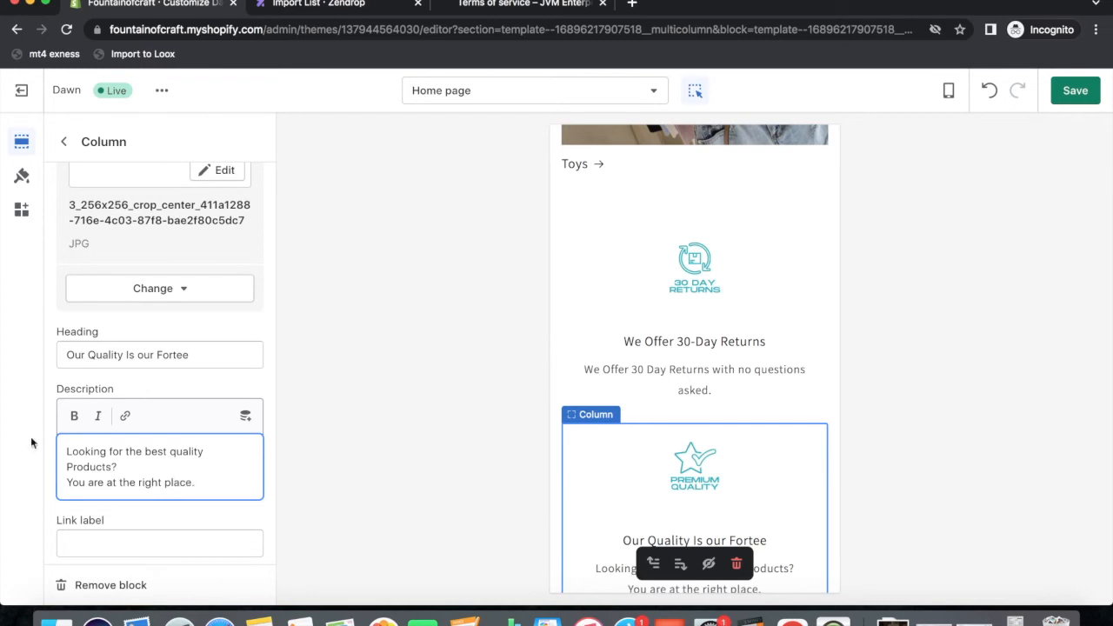
scroll(268, 495, "down", 3)
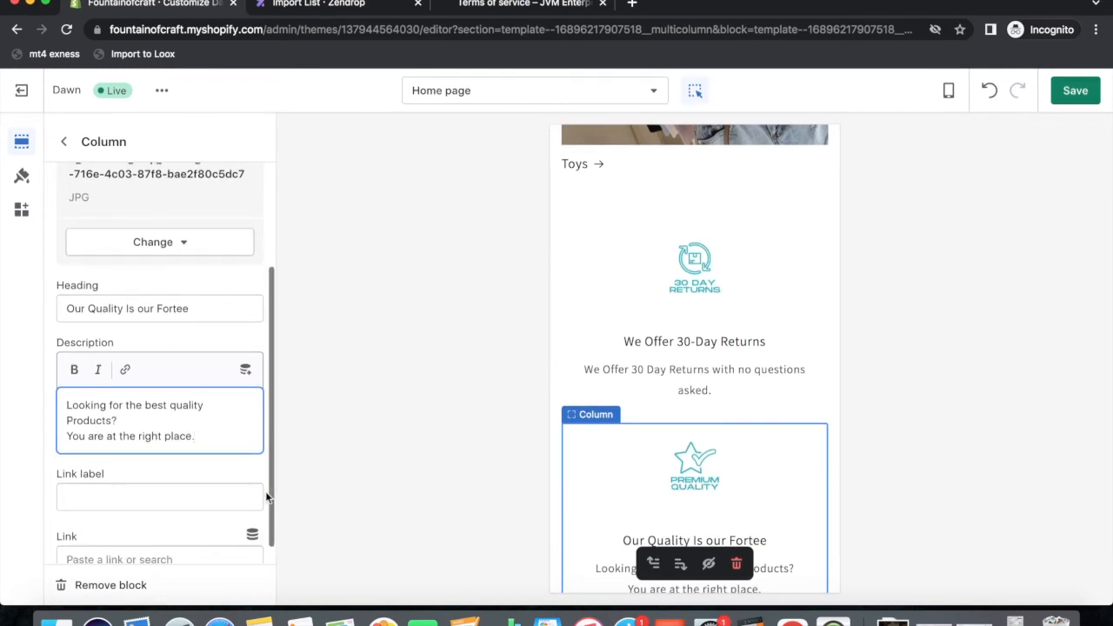
scroll(205, 440, "up", 3)
left_click(65, 141)
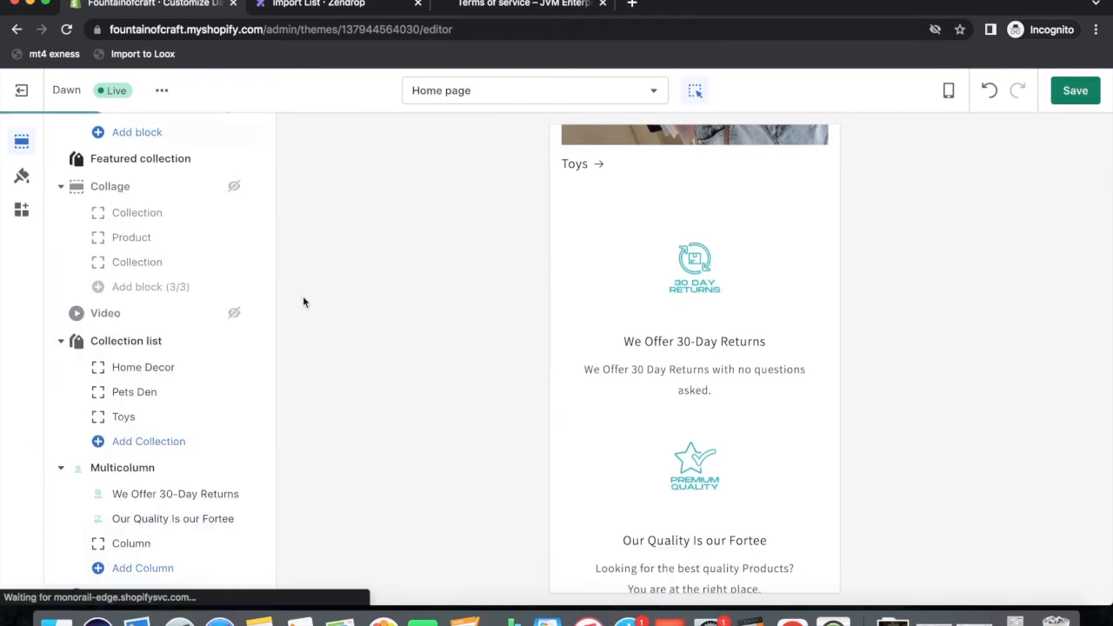
Give the third column the 24/7 Support image.
scroll(654, 478, "down", 5)
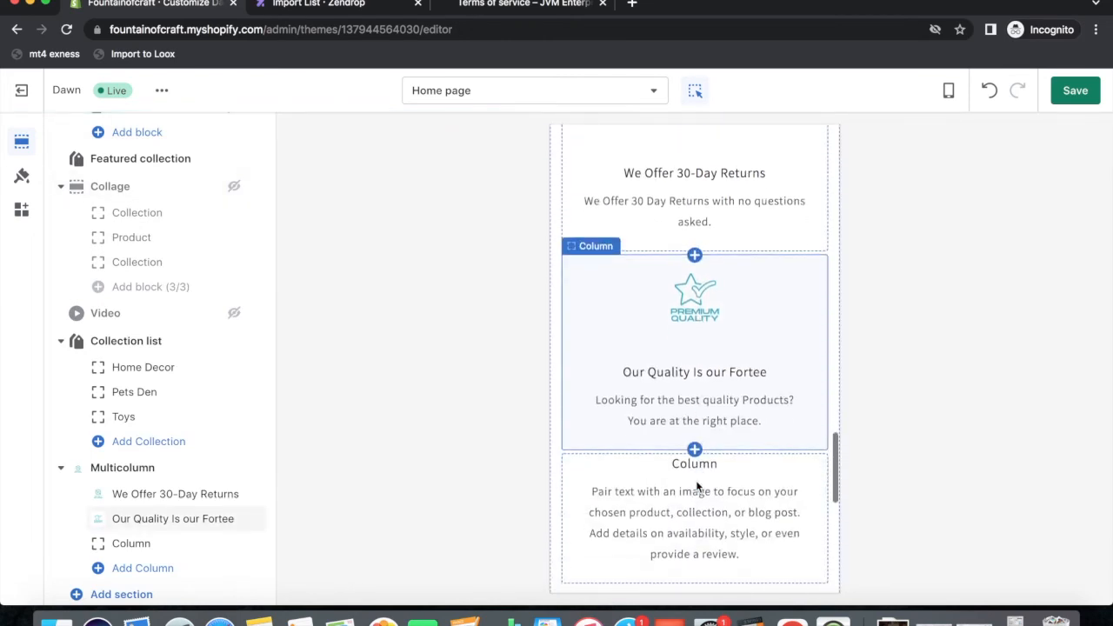
left_click(139, 543)
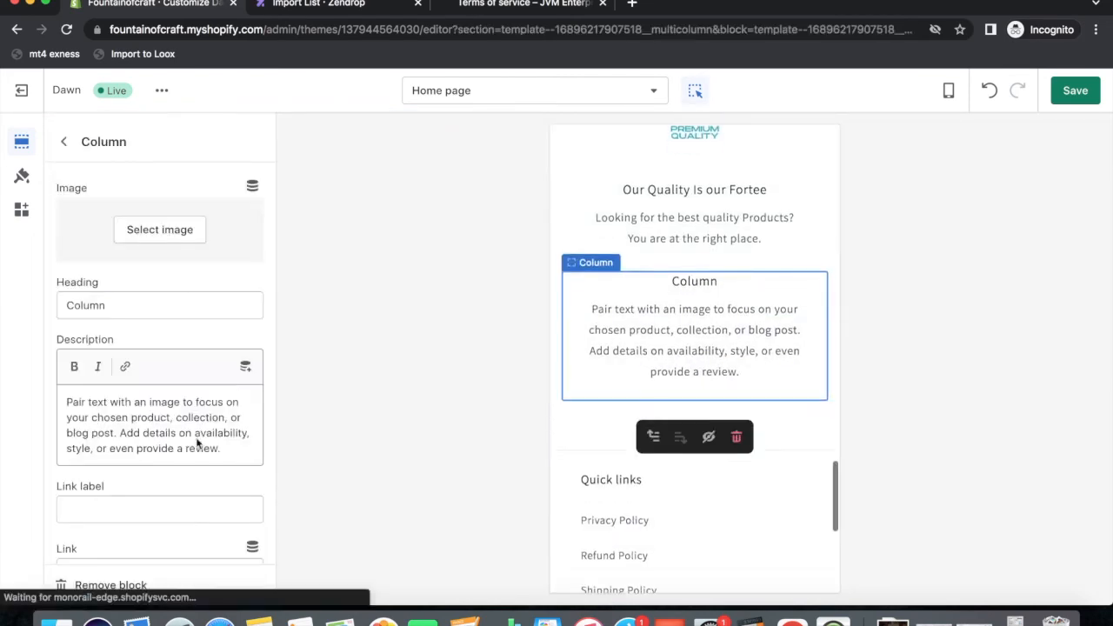
left_click(177, 222)
scroll(235, 452, "down", 3)
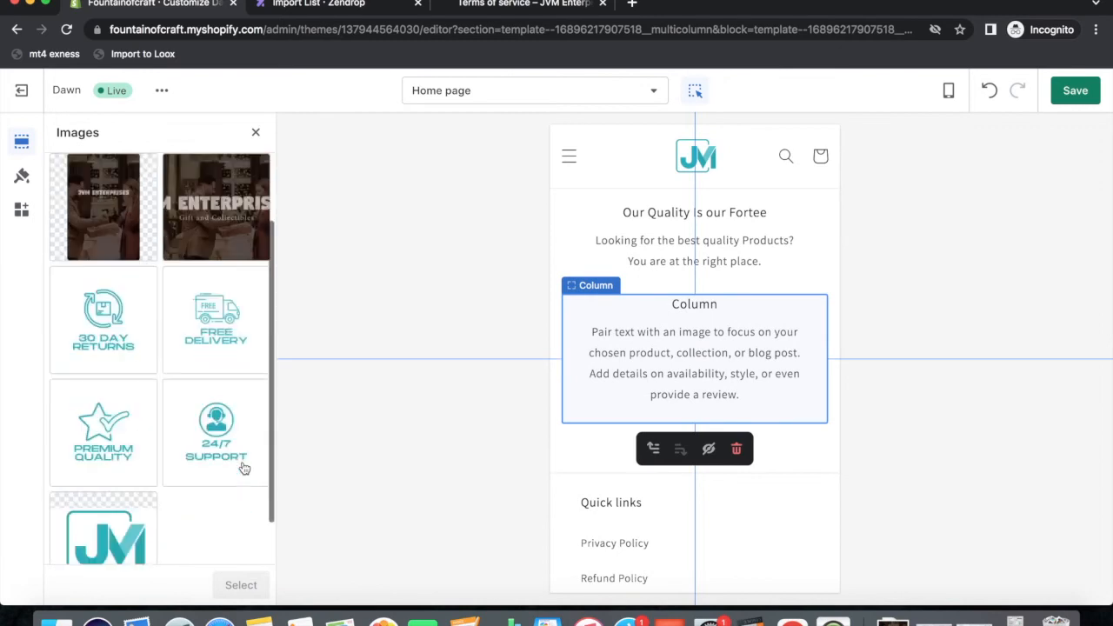
left_click(218, 423)
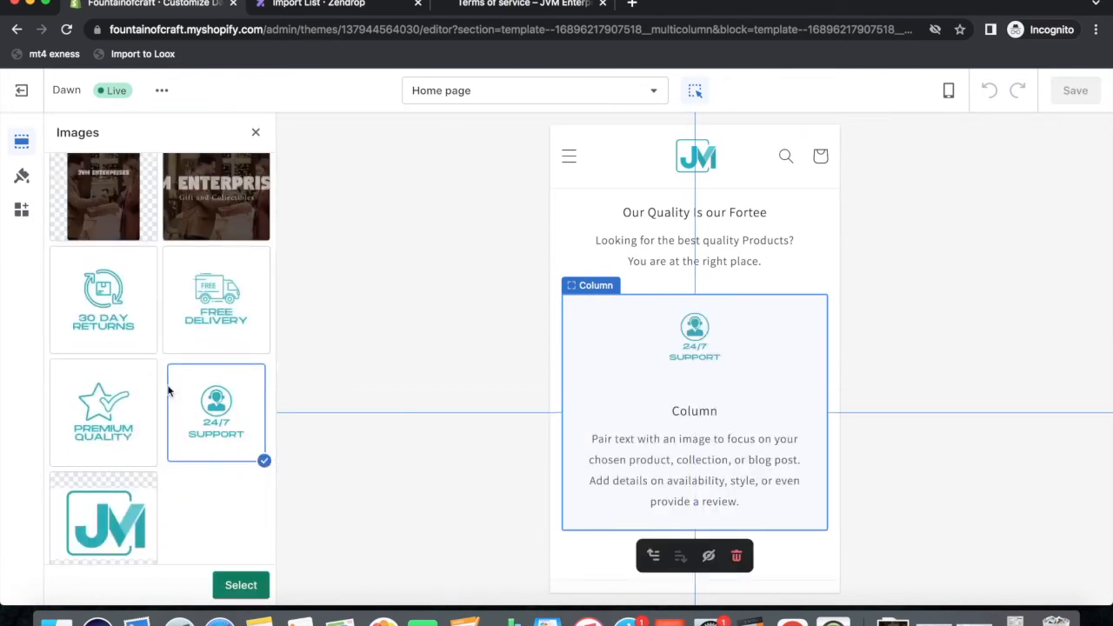
left_click(241, 584)
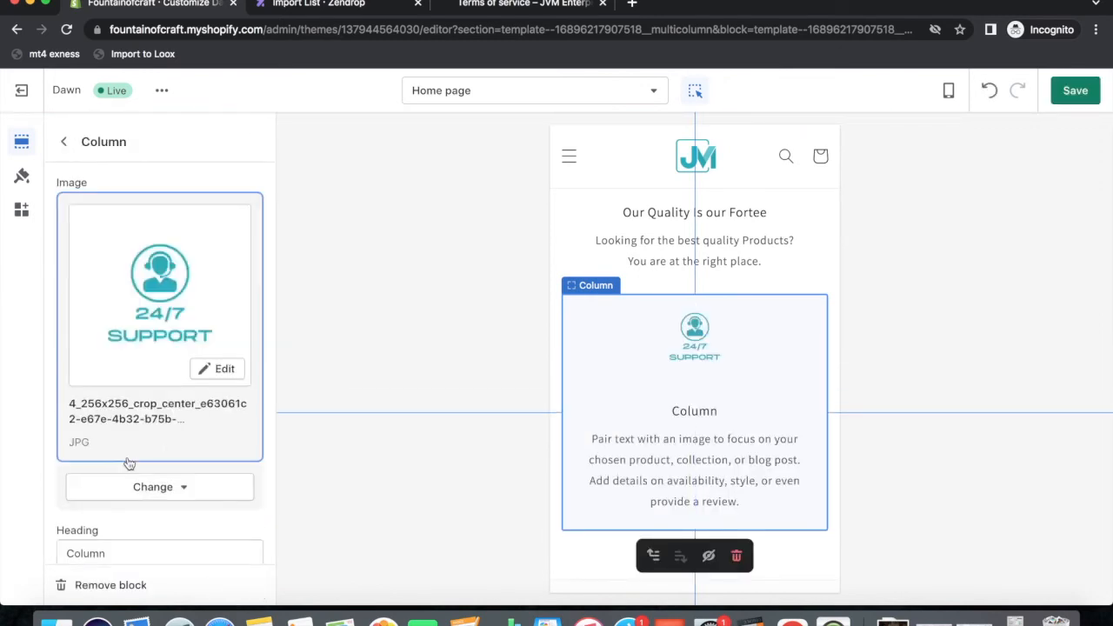
Change the third column's heading to 'Round The Clock Support'.
scroll(133, 421, "down", 3)
left_click_drag(117, 392, 60, 392)
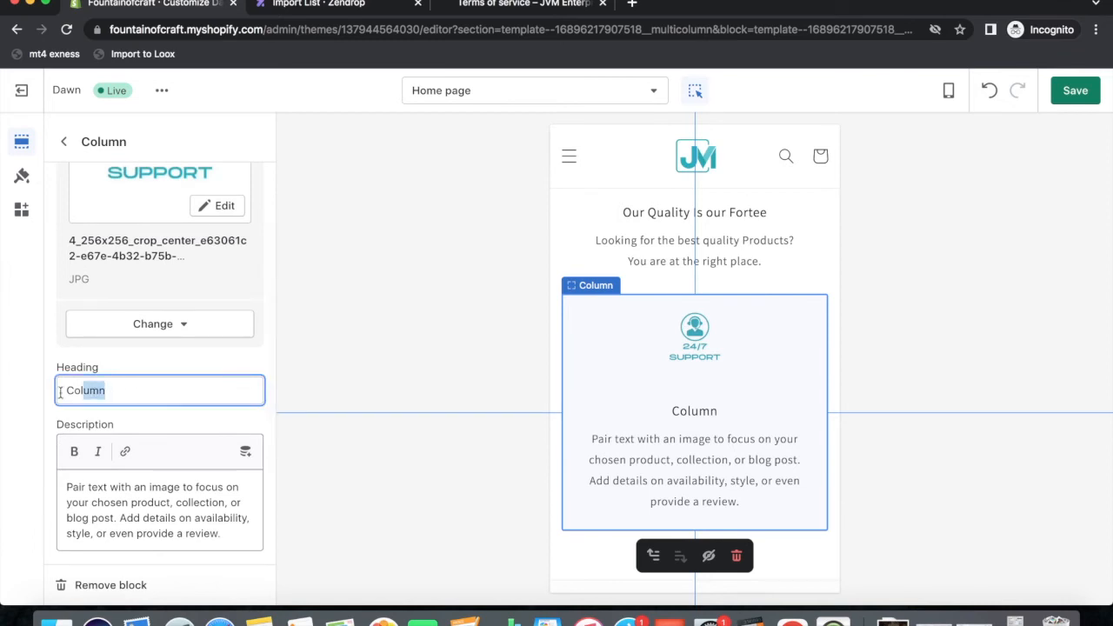
key("BackSpace")
key("BackSpace")
key("BackSpace")
key("BackSpace")
type("Round The c")
key("BackSpace")
type("Ck")
key("BackSpace")
type("lock ")
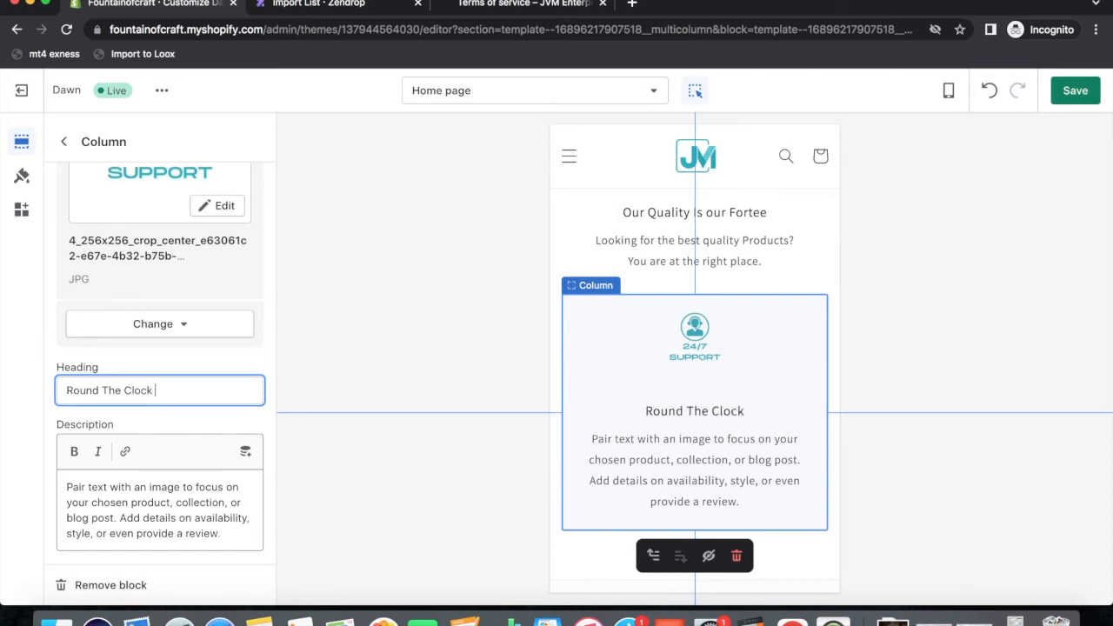
type("Support")
Replace its description with 'We have a dedicated support staff to cater our customer needs.'.
left_click(158, 522)
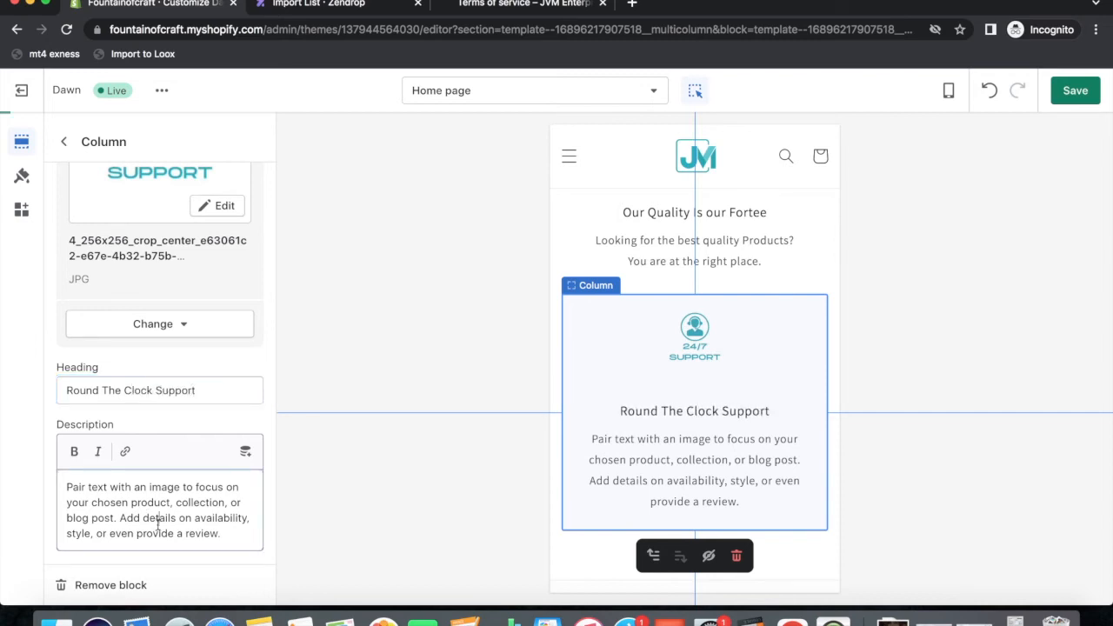
key("super+a")
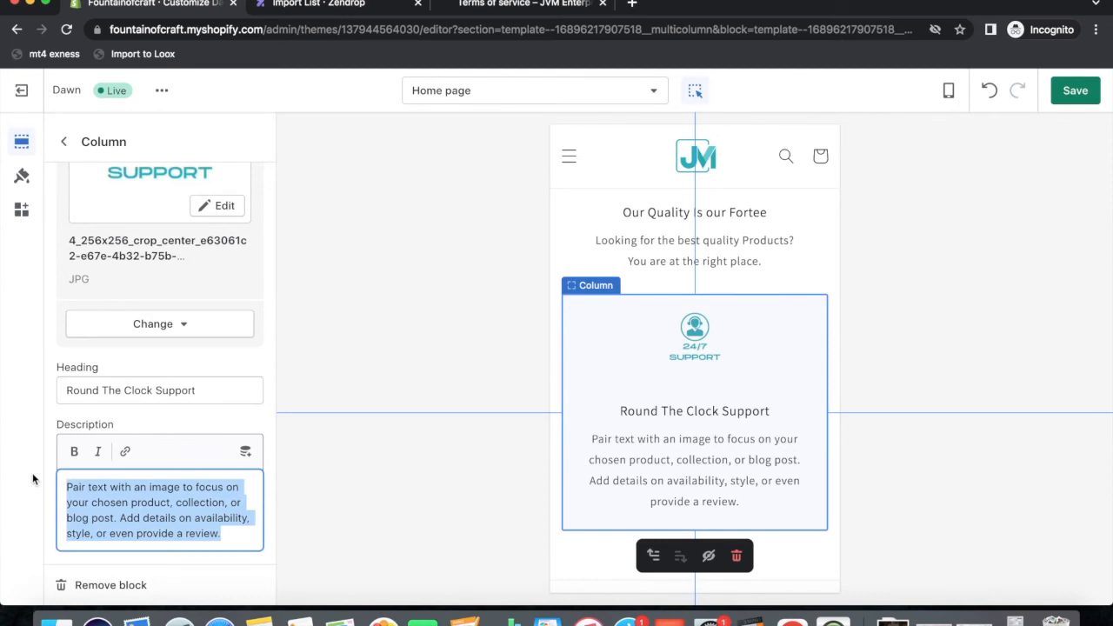
type("We have a deduc")
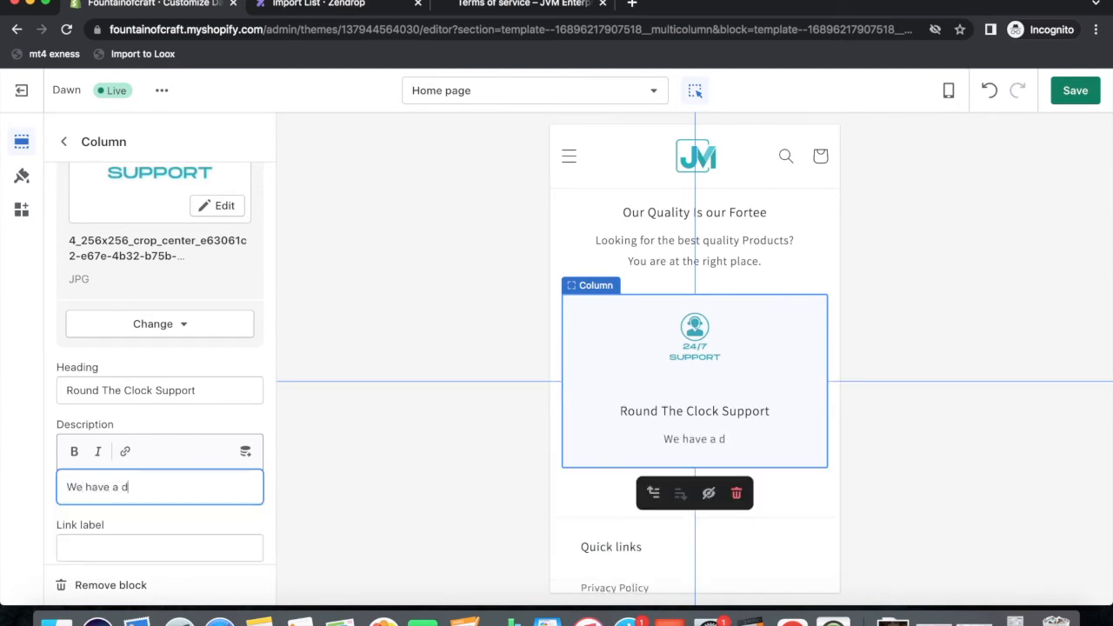
key("BackSpace")
key("BackSpace")
type("ica")
key("BackSpace")
key("BackSpace")
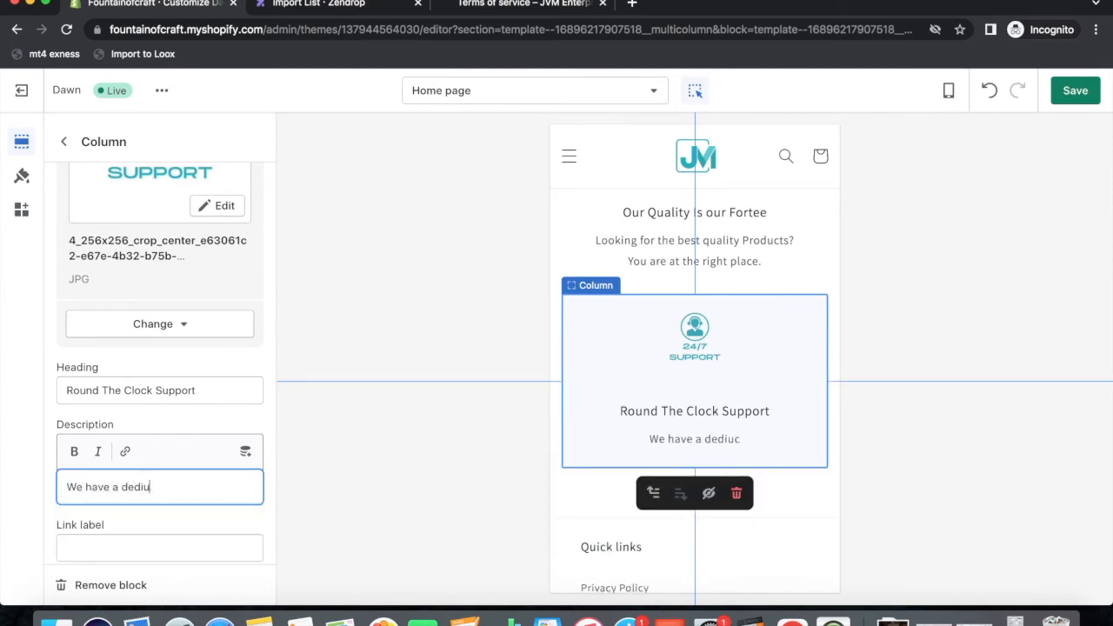
type("cated support staff to ctare")
key("BackSpace")
key("BackSpace")
key("BackSpace")
key("BackSpace")
key("BackSpace")
type("atero")
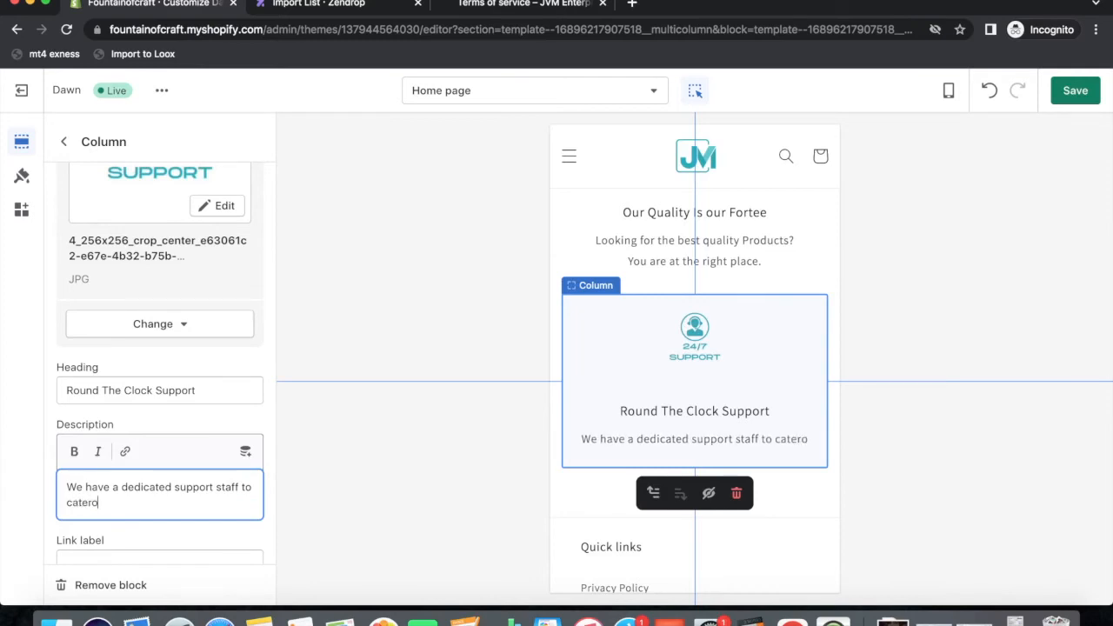
key("BackSpace")
type("our customer needs.")
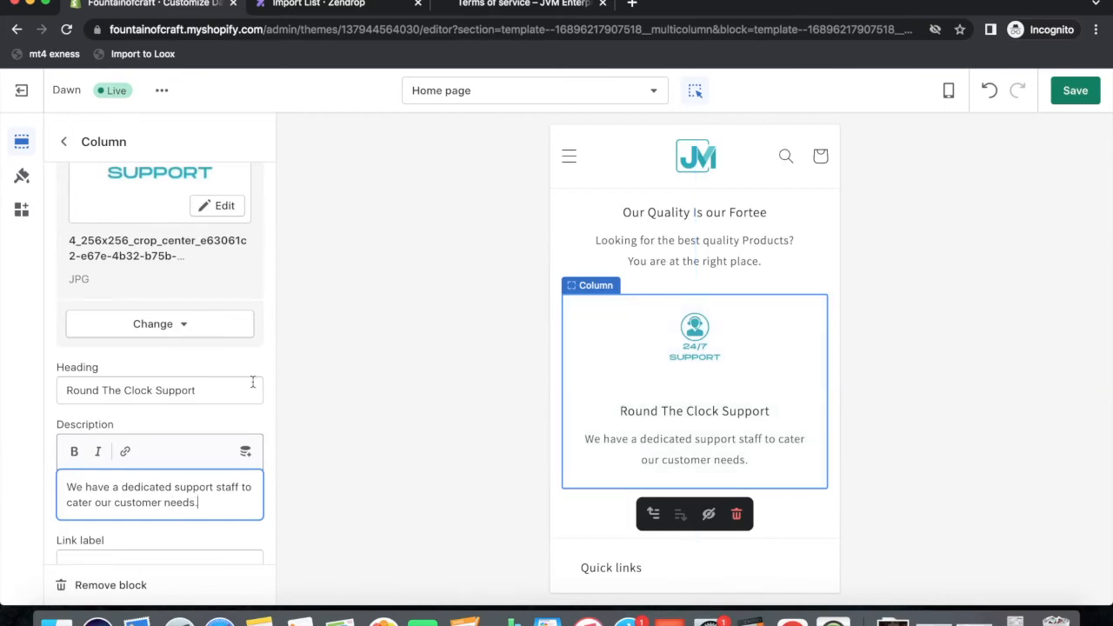
scroll(251, 383, "down", 2)
left_click(64, 141)
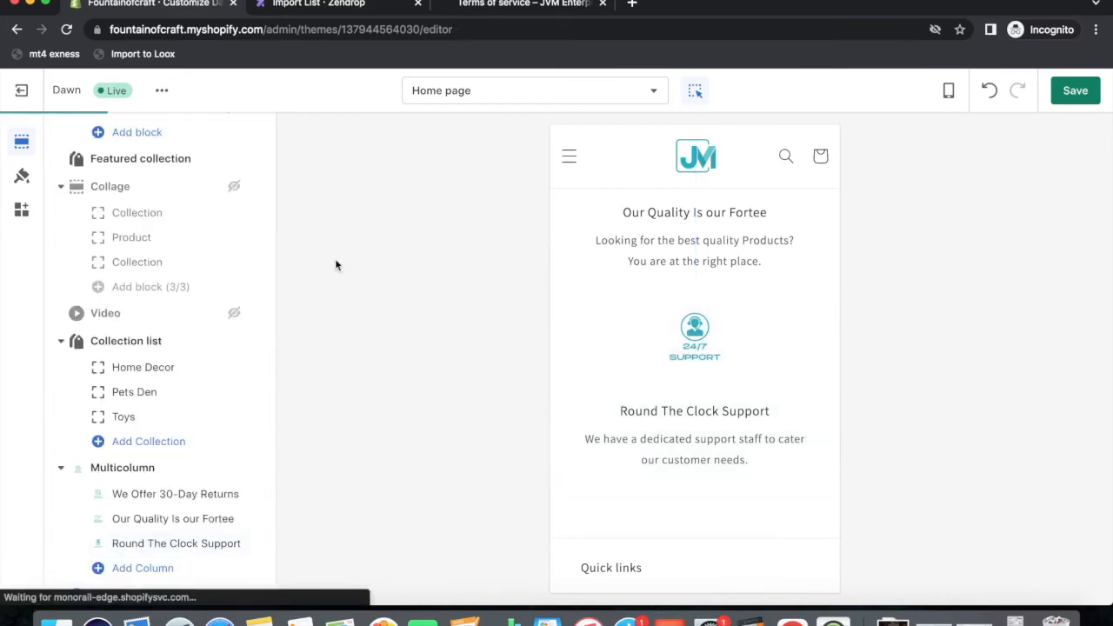
Change the footer menu heading from 'Quick links' to 'Our Policies' and save the theme.
scroll(618, 499, "down", 5)
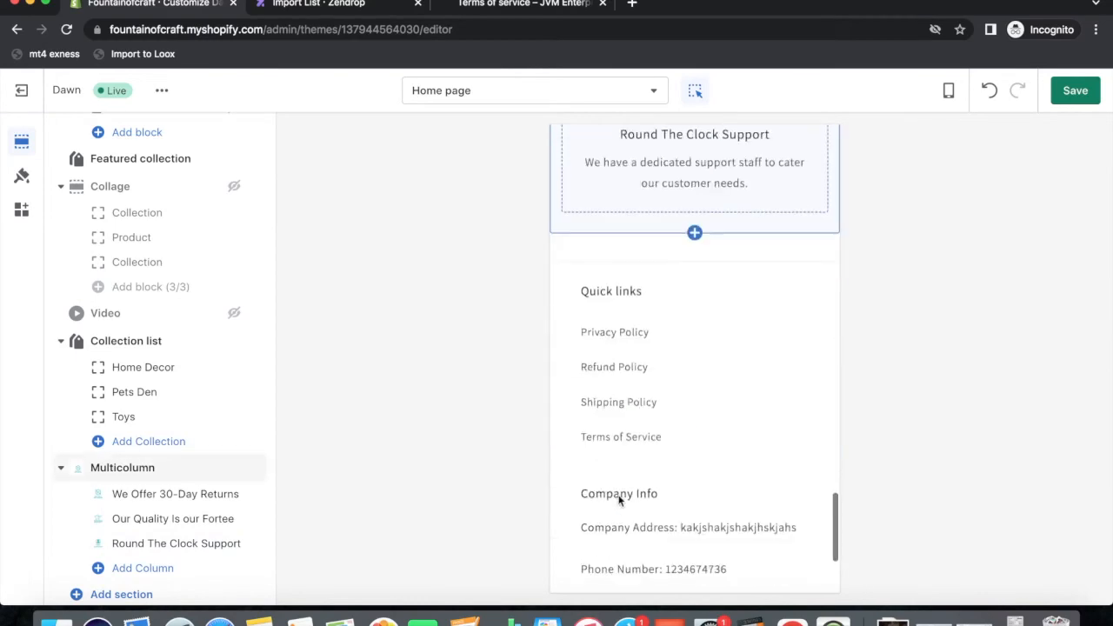
left_click(621, 262)
left_click_drag(131, 205, 4, 206)
type("O")
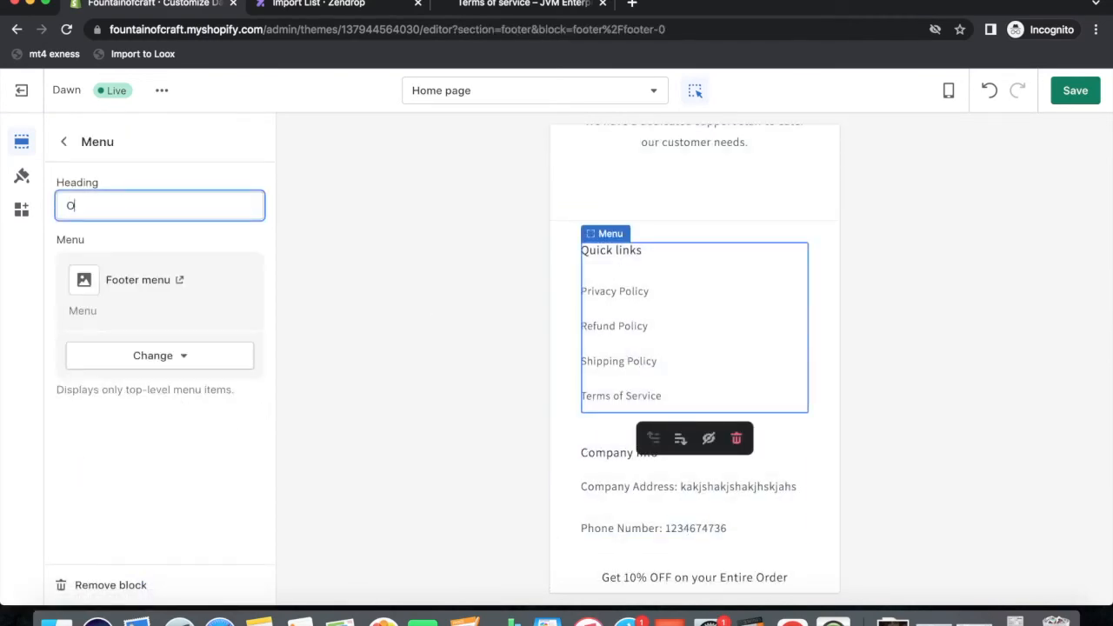
type("ur Policies")
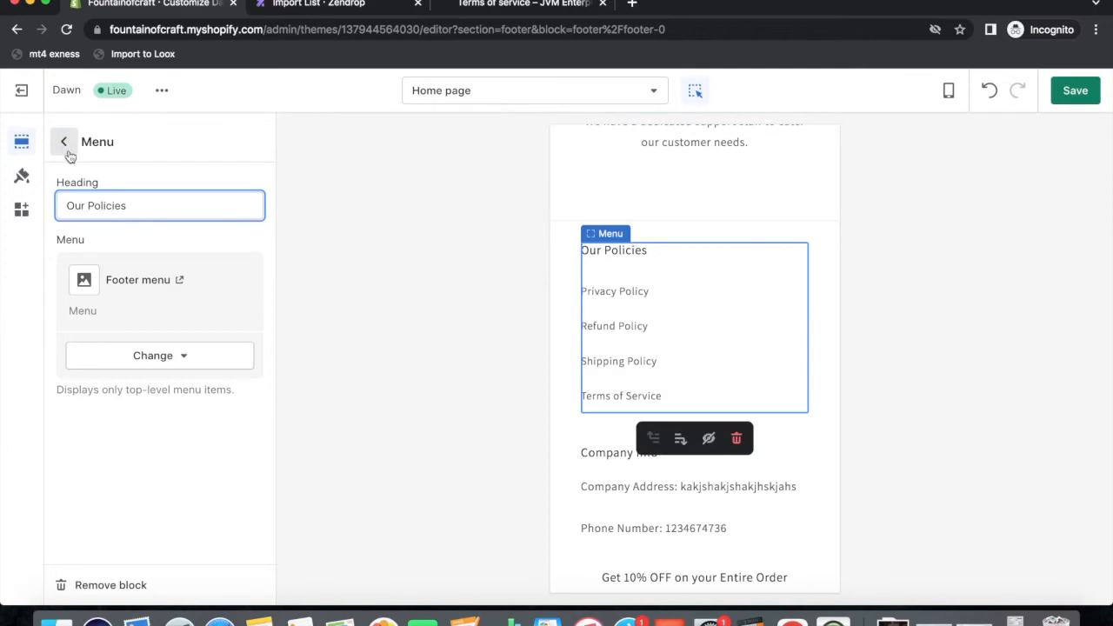
left_click(1075, 90)
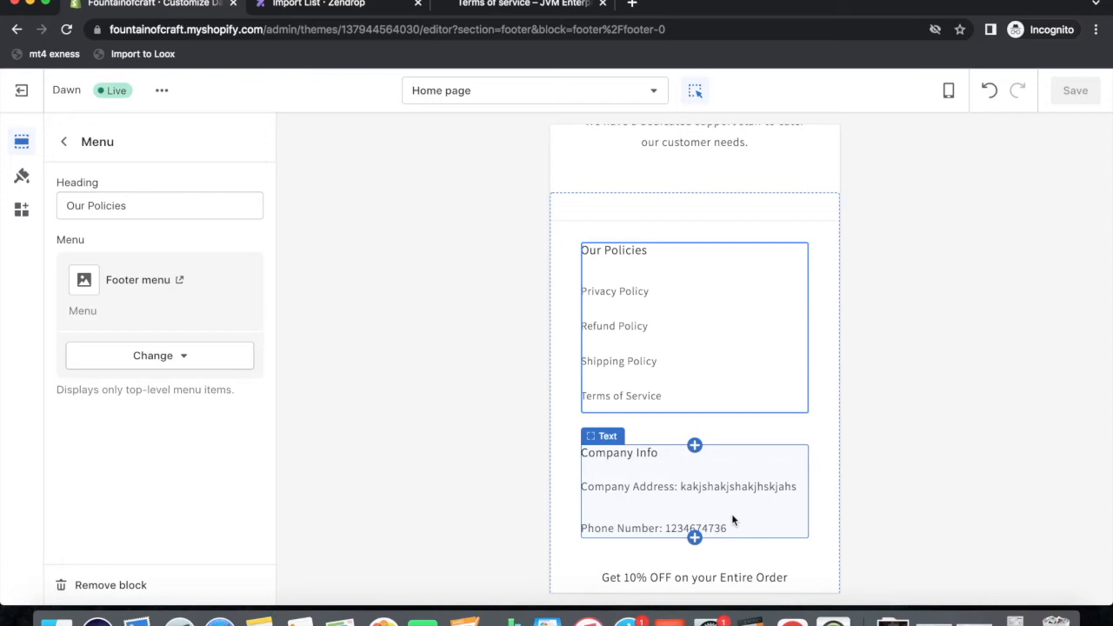
scroll(735, 451, "up", 15)
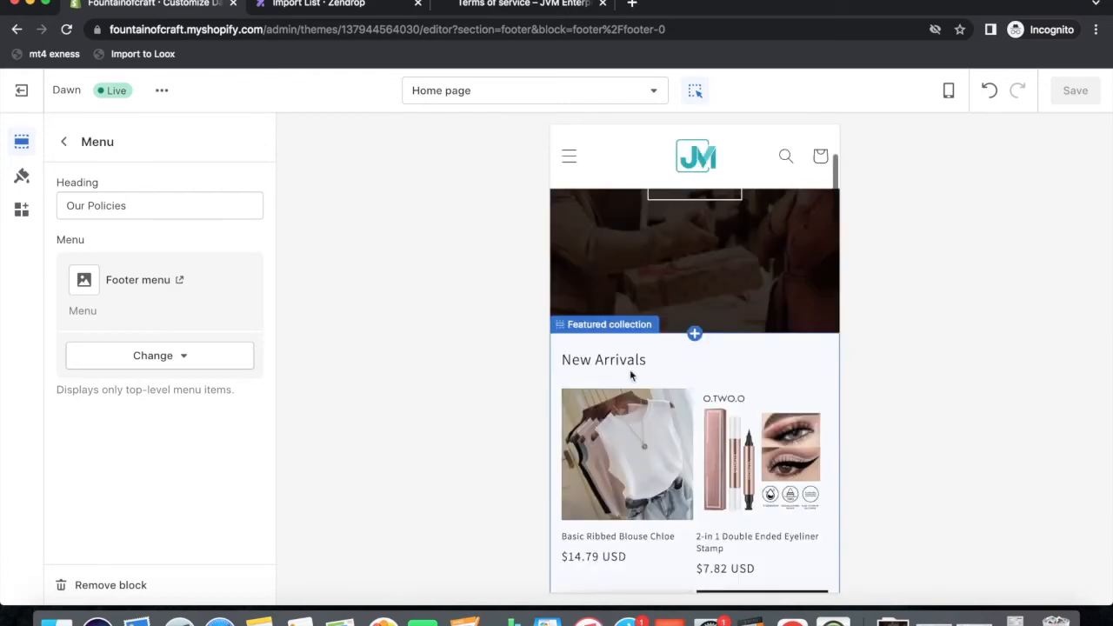
scroll(632, 373, "up", 4)
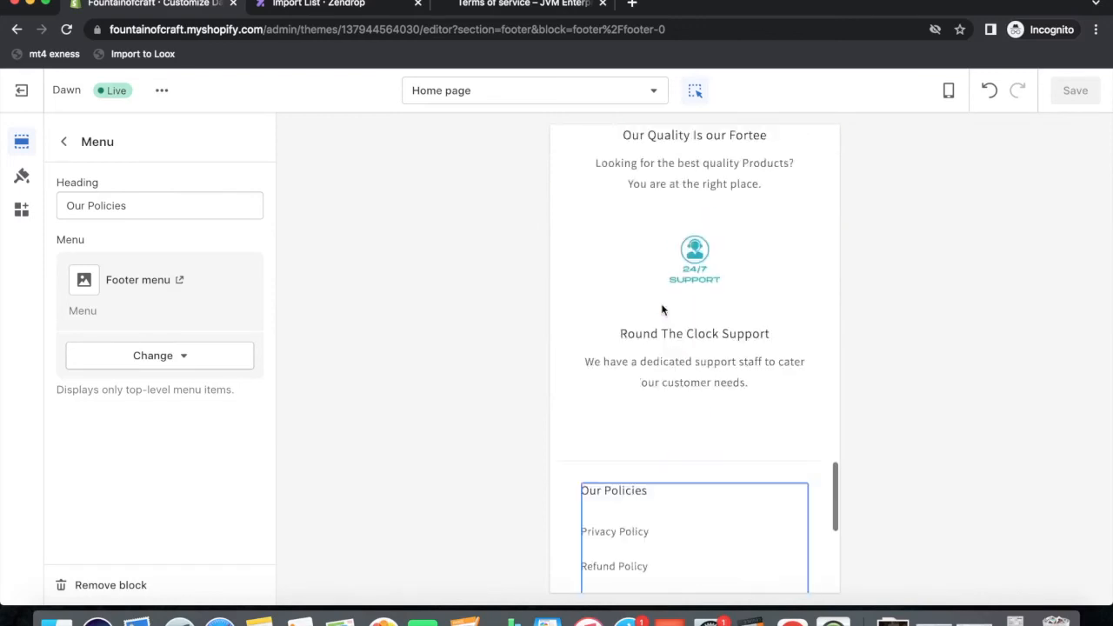
scroll(663, 495, "down", 5)
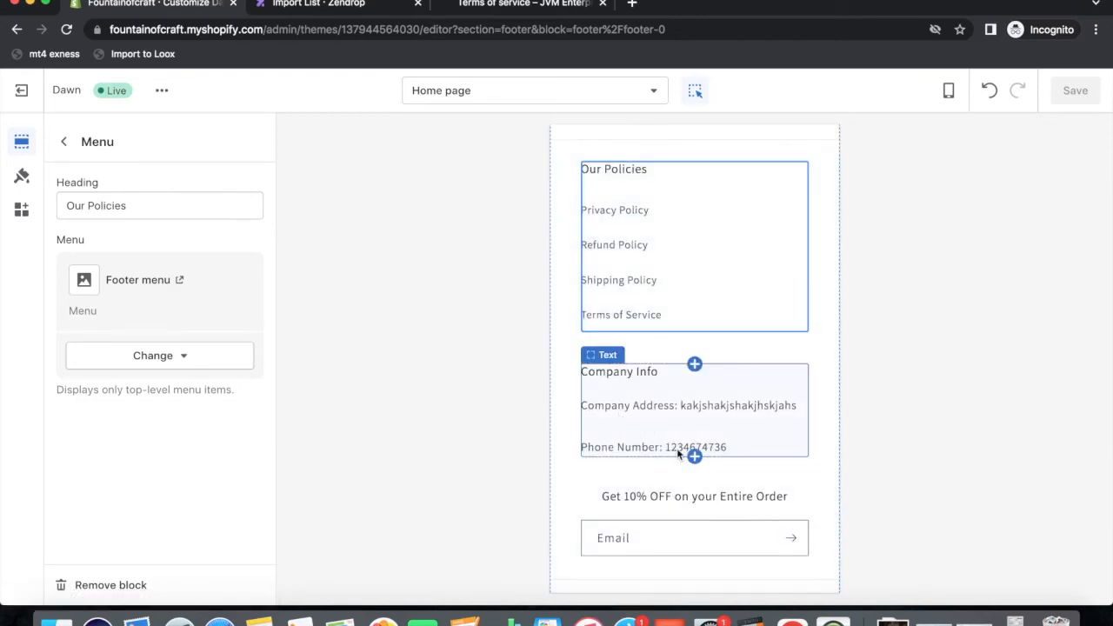
scroll(677, 448, "up", 15)
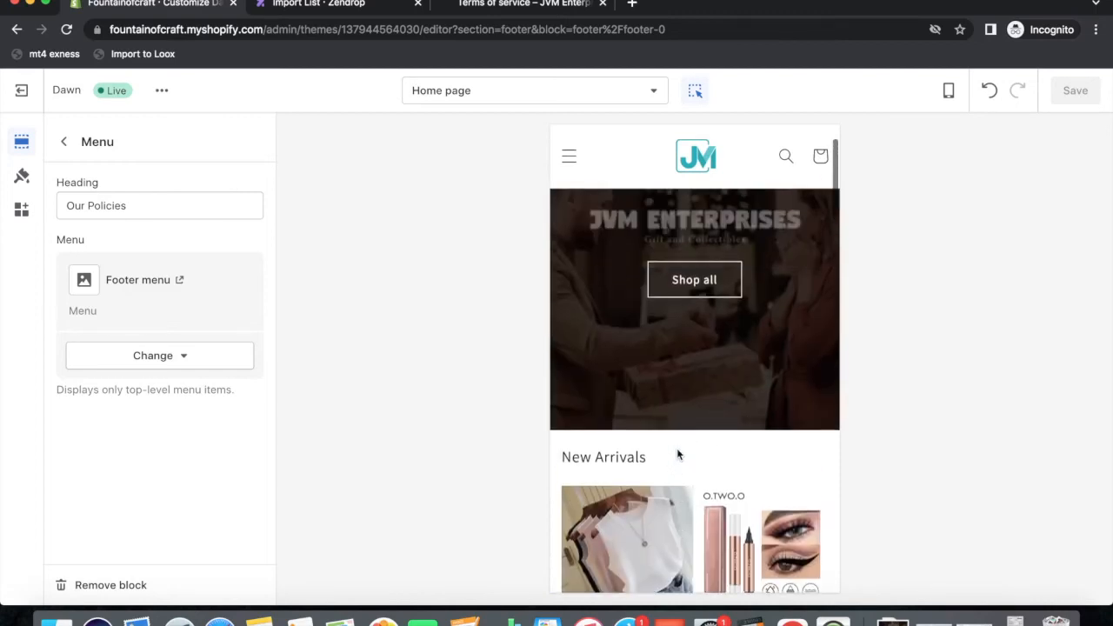
scroll(678, 455, "down", 7)
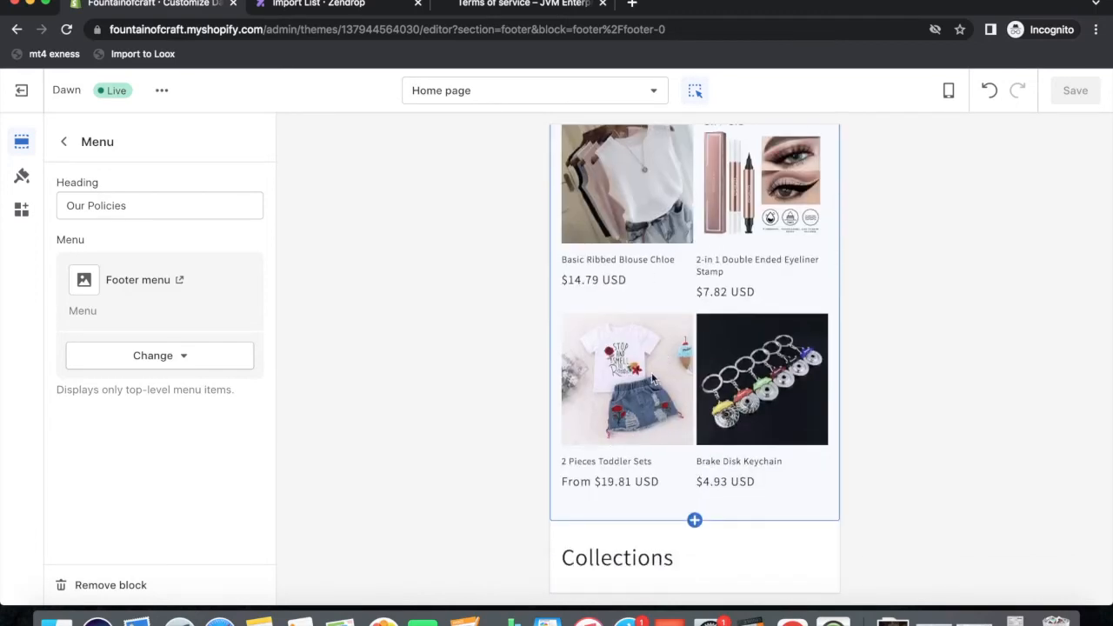
scroll(653, 377, "up", 6)
scroll(651, 372, "down", 4)
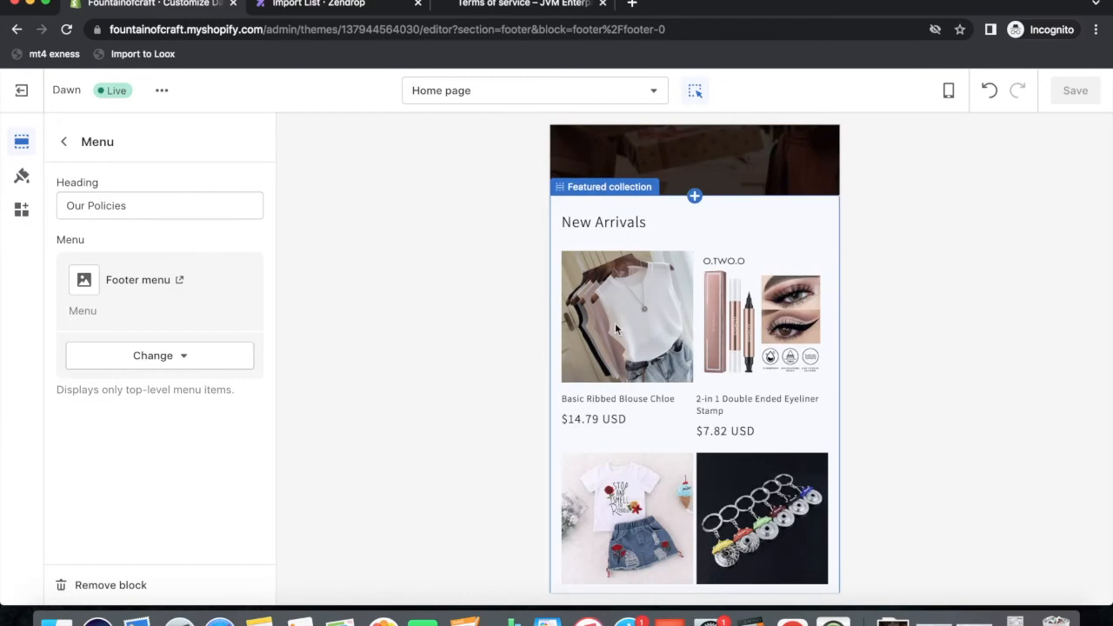
scroll(615, 323, "down", 1)
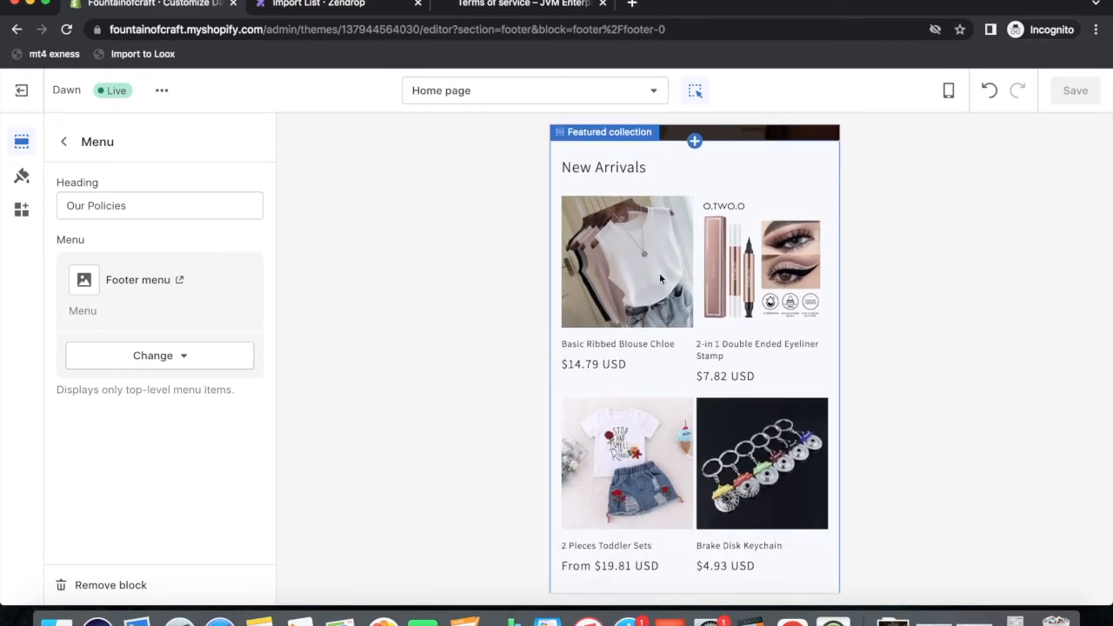
scroll(656, 305, "down", 5)
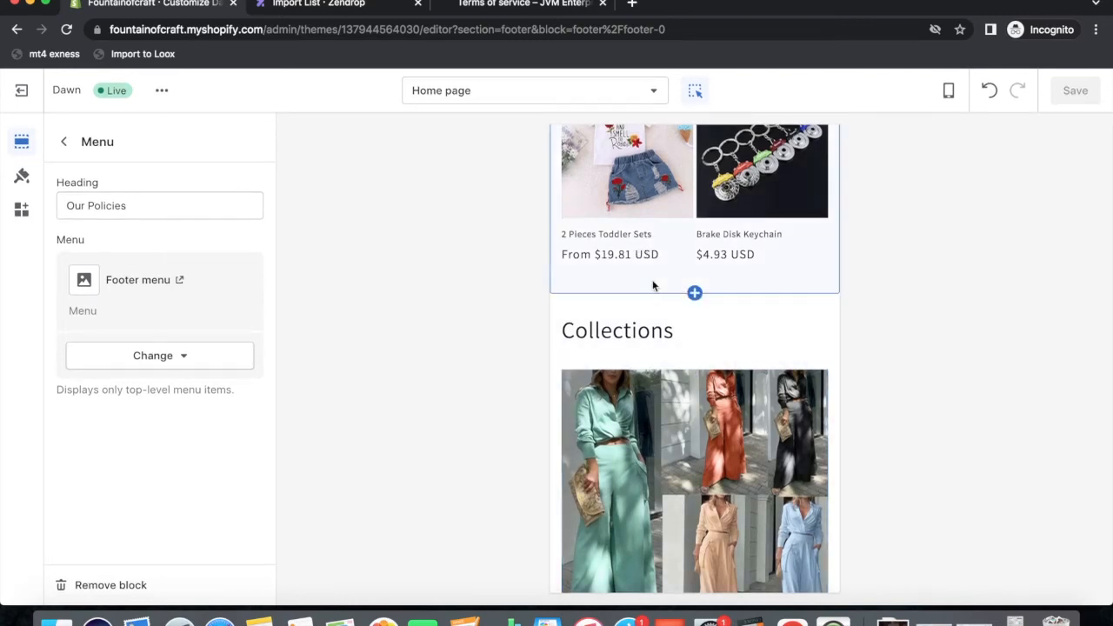
scroll(745, 347, "up", 10)
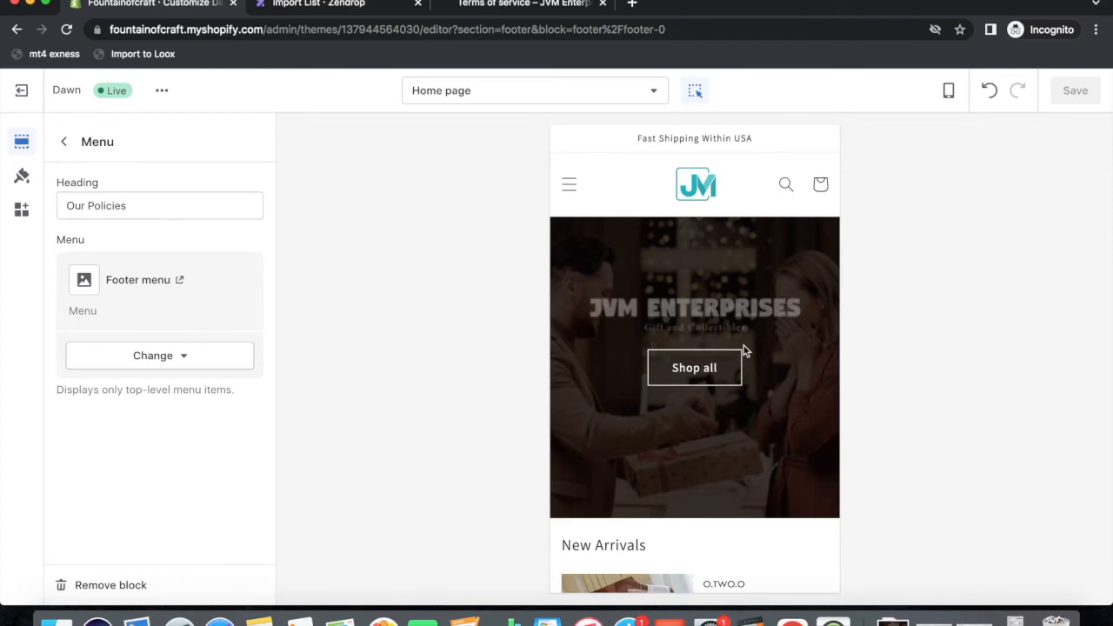
scroll(743, 350, "down", 20)
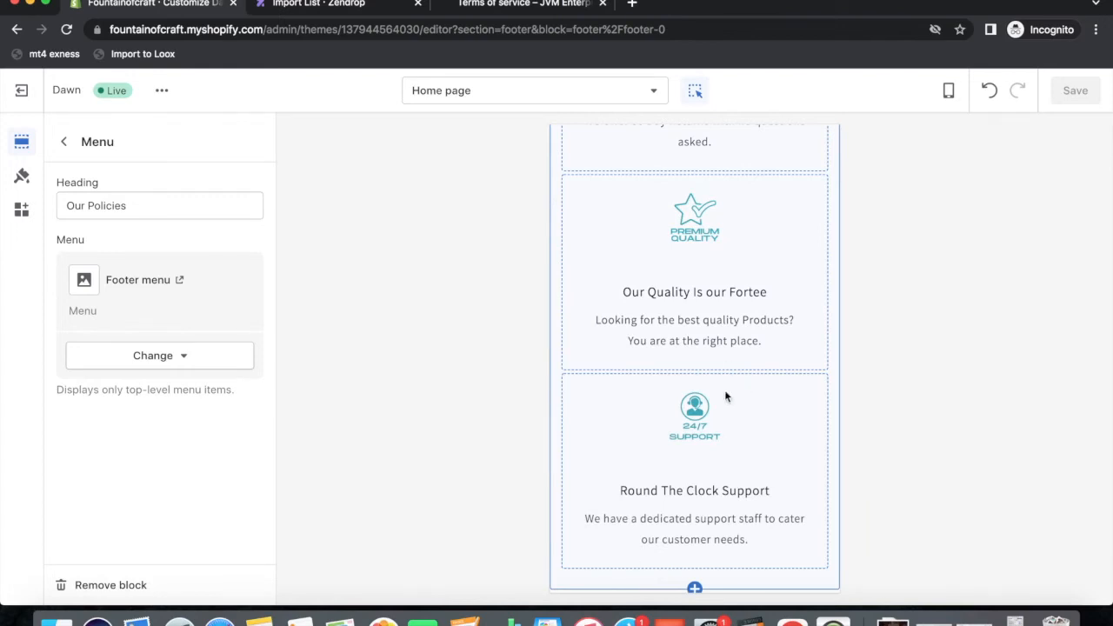
scroll(720, 424, "up", 20)
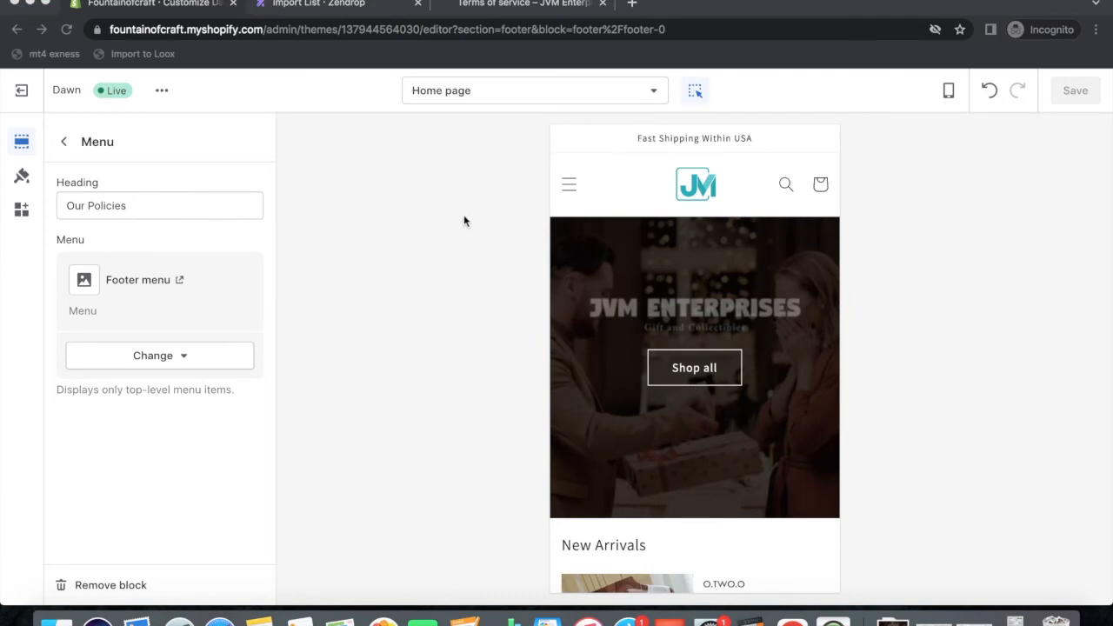
Switch to the 'Import List · Zendrop' browser tab.
left_click(293, 7)
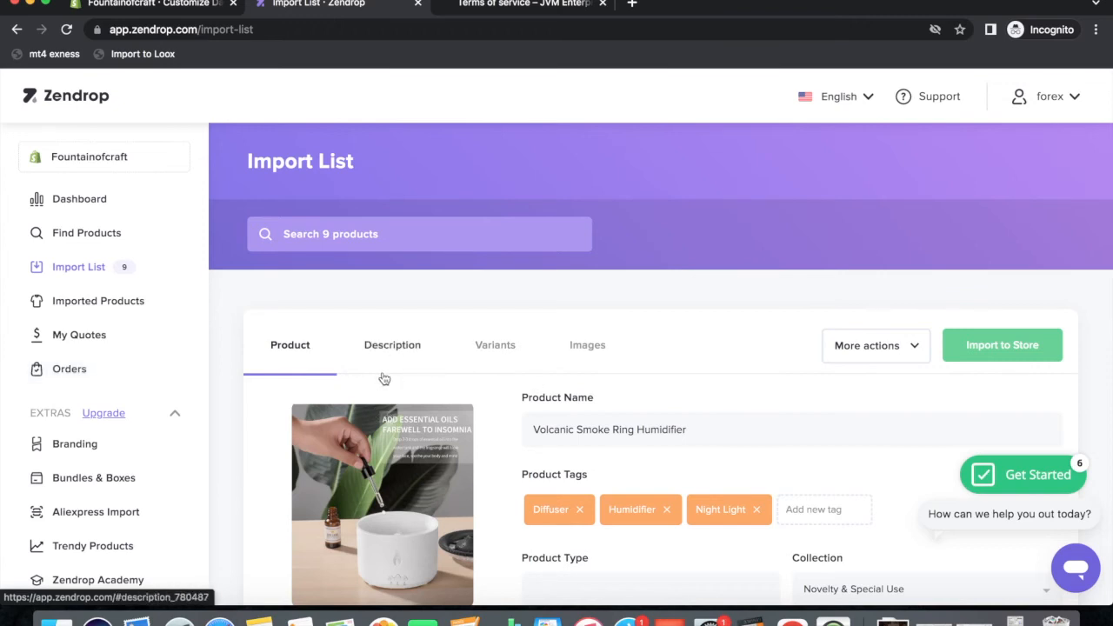
Open AliExpress US in a new tab and dismiss the welcome coupon popup.
left_click(632, 4)
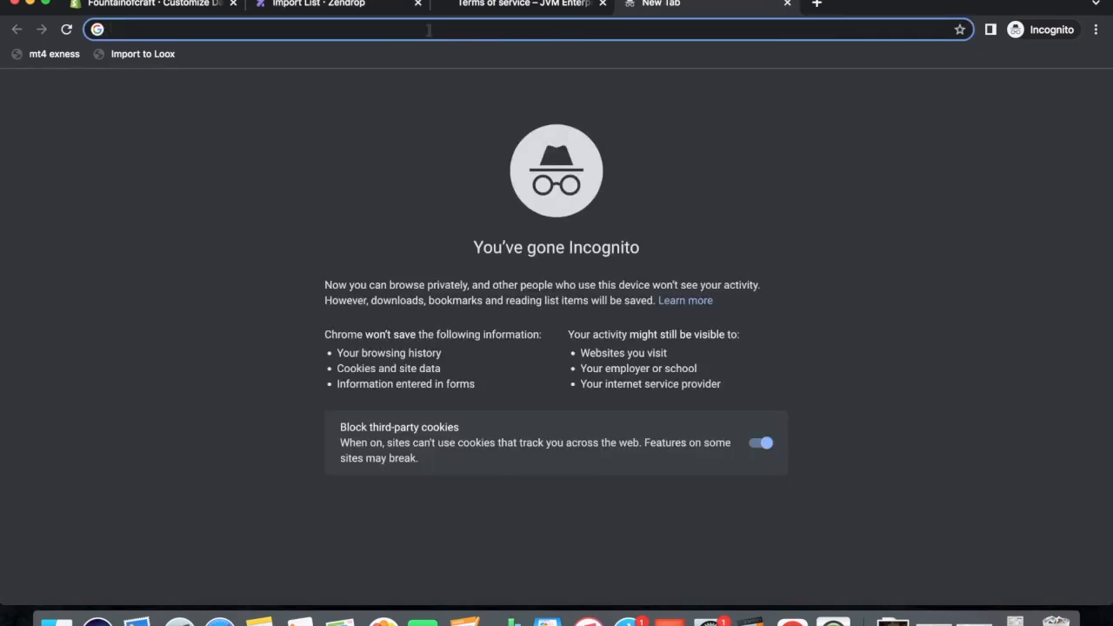
type("ali e")
key("BackSpace")
key("BackSpace")
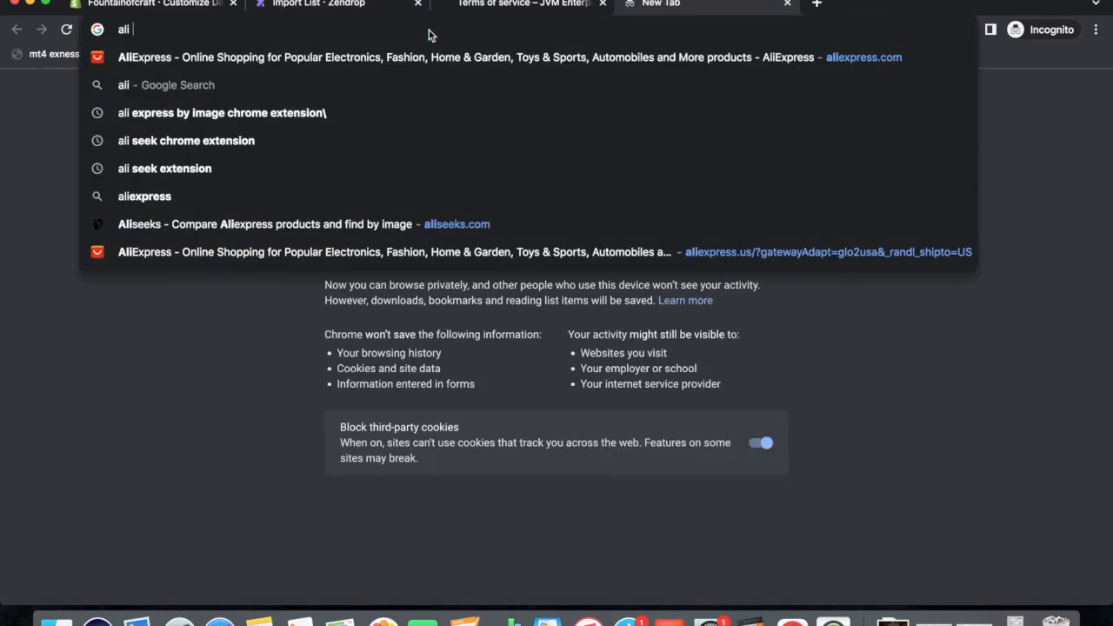
left_click(281, 252)
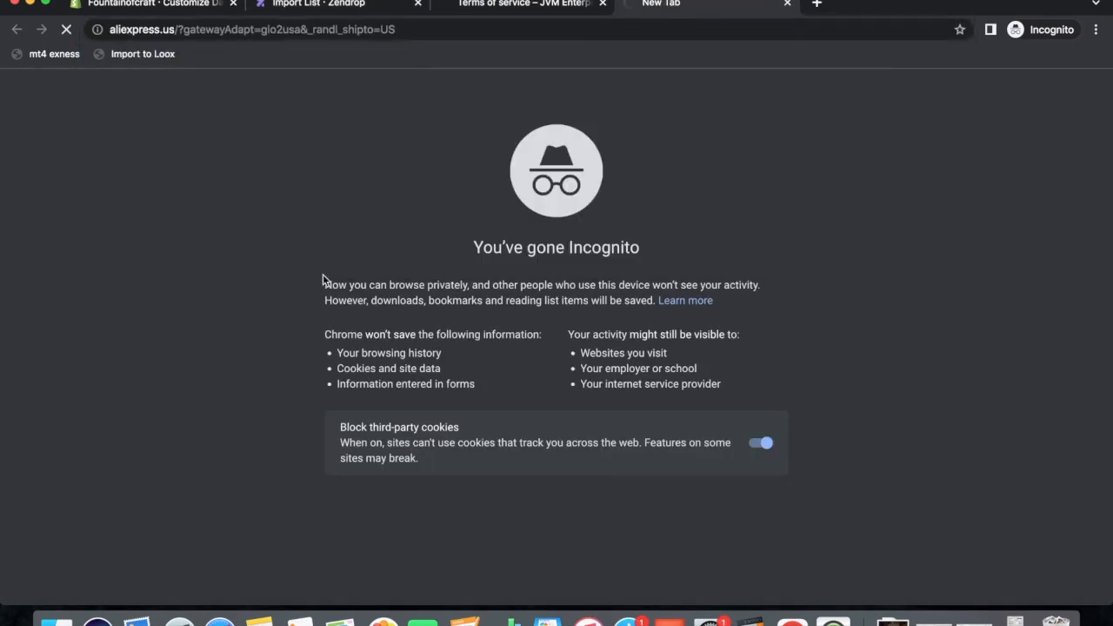
left_click(146, 7)
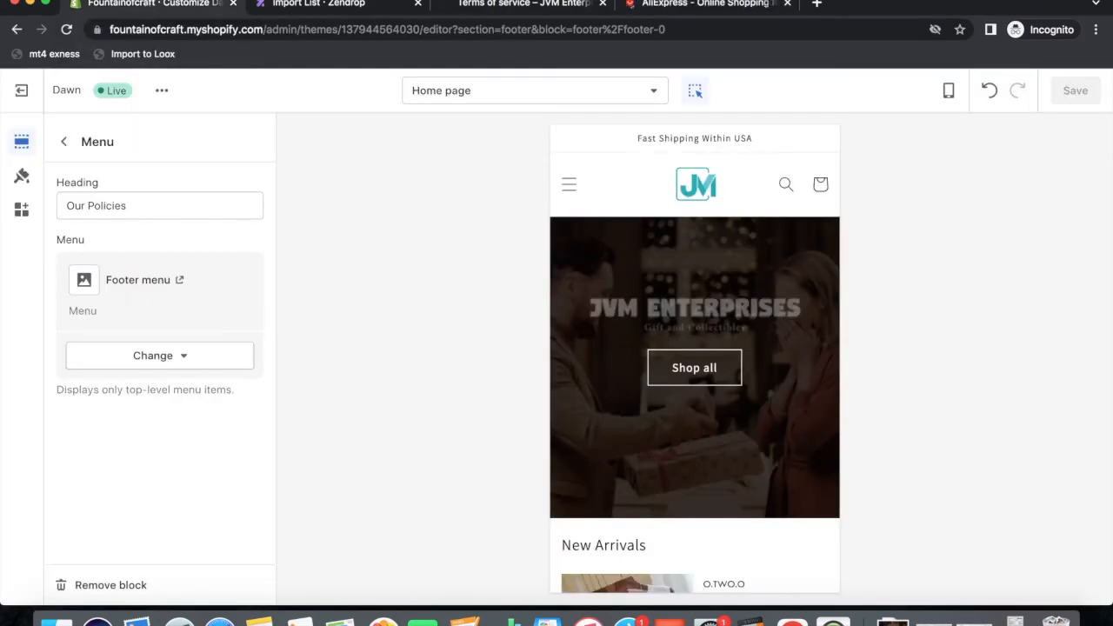
left_click(309, 4)
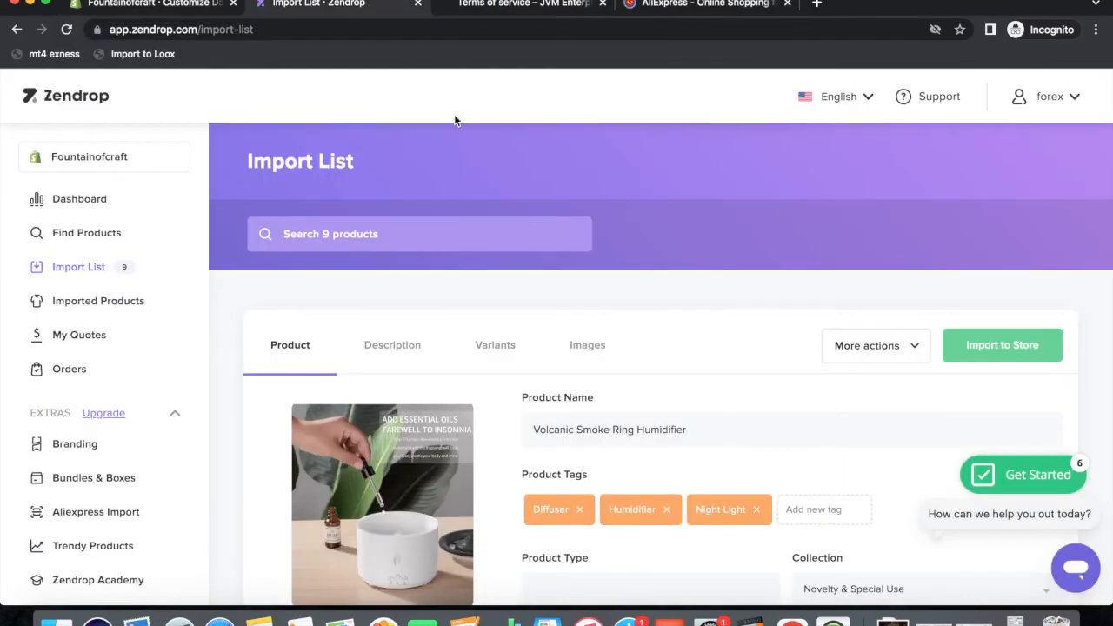
left_click(692, 5)
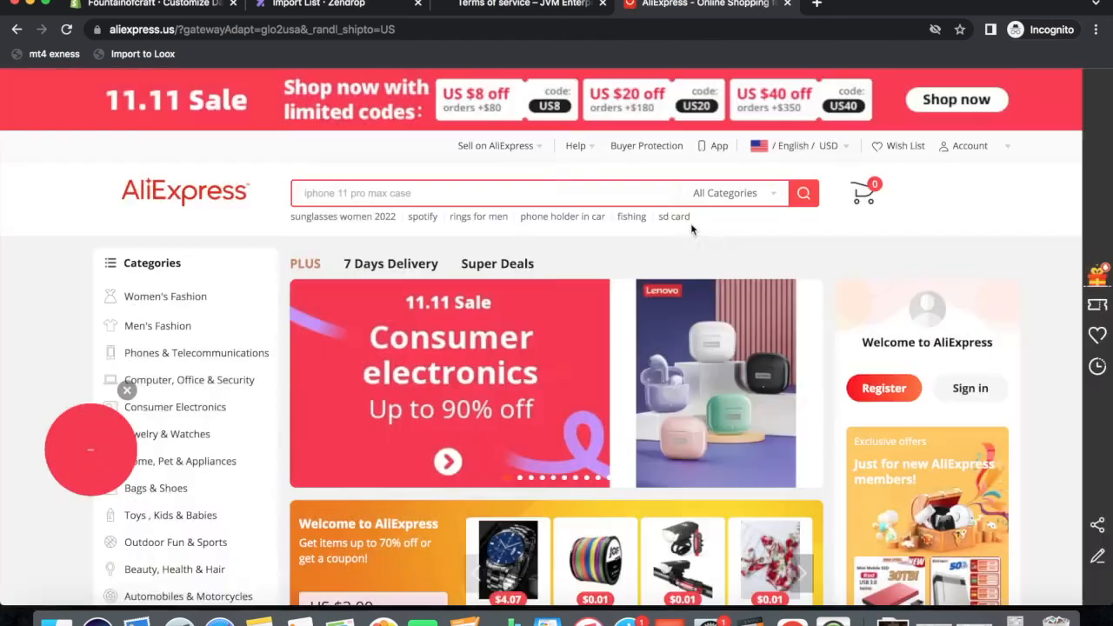
left_click(694, 225)
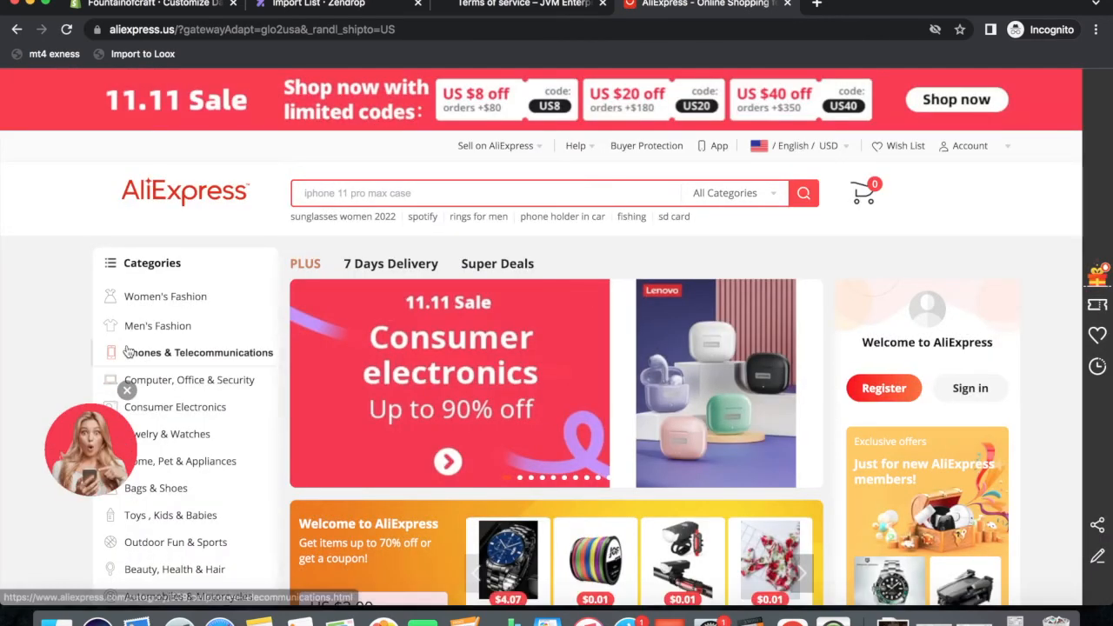
Open the first Quick Dry Sport T-shirt listing and copy its page URL.
mouse_move(147, 340)
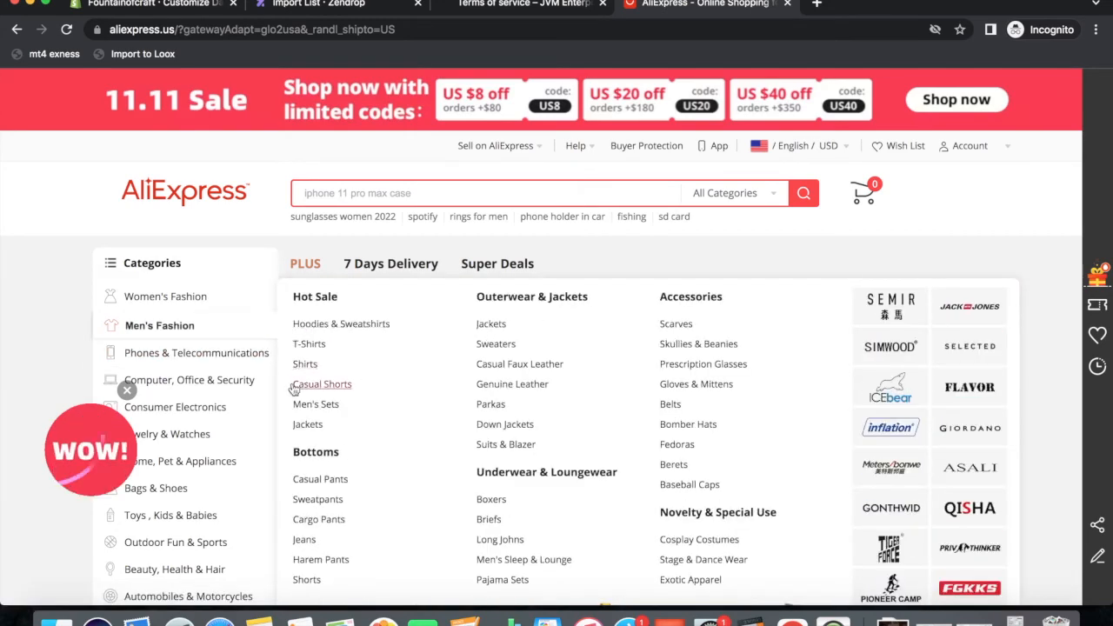
mouse_move(200, 407)
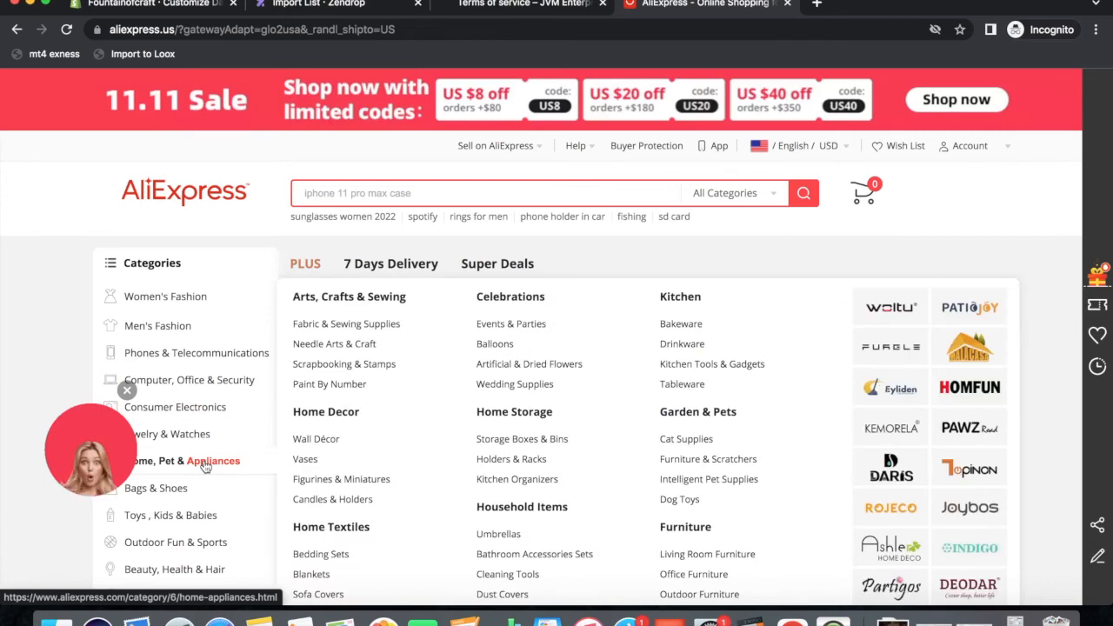
mouse_move(148, 375)
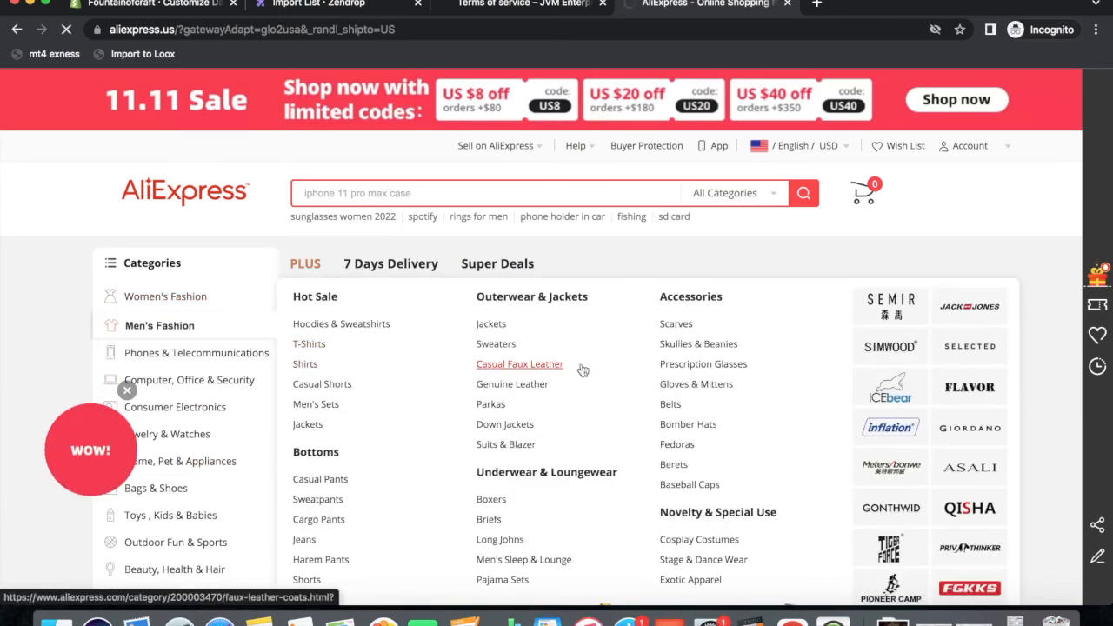
left_click(582, 370)
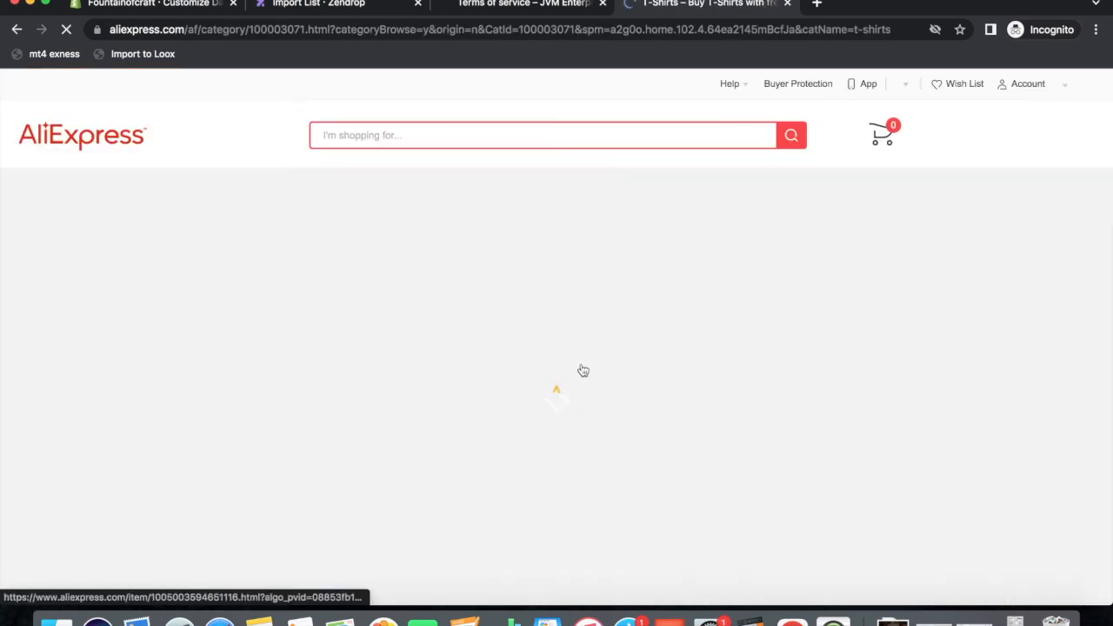
left_click(317, 380)
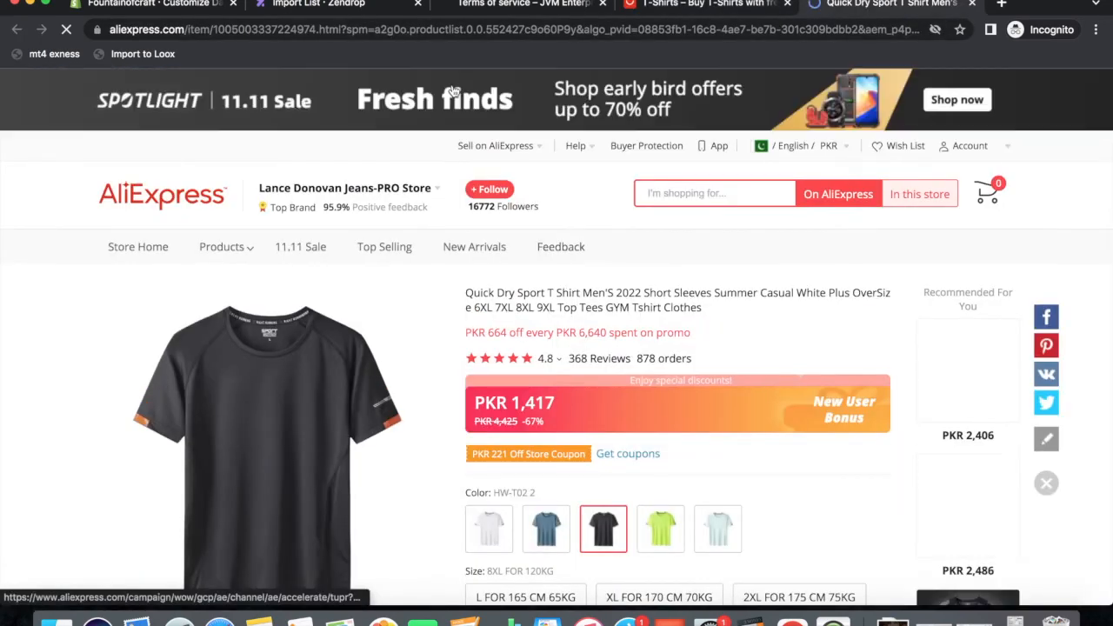
left_click(247, 29)
right_click(248, 27)
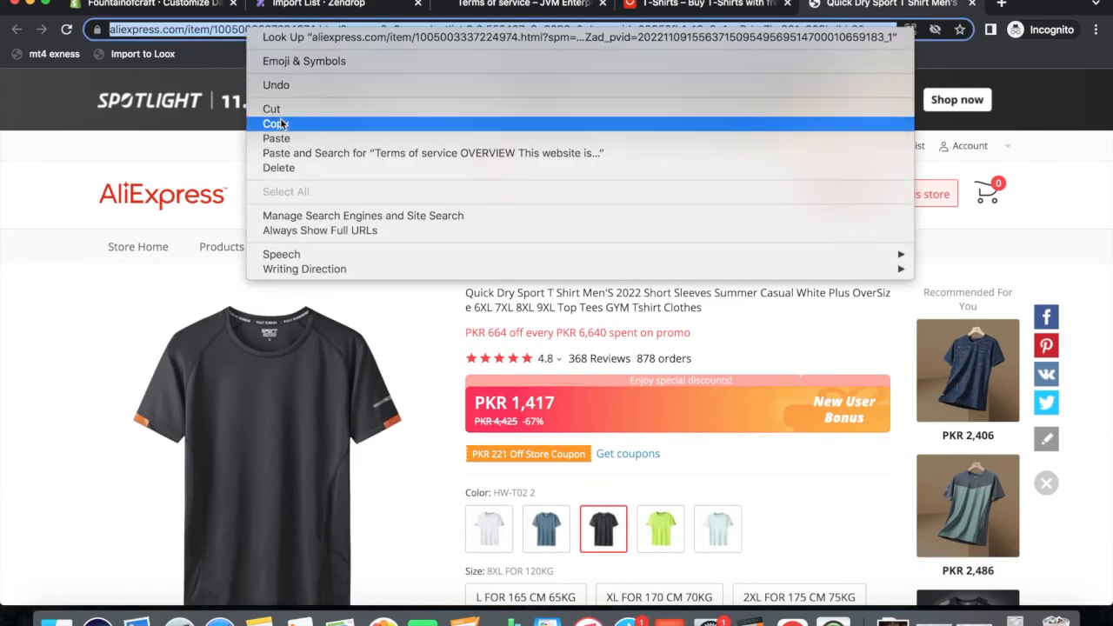
left_click(331, 119)
left_click(327, 14)
scroll(117, 477, "down", 3)
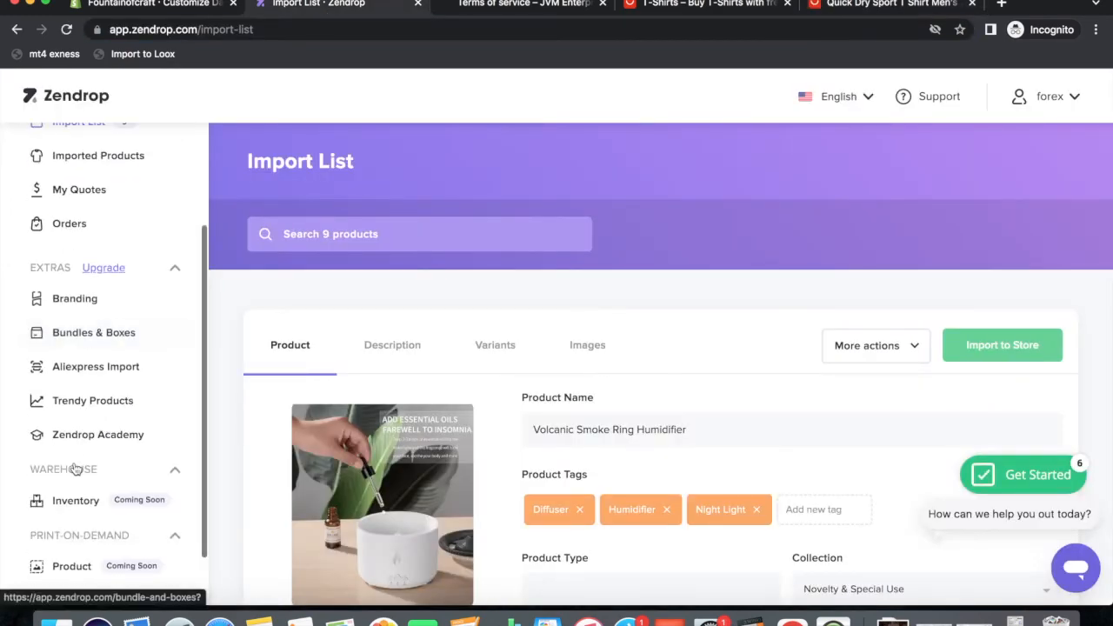
Paste the T-shirt's AliExpress link into Aliexpress Import and import the product.
left_click(87, 369)
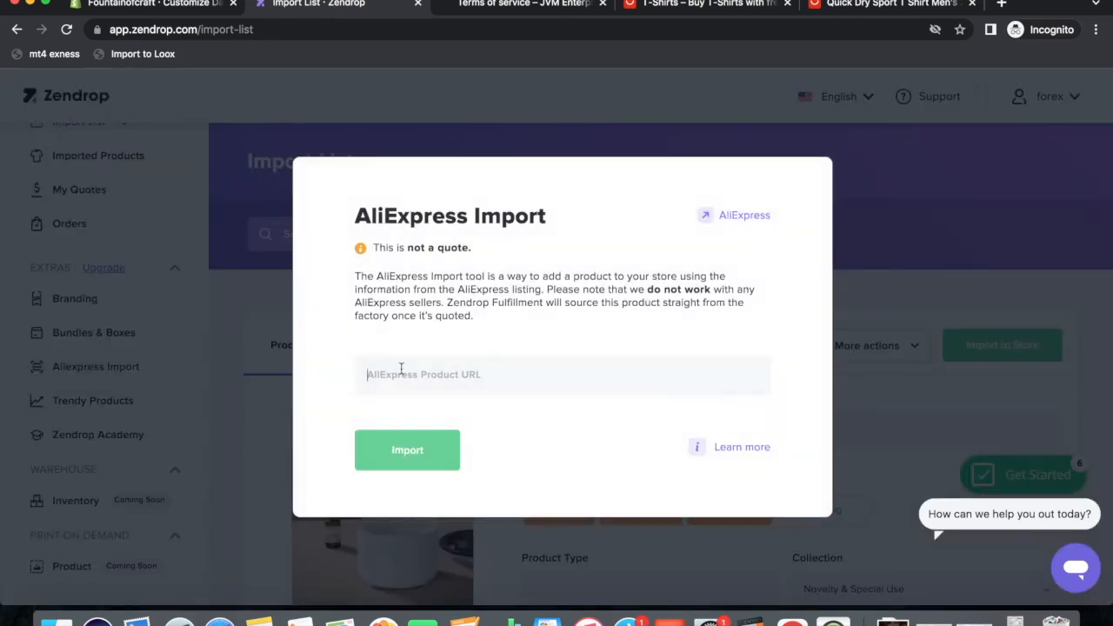
right_click(403, 366)
left_click(441, 467)
left_click(440, 463)
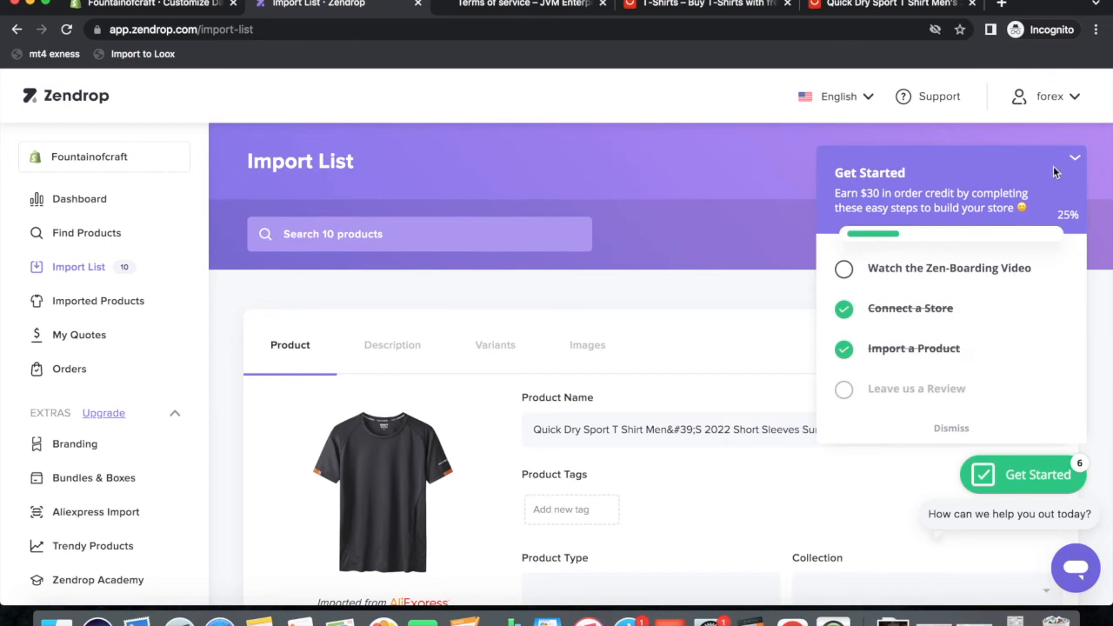
Close the support chat and dismiss the Get Started checklist.
left_click(1075, 569)
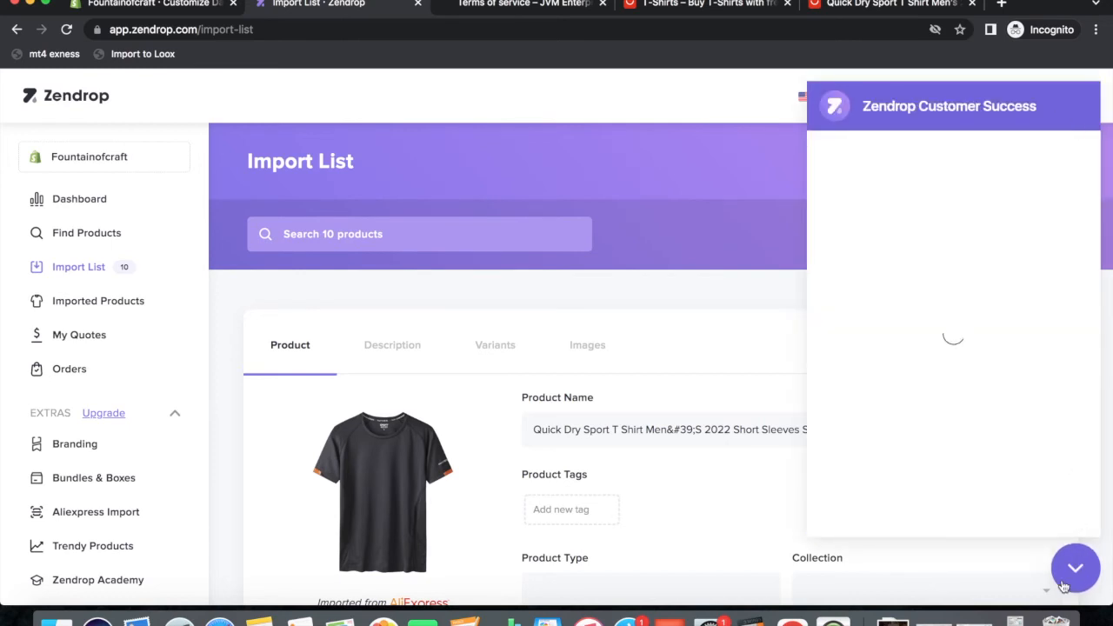
left_click(1076, 572)
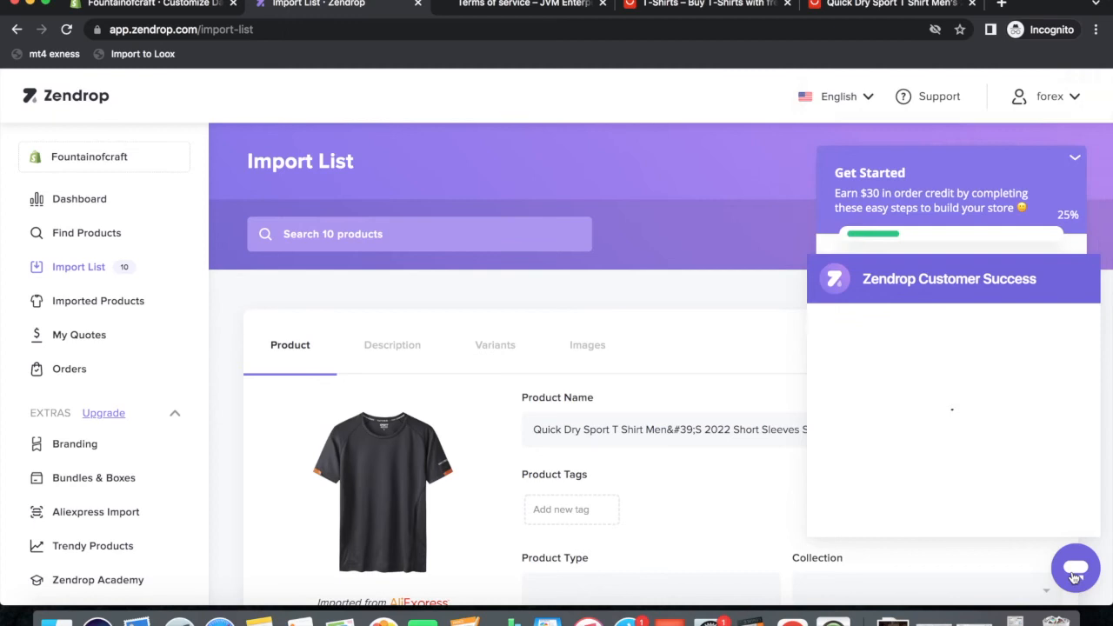
left_click(1075, 161)
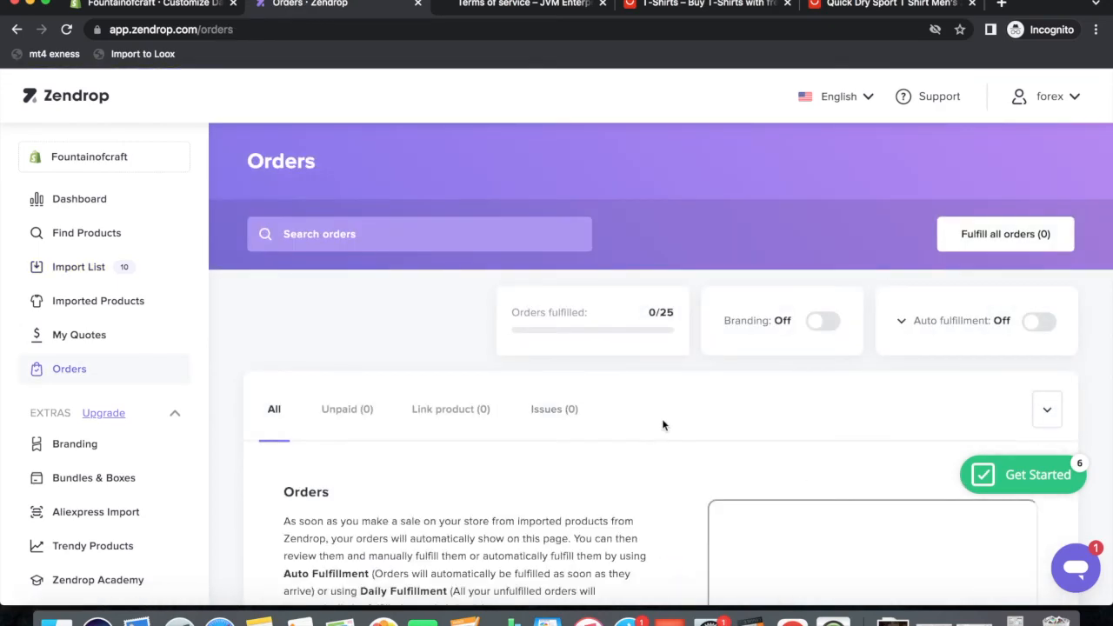
scroll(661, 421, "down", 5)
scroll(609, 392, "up", 3)
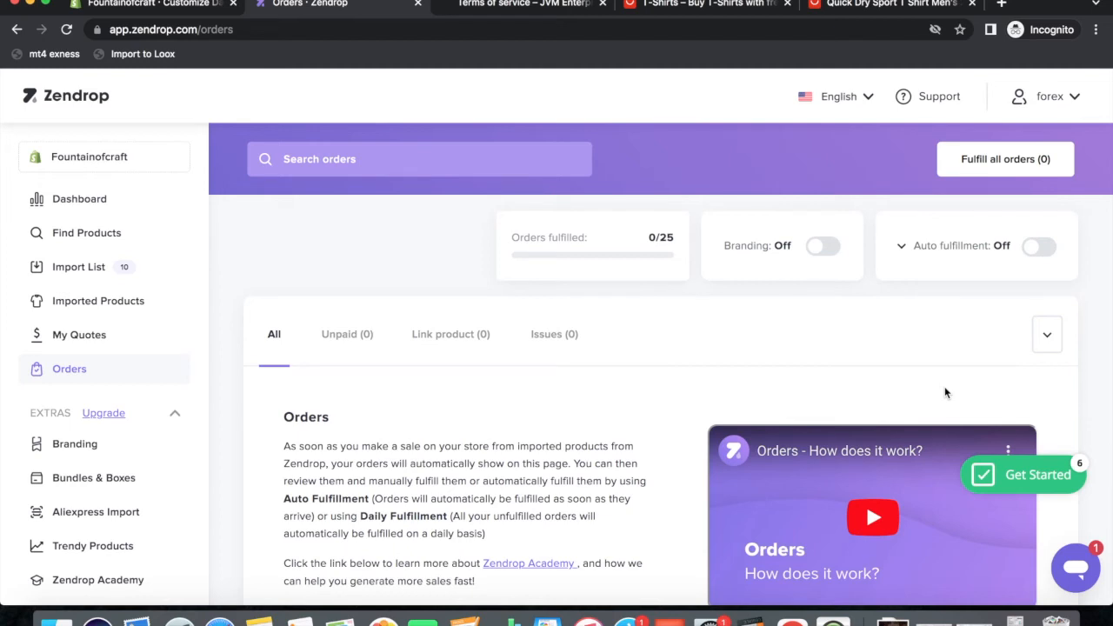
left_click_drag(645, 240, 674, 244)
left_click(633, 250)
left_click(1028, 249)
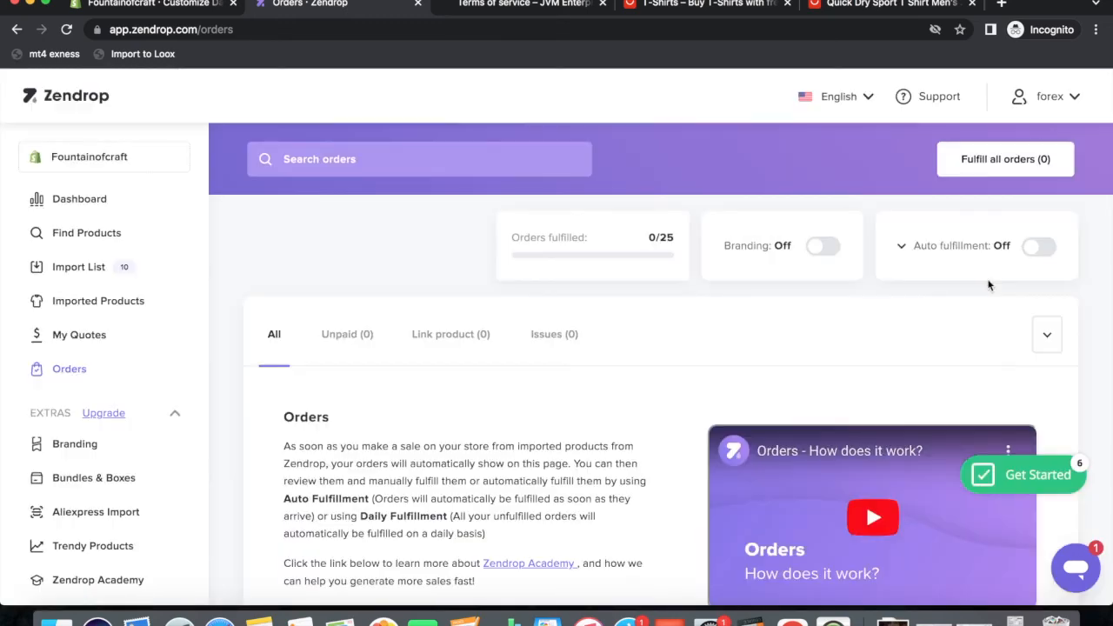
left_click(969, 244)
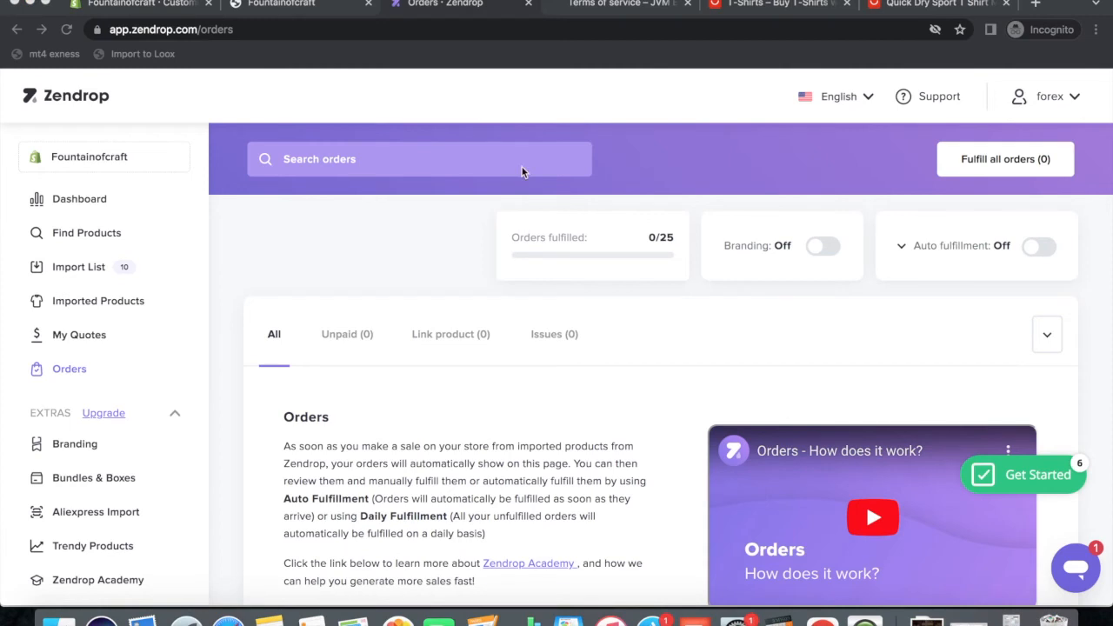
Expand the CART group in the theme editor's Theme settings.
left_click(152, 9)
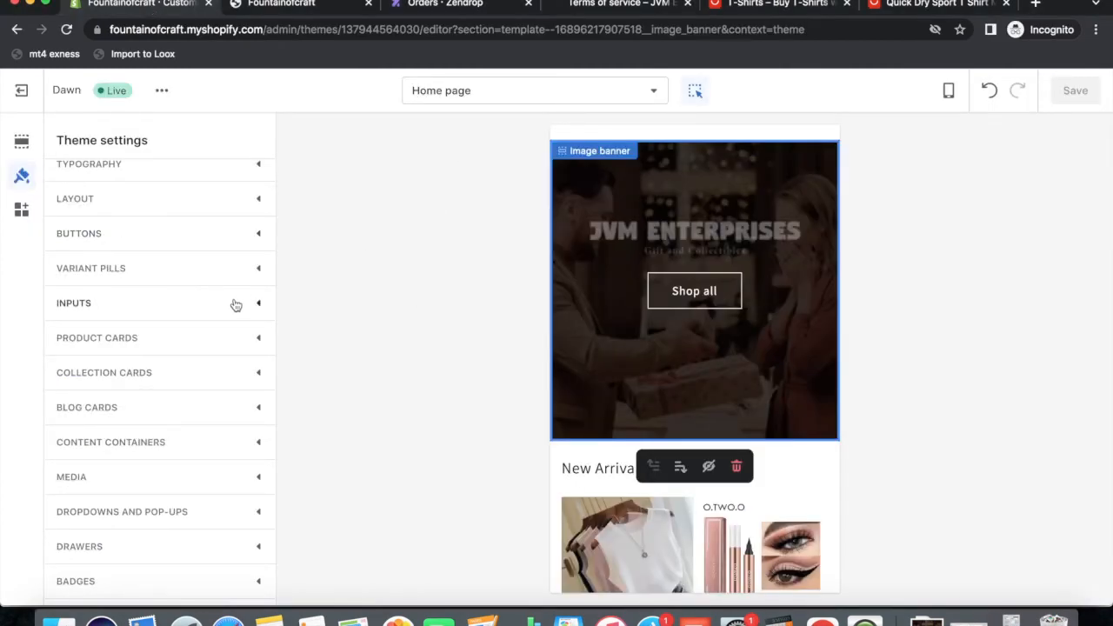
scroll(137, 420, "down", 2)
scroll(136, 422, "down", 2)
scroll(136, 421, "up", 5)
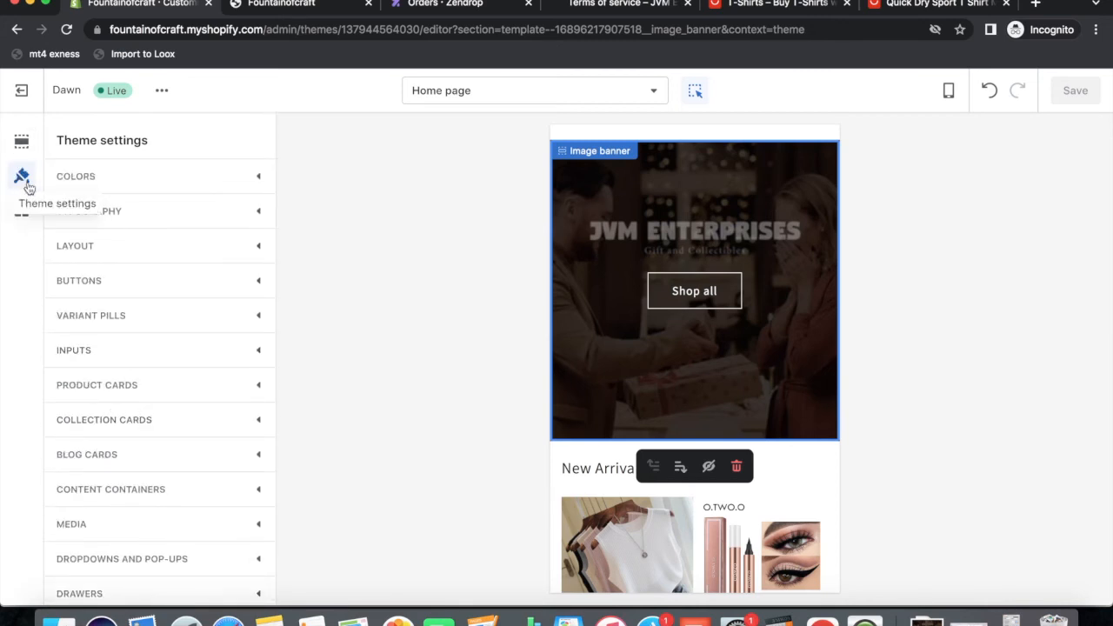
scroll(161, 435, "down", 5)
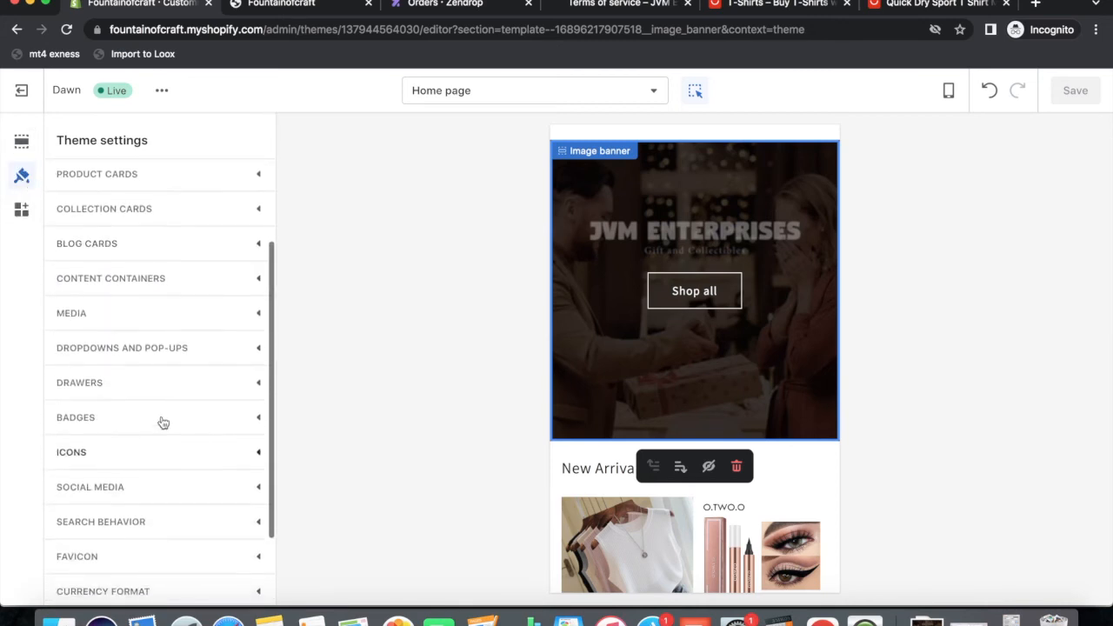
scroll(156, 430, "up", 1)
scroll(156, 430, "down", 3)
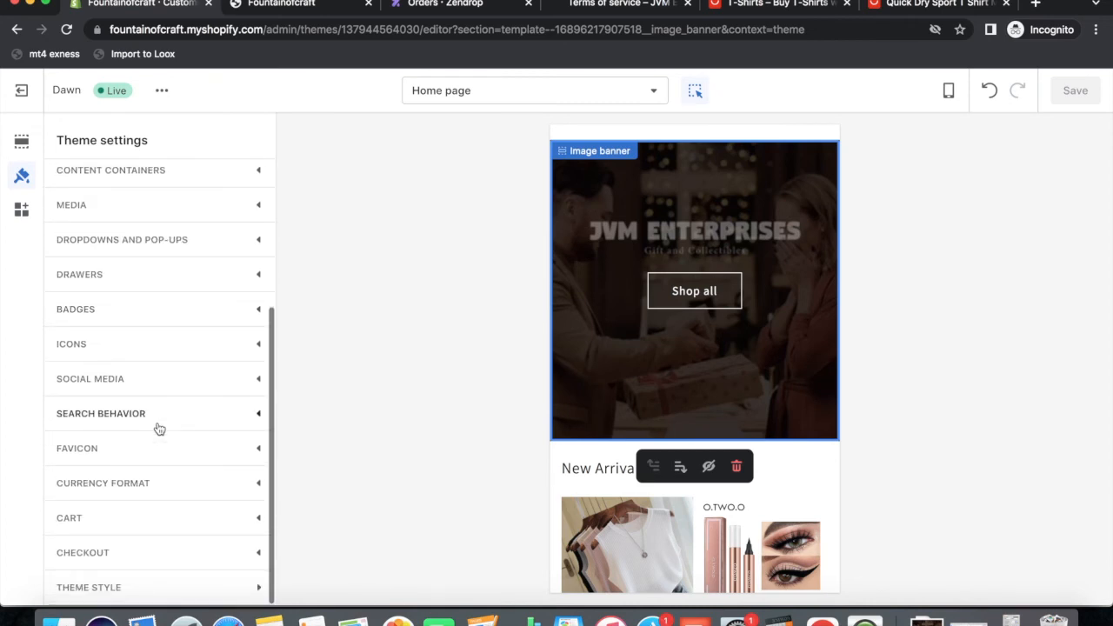
left_click(107, 520)
scroll(161, 454, "down", 5)
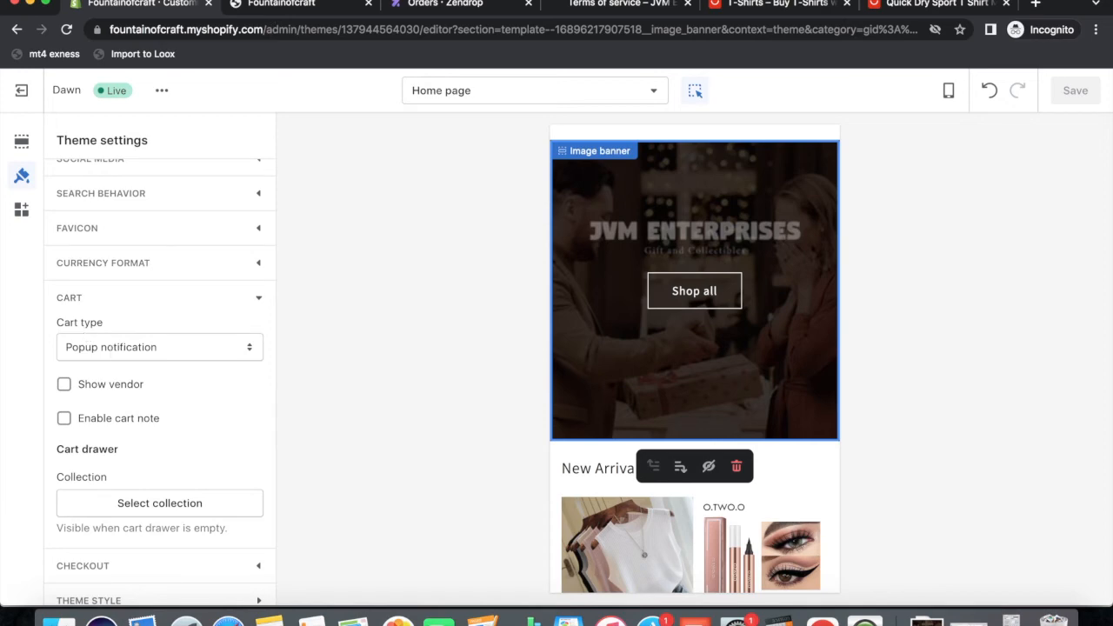
On the storefront, add the Basic Ribbed Blouse Chloe to the cart and dismiss the popup.
left_click(274, 4)
scroll(588, 310, "down", 10)
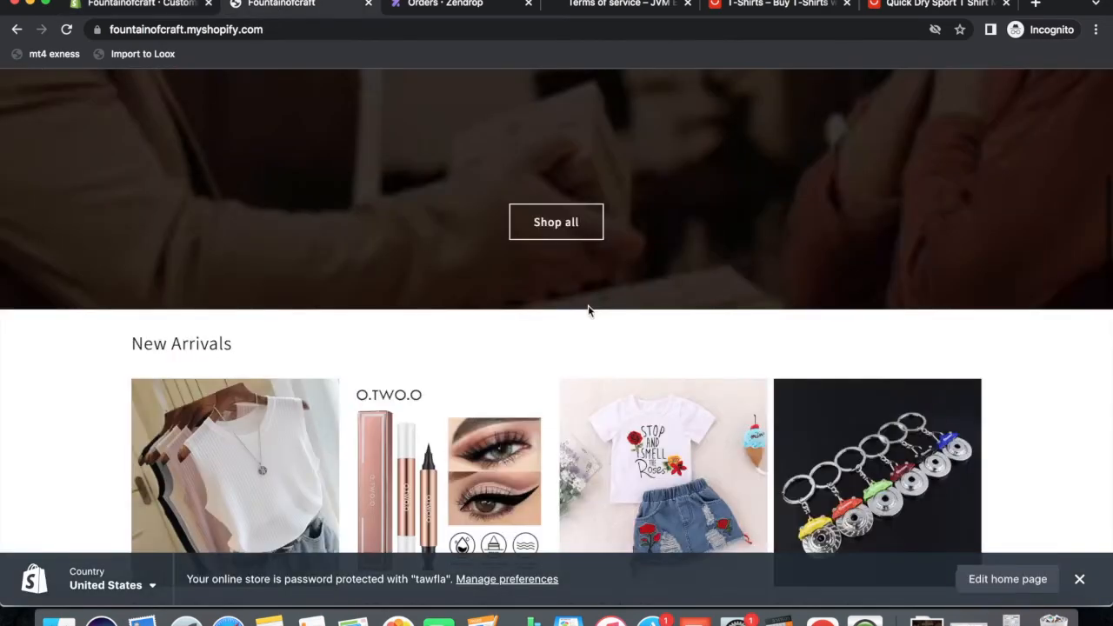
scroll(331, 295, "up", 1)
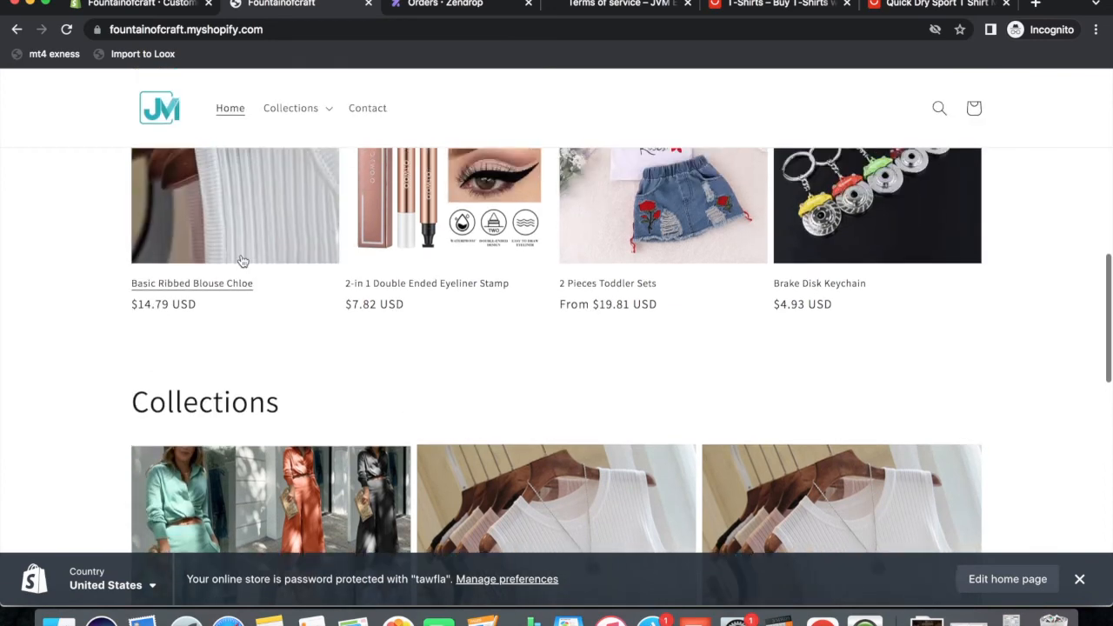
left_click(252, 257)
scroll(703, 377, "down", 5)
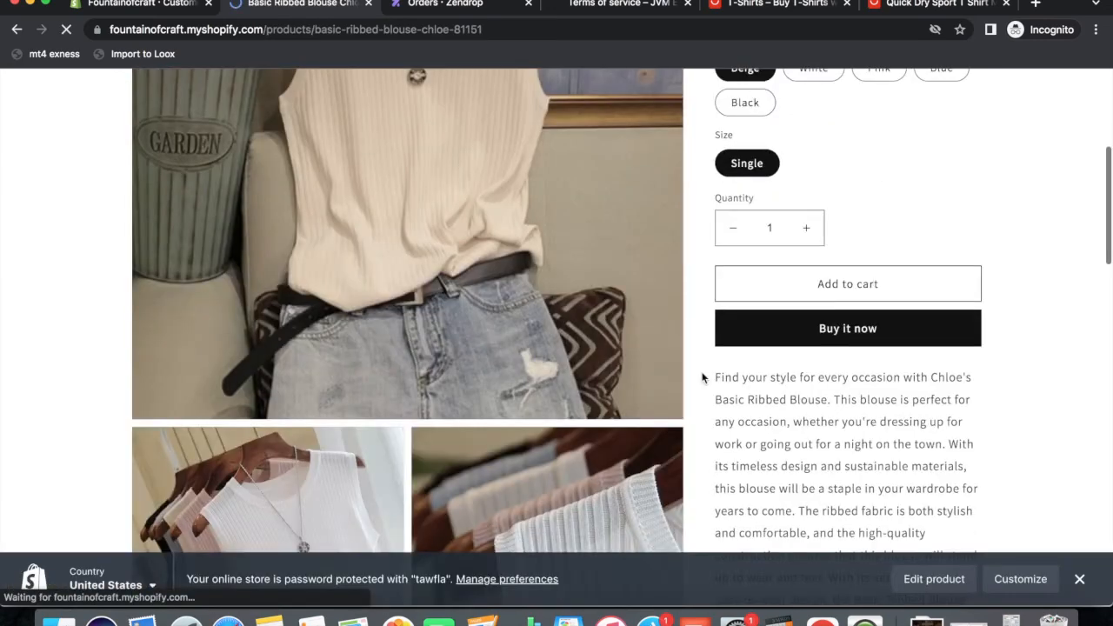
left_click(865, 228)
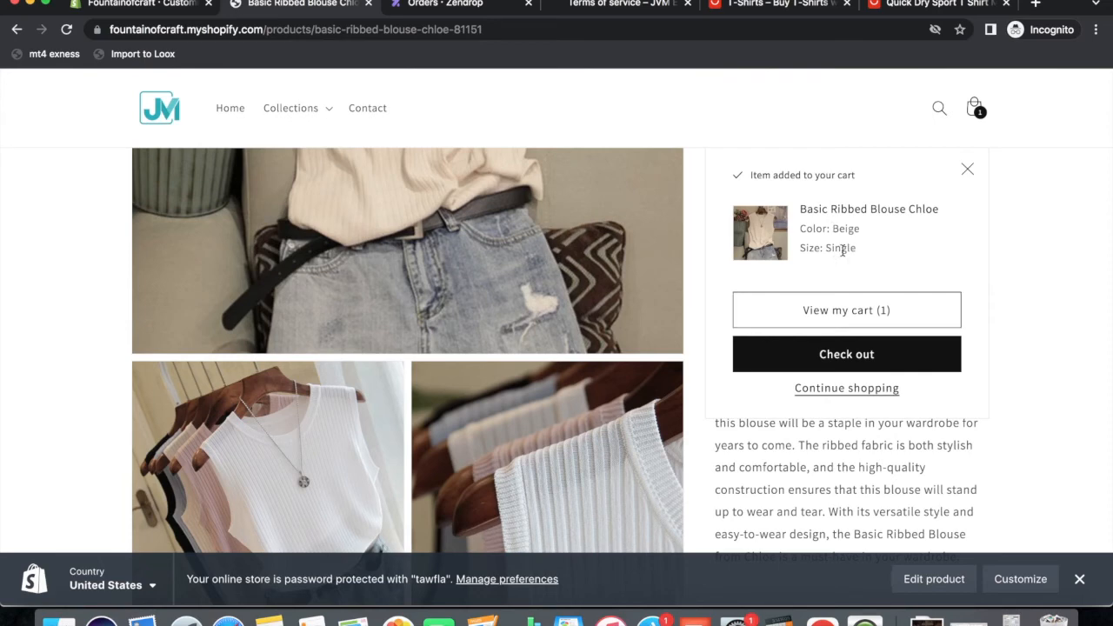
left_click(968, 169)
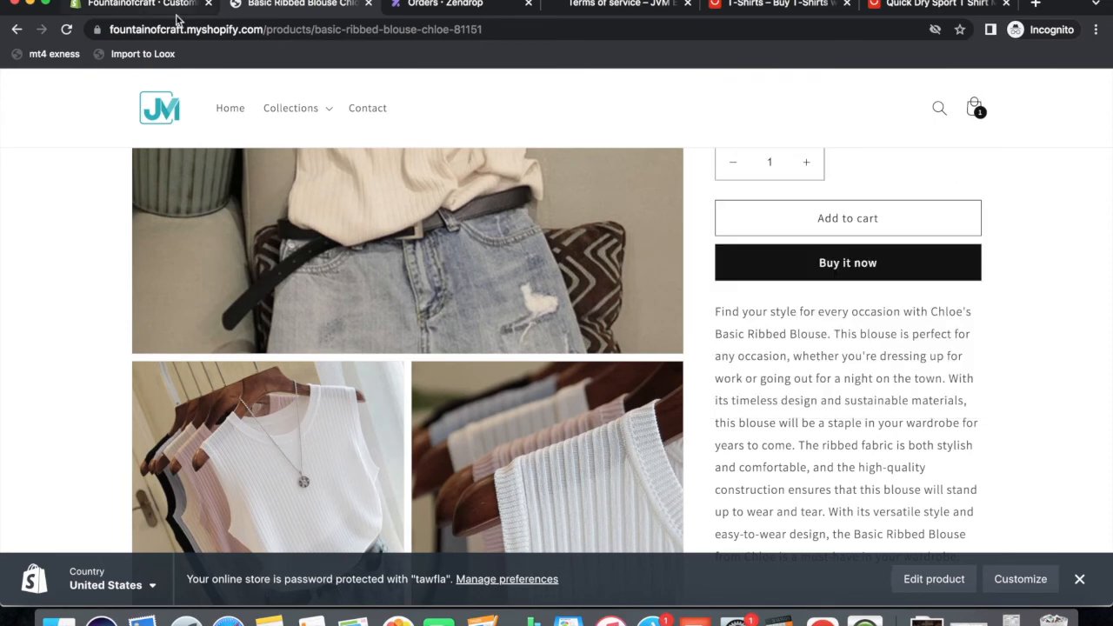
left_click(137, 5)
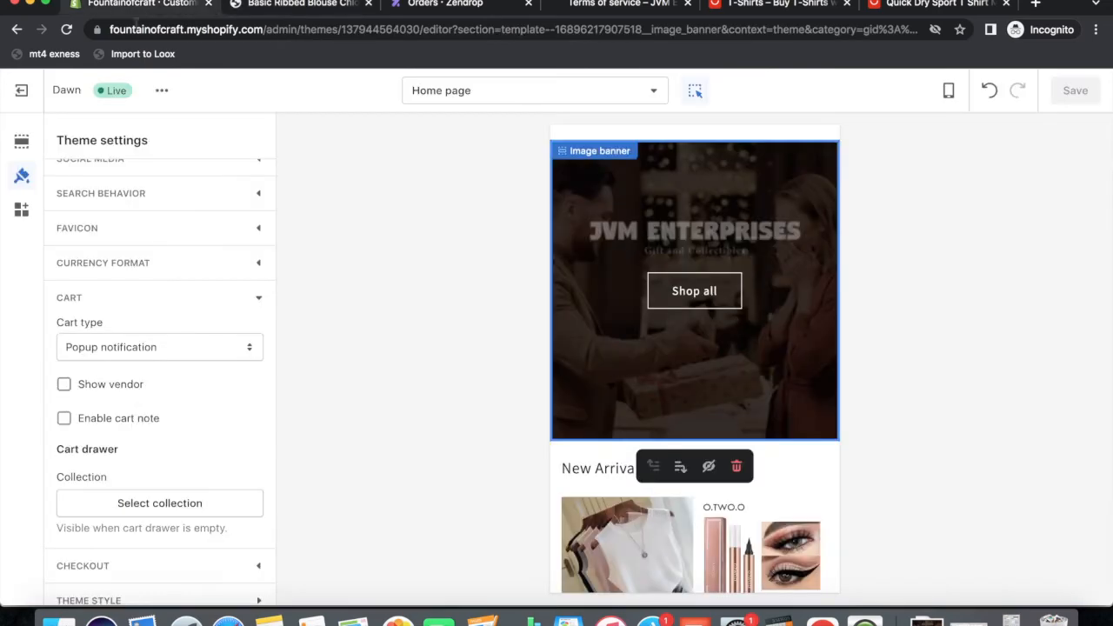
Set the cart type to Drawer and save the theme.
left_click(130, 352)
left_click(85, 315)
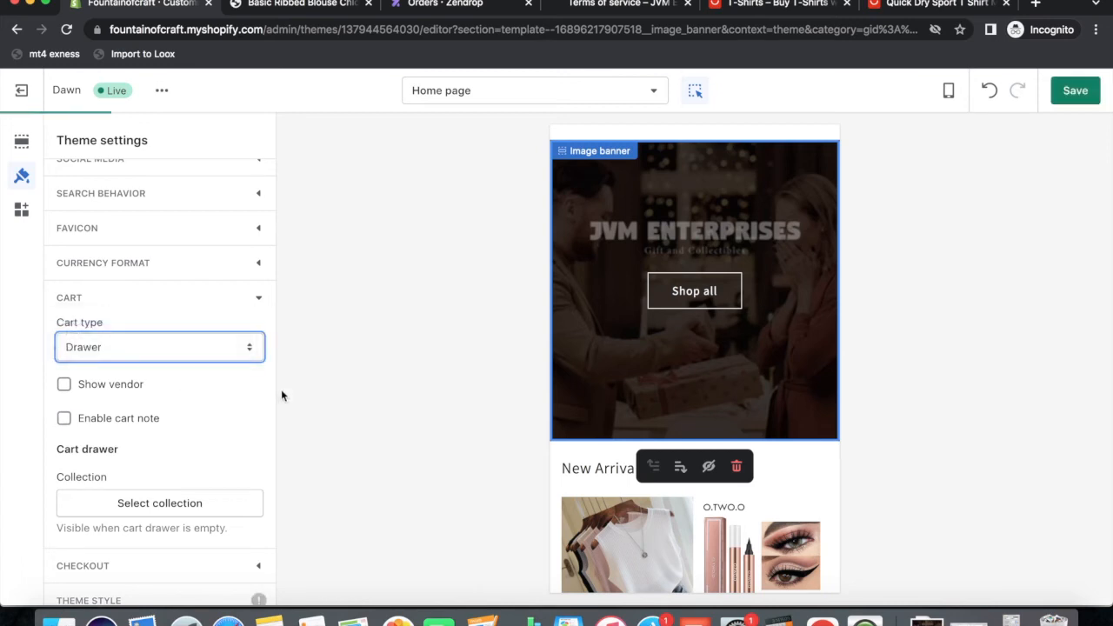
left_click(1068, 96)
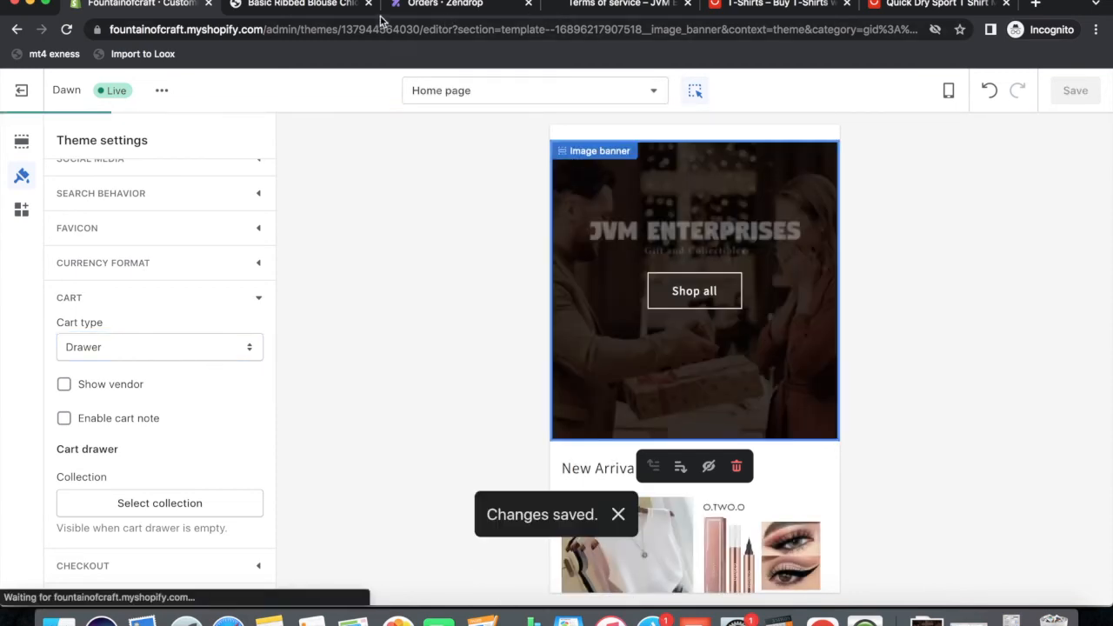
Reload the blouse page and add it to the cart to check that the drawer opens.
left_click(321, 7)
left_click(66, 30)
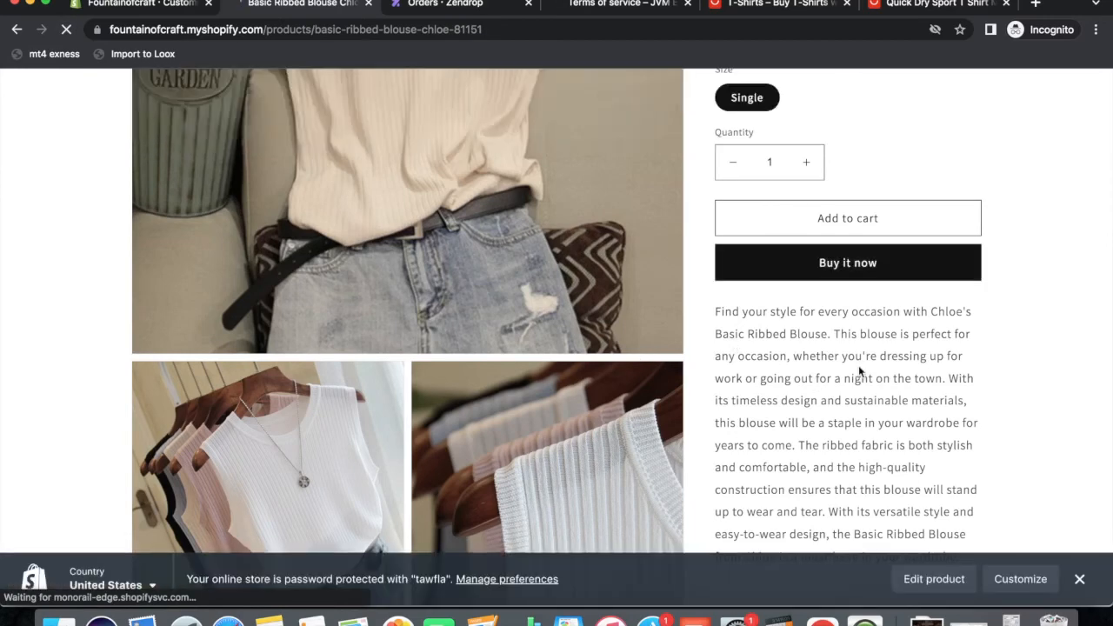
scroll(905, 359, "up", 2)
left_click(847, 329)
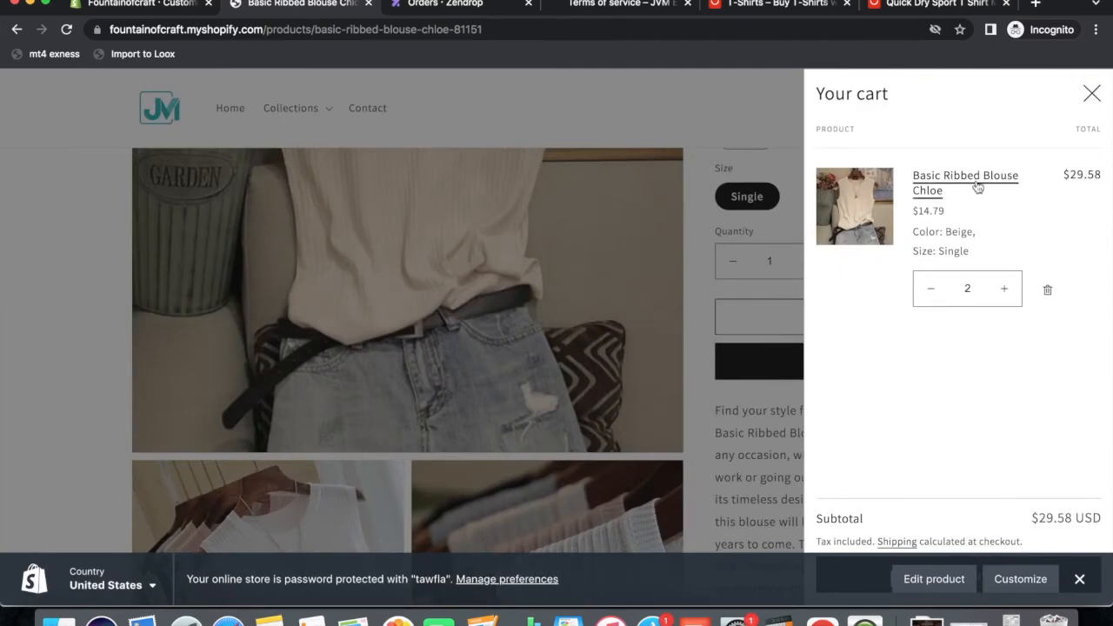
left_click(1090, 96)
left_click(156, 7)
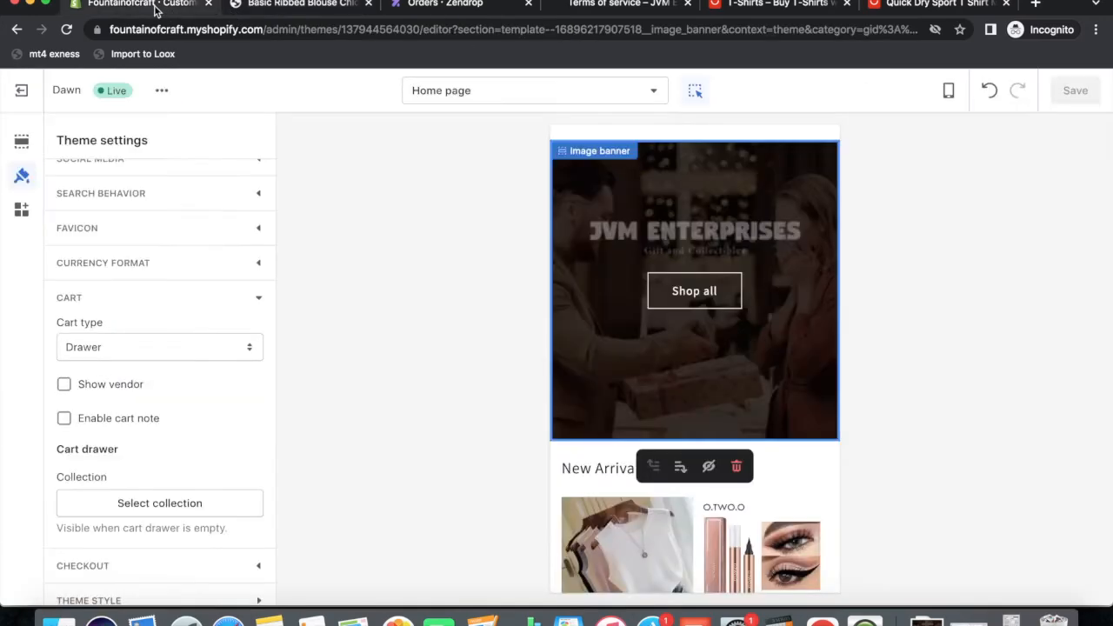
Tick Enable cart note in the CART settings and save the theme.
scroll(165, 461, "down", 1)
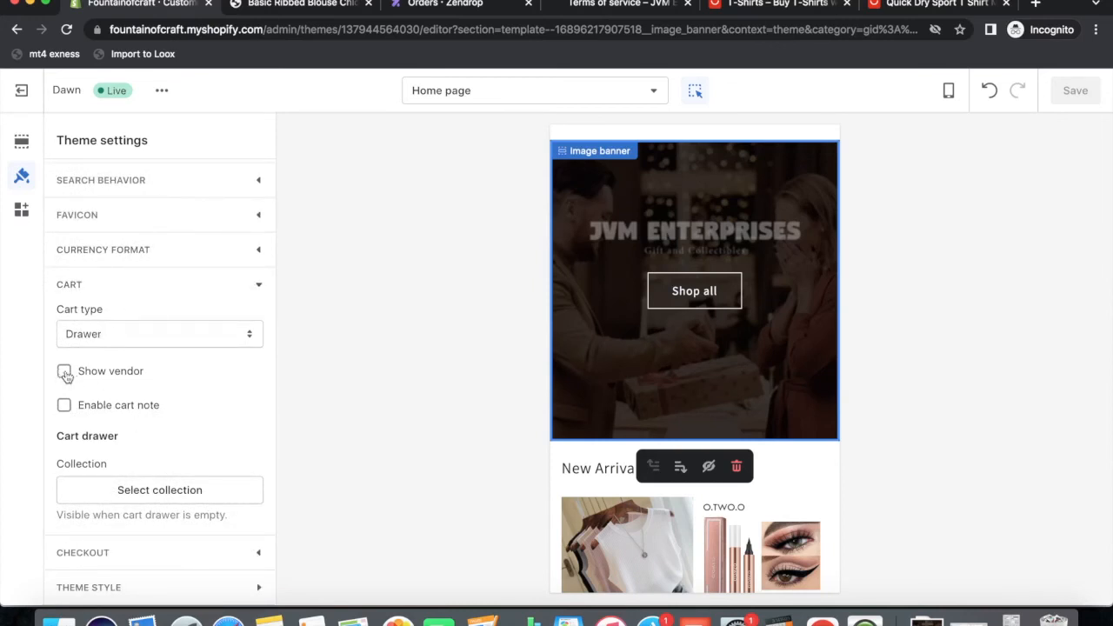
left_click(65, 405)
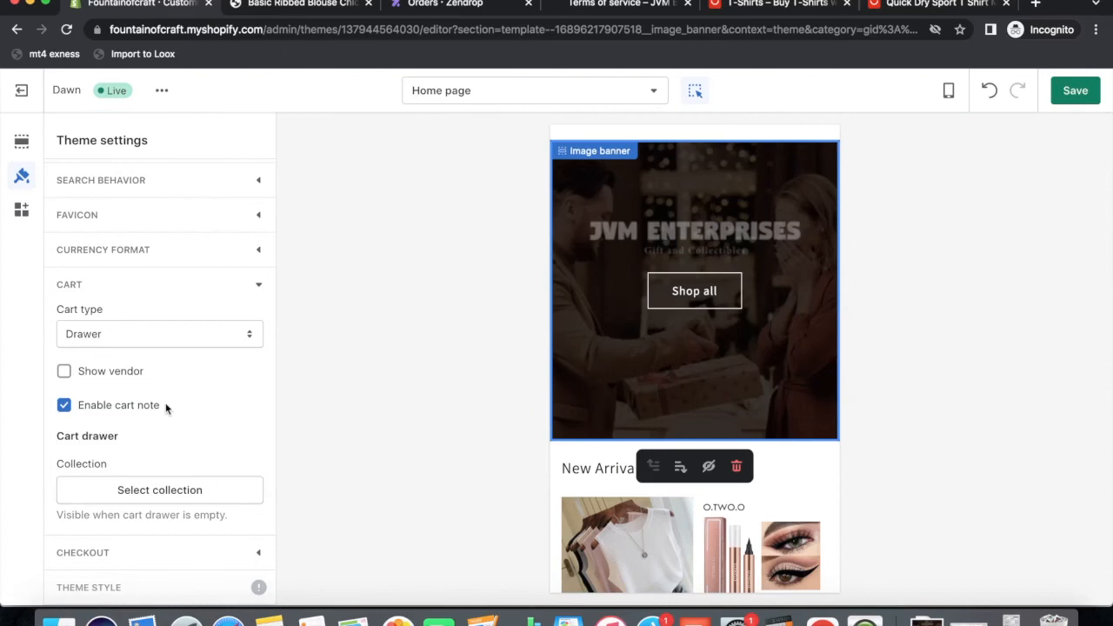
left_click(1074, 93)
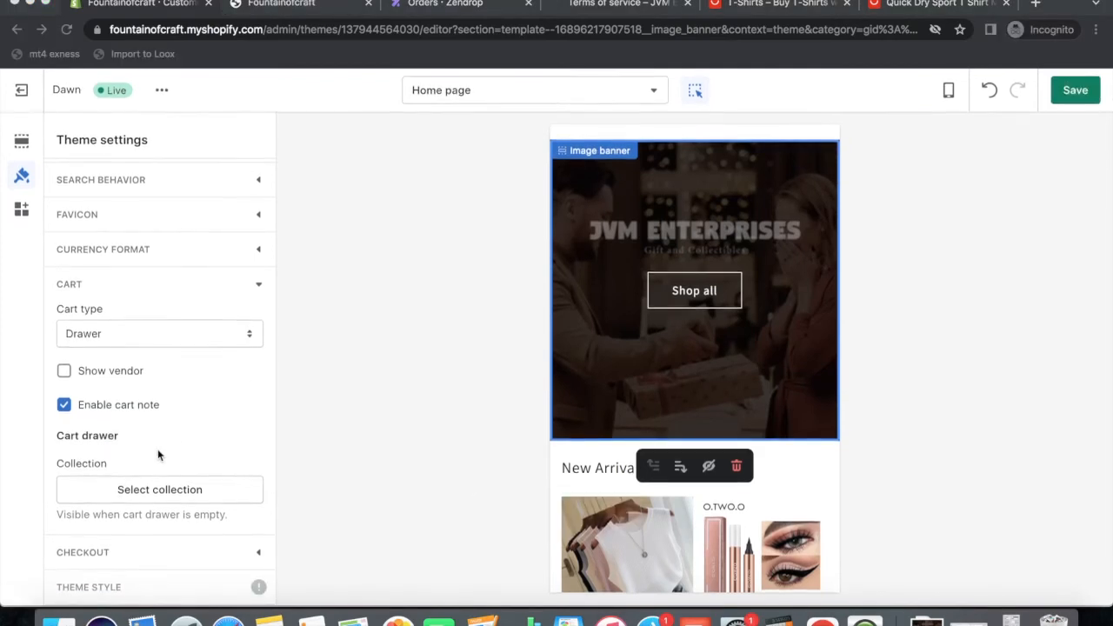
Choose the JM image from the library as the header logo and save the theme.
left_click(111, 552)
scroll(210, 467, "down", 5)
left_click(156, 346)
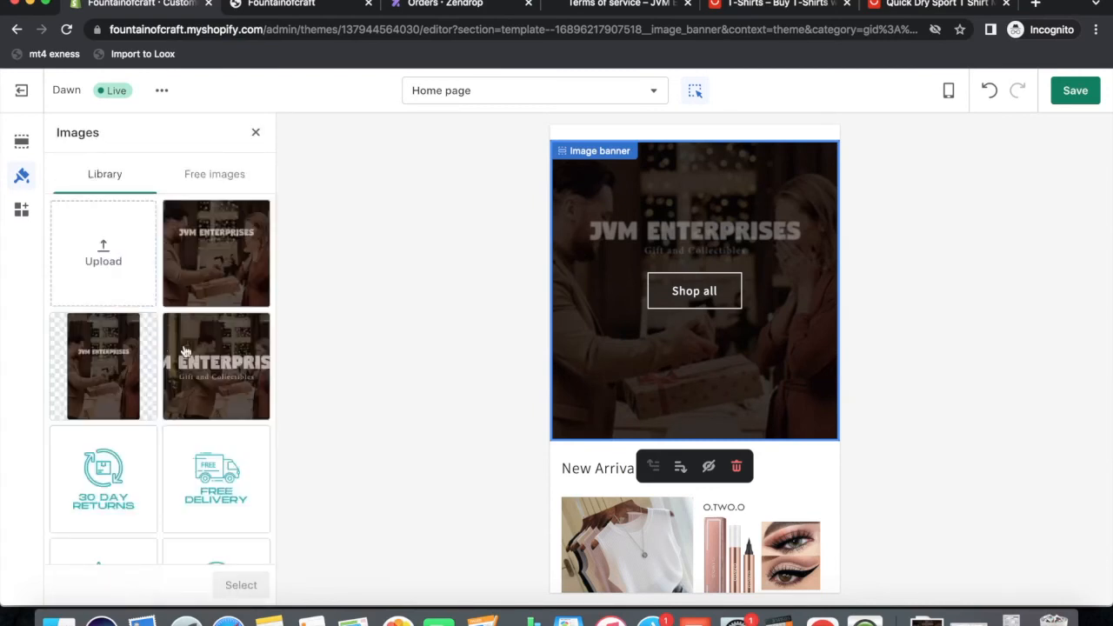
scroll(165, 469, "down", 4)
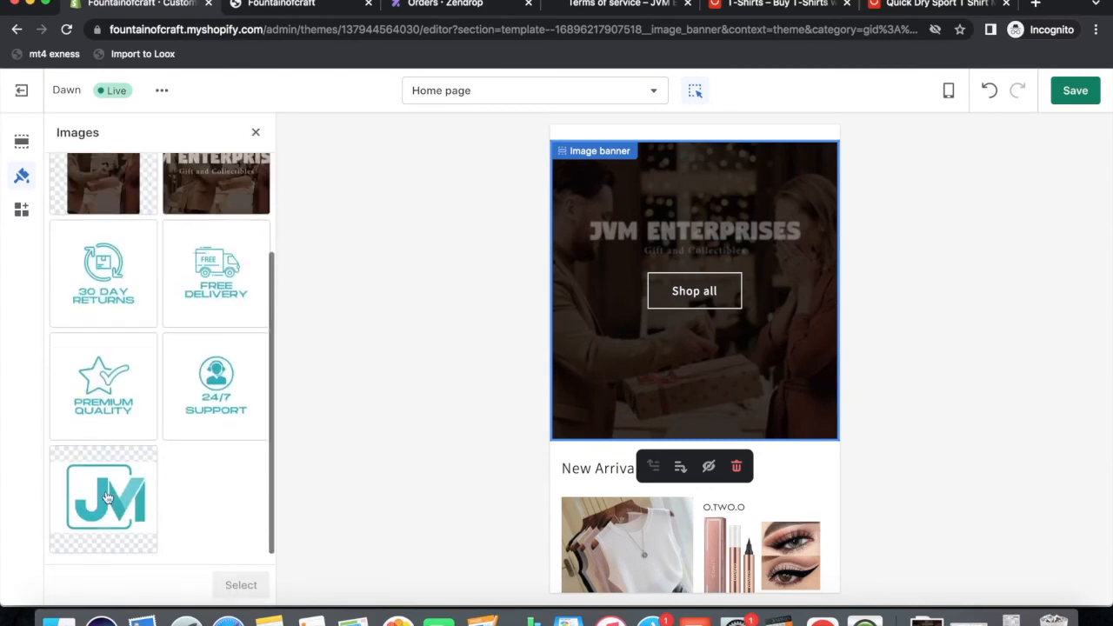
left_click(139, 491)
left_click(241, 584)
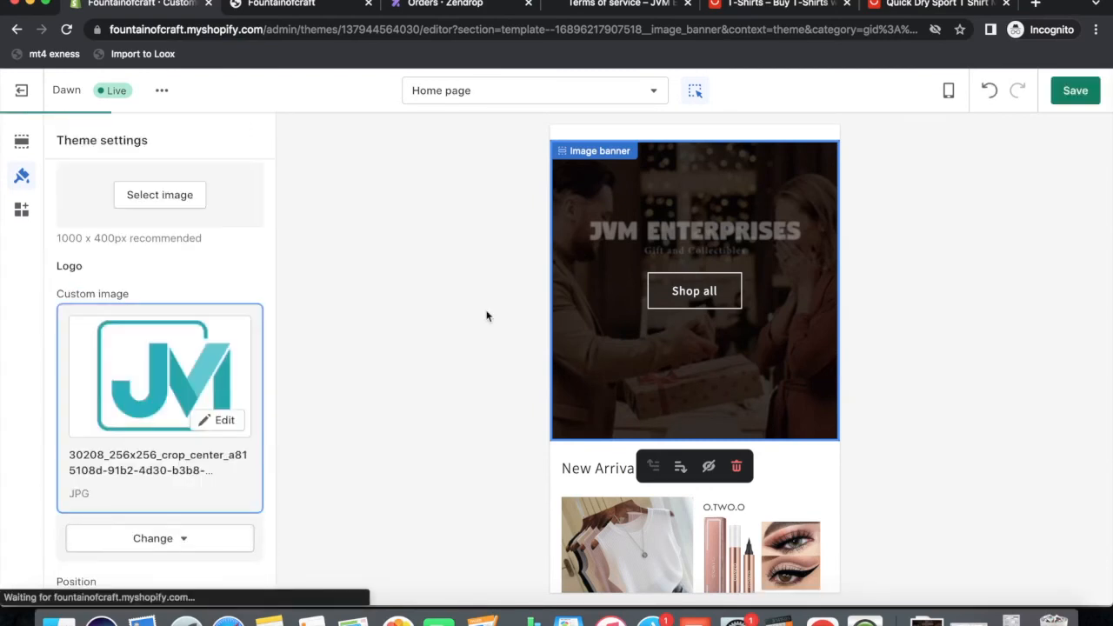
left_click(1075, 92)
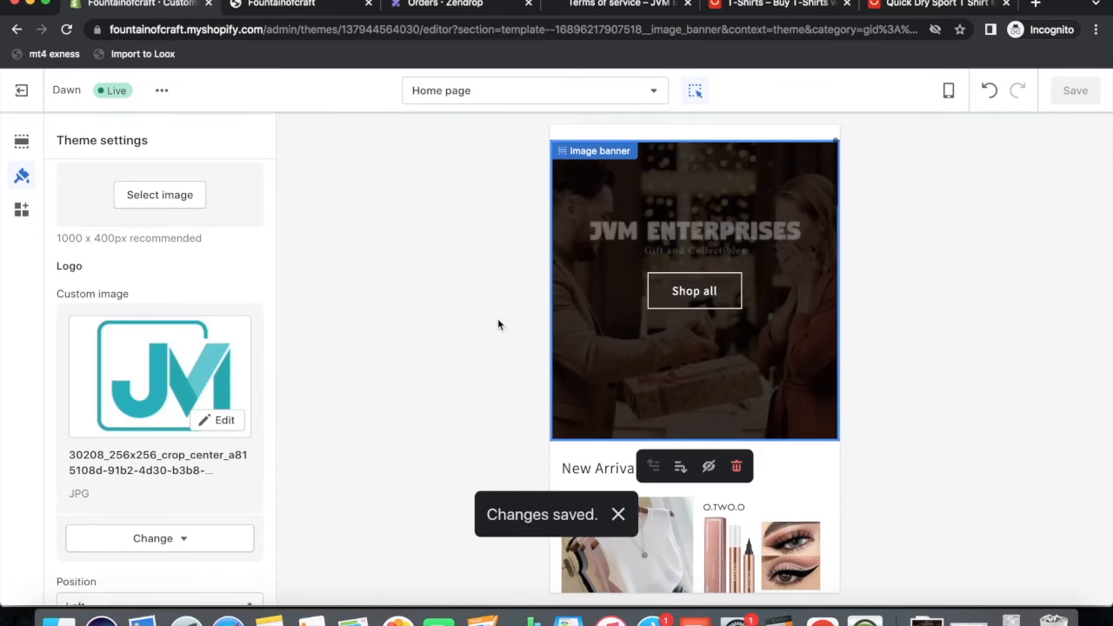
left_click(274, 10)
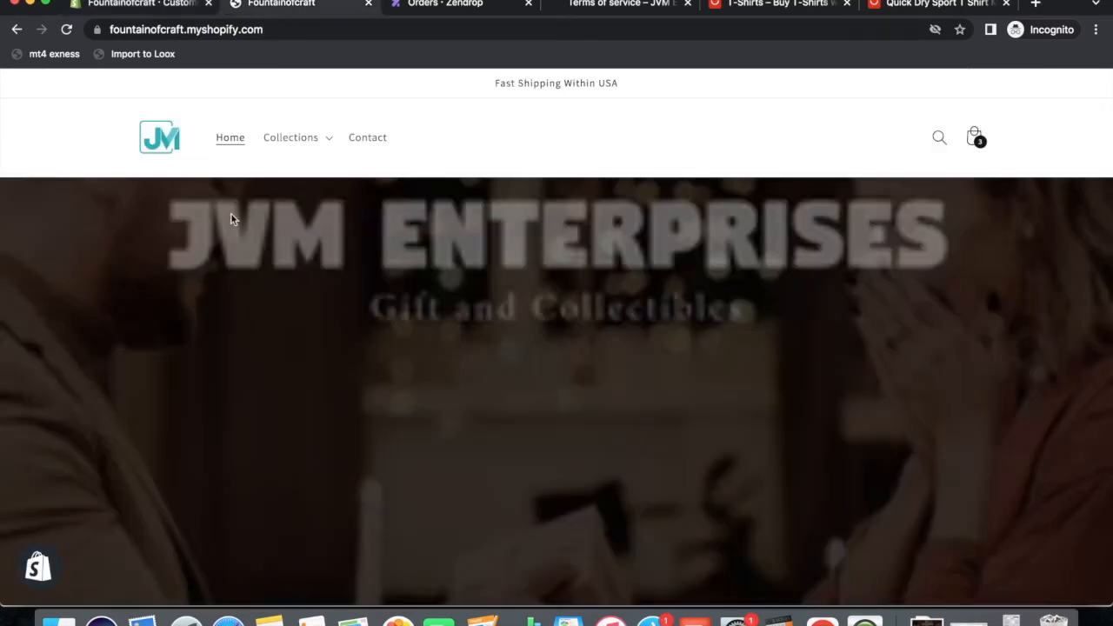
Reload the storefront to check the JM logo, then go to the terms of service tab.
key("super+r")
scroll(492, 327, "down", 5)
scroll(491, 328, "down", 15)
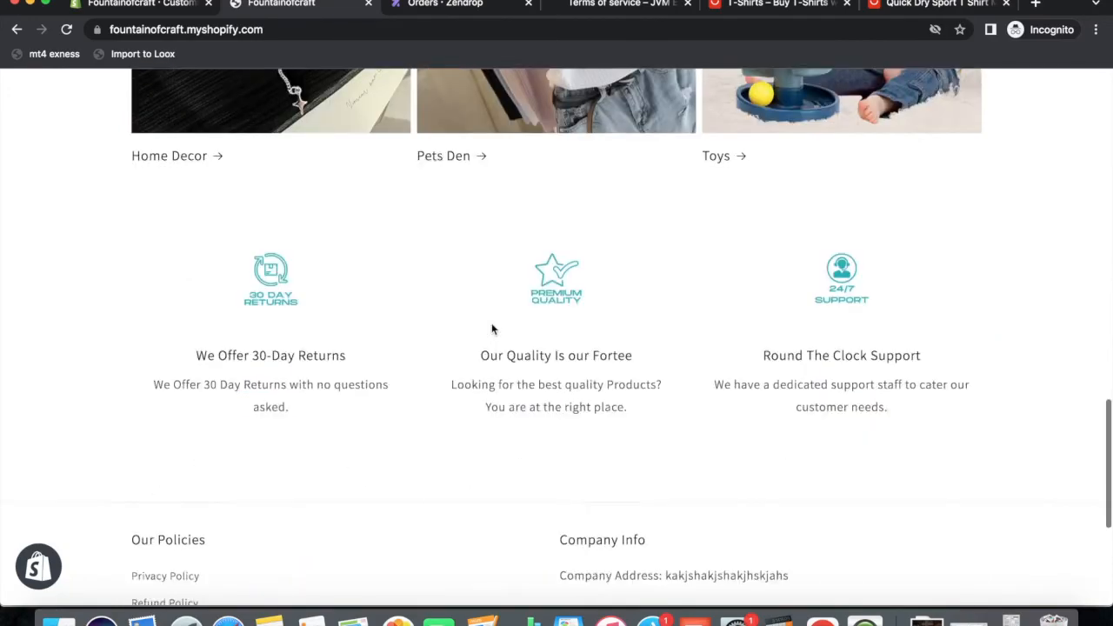
scroll(492, 326, "up", 20)
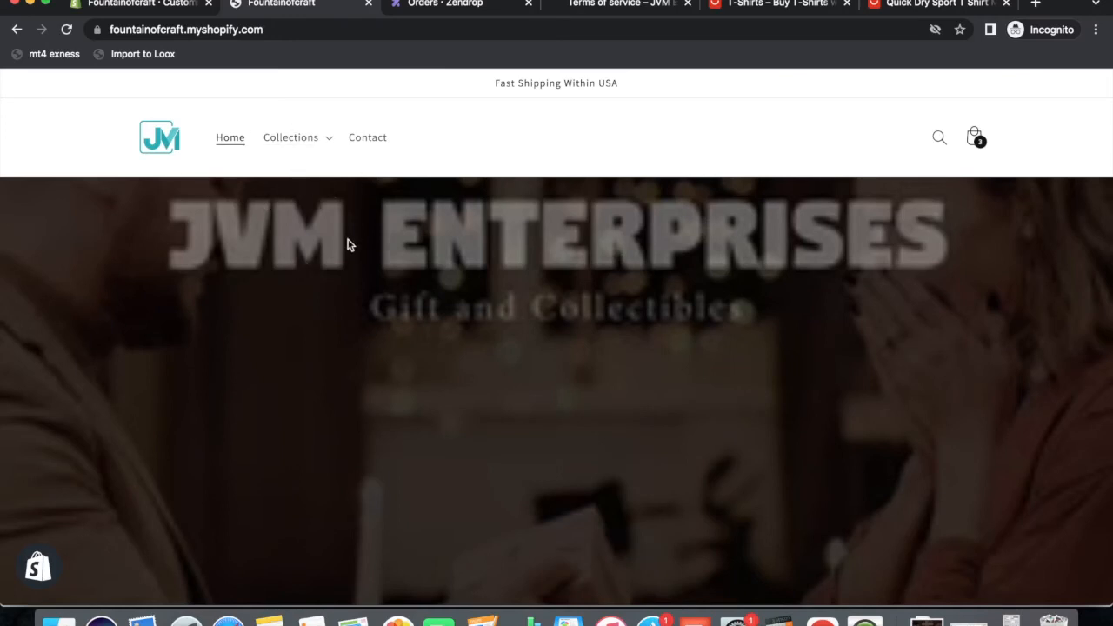
left_click(661, 8)
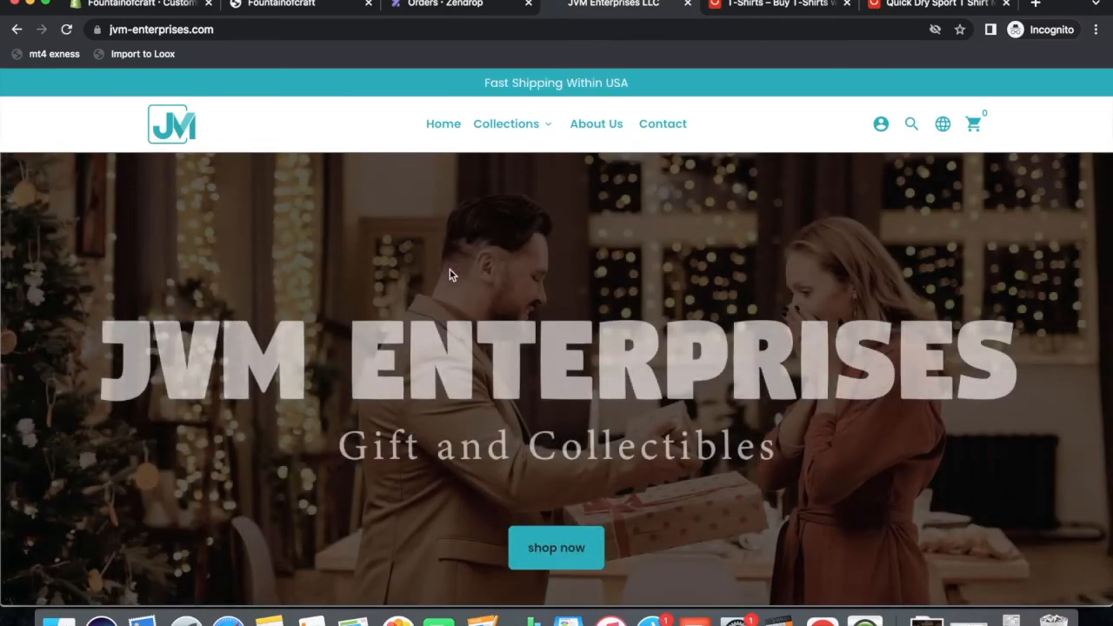
Look at the jvm-enterprises.com home page's Collections menu, then go back to the theme editor.
scroll(572, 358, "down", 2)
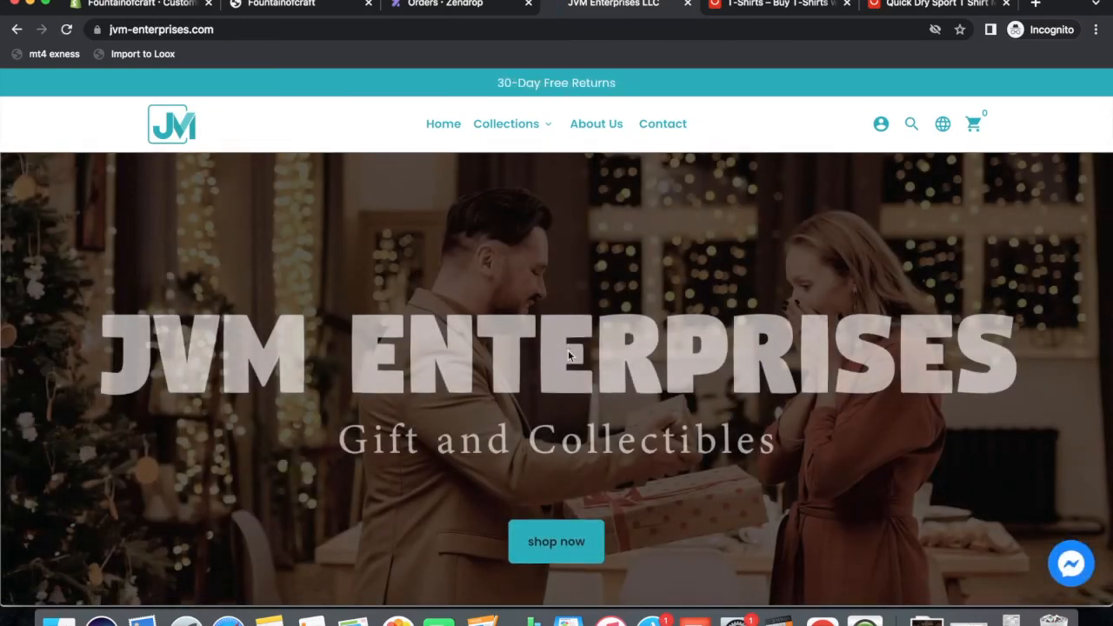
left_click(506, 124)
left_click(441, 200)
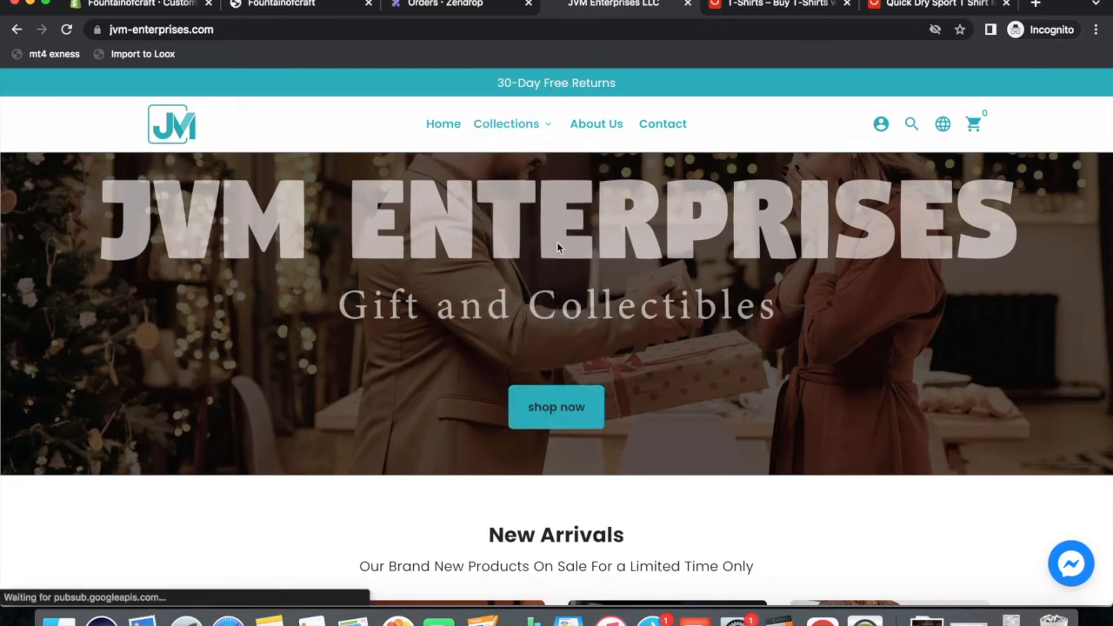
left_click(261, 4)
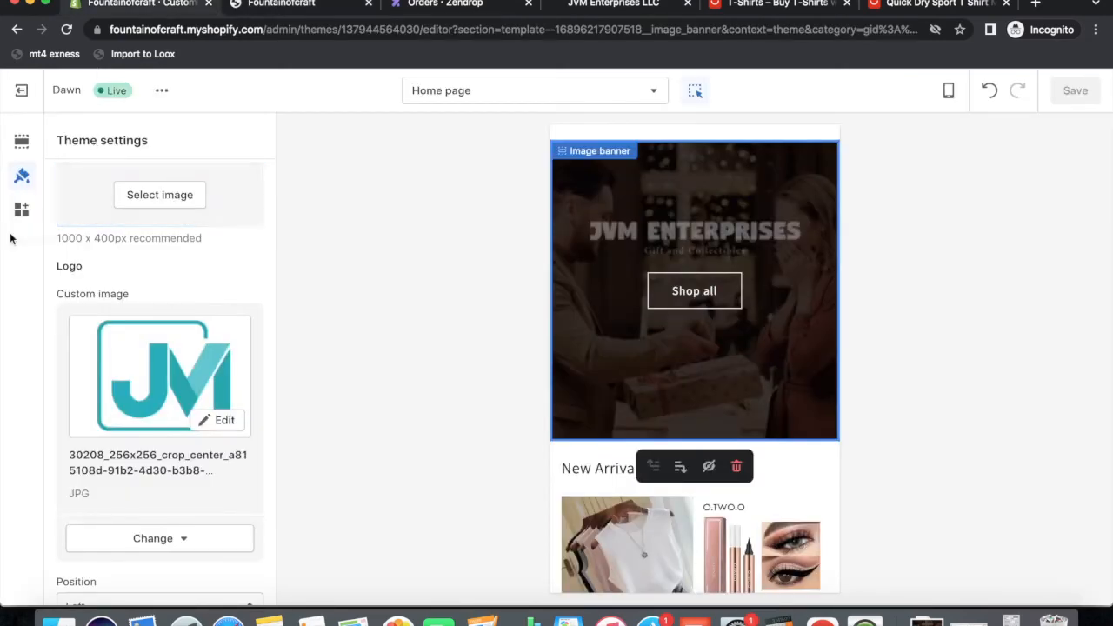
Expand the COLORS theme settings, then bring up the Fountainofcraft storefront tab.
scroll(119, 251, "up", 10)
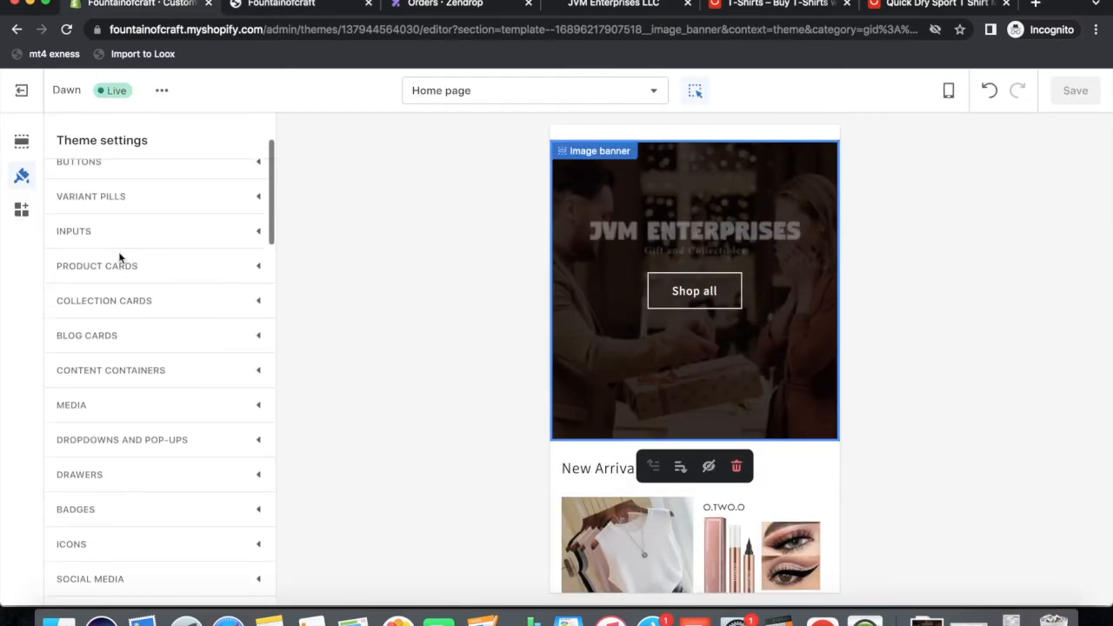
left_click(91, 177)
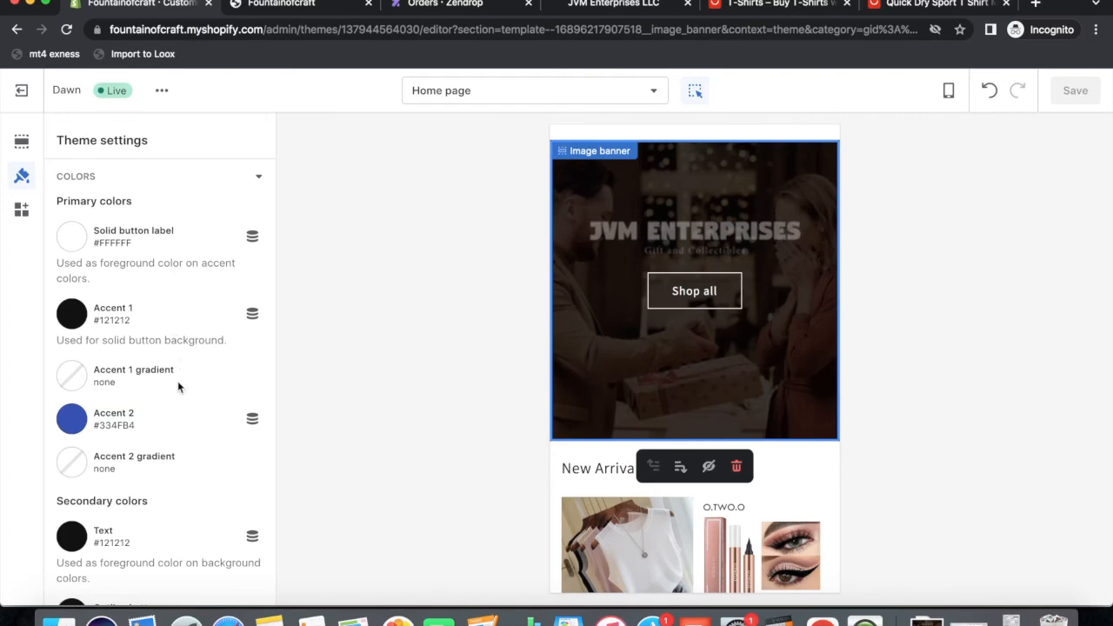
left_click(300, 4)
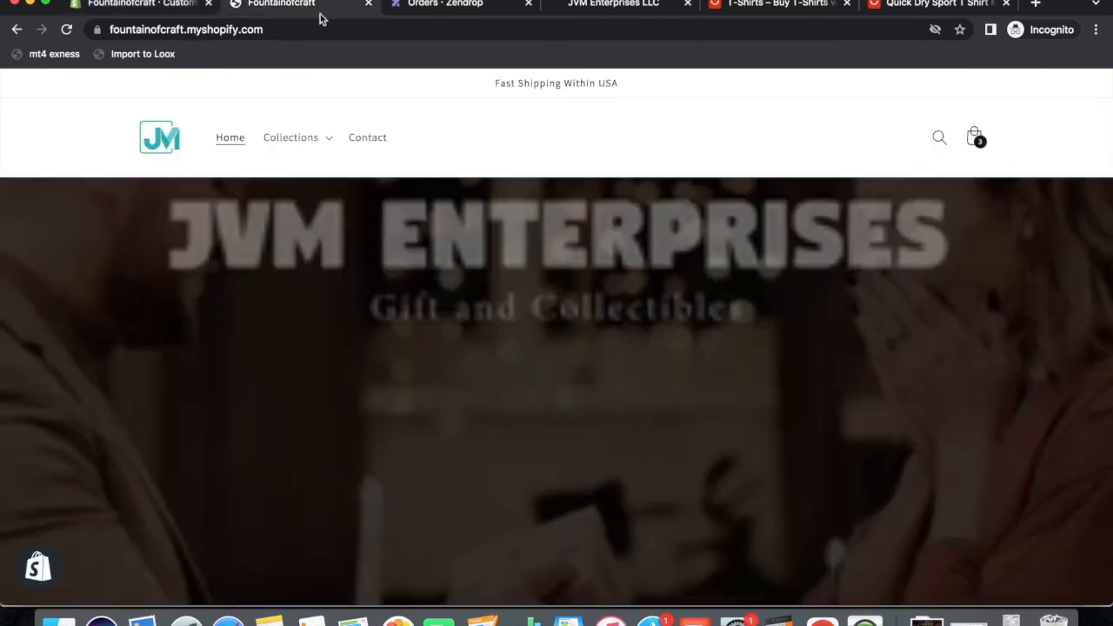
Scroll the jvm-enterprises.com home page past New Arrivals, Collections and Testimonials to the toy section.
scroll(601, 366, "down", 5)
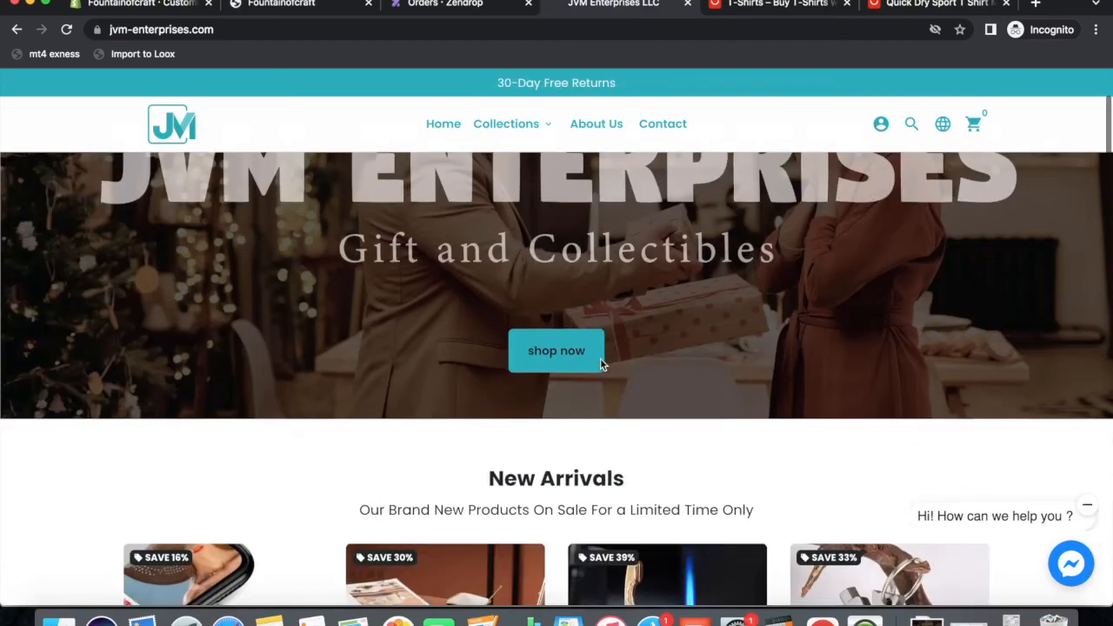
scroll(481, 390, "down", 9)
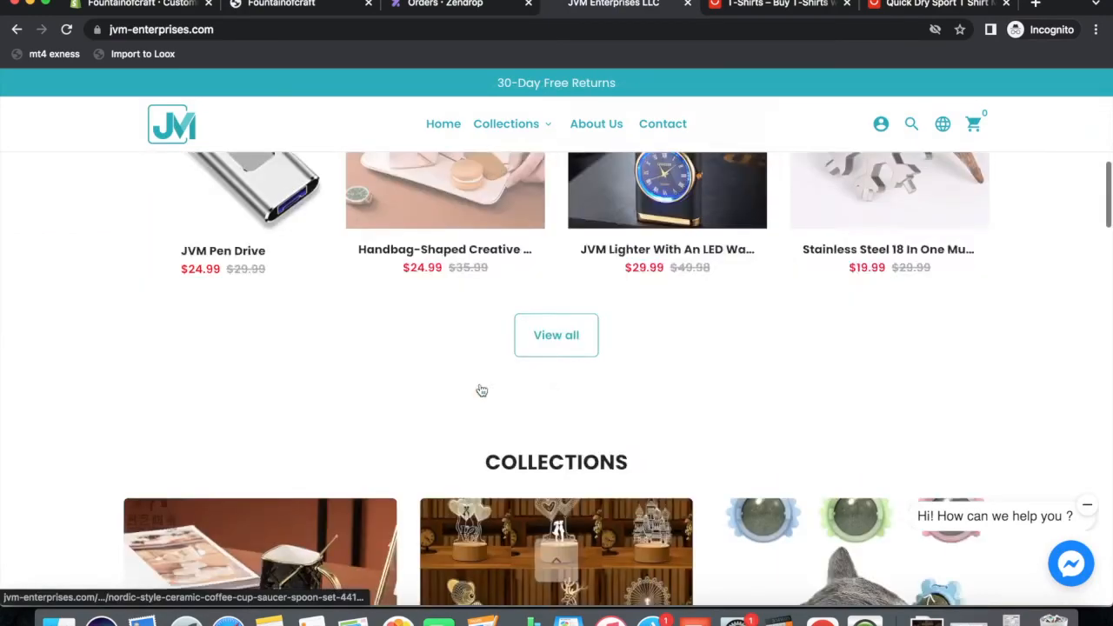
scroll(517, 391, "down", 15)
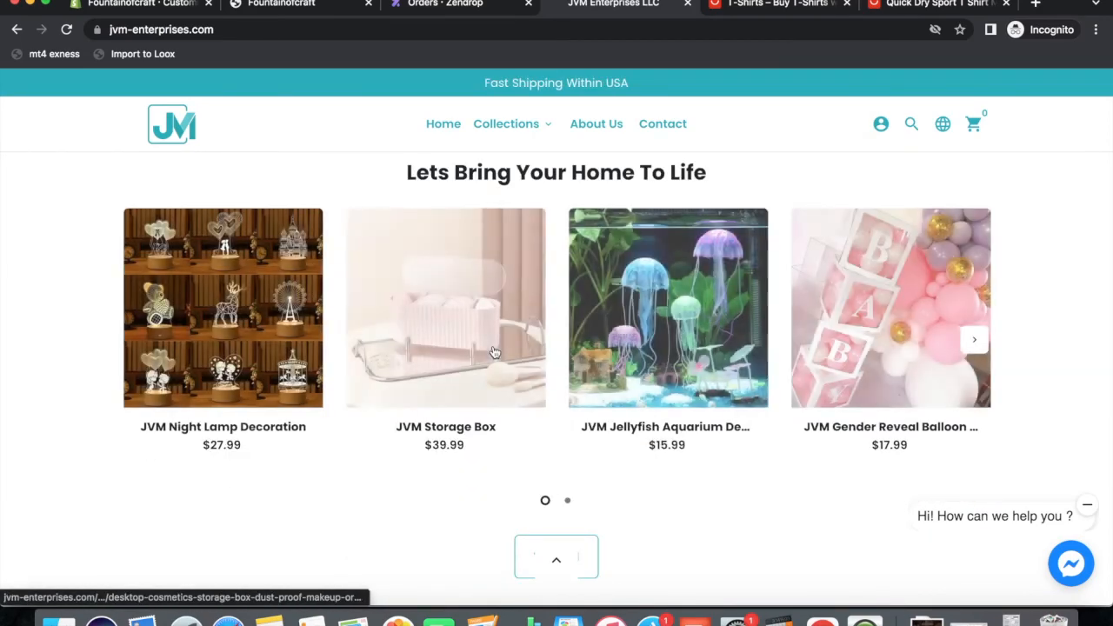
scroll(522, 365, "down", 10)
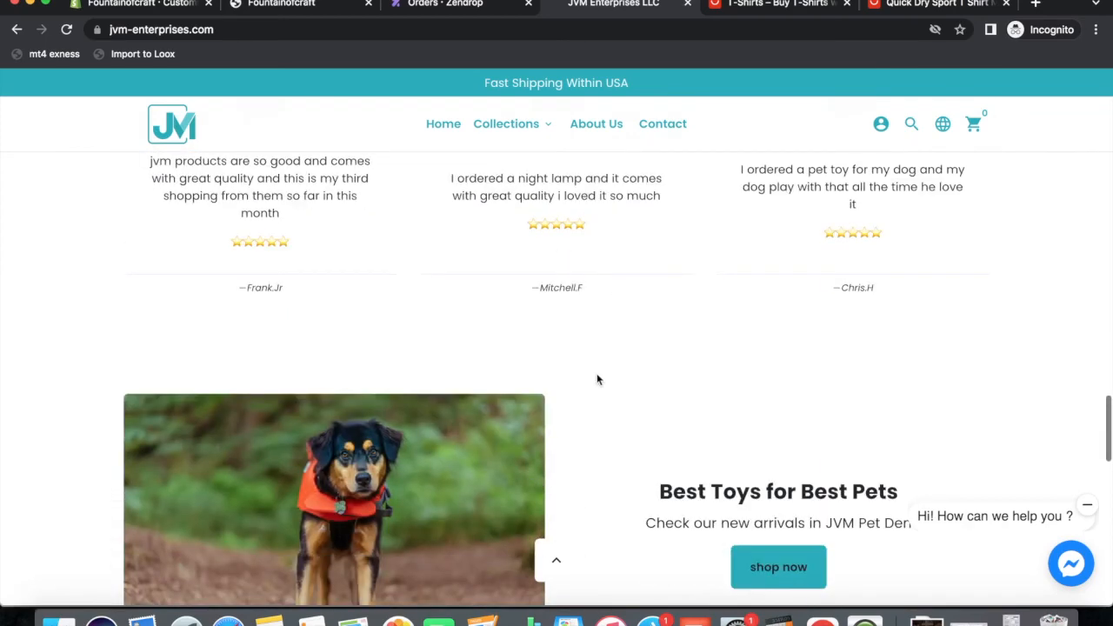
scroll(597, 379, "down", 7)
scroll(597, 380, "up", 3)
scroll(597, 380, "down", 2)
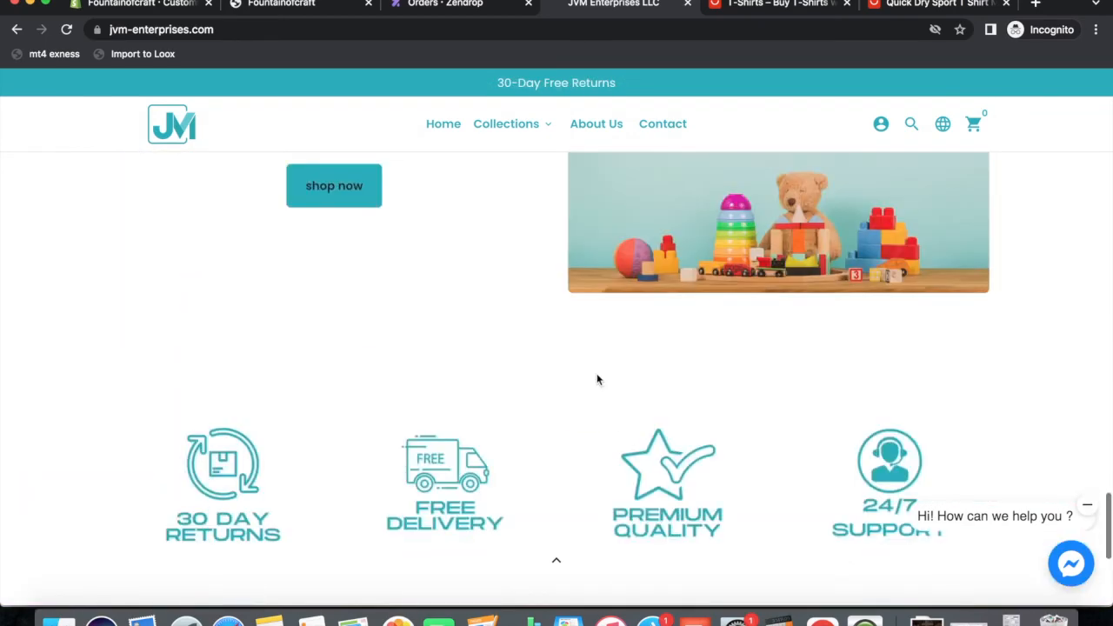
scroll(596, 379, "down", 3)
scroll(597, 379, "up", 5)
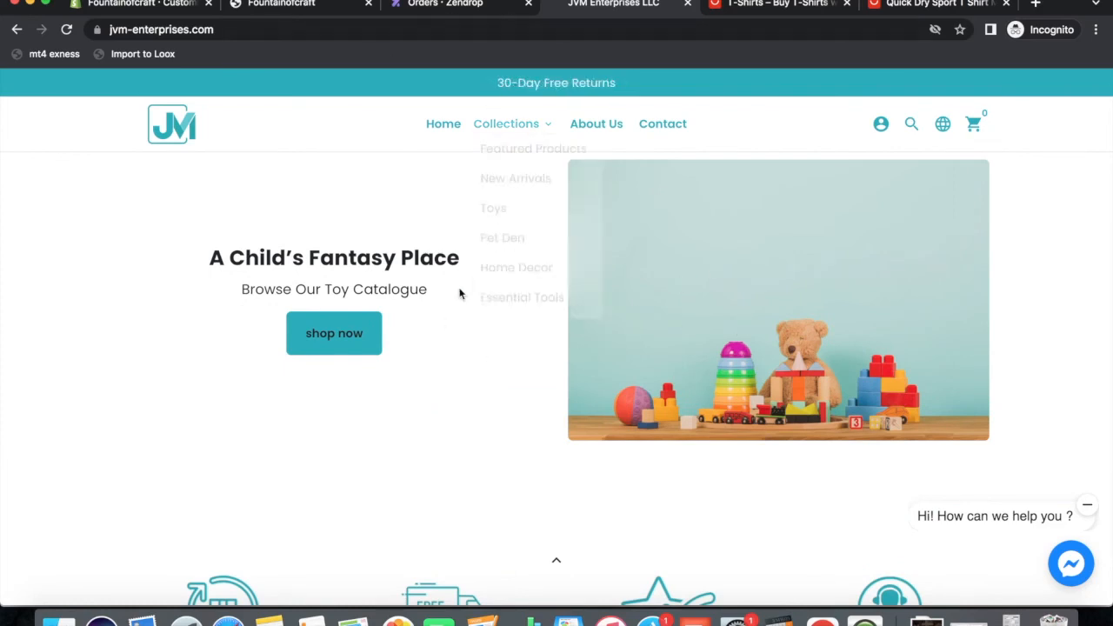
Open the home page Sections list in the theme editor and scroll down to Collection list and Multicolumn.
left_click(147, 7)
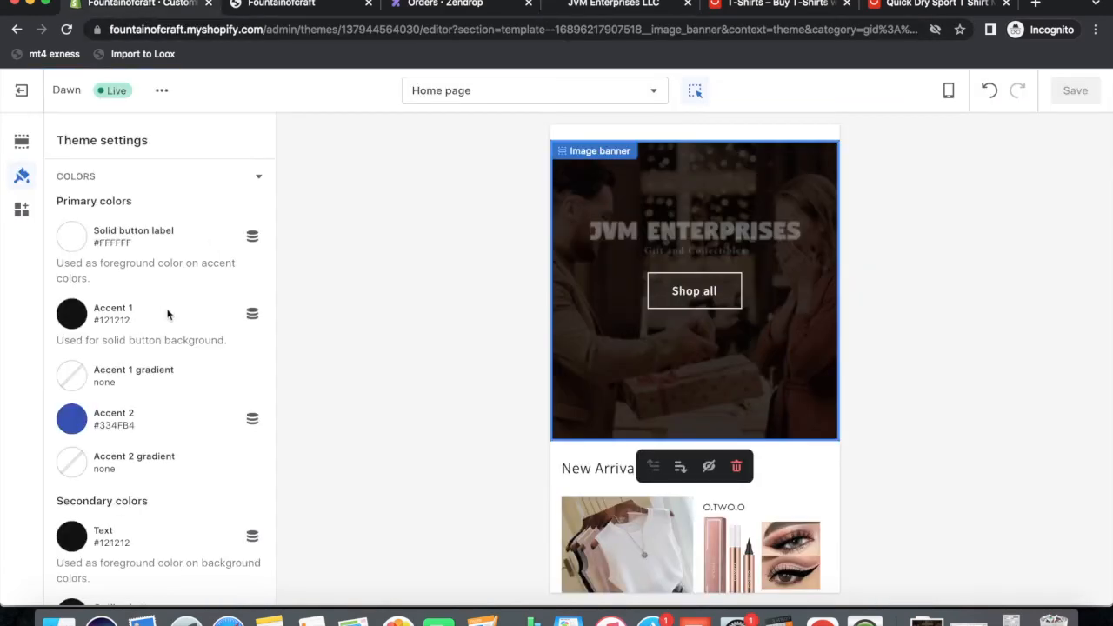
left_click(22, 141)
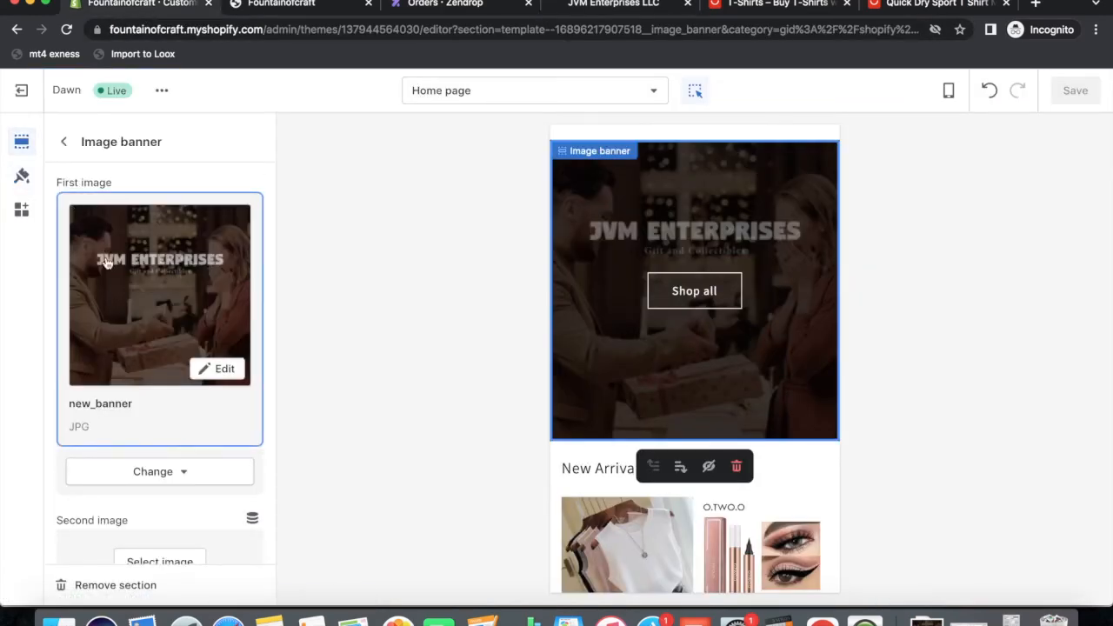
scroll(667, 288, "up", 2)
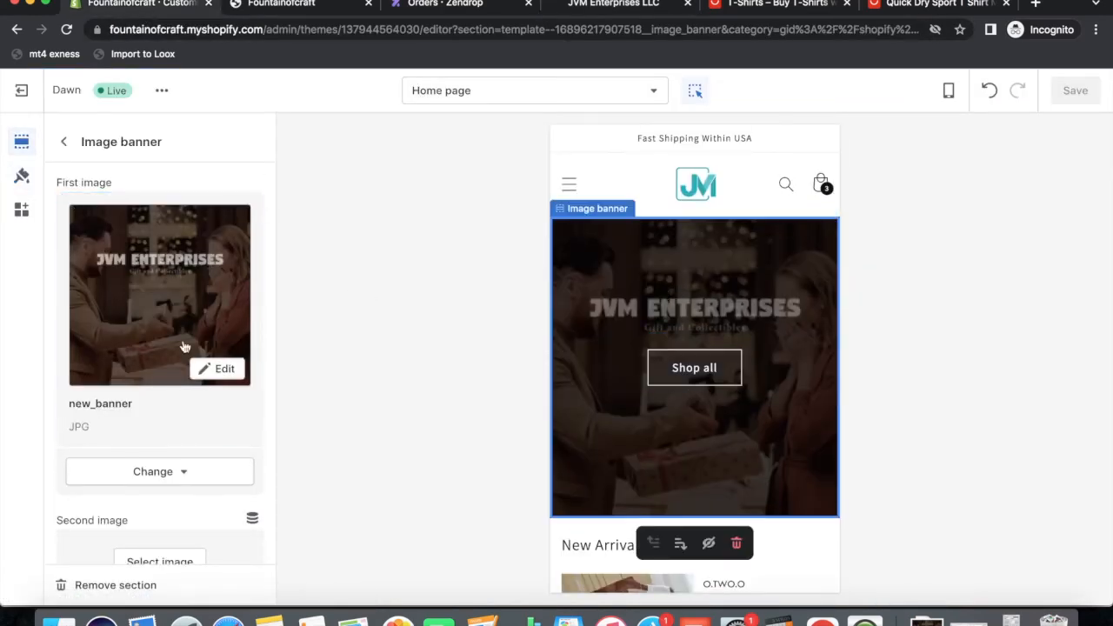
left_click(569, 185)
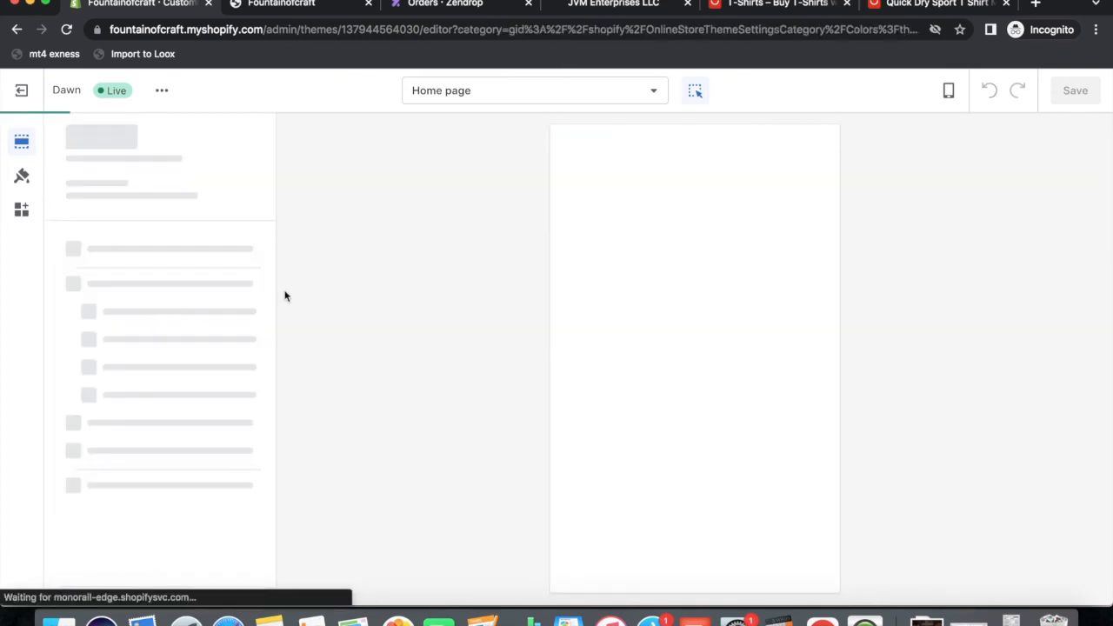
scroll(698, 366, "down", 5)
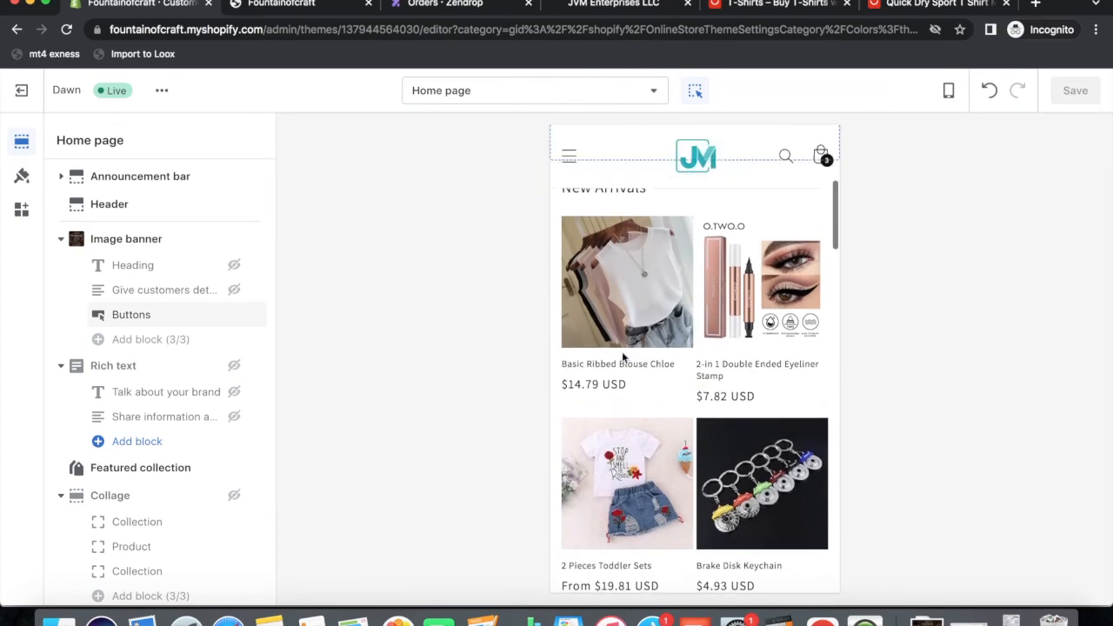
scroll(646, 352, "down", 5)
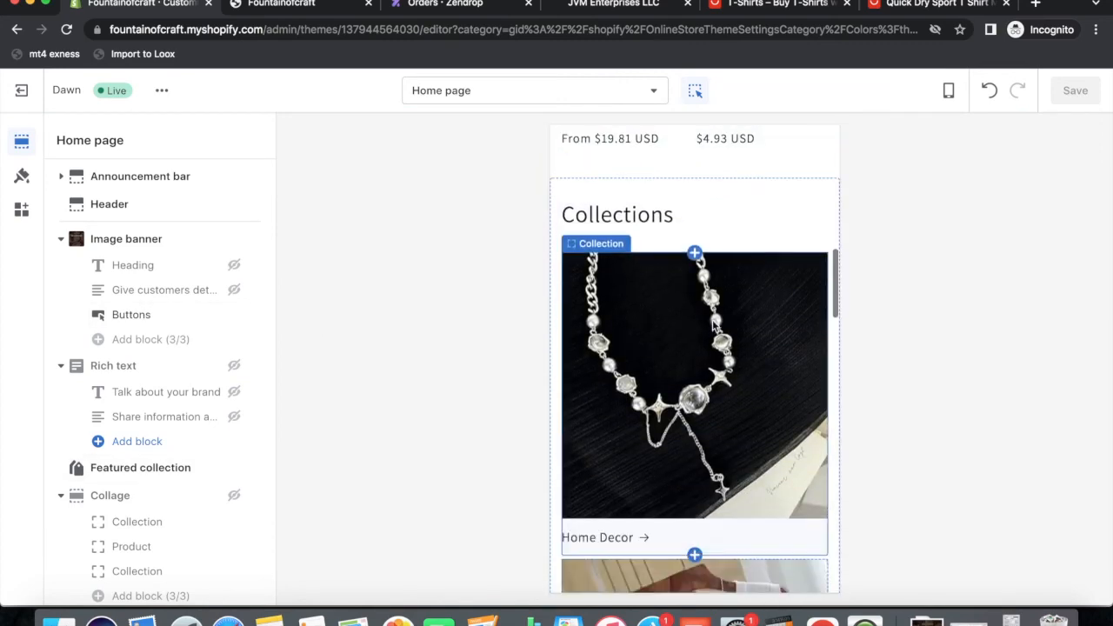
scroll(656, 383, "down", 10)
scroll(670, 405, "down", 2)
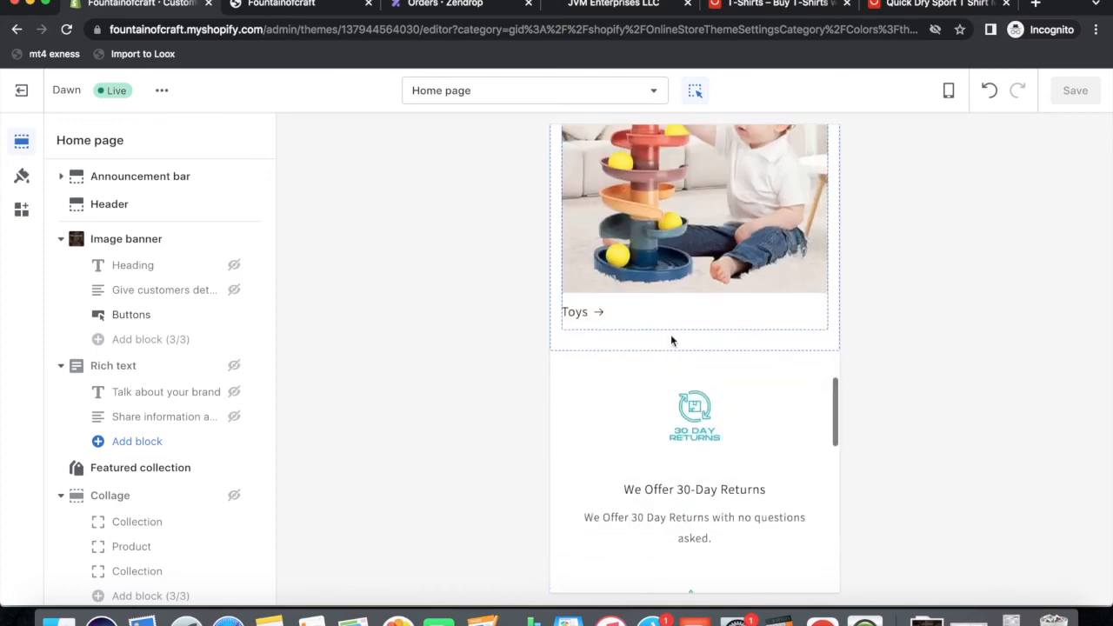
scroll(129, 419, "down", 5)
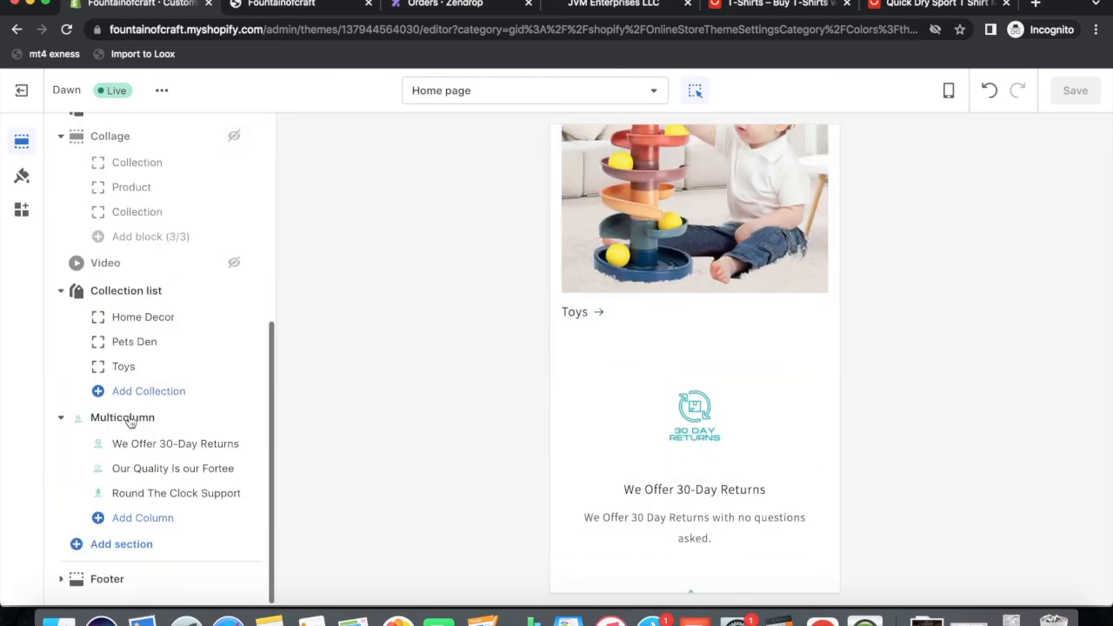
Add a Featured collection section and change its heading to 'Color your life'.
left_click(111, 548)
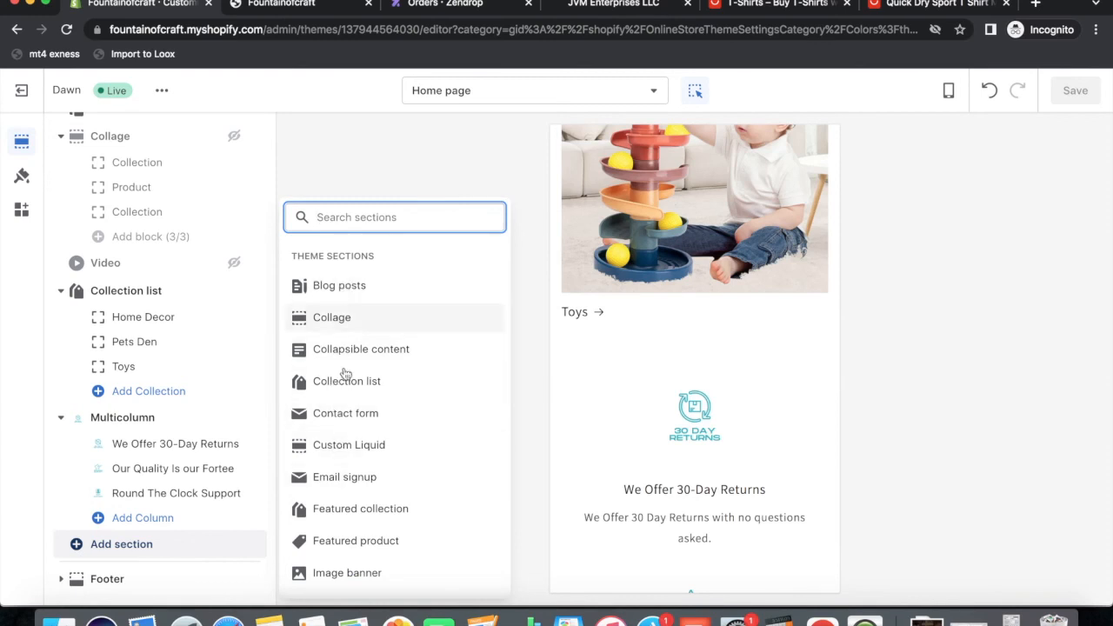
left_click(348, 509)
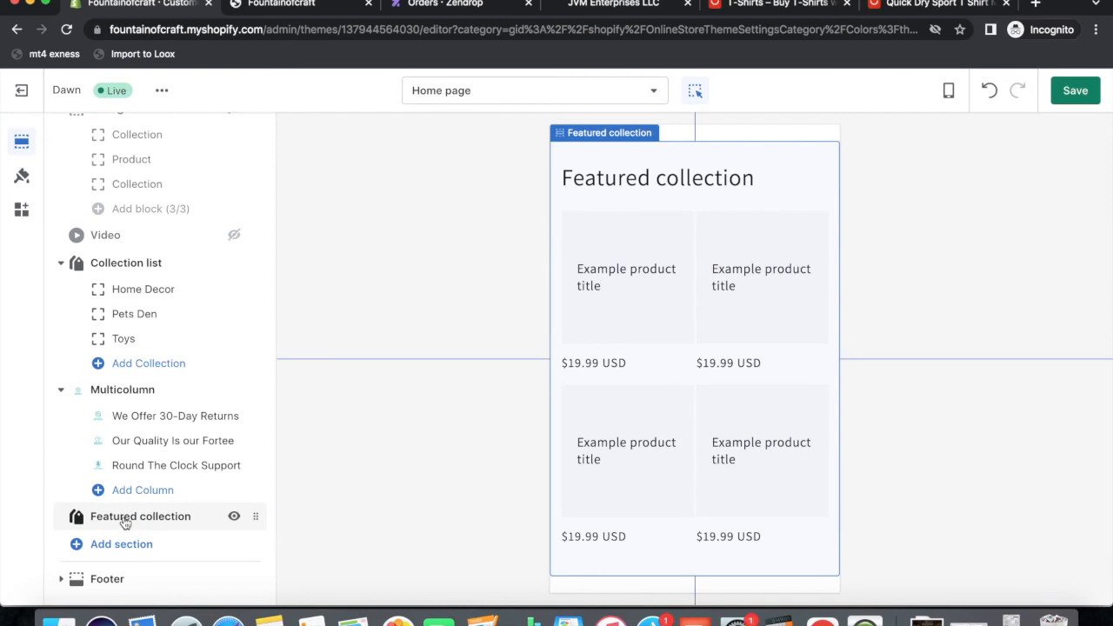
left_click(126, 520)
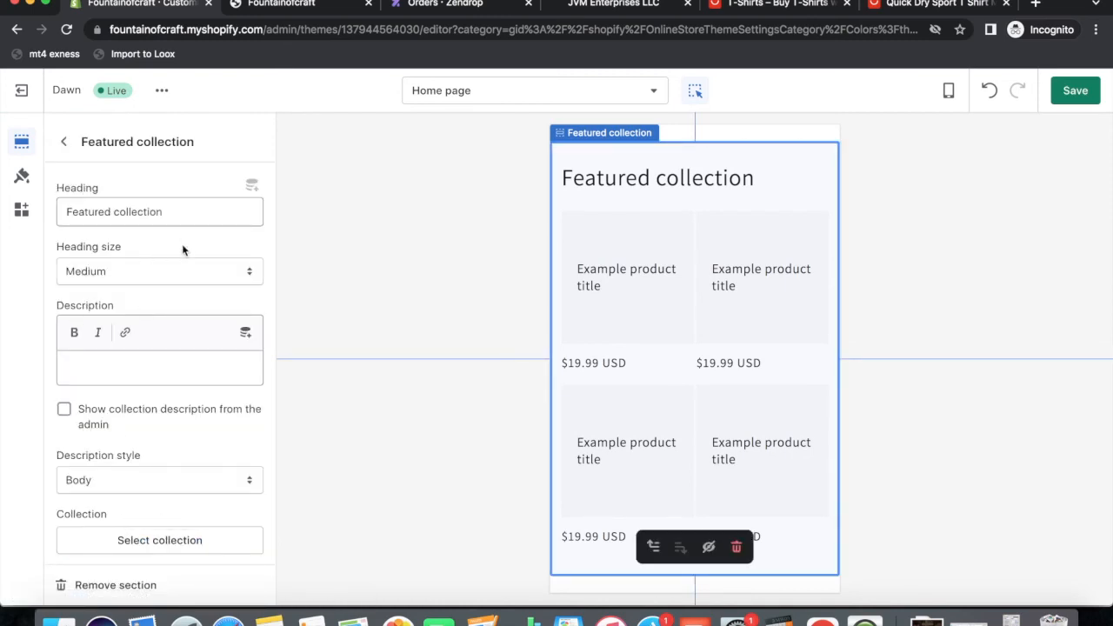
left_click_drag(192, 214, 3, 214)
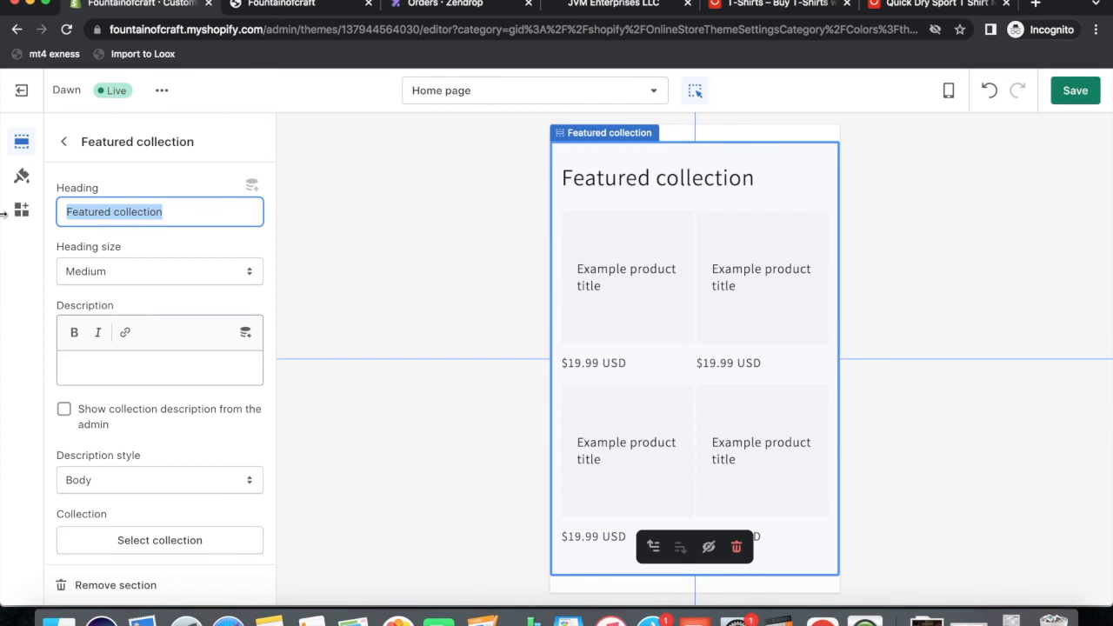
type("Let")
key("BackSpace")
key("BackSpace")
key("BackSpace")
type("Color yo")
key("BackSpace")
key("BackSpace")
type("or your lui")
key("BackSpace")
key("BackSpace")
type("ife")
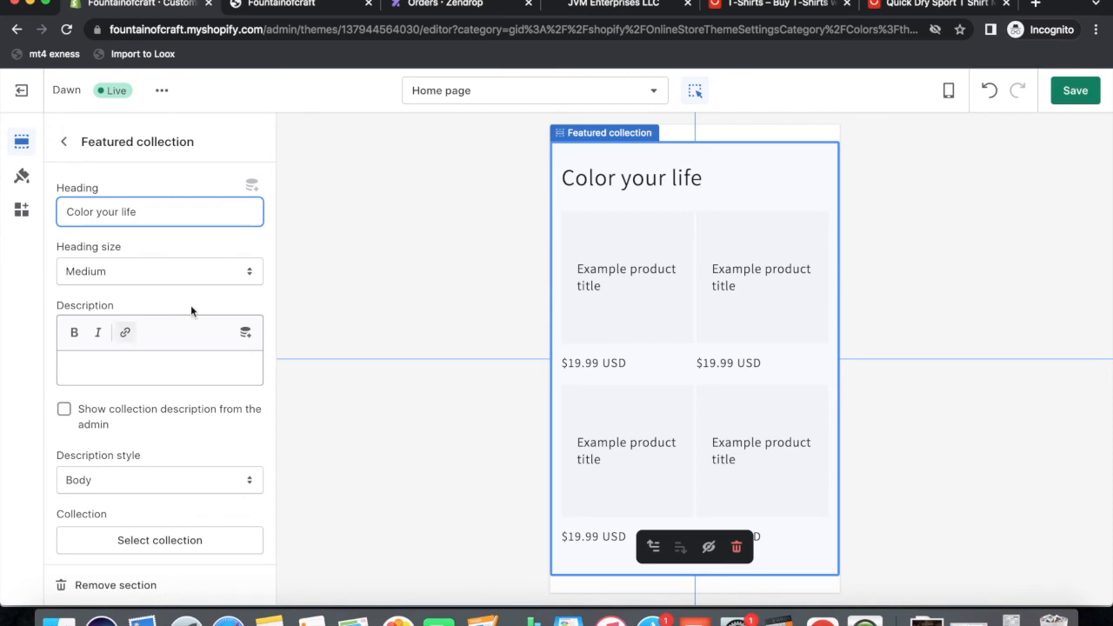
Make the section feature the Home Decor collection and return to the sections list.
scroll(141, 348, "down", 2)
scroll(141, 347, "up", 3)
scroll(146, 420, "down", 2)
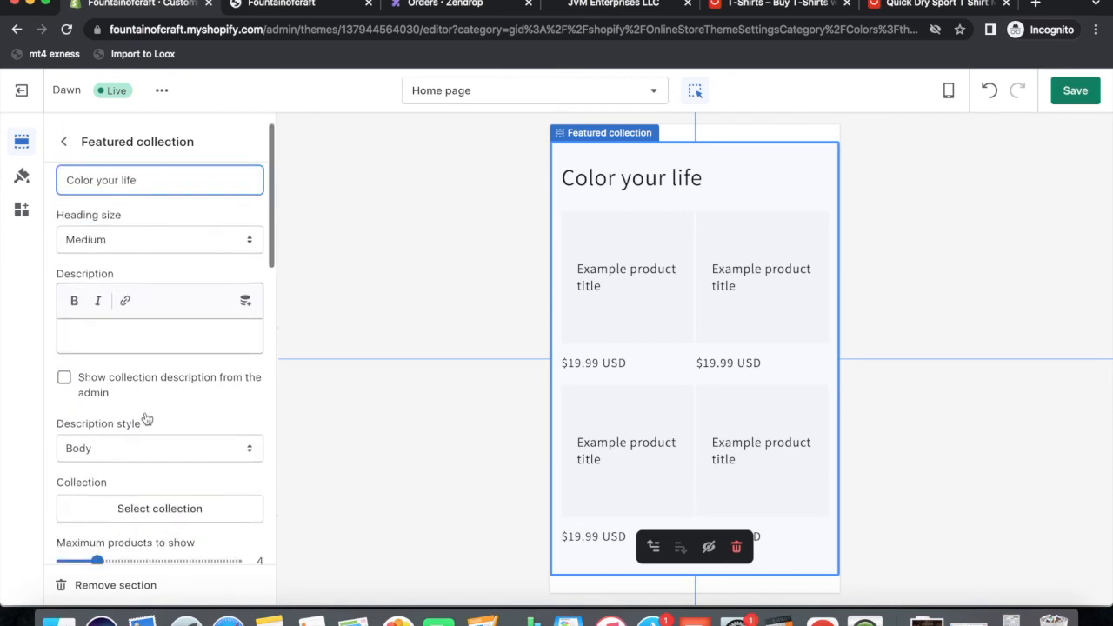
left_click(184, 342)
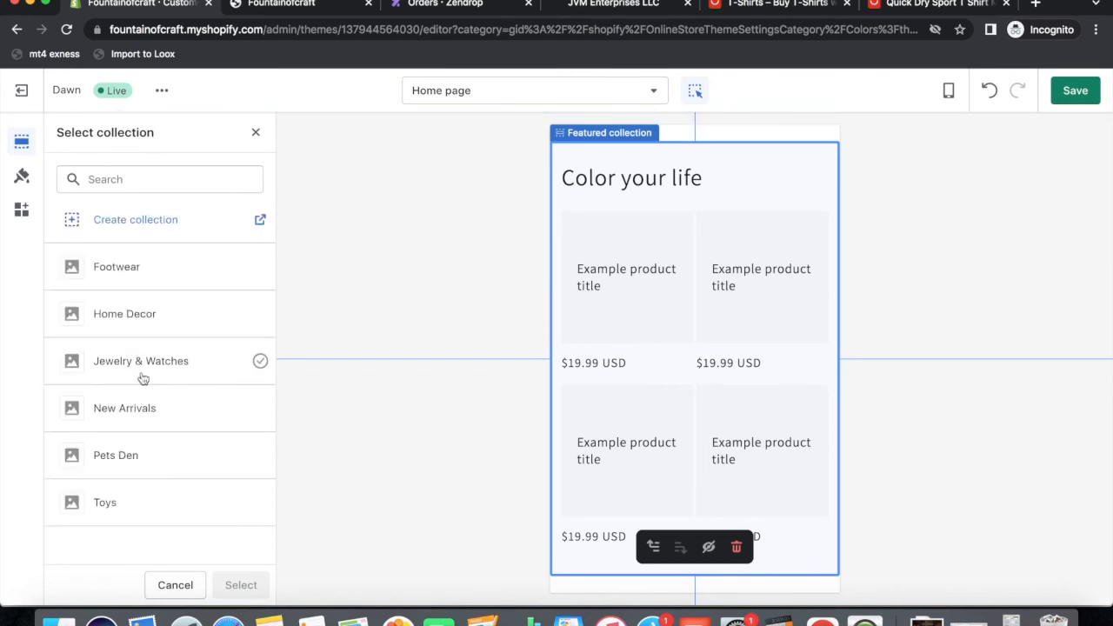
left_click(113, 315)
left_click(235, 585)
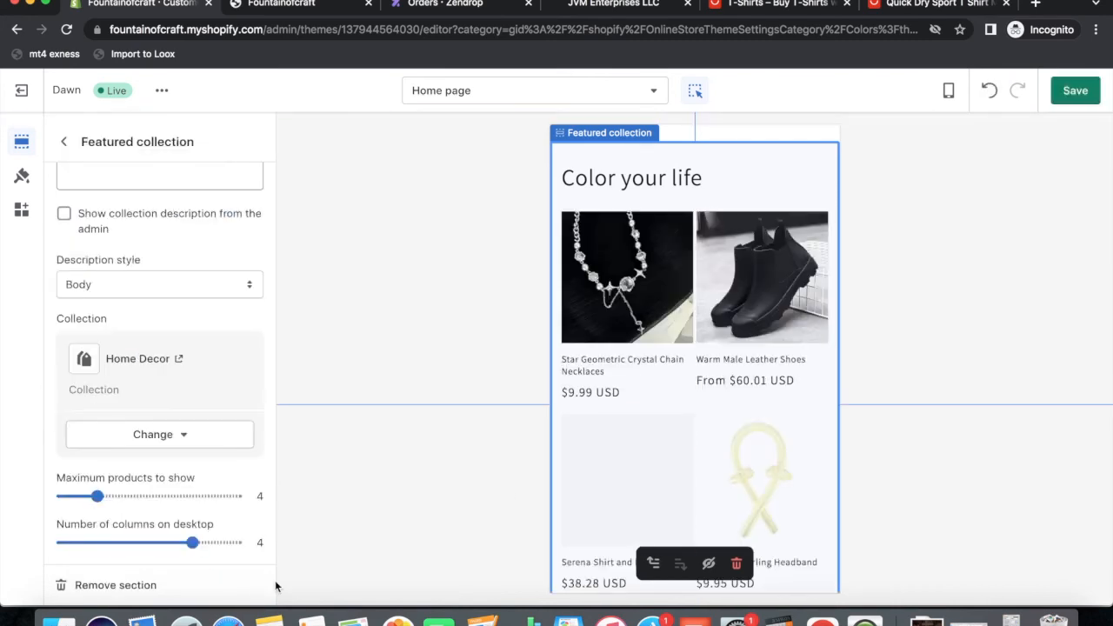
scroll(684, 430, "up", 3)
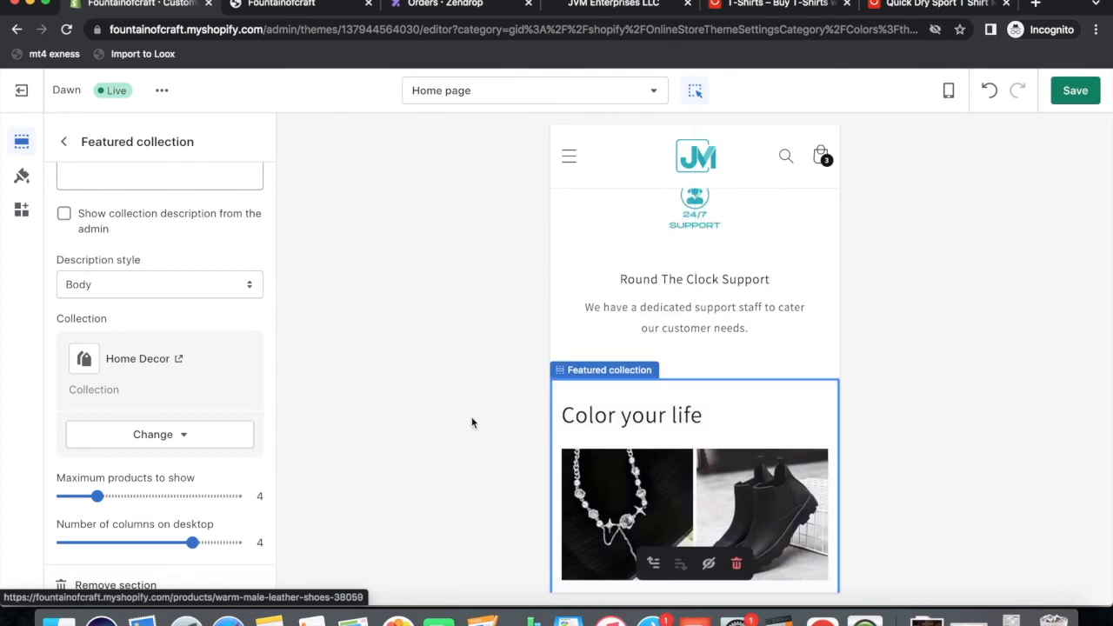
scroll(168, 416, "up", 3)
left_click(62, 141)
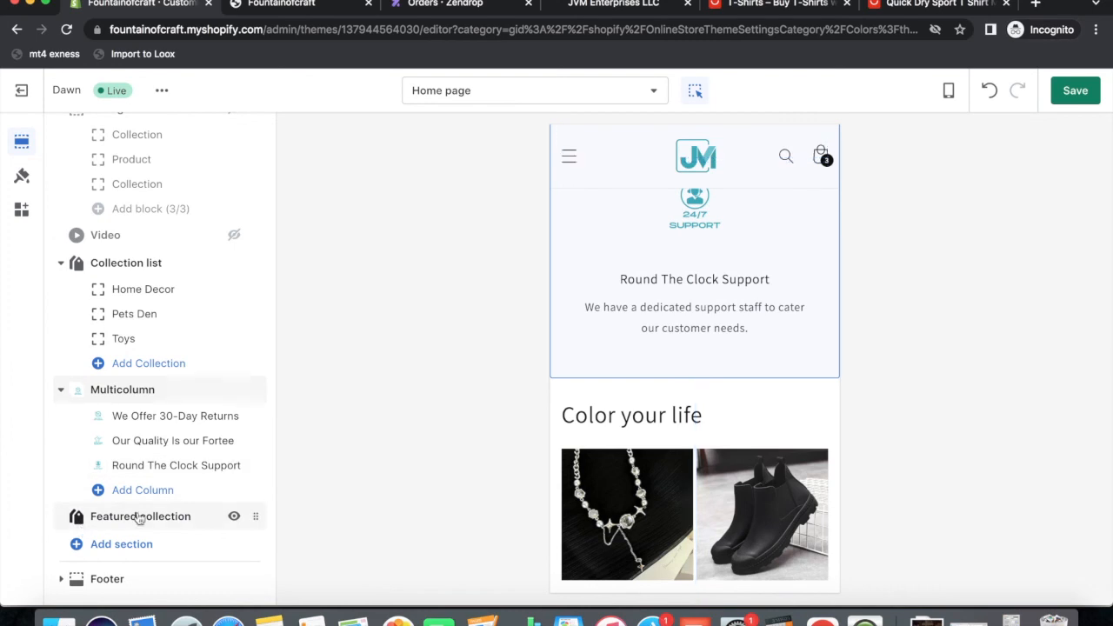
Drag the 'Color your life' featured collection above Multicolumn and scroll the preview to confirm its position.
left_click_drag(253, 517, 246, 393)
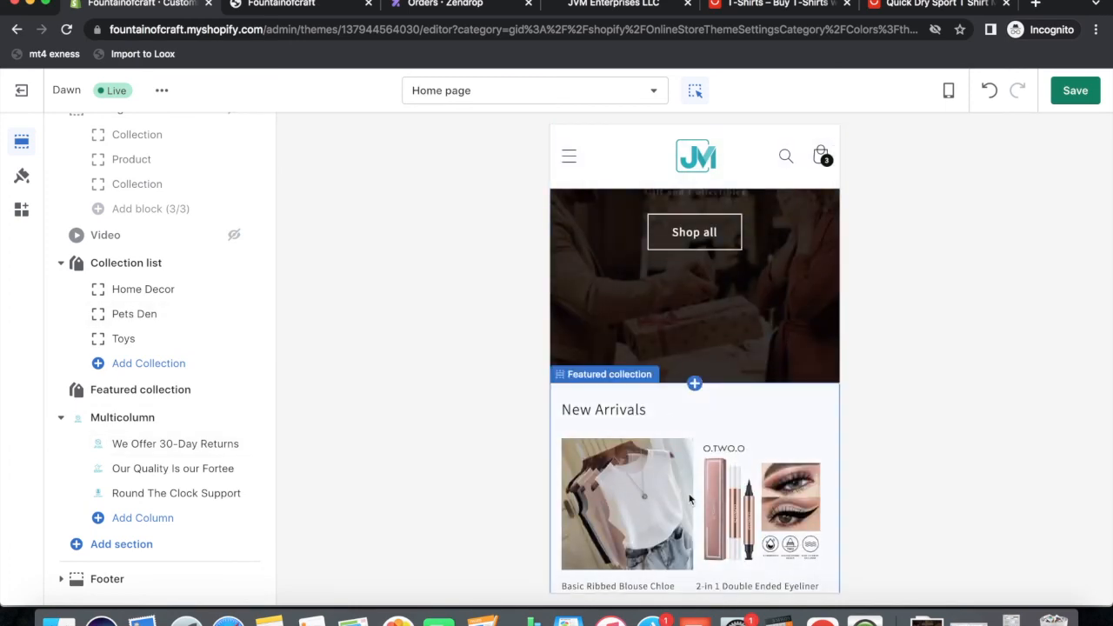
scroll(669, 423, "down", 10)
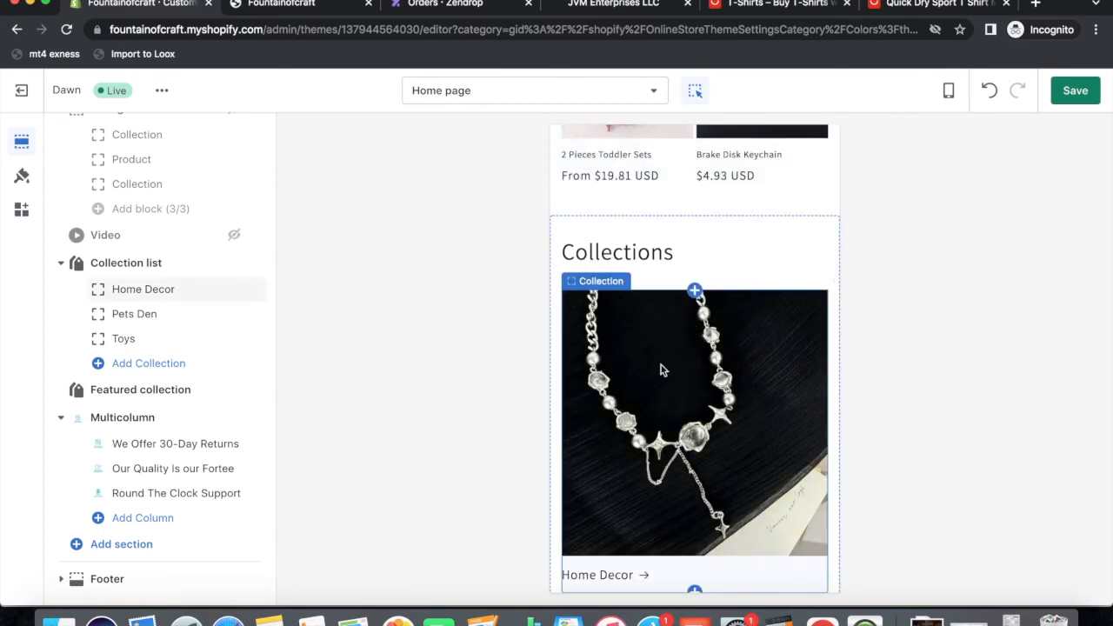
scroll(687, 402, "down", 9)
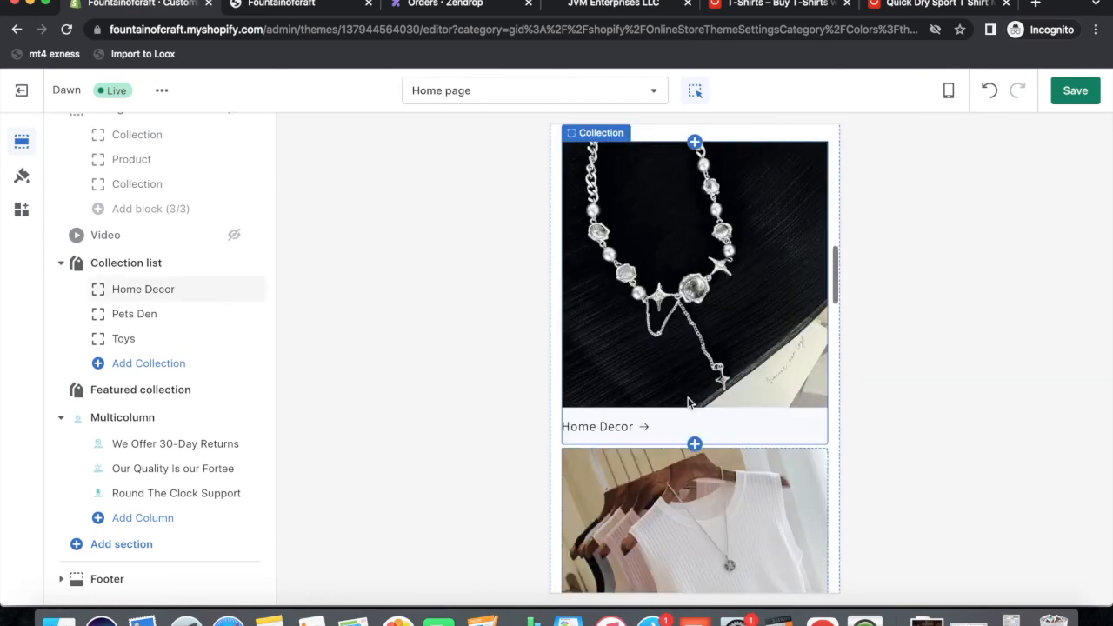
scroll(670, 417, "down", 4)
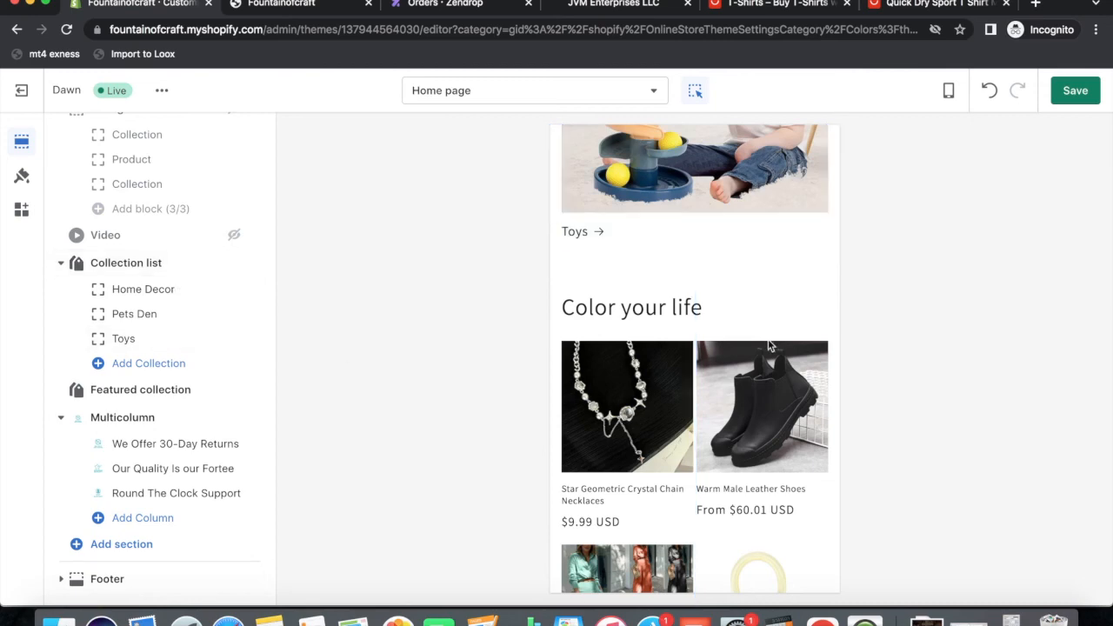
Save the home page edits and exit the theme editor to the Themes page.
left_click(22, 91)
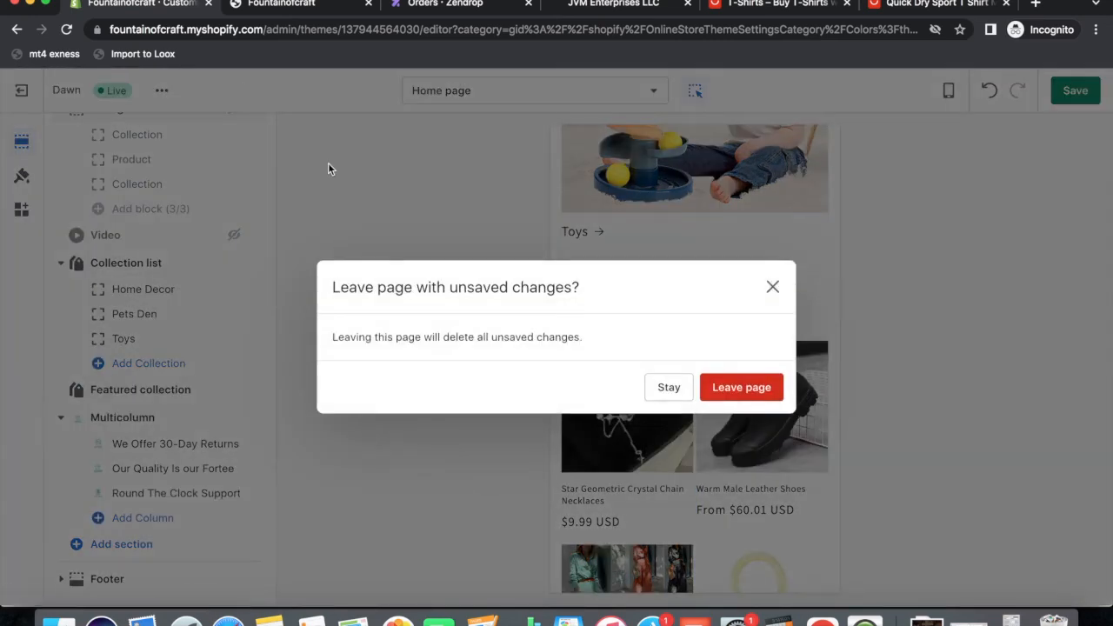
left_click(654, 391)
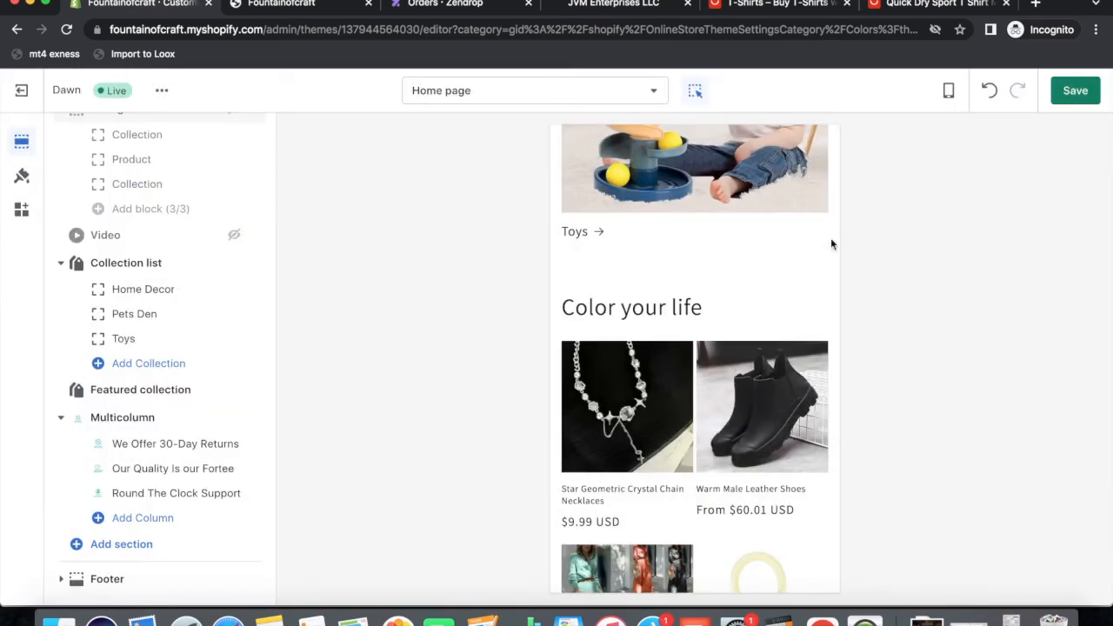
left_click(1075, 91)
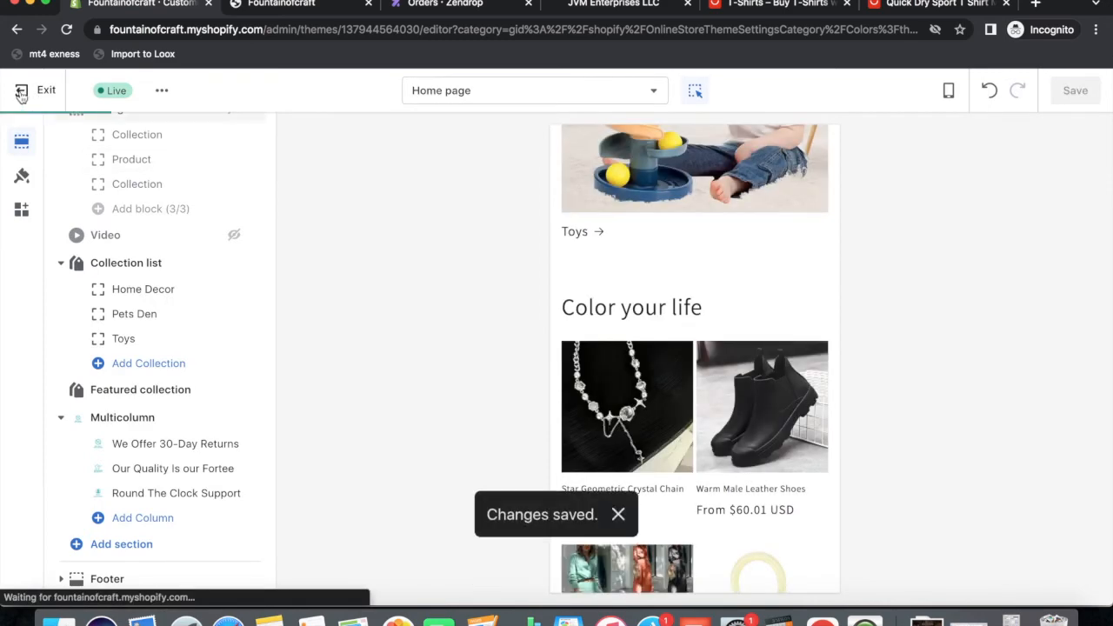
left_click(21, 92)
Open and close the Dawn theme's more-options menu on the Themes page.
scroll(728, 390, "down", 3)
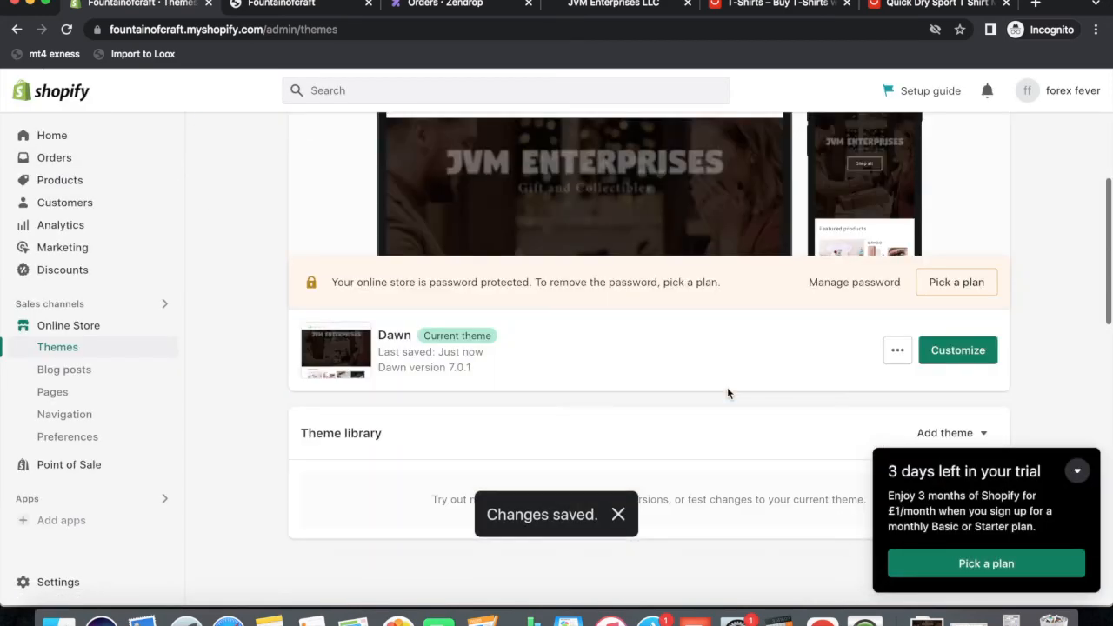
left_click(898, 302)
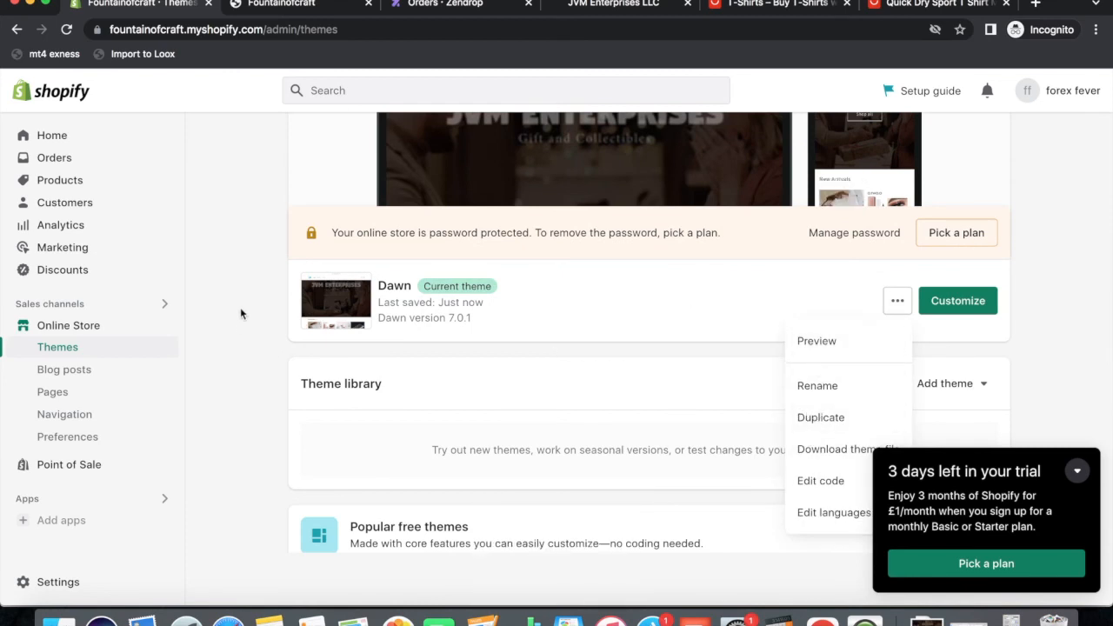
left_click(252, 351)
scroll(252, 349, "up", 1)
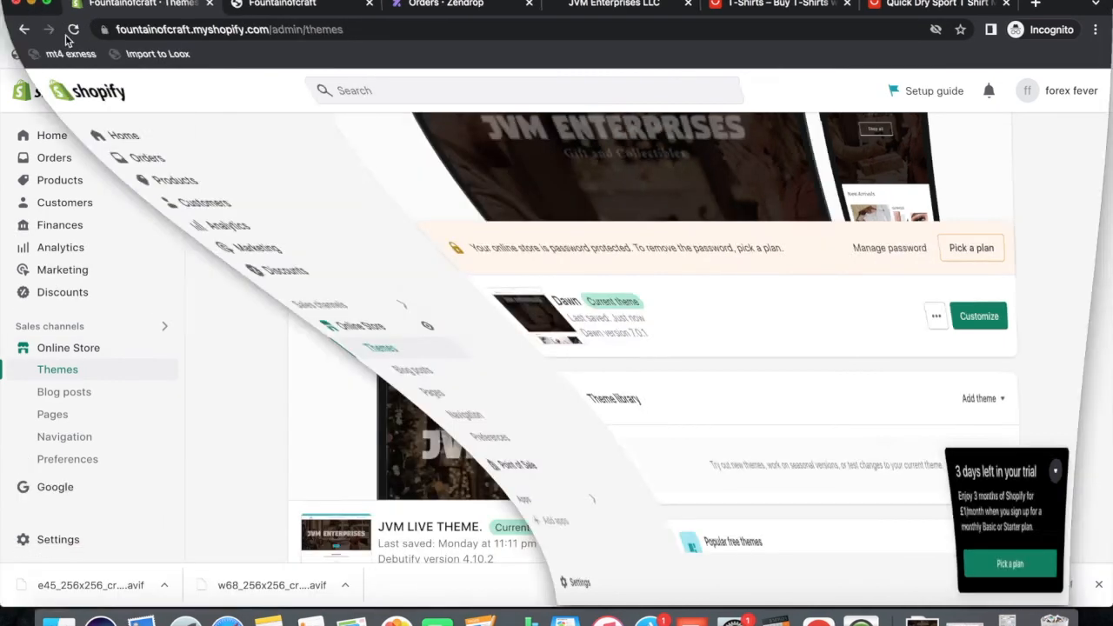
Scroll through the JVM Enterprises Themes page, then switch back to the Fountainofcraft store window.
scroll(254, 299, "down", 4)
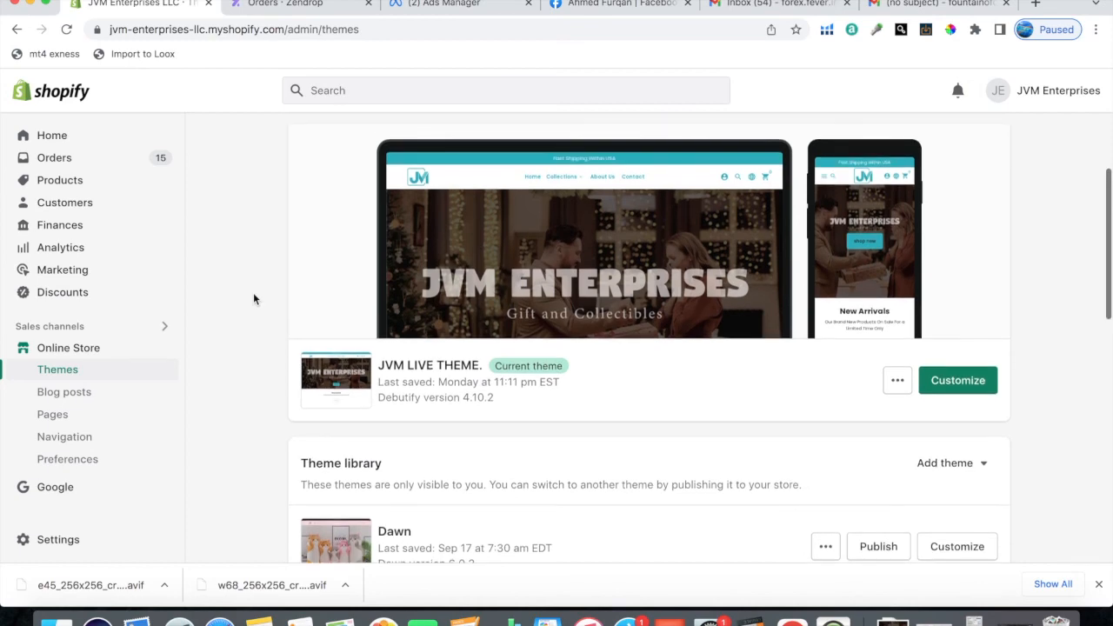
scroll(623, 402, "up", 4)
scroll(623, 402, "down", 5)
scroll(668, 261, "up", 5)
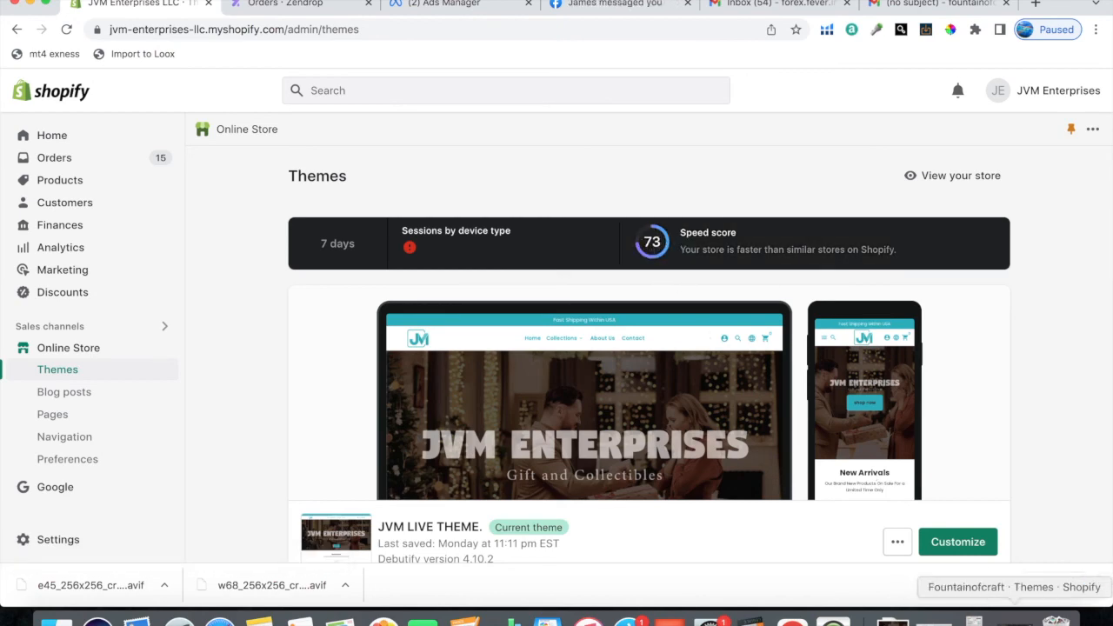
left_click(1014, 621)
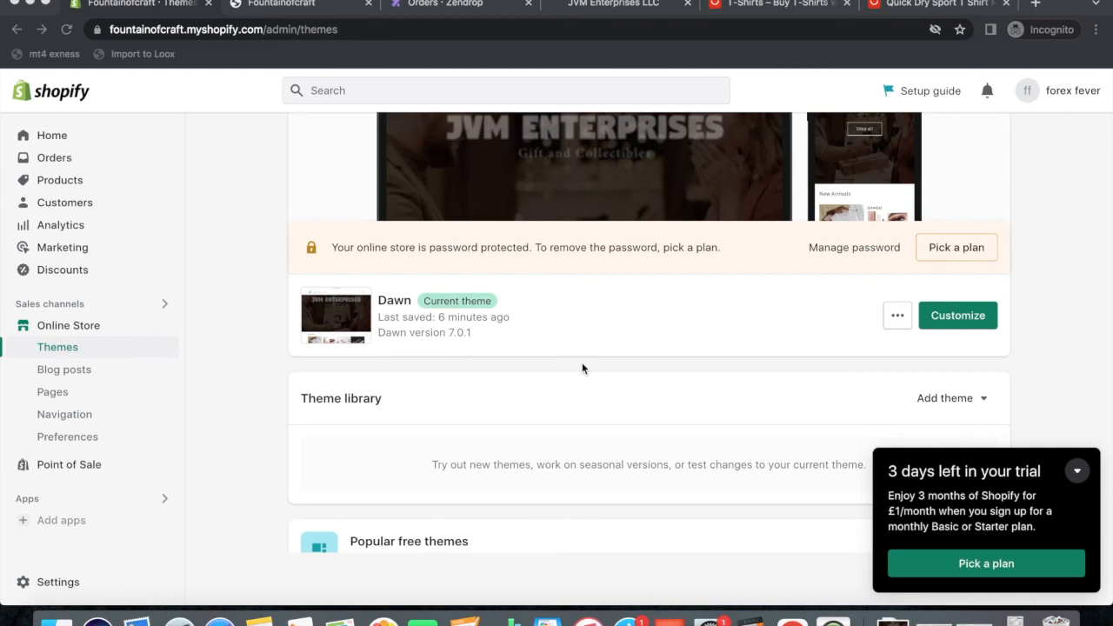
Load canva.com in a new browser tab, then return to the Shopify Themes tab.
left_click(1037, 4)
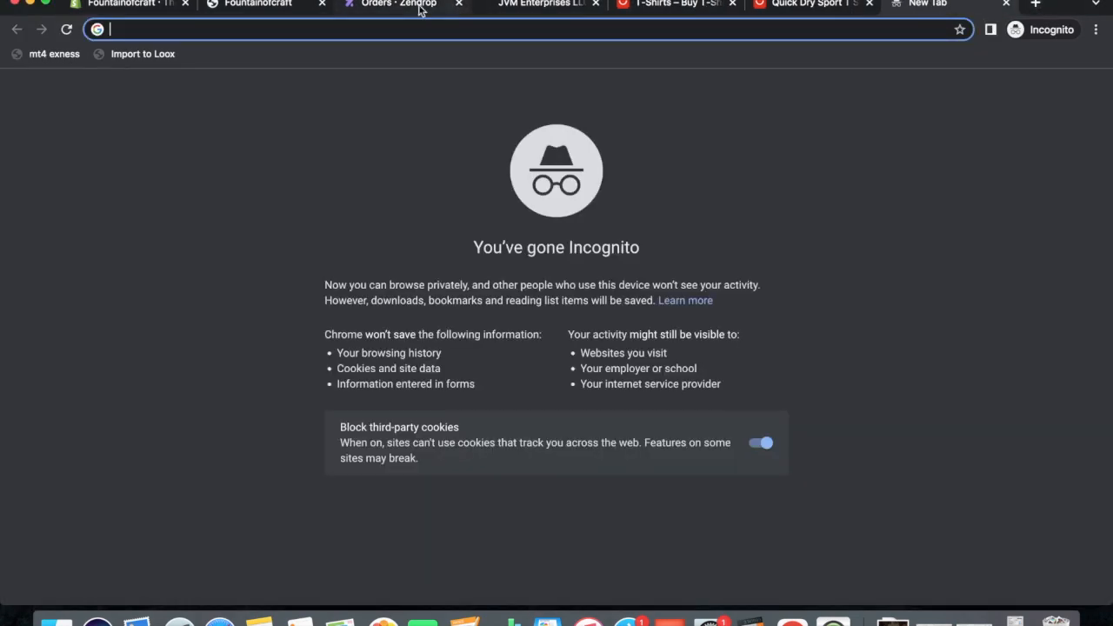
type("canva")
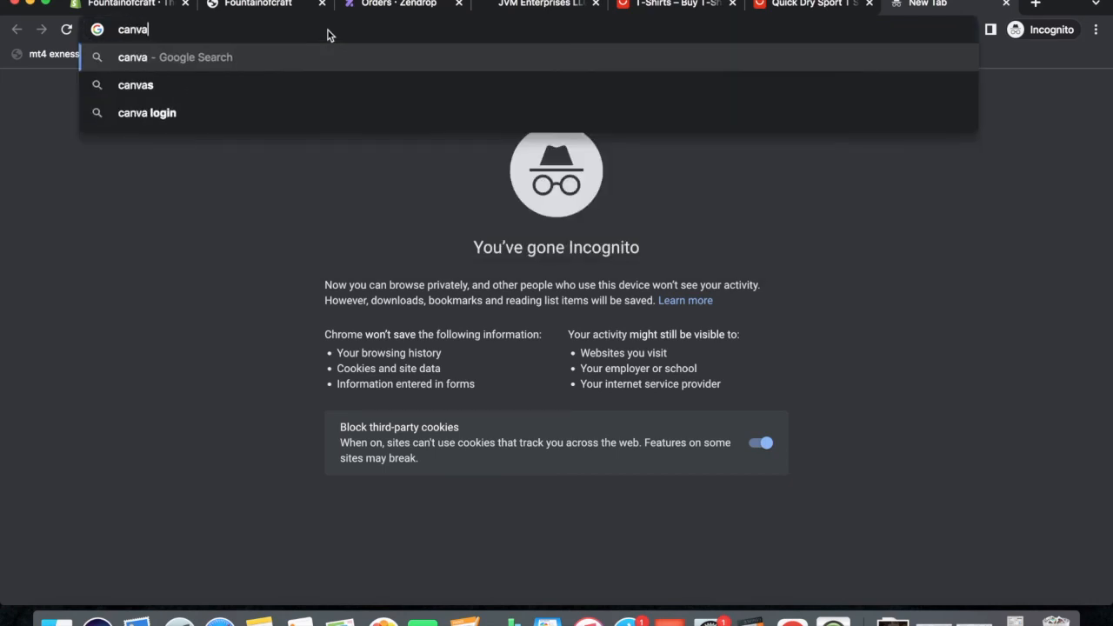
type(".com")
key("Return")
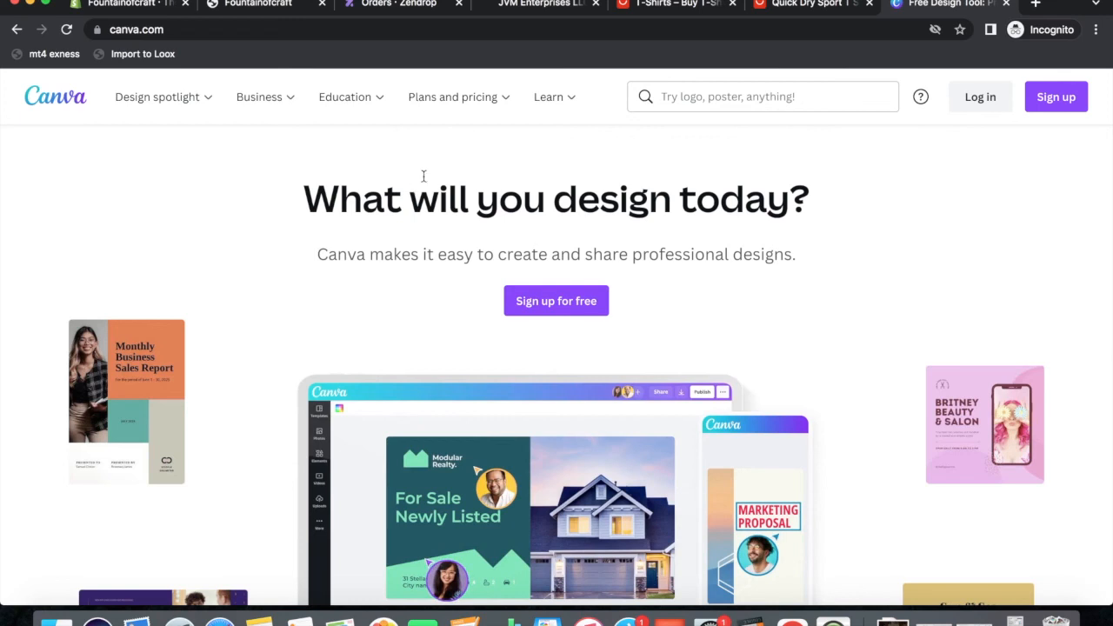
left_click(119, 8)
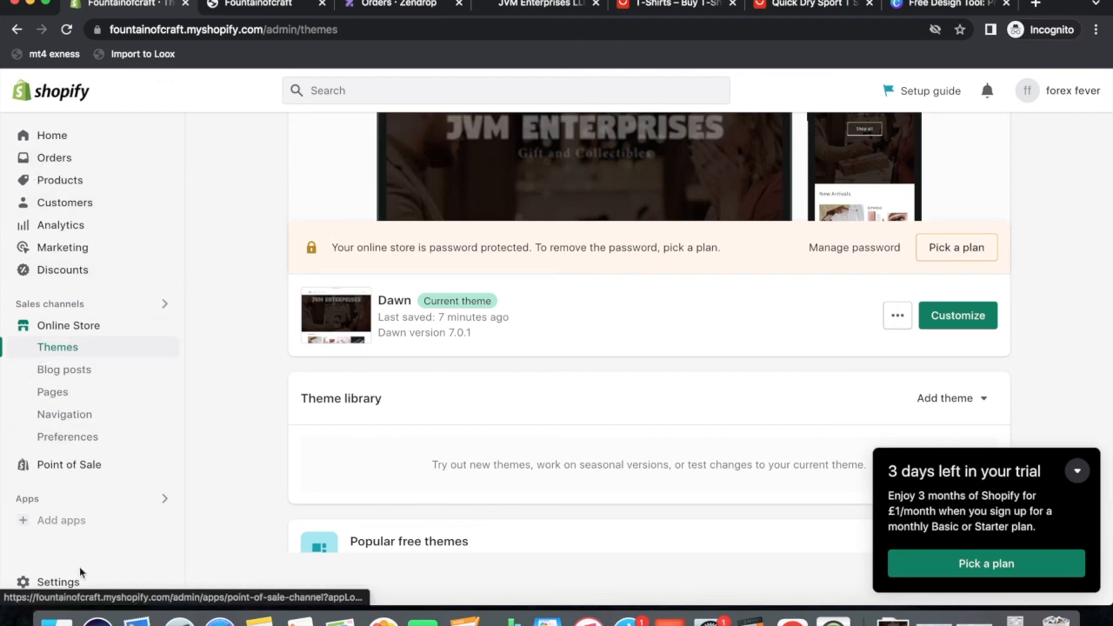
Look over the Shopify store settings page, then advance to the 'A Good Store' tips slide.
left_click(58, 582)
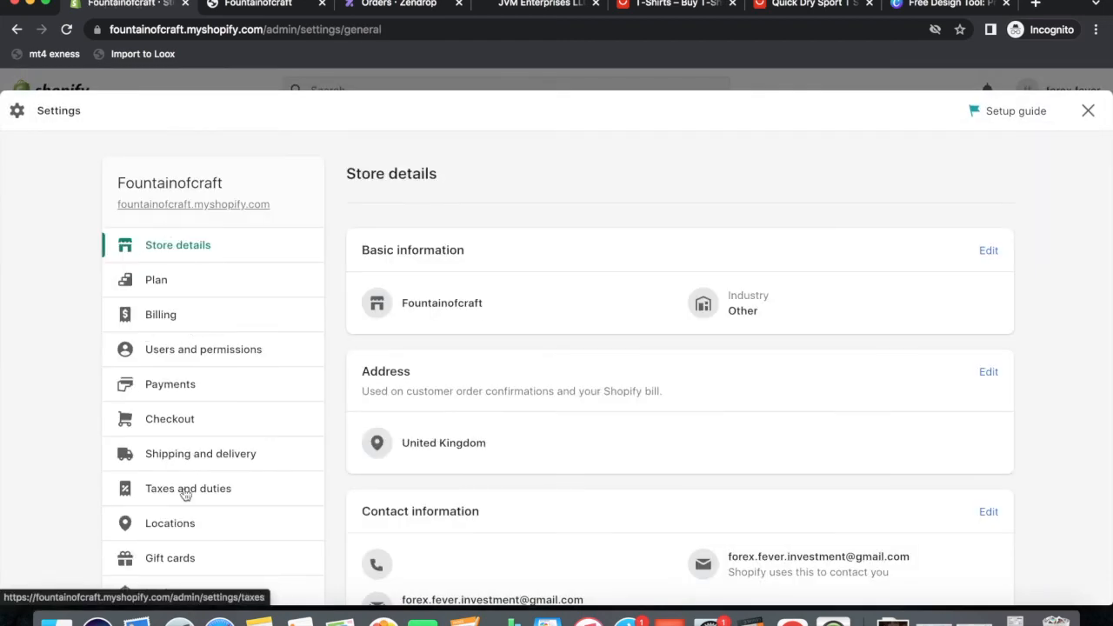
scroll(187, 496, "down", 5)
scroll(192, 509, "up", 3)
scroll(193, 509, "up", 2)
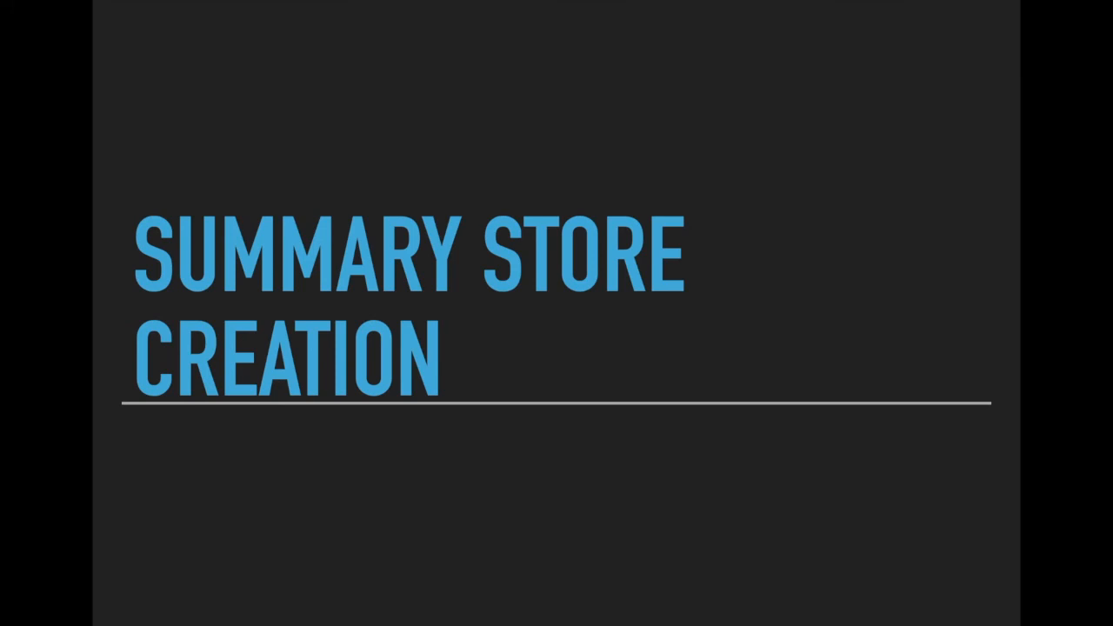
key("Right")
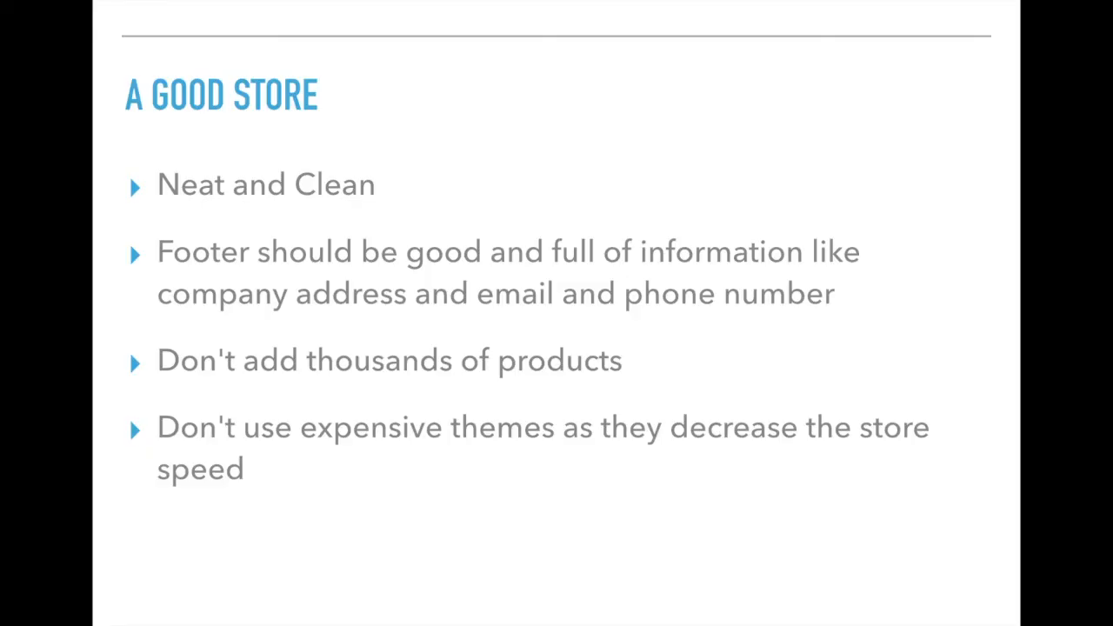